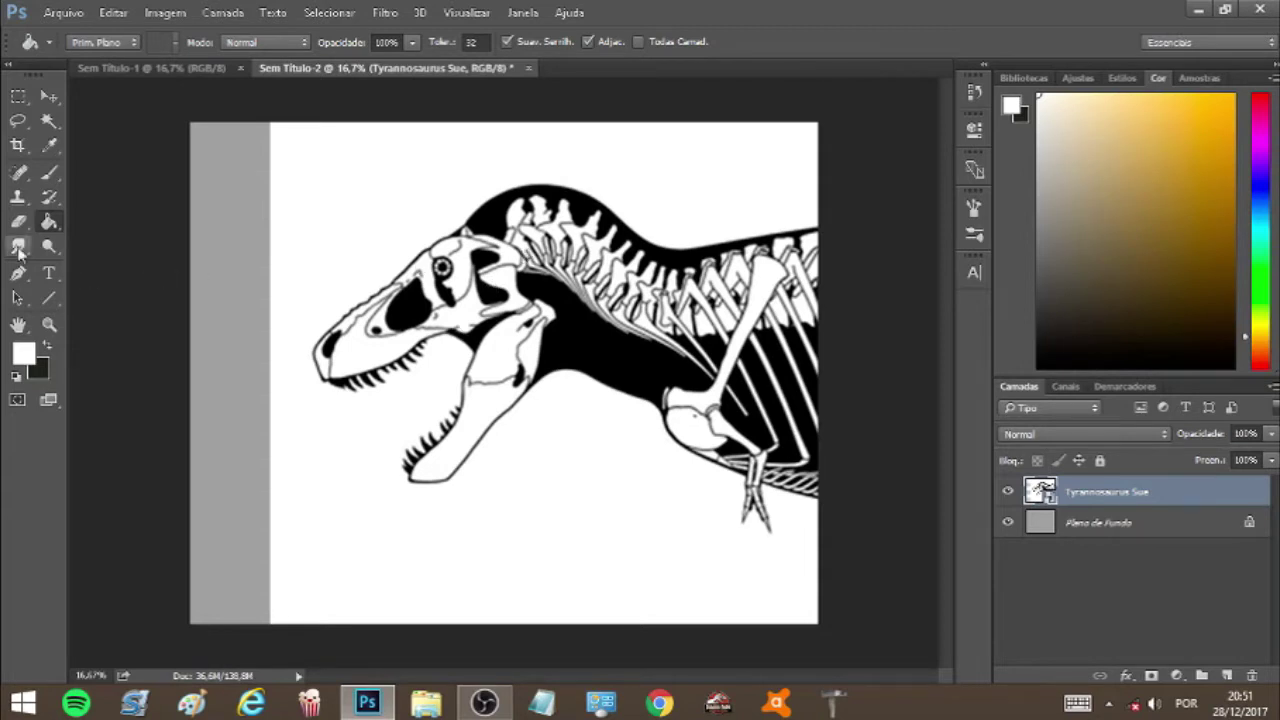
Step: Rasterize the Tyrannosaurus Sue layer and delete the white background around the skeleton using the Magic Wand
left_click(503, 412)
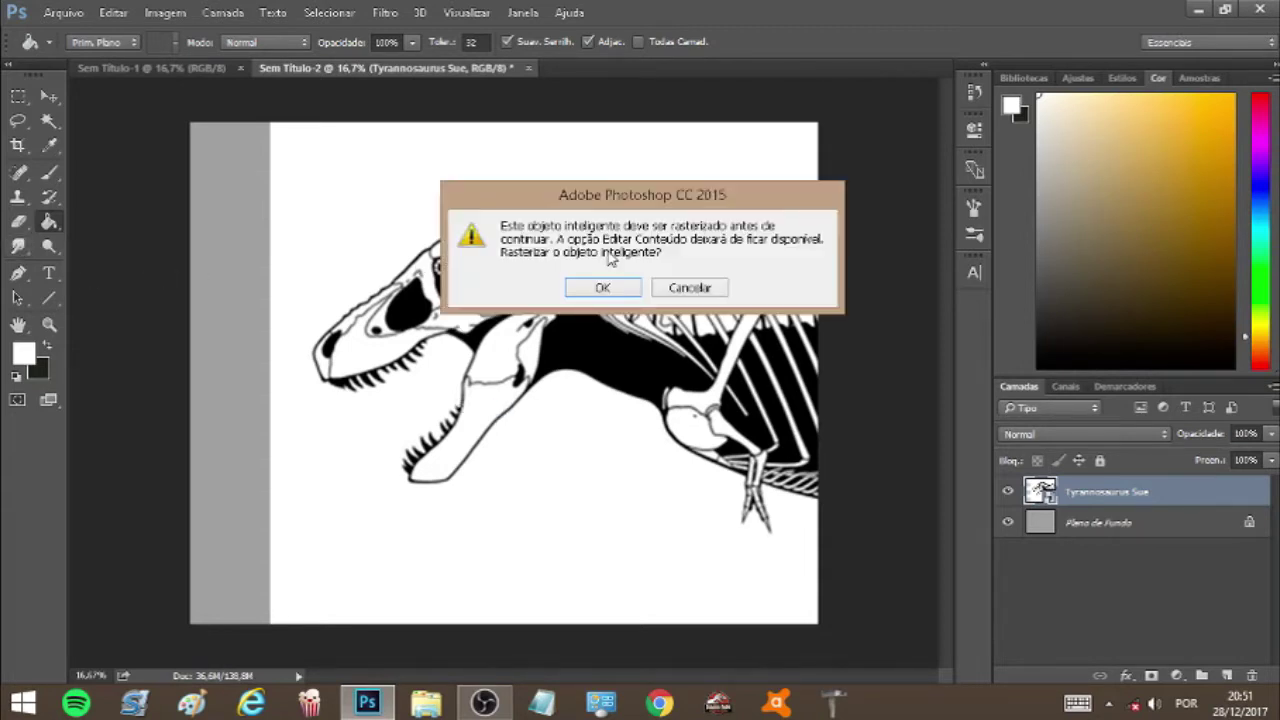
left_click(599, 288)
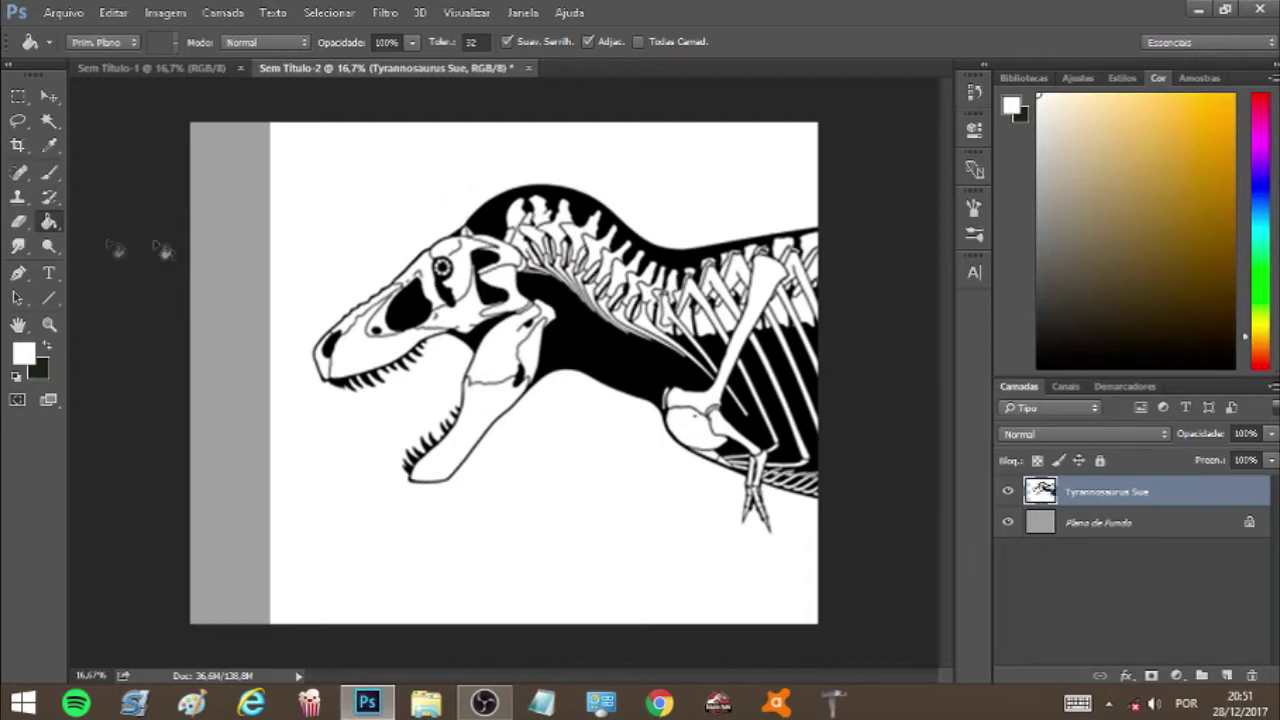
left_click(18, 222)
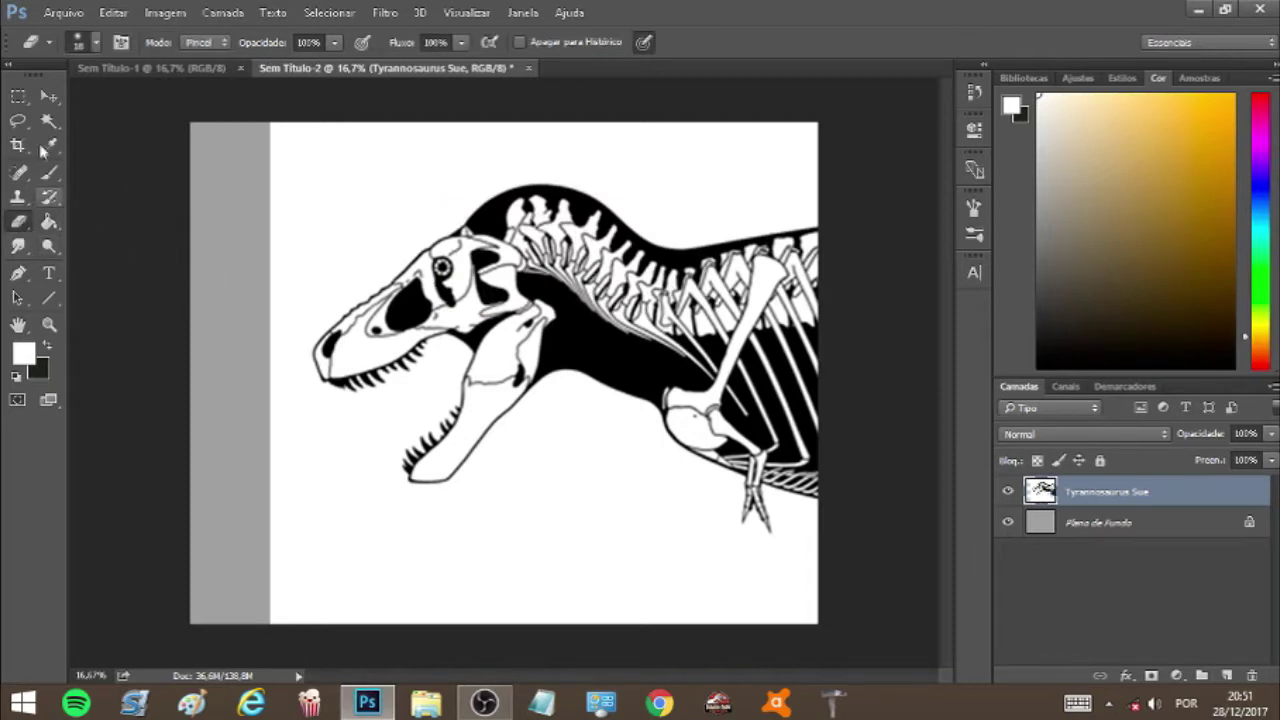
left_click(48, 121)
left_click(376, 280)
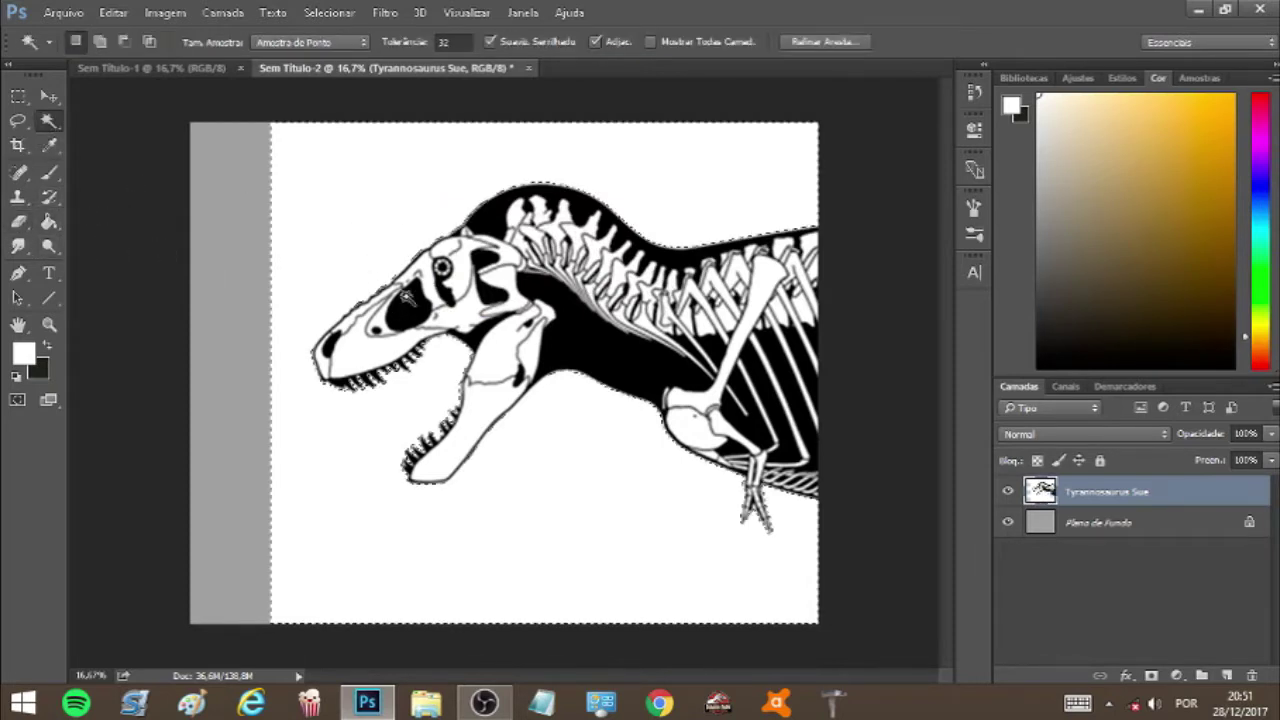
key("Delete")
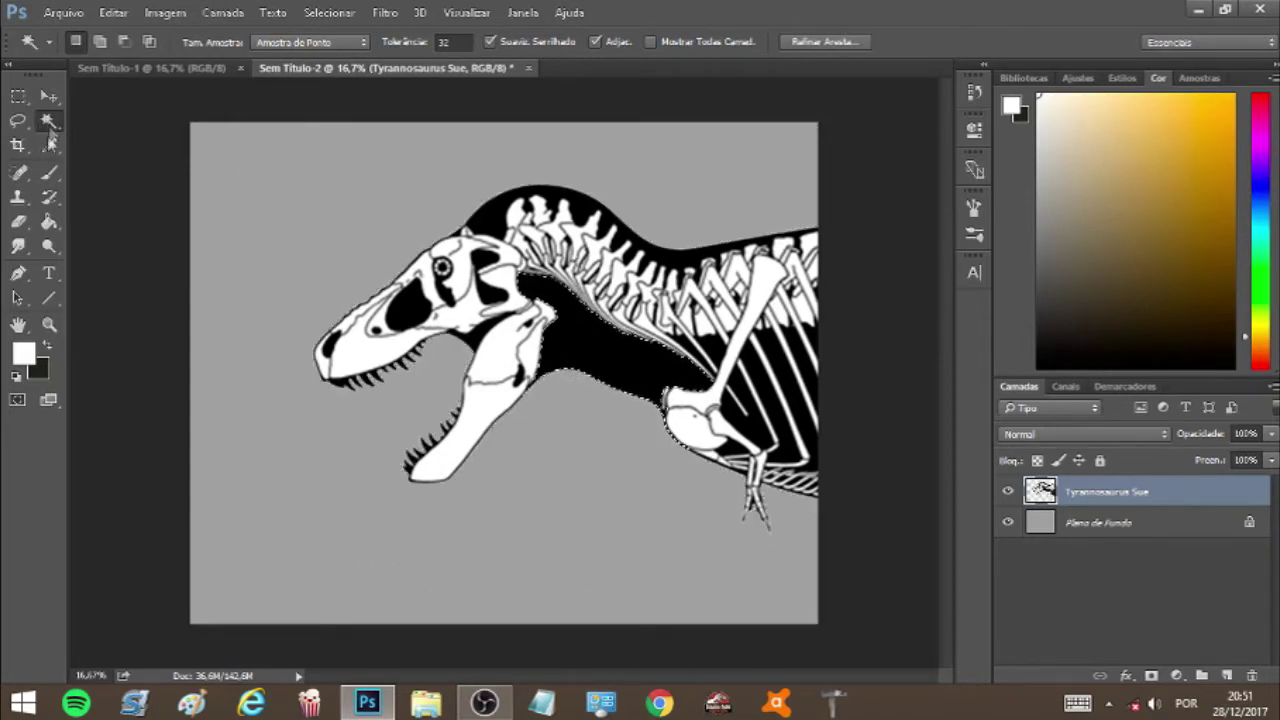
Step: Cancel the selection and lower the Tyrannosaurus Sue layer's opacity to 41%
key("b")
left_click_drag(1271, 433, 1222, 457)
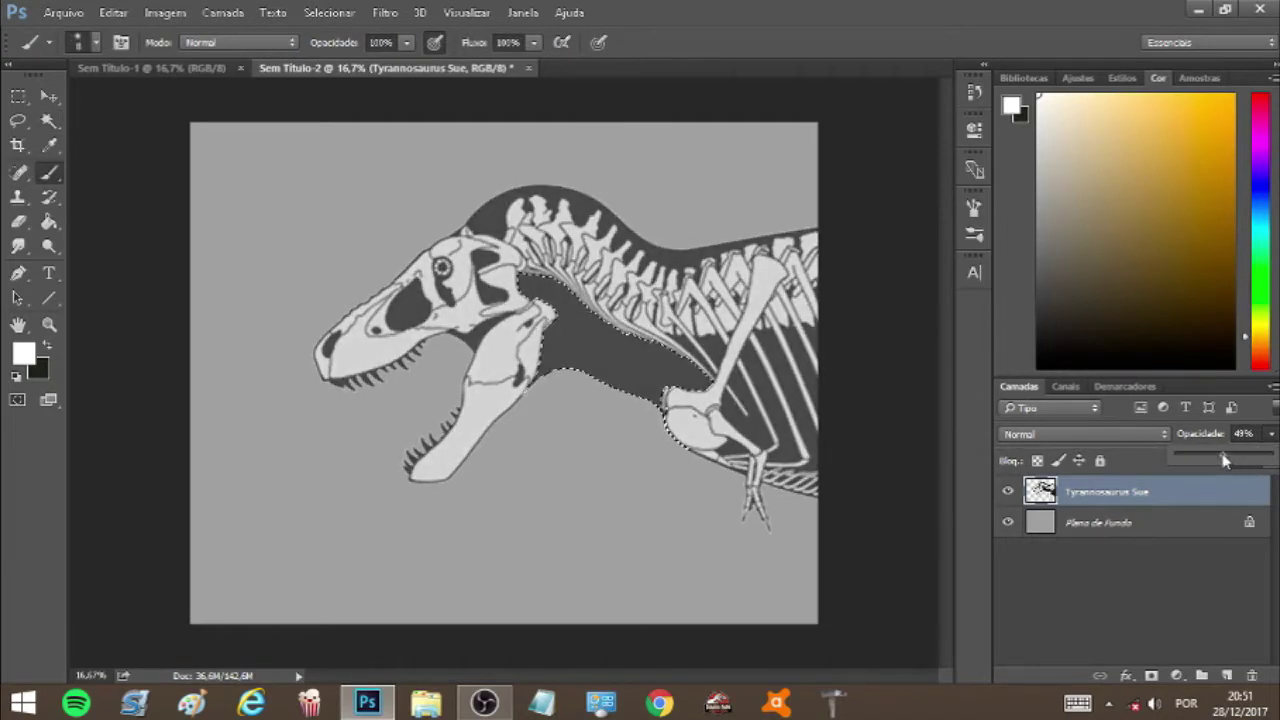
left_click(352, 12)
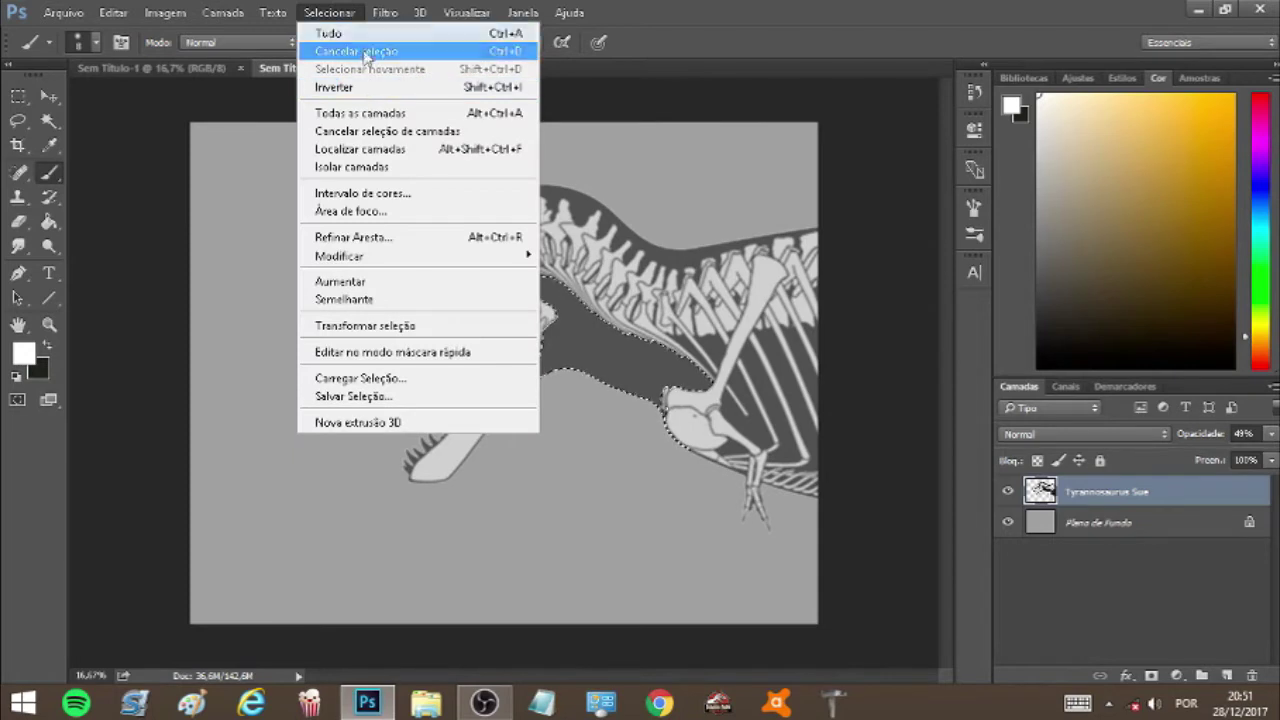
left_click(371, 48)
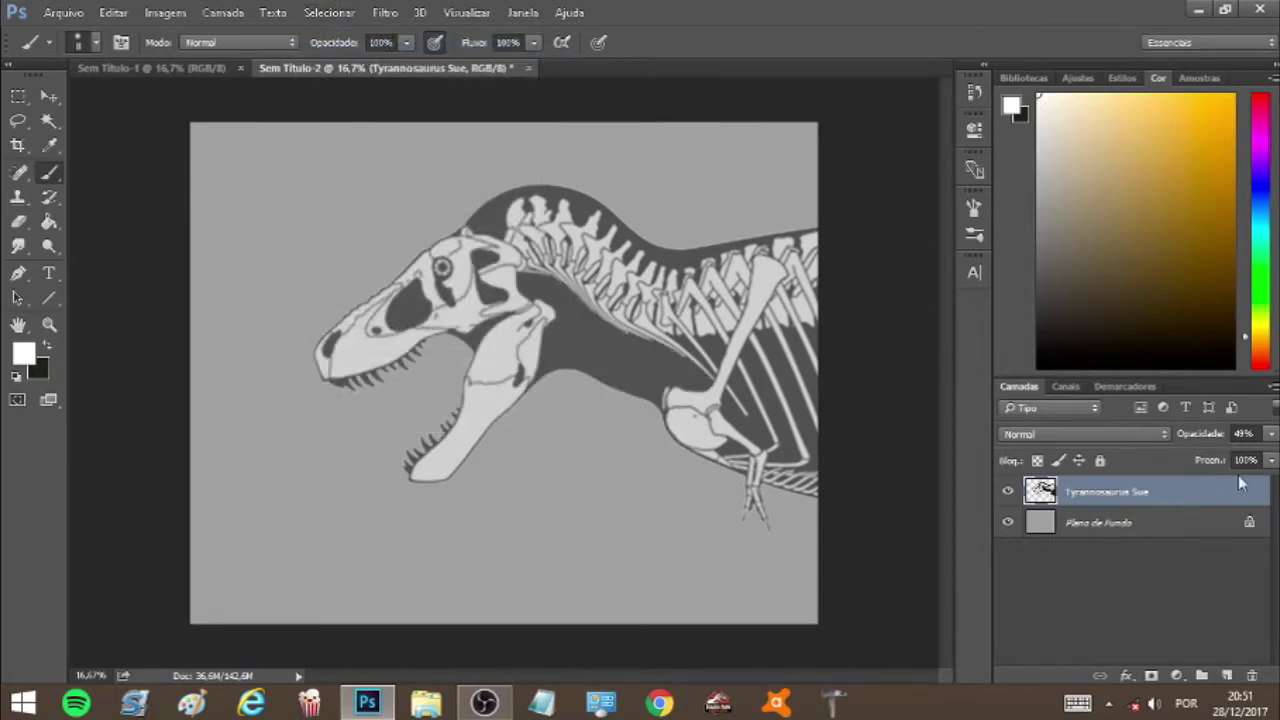
left_click(1271, 433)
left_click_drag(1244, 457, 1219, 458)
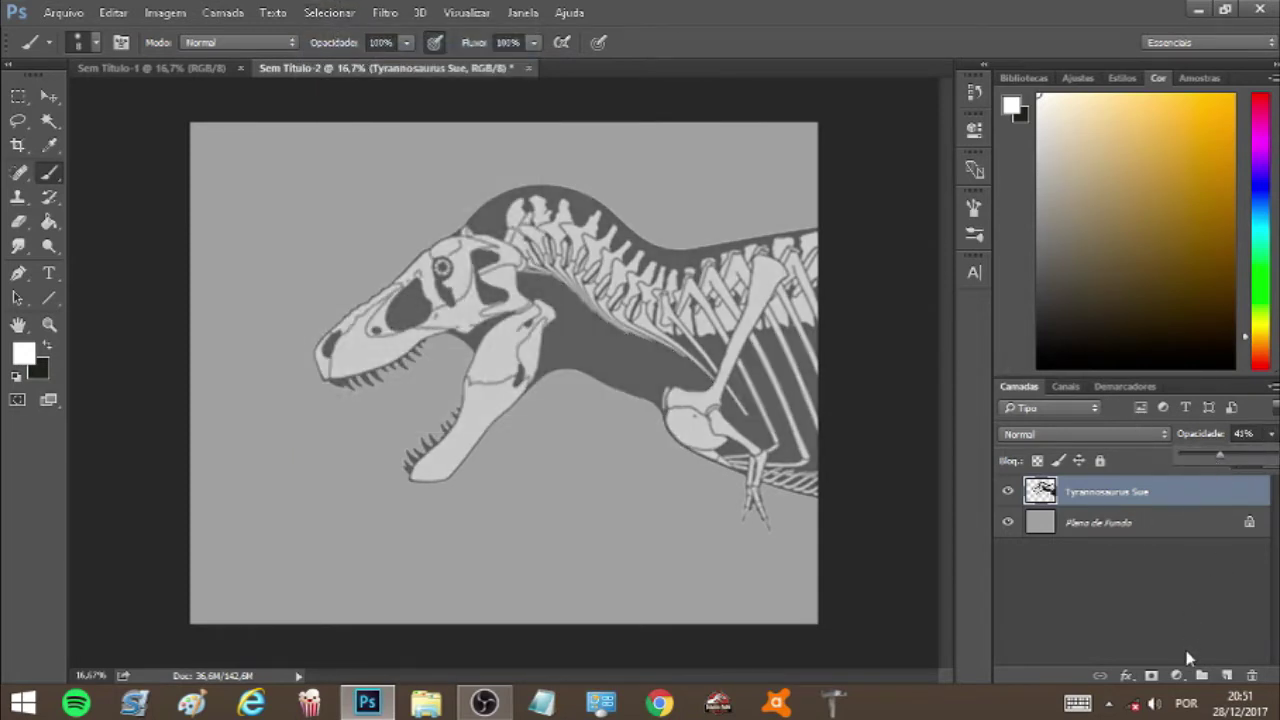
Step: Create a new layer above the skeleton and name it Muscles
left_click(1230, 676)
double_click(1081, 494)
type("Mus")
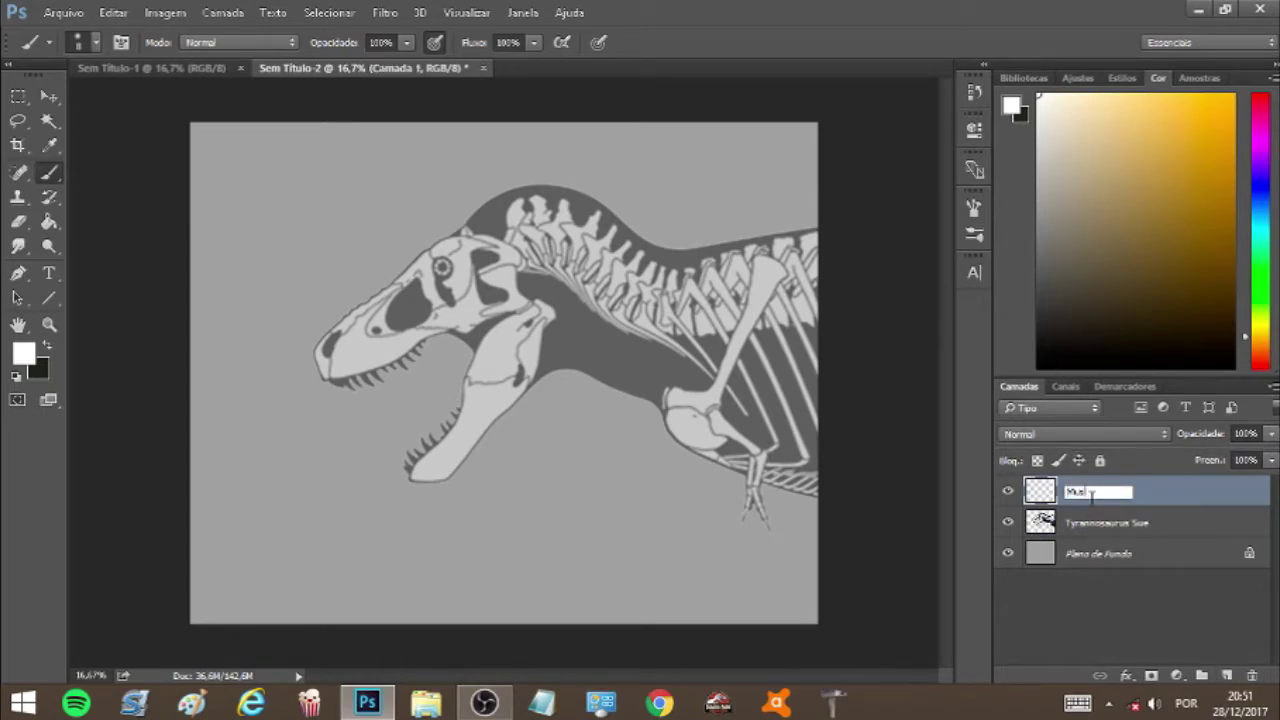
type("cles")
key("Return")
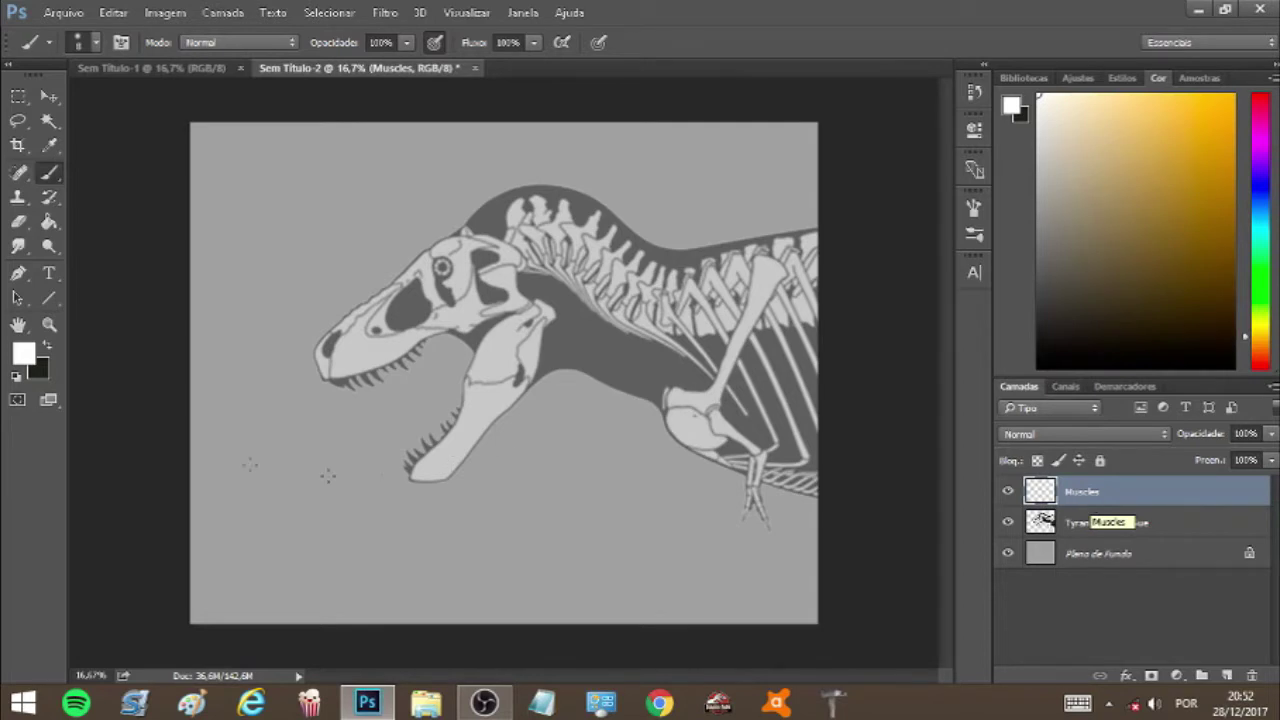
Step: Load the brush set from the desktop's Sketching Brush folder and choose the 62 px brush preset for painting
left_click(95, 42)
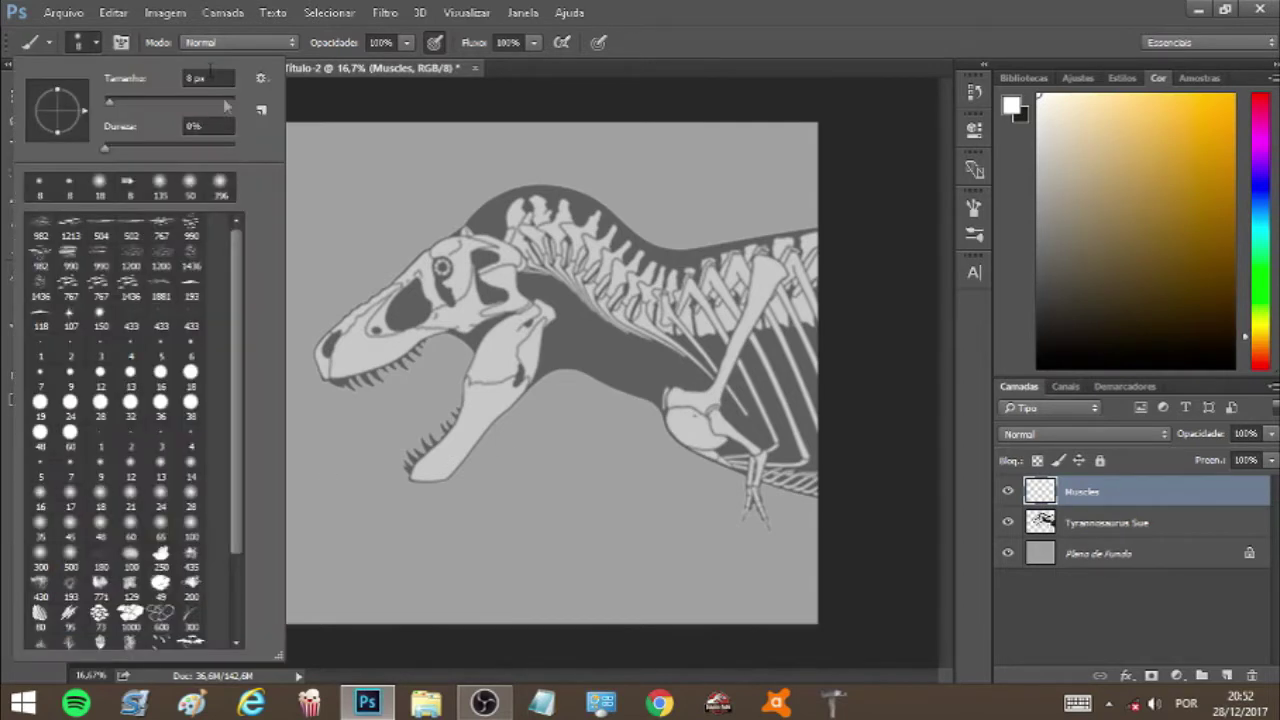
left_click(262, 82)
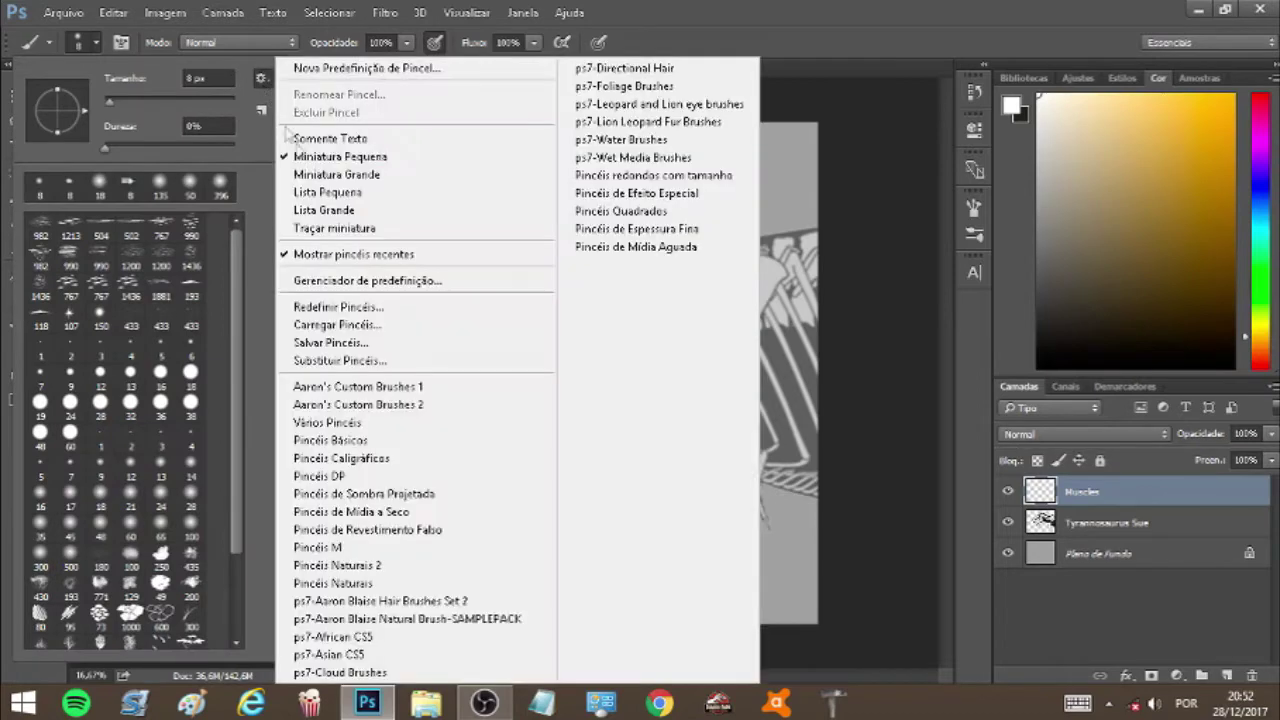
left_click(375, 324)
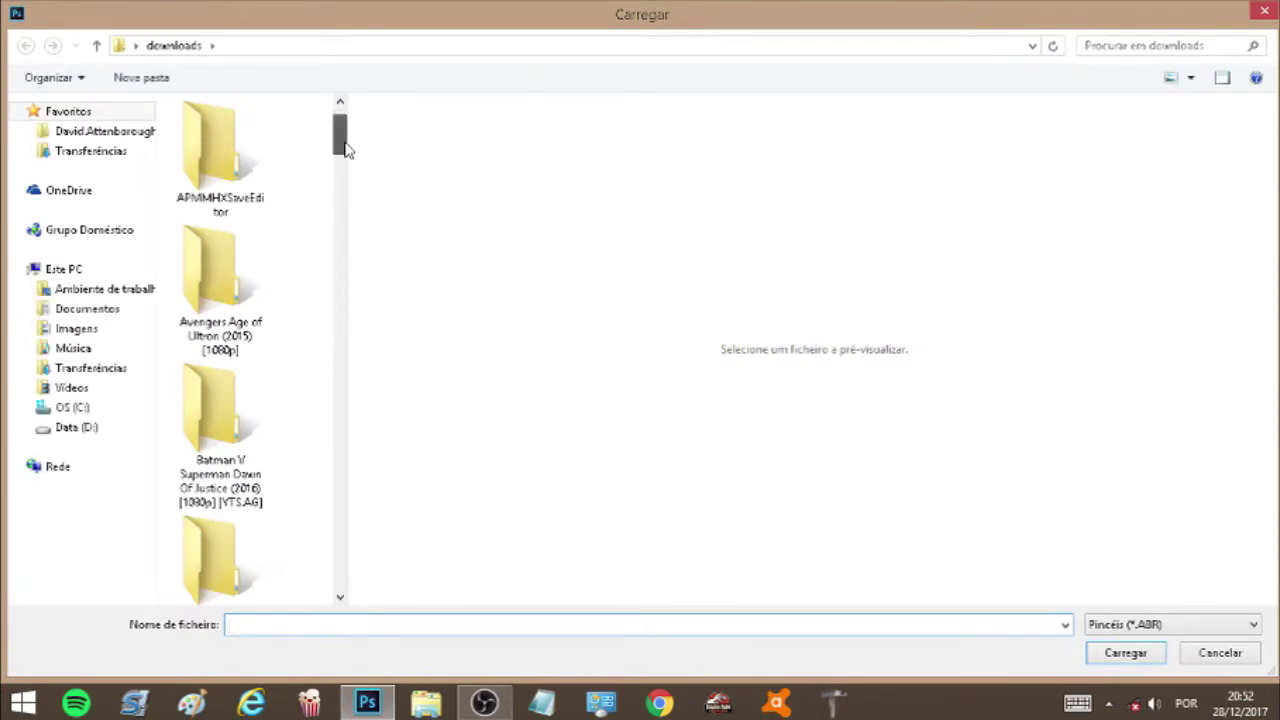
scroll(346, 149, "down", 1)
left_click(103, 289)
left_click_drag(333, 182, 344, 558)
double_click(220, 365)
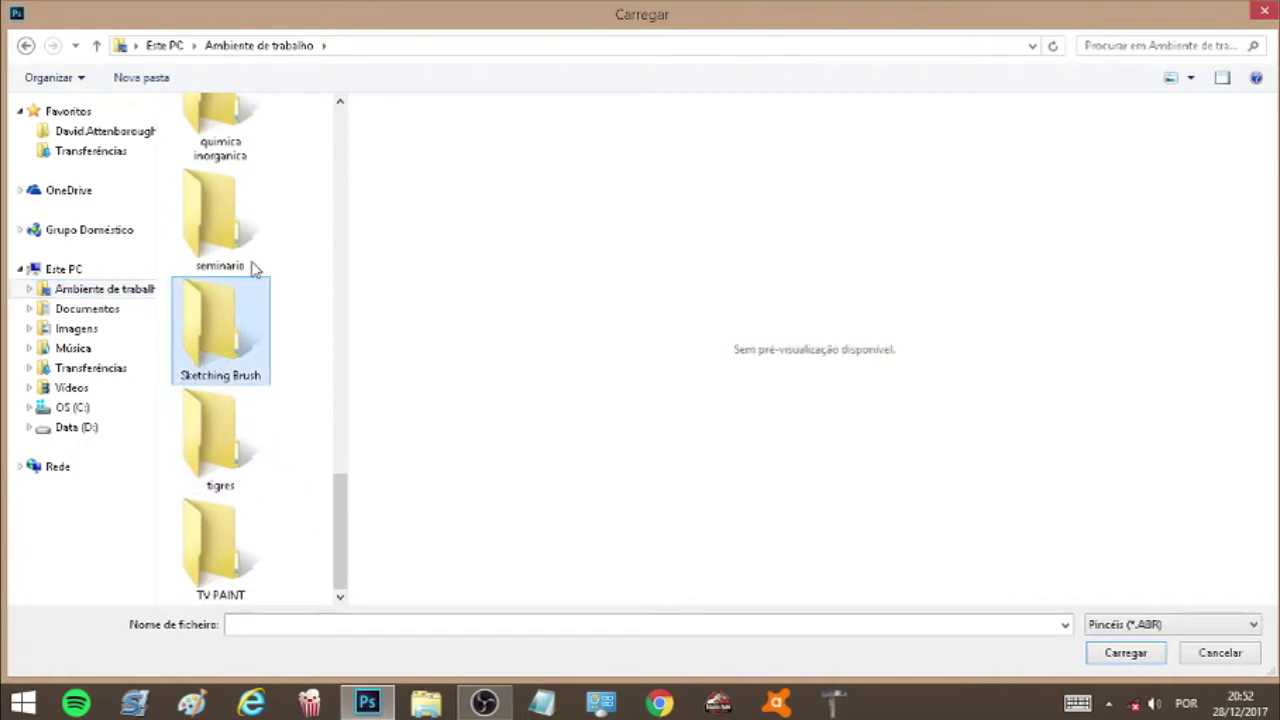
left_click(266, 135)
double_click(266, 135)
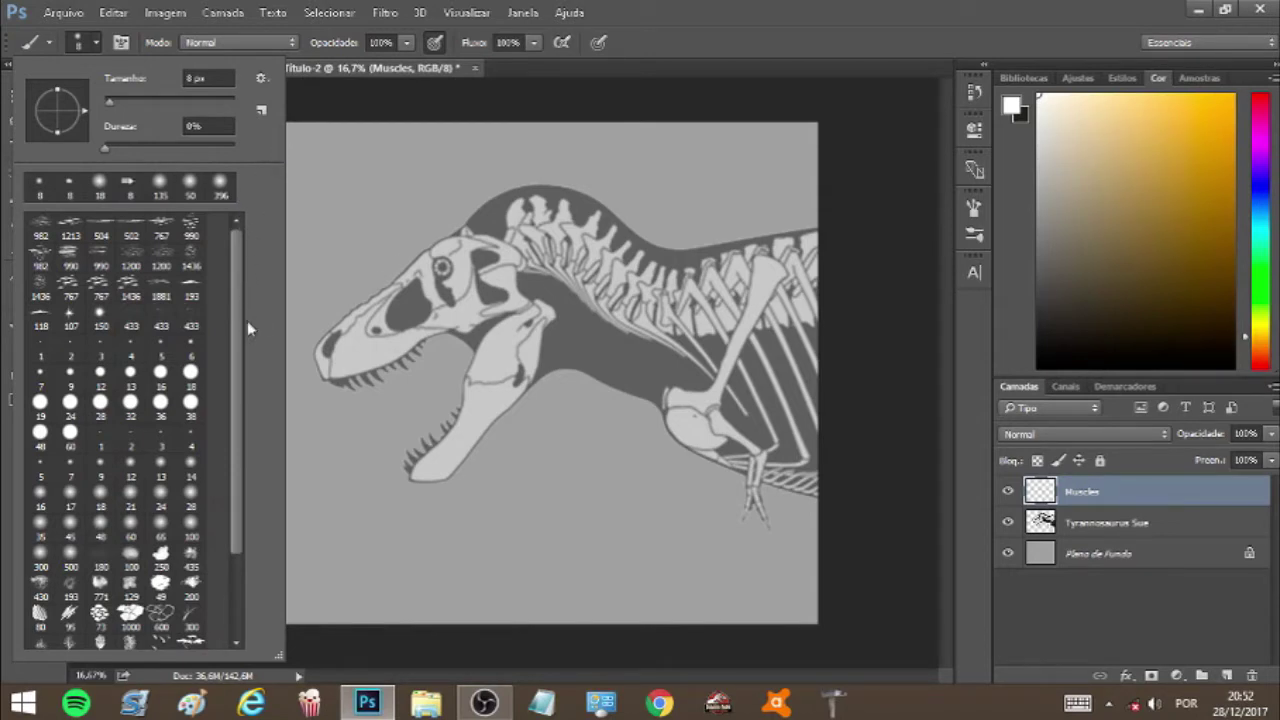
scroll(240, 331, "down", 3)
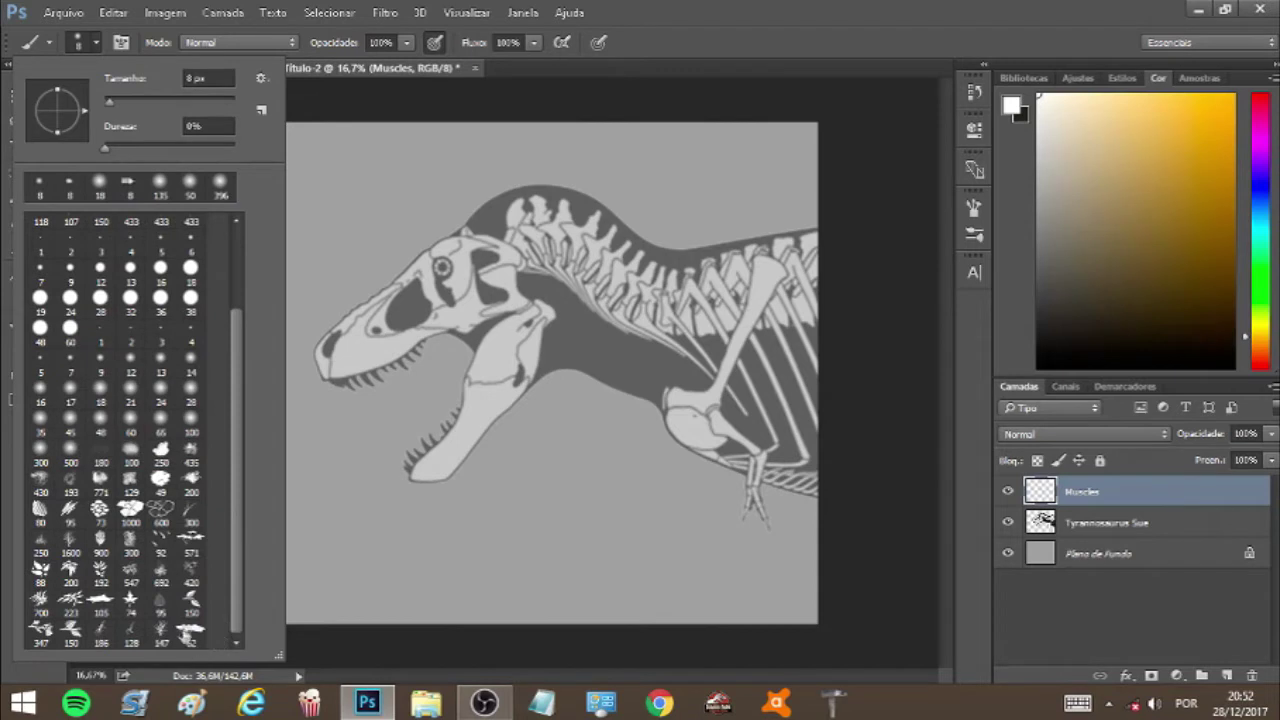
left_click(190, 630)
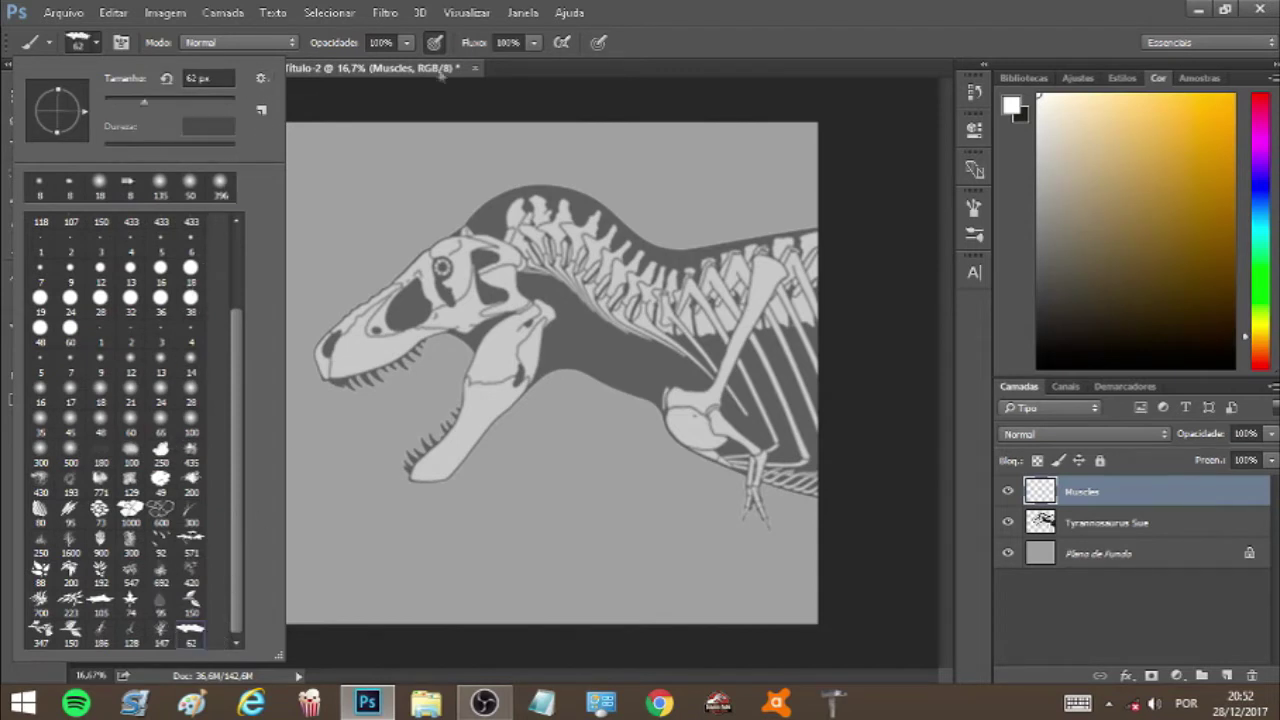
Step: Set the foreground colour to a muted crimson for painting the muscles at 25% zoom
left_click(476, 14)
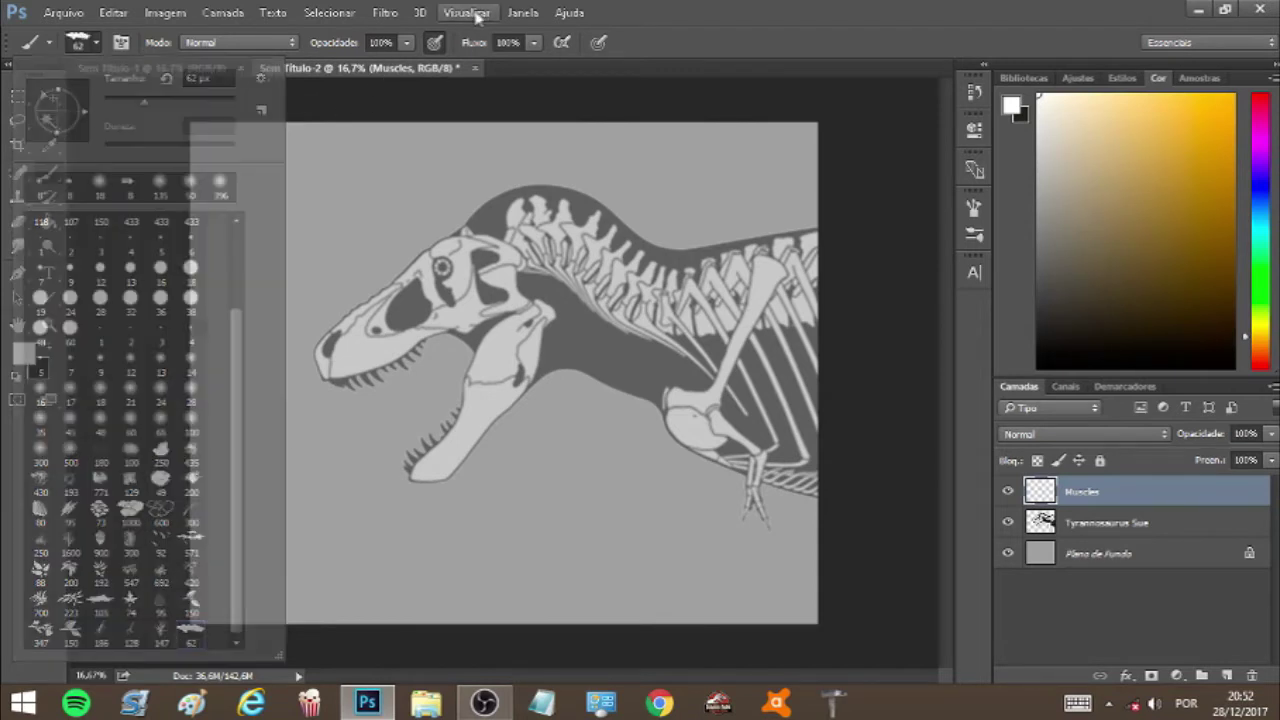
left_click(465, 13)
left_click(462, 161)
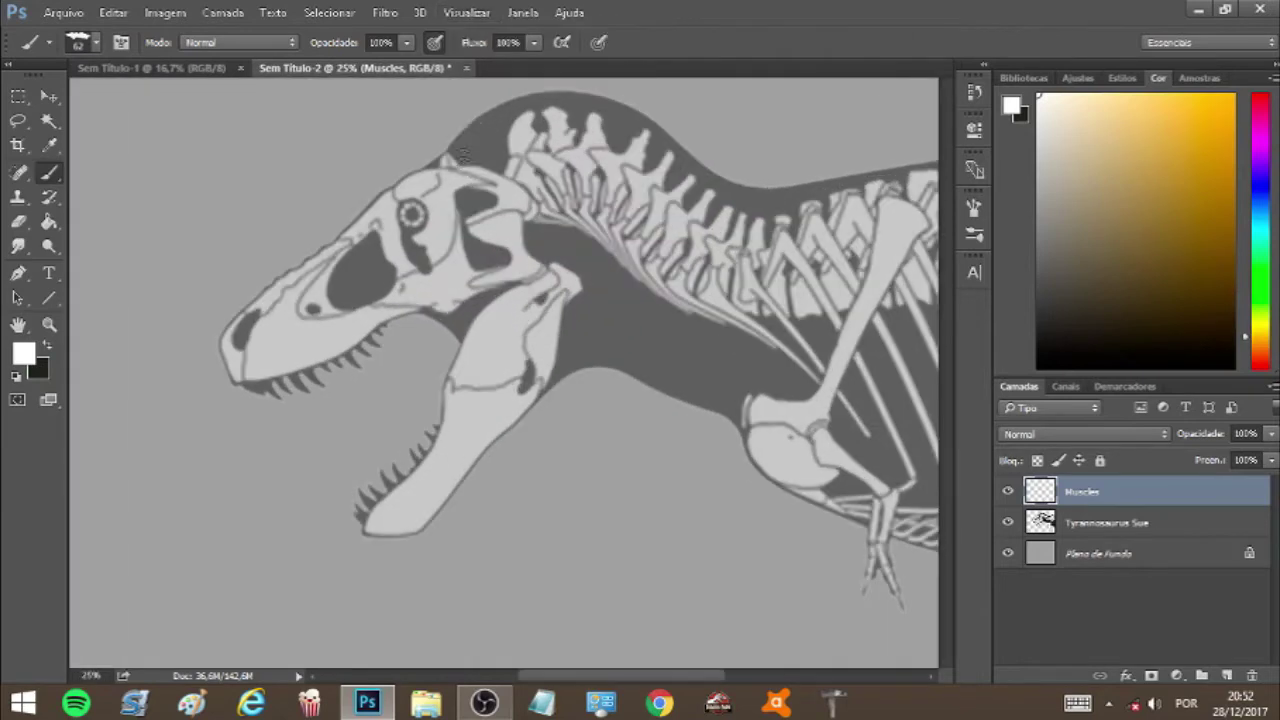
left_click(1045, 372)
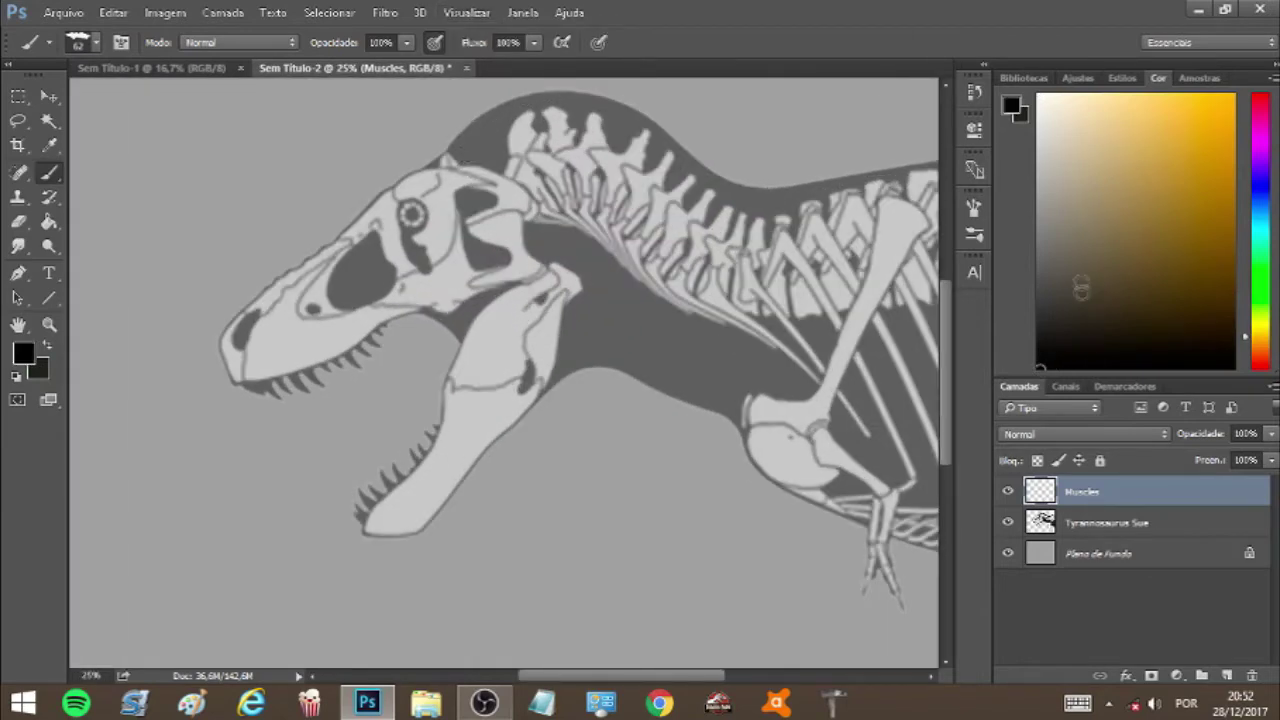
left_click(1261, 364)
left_click_drag(1157, 309, 1183, 260)
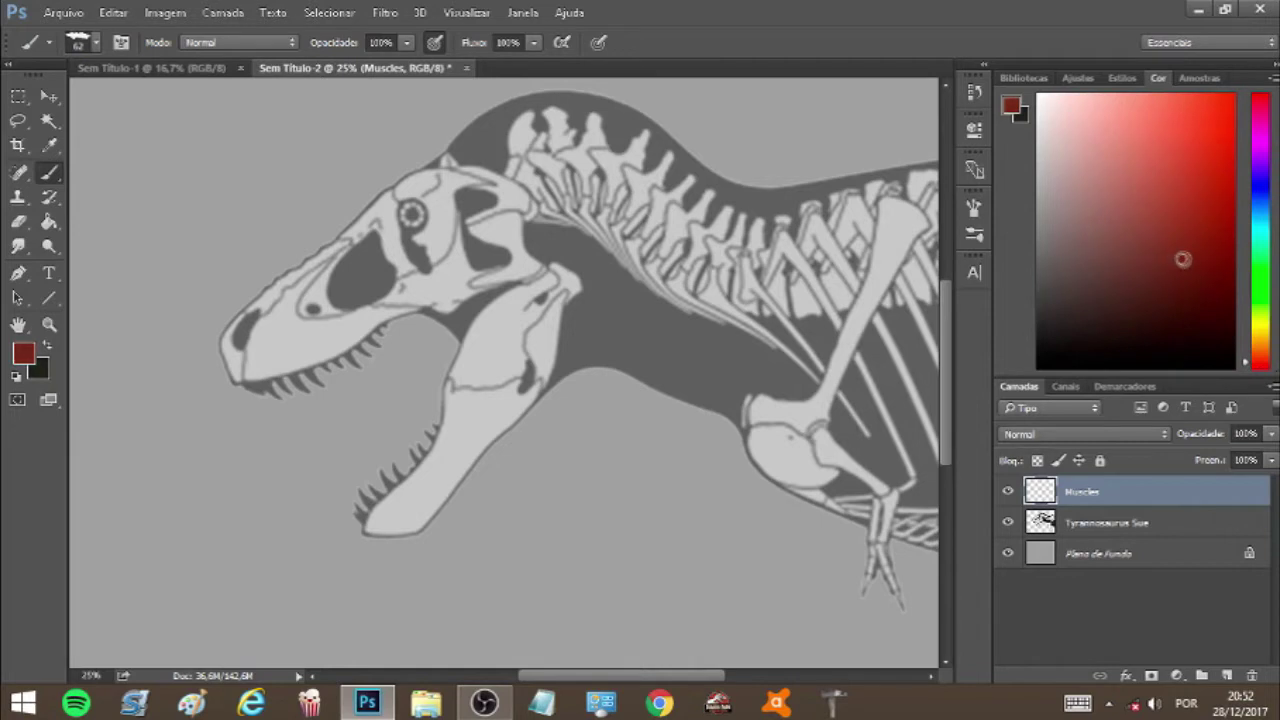
left_click(1261, 103)
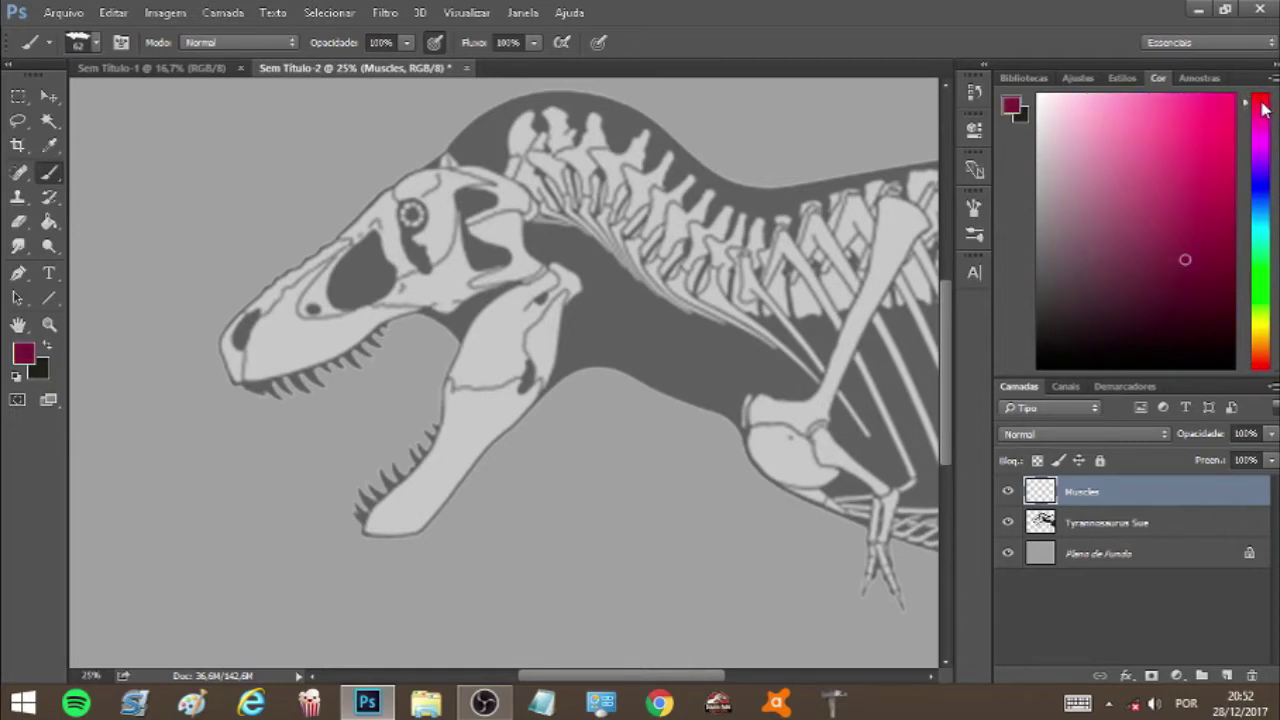
left_click_drag(1152, 258, 1160, 228)
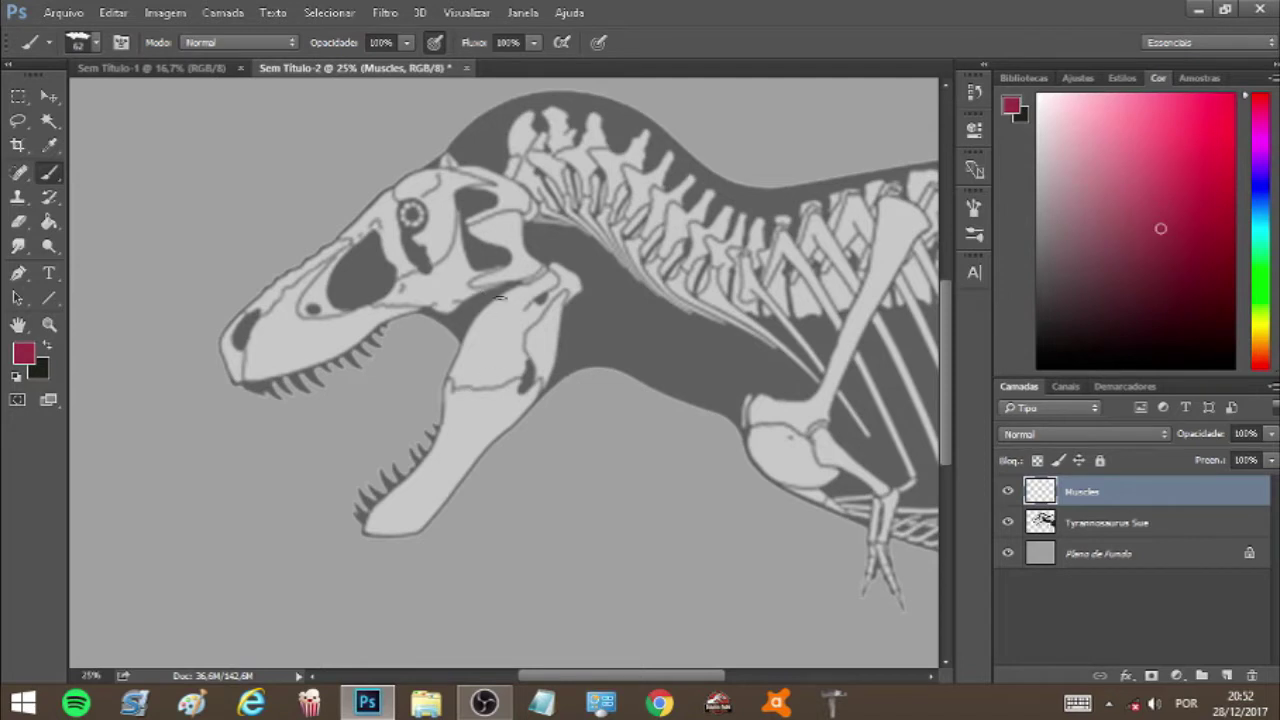
Step: Paint the jaw muscle over the rear of the lower jaw and outline the muscles along the nape and back
mouse_move(566, 272)
left_mouse_down()
mouse_move(564, 383)
mouse_move(489, 442)
mouse_move(510, 441)
mouse_move(489, 453)
mouse_move(513, 429)
mouse_move(462, 446)
mouse_move(446, 389)
mouse_move(448, 422)
mouse_move(458, 373)
mouse_move(449, 380)
mouse_move(453, 404)
mouse_move(503, 289)
mouse_move(462, 363)
mouse_move(552, 269)
mouse_move(571, 341)
mouse_move(557, 309)
mouse_move(492, 452)
left_mouse_up()
mouse_move(440, 420)
left_mouse_down()
mouse_move(484, 437)
mouse_move(487, 335)
mouse_move(532, 315)
mouse_move(542, 290)
mouse_move(584, 312)
left_mouse_up()
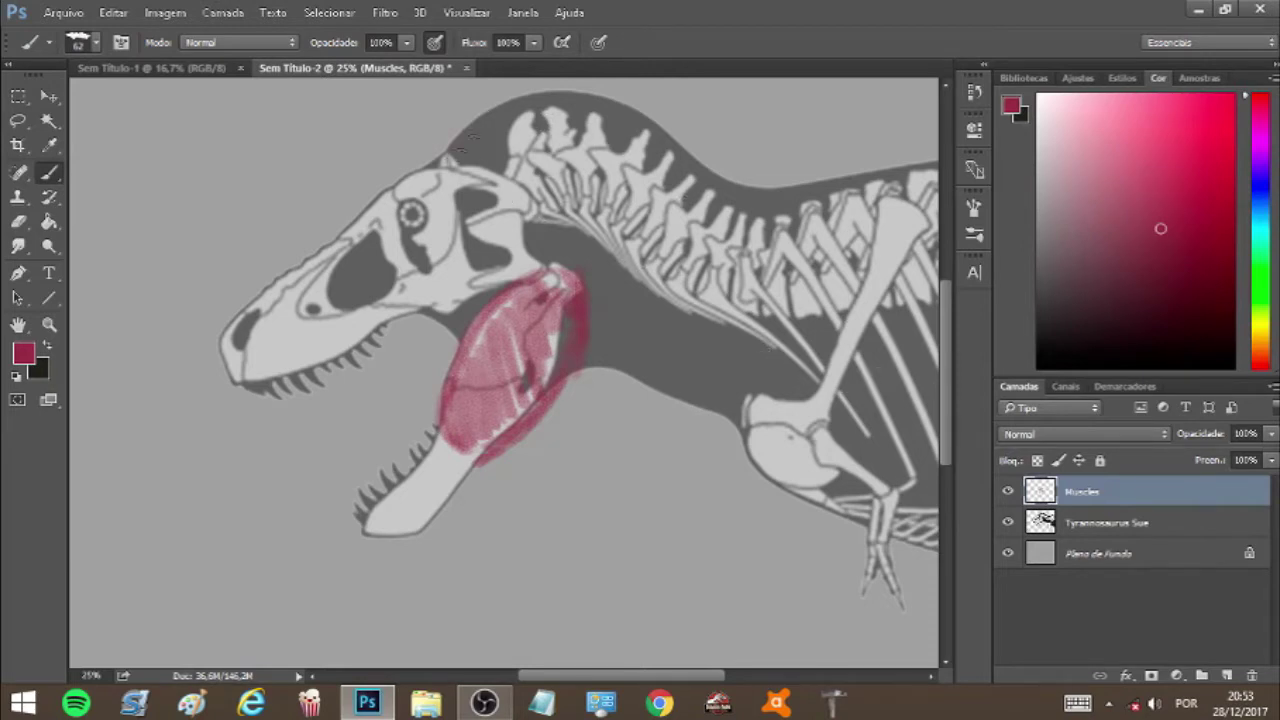
mouse_move(645, 122)
left_mouse_down()
mouse_move(766, 190)
mouse_move(795, 189)
left_mouse_up()
mouse_move(688, 150)
left_mouse_down()
mouse_move(715, 172)
mouse_move(842, 180)
left_mouse_up()
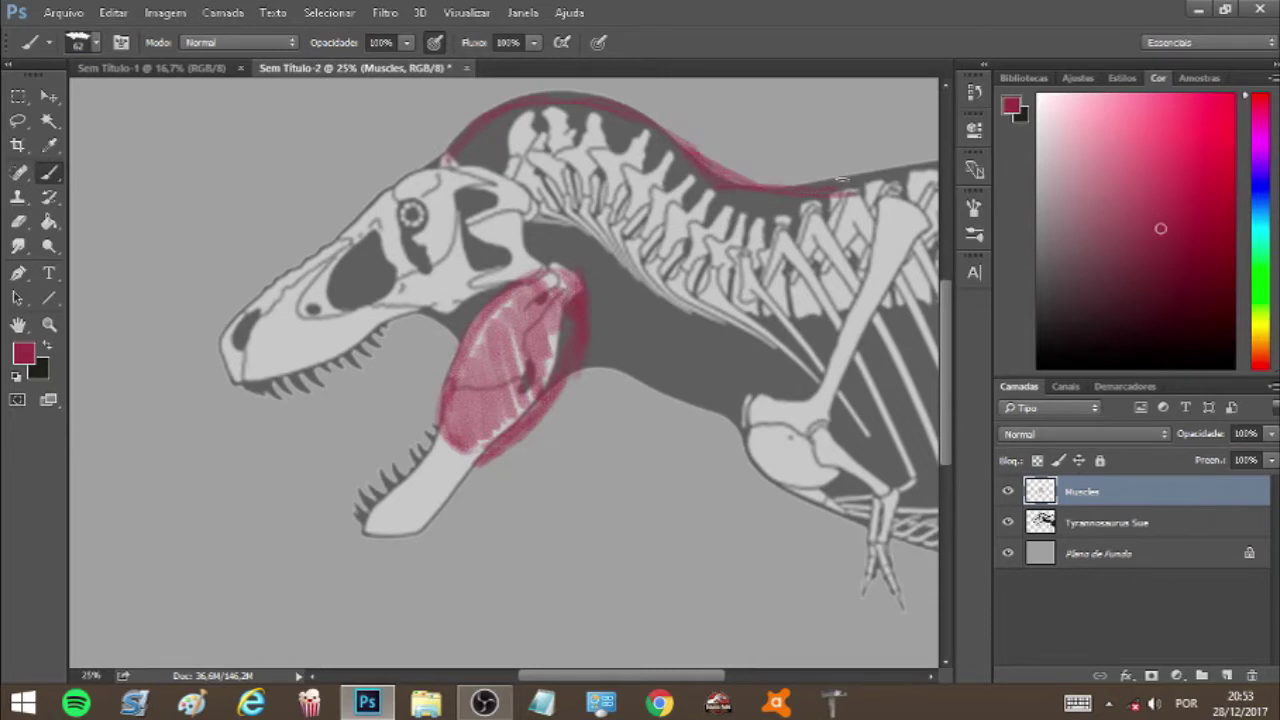
Step: Sketch crimson muscle bands from the skull along the neck to the shoulder and fill the neck area with strokes
mouse_move(490, 173)
left_mouse_down()
mouse_move(620, 225)
mouse_move(541, 197)
mouse_move(806, 345)
left_mouse_up()
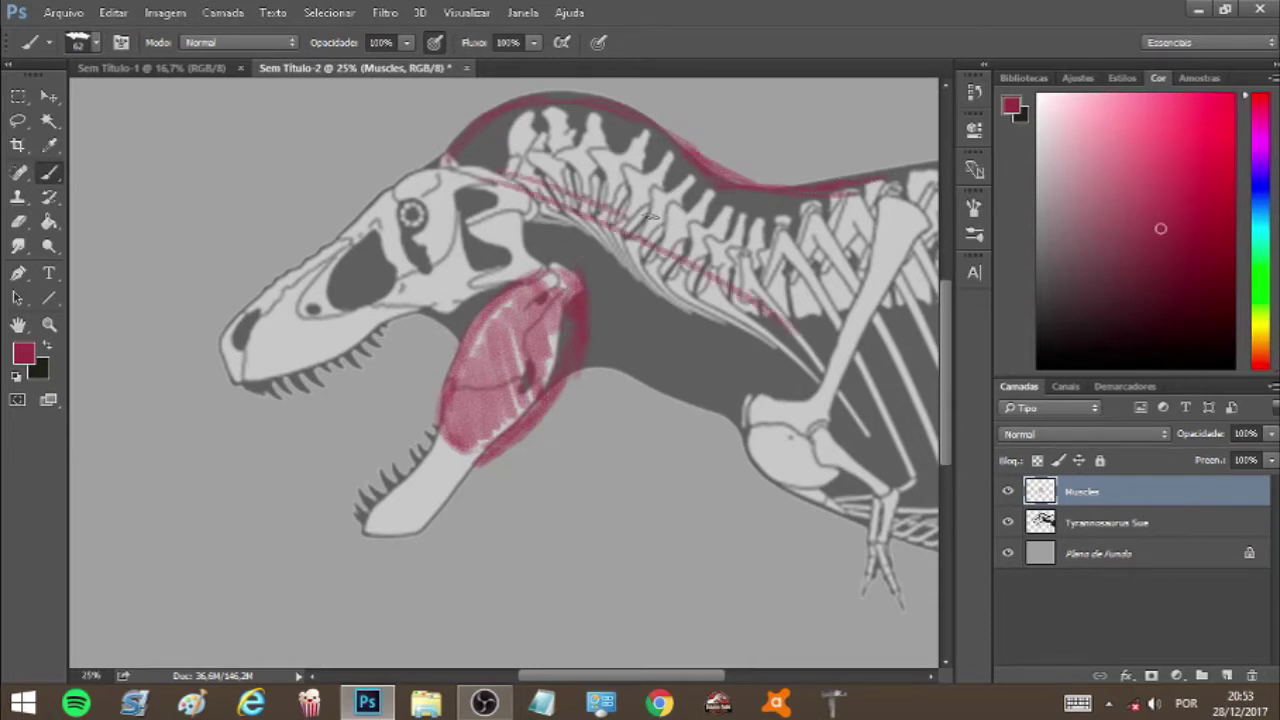
left_click_drag(662, 222, 866, 376)
mouse_move(878, 186)
left_mouse_down()
mouse_move(842, 266)
mouse_move(822, 398)
mouse_move(740, 365)
mouse_move(616, 230)
mouse_move(574, 213)
mouse_move(718, 324)
left_mouse_up()
mouse_move(578, 226)
left_mouse_down()
mouse_move(652, 262)
mouse_move(762, 350)
mouse_move(868, 205)
mouse_move(802, 342)
left_mouse_up()
left_click_drag(828, 274, 944, 188)
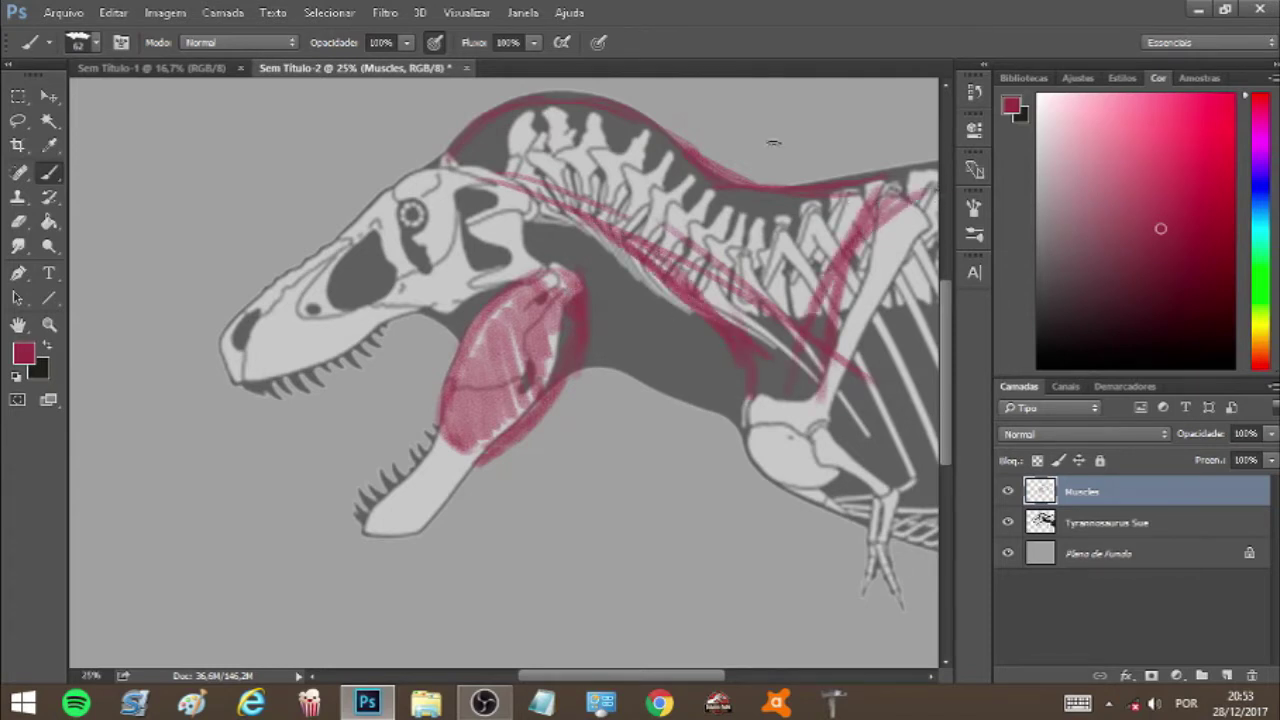
left_click_drag(584, 278, 744, 329)
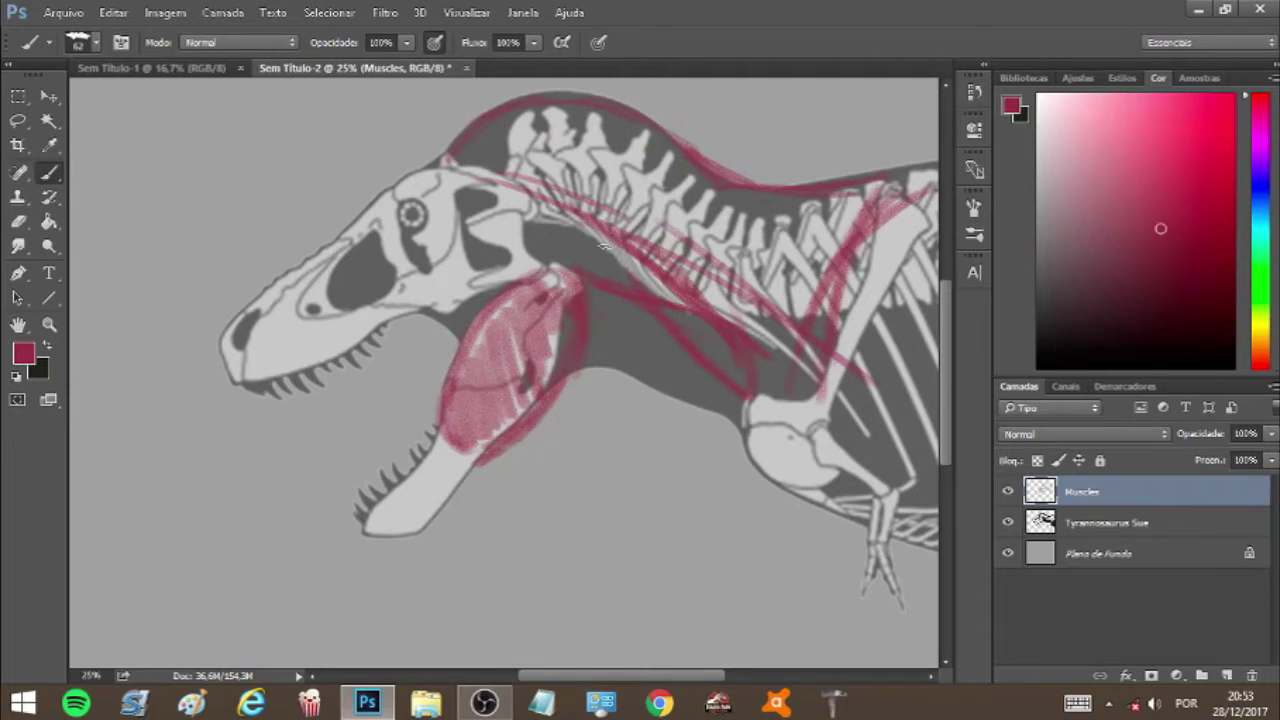
left_click_drag(512, 156, 640, 292)
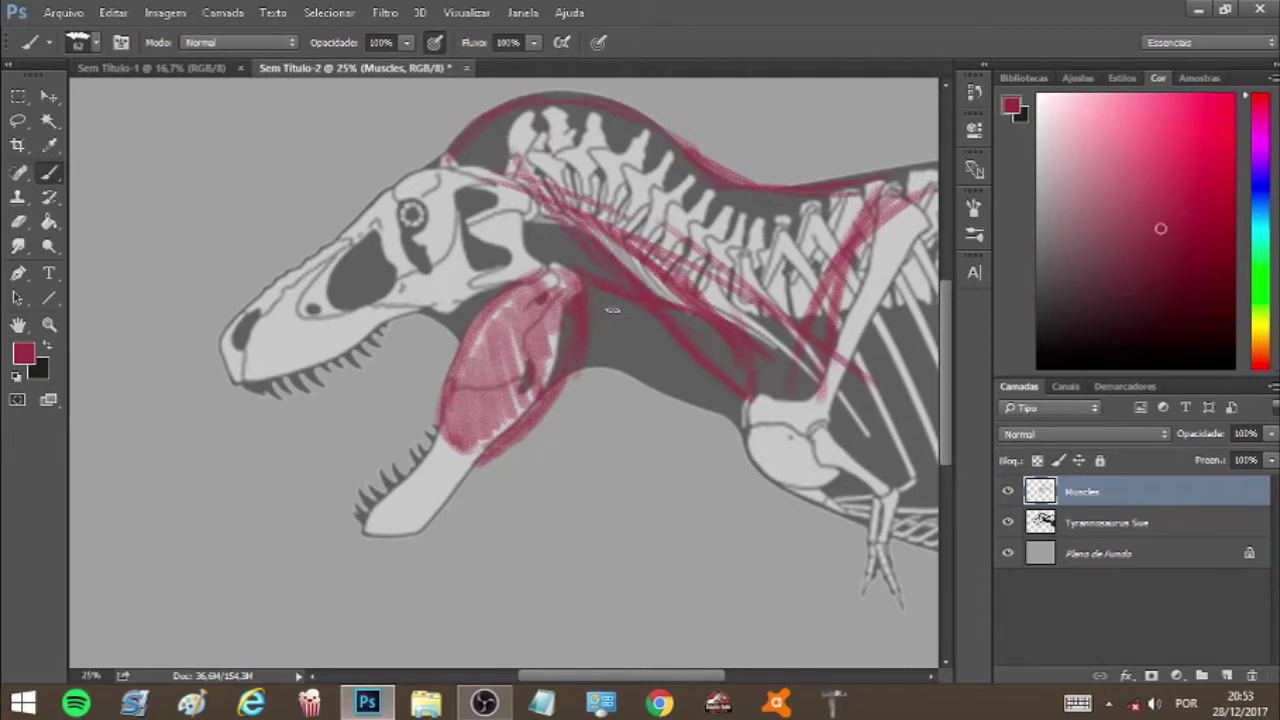
mouse_move(535, 224)
left_mouse_down()
mouse_move(584, 279)
mouse_move(604, 258)
mouse_move(663, 323)
mouse_move(672, 282)
mouse_move(741, 368)
mouse_move(694, 236)
mouse_move(798, 392)
mouse_move(810, 356)
mouse_move(778, 356)
mouse_move(820, 262)
mouse_move(710, 276)
mouse_move(768, 232)
mouse_move(772, 207)
mouse_move(676, 232)
mouse_move(729, 197)
mouse_move(660, 222)
mouse_move(690, 213)
mouse_move(626, 192)
mouse_move(663, 153)
mouse_move(620, 121)
mouse_move(512, 160)
mouse_move(485, 158)
mouse_move(465, 112)
left_mouse_up()
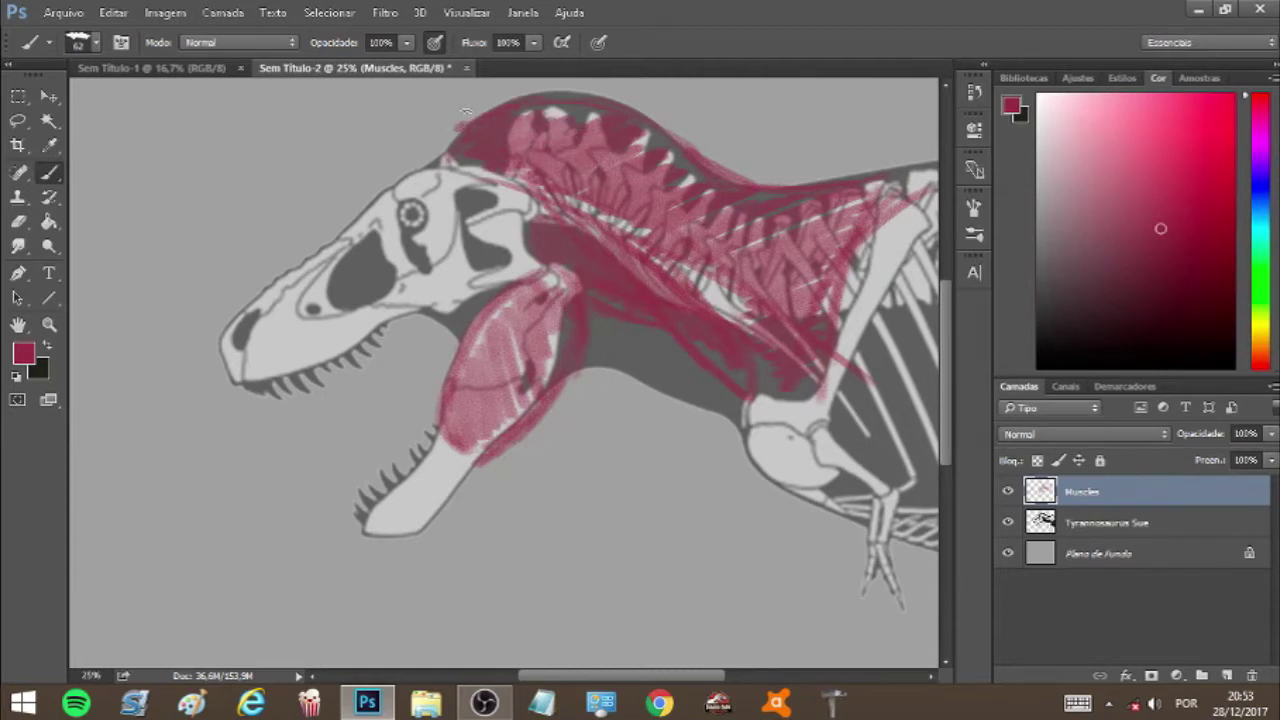
Step: Delete the Muscles layer with its painted strokes
left_click_drag(1171, 488, 1251, 675)
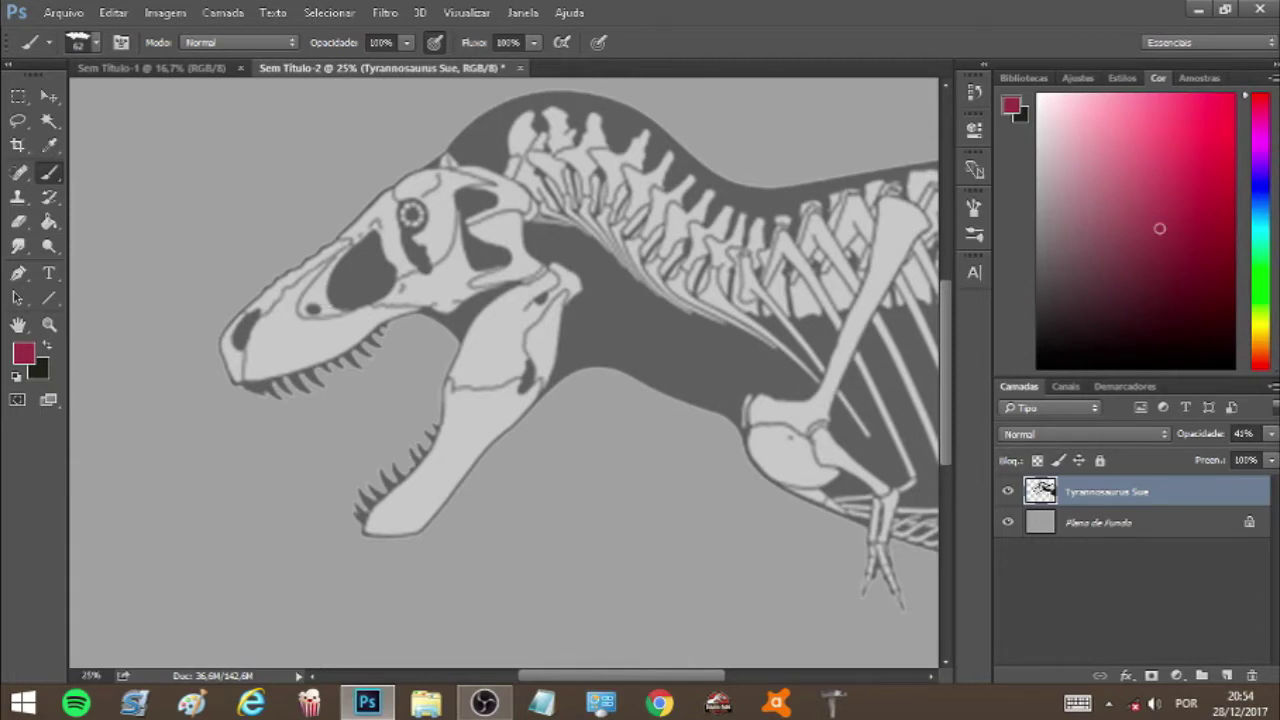
Step: Try painting around the large skull opening in front of the eye on the skeleton layer, and undo both strokes
left_click_drag(369, 239, 334, 287)
mouse_move(369, 237)
left_mouse_down()
mouse_move(392, 264)
mouse_move(374, 295)
left_mouse_up()
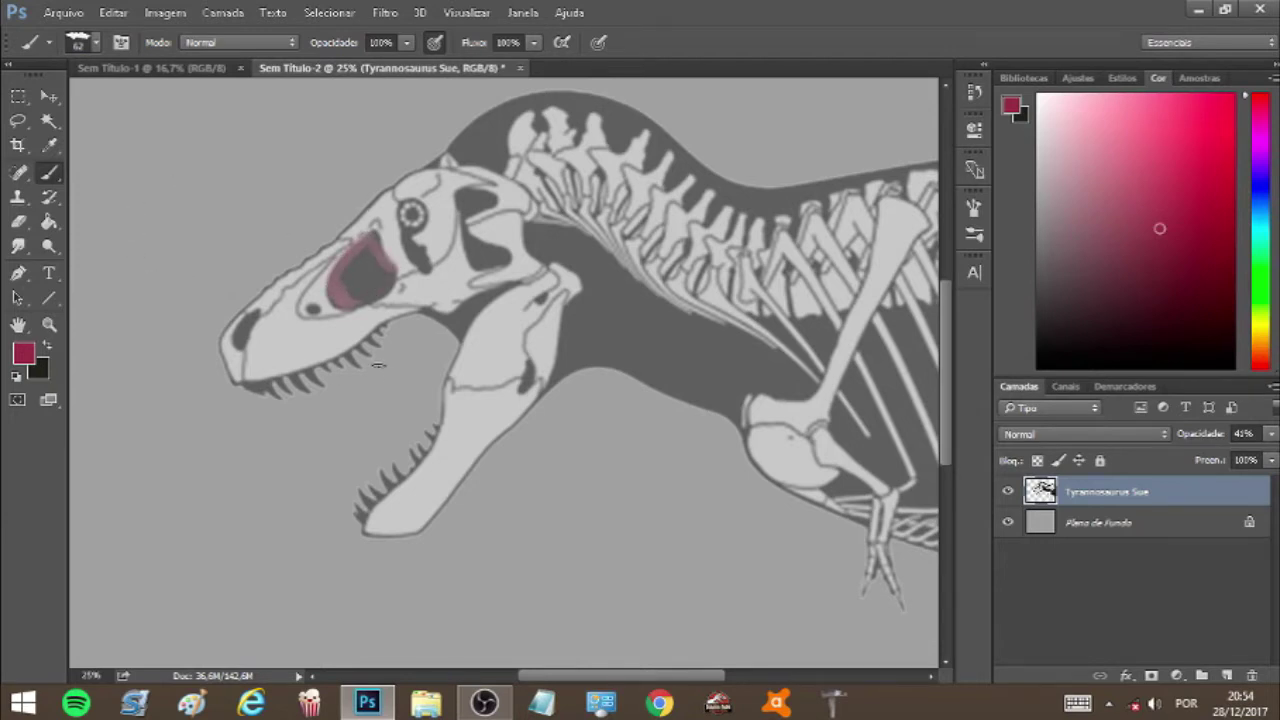
key("ctrl+alt+z")
key("ctrl+alt+z")
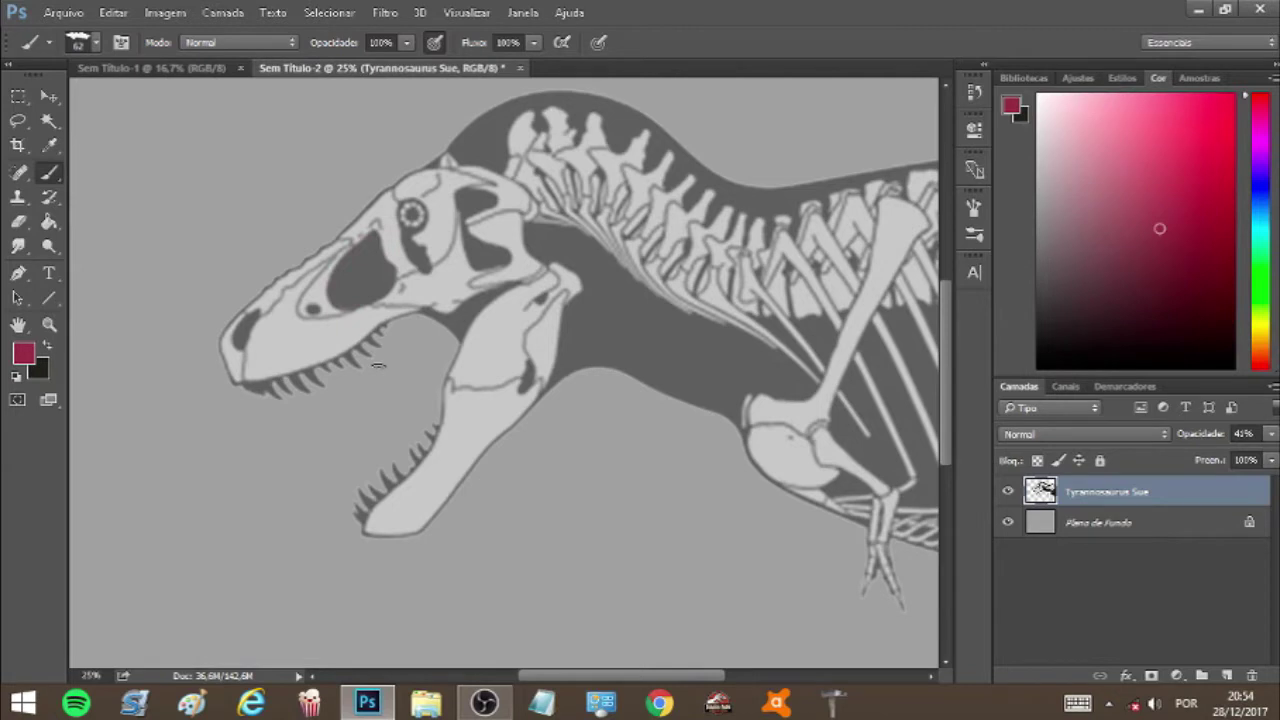
Step: Add a new empty layer above the Tyrannosaurus Sue layer
left_click(1227, 676)
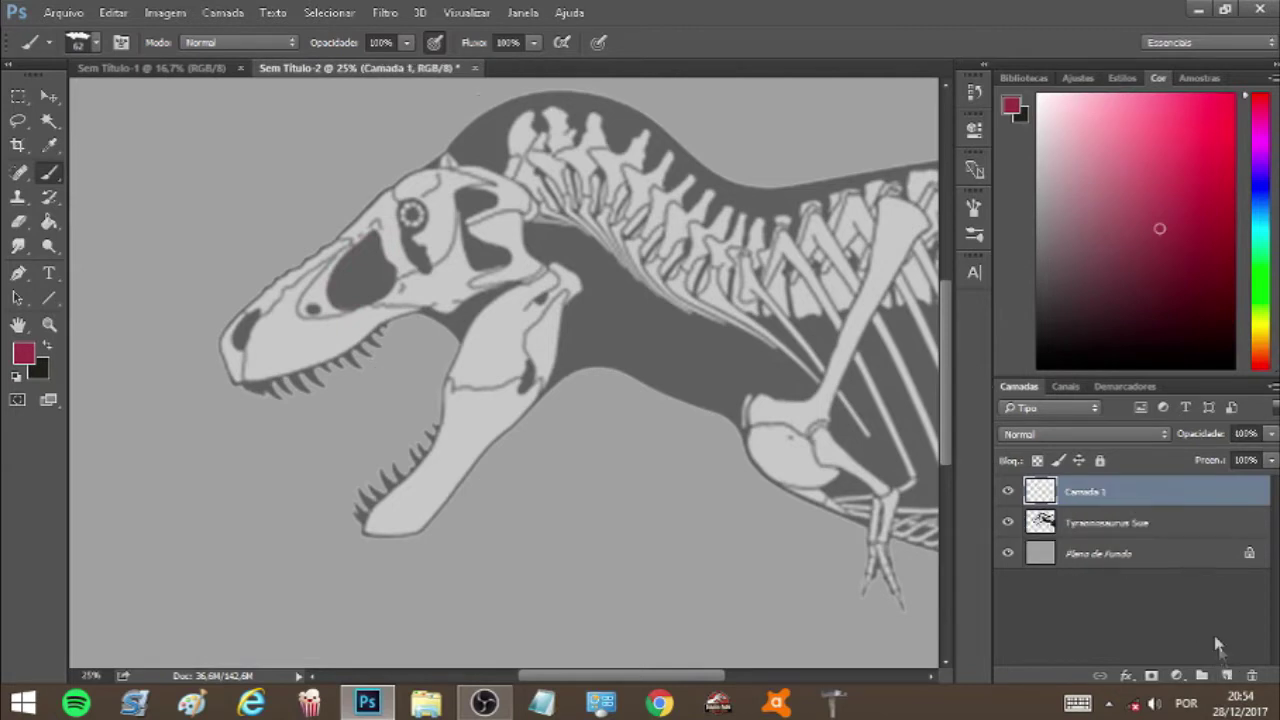
Step: Rename the new empty layer as muscles
double_click(1066, 492)
type("muscles")
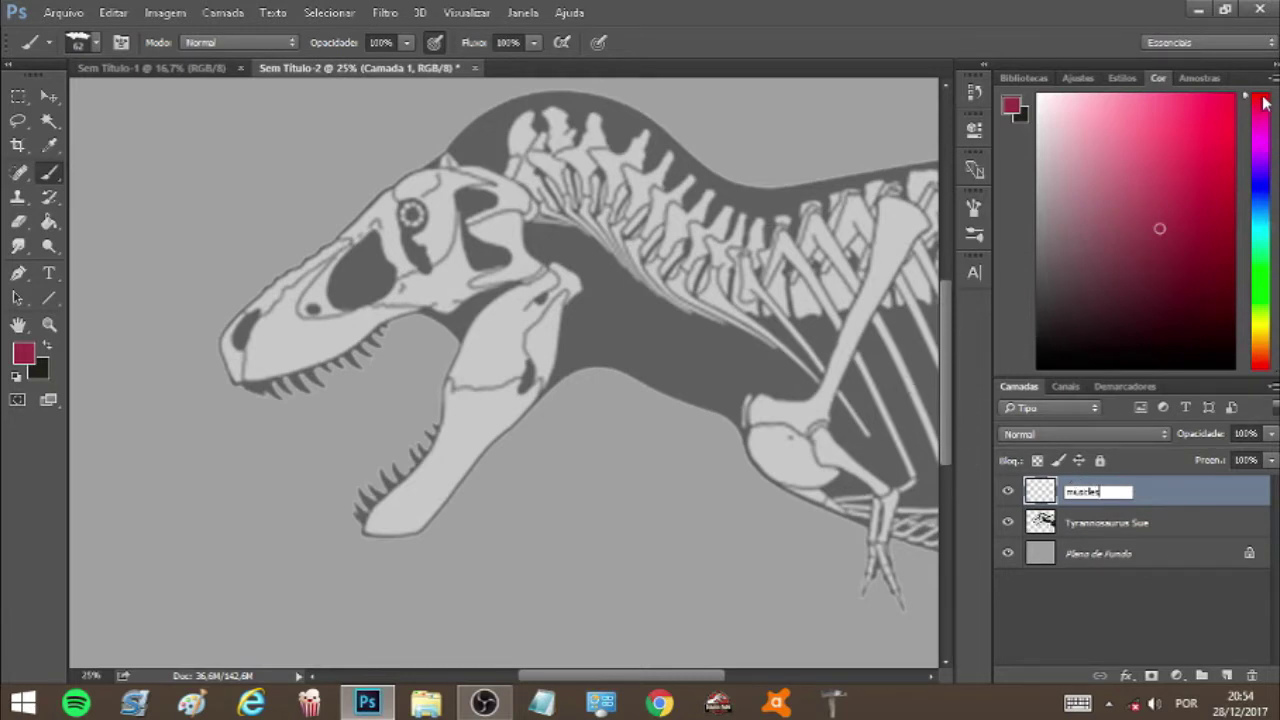
key("Return")
Step: Choose a strong pure red and paint the rear lower jaw muscle, the opening in front of the eye and the openings behind it
left_click_drag(1260, 95, 1262, 370)
mouse_move(1193, 234)
left_mouse_down()
mouse_move(1191, 198)
mouse_move(1207, 193)
left_mouse_up()
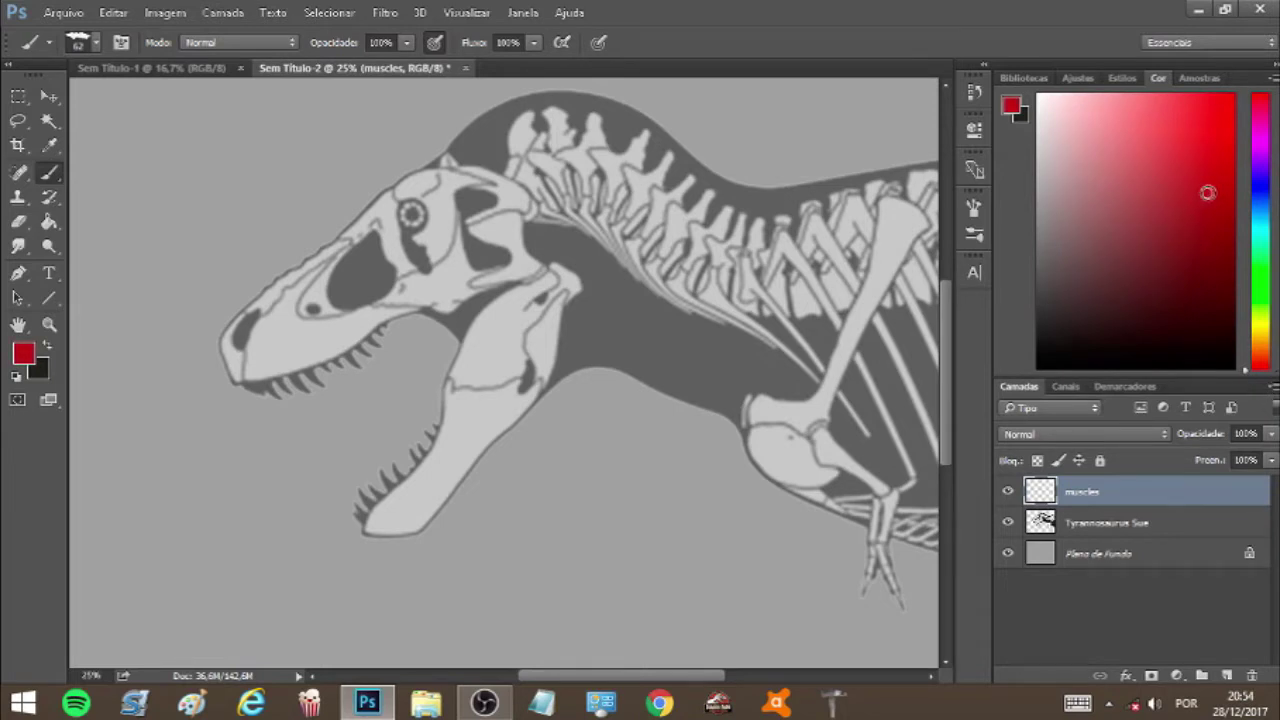
left_click_drag(450, 403, 457, 427)
mouse_move(472, 362)
left_mouse_down()
mouse_move(483, 440)
mouse_move(500, 315)
mouse_move(560, 270)
mouse_move(580, 300)
mouse_move(578, 311)
mouse_move(573, 273)
mouse_move(546, 392)
mouse_move(569, 345)
mouse_move(553, 382)
mouse_move(533, 403)
mouse_move(483, 354)
mouse_move(500, 423)
mouse_move(535, 382)
mouse_move(567, 292)
mouse_move(567, 320)
mouse_move(564, 275)
left_mouse_up()
mouse_move(370, 243)
left_mouse_down()
mouse_move(331, 278)
mouse_move(342, 305)
mouse_move(384, 258)
mouse_move(387, 288)
mouse_move(352, 303)
mouse_move(337, 283)
mouse_move(344, 298)
mouse_move(371, 275)
left_mouse_up()
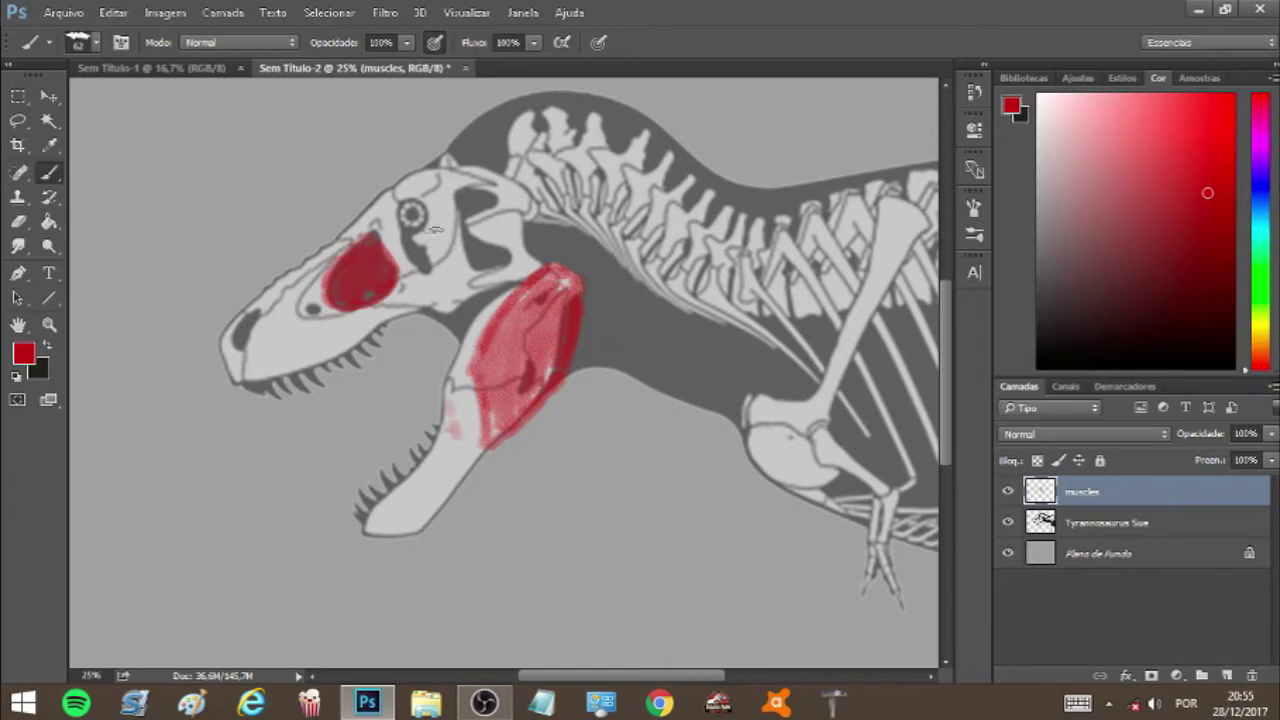
mouse_move(455, 212)
left_mouse_down()
mouse_move(468, 255)
mouse_move(488, 266)
mouse_move(495, 256)
mouse_move(472, 232)
left_mouse_up()
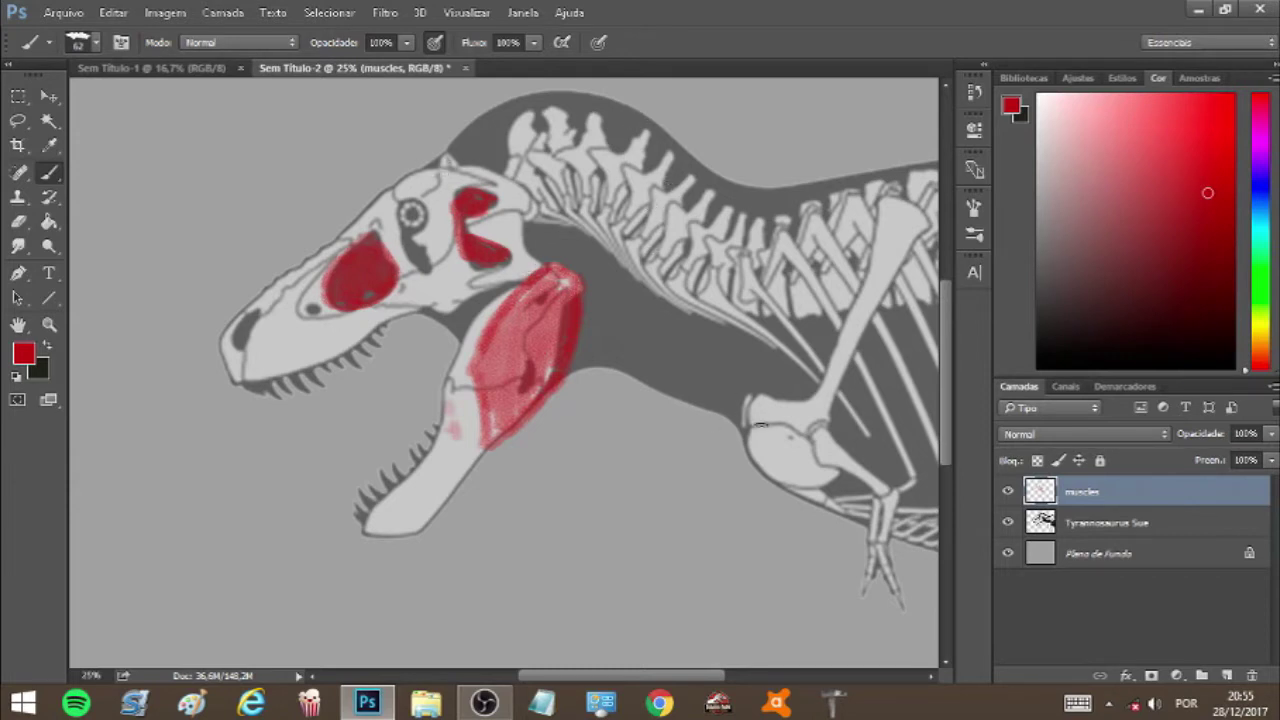
Step: Draw the red borders of the shoulder muscle, fill the shoulder blade area and start the contour along the top of the neck
left_click(748, 399)
mouse_move(533, 105)
left_mouse_down()
mouse_move(603, 140)
mouse_move(665, 213)
mouse_move(751, 398)
left_mouse_up()
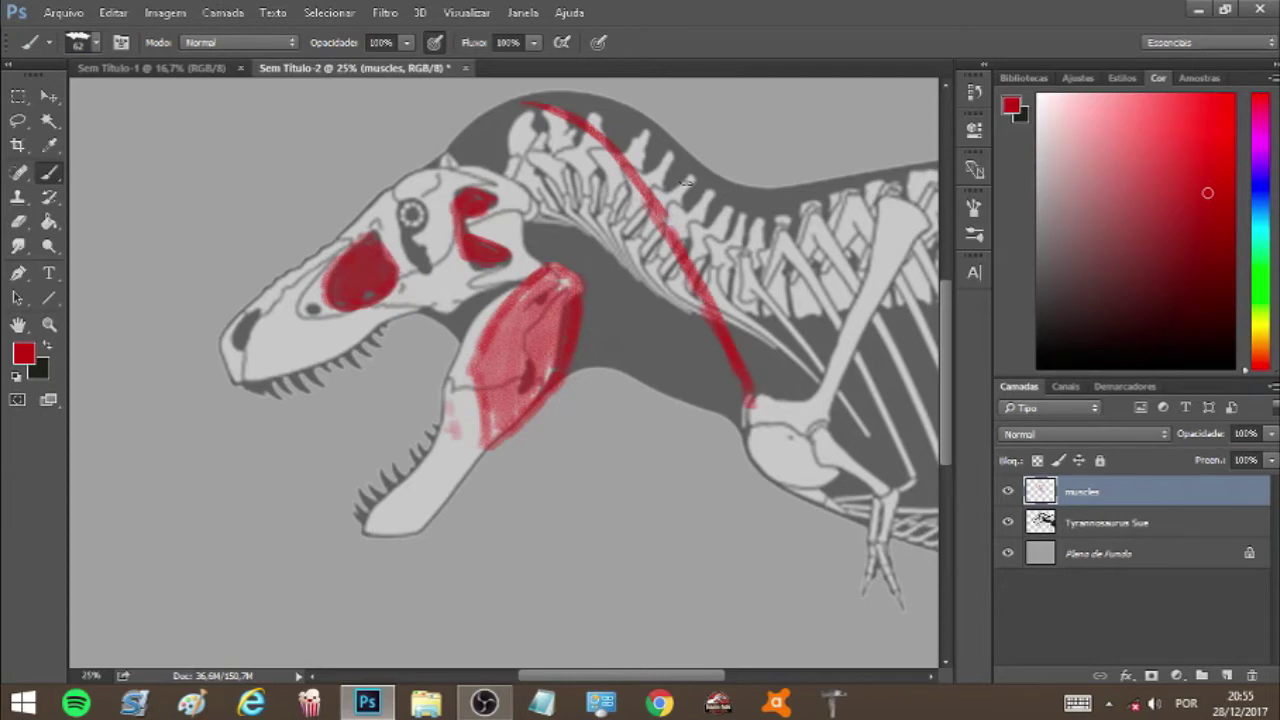
mouse_move(816, 396)
left_mouse_down()
mouse_move(869, 299)
mouse_move(916, 260)
mouse_move(838, 370)
mouse_move(936, 252)
left_mouse_up()
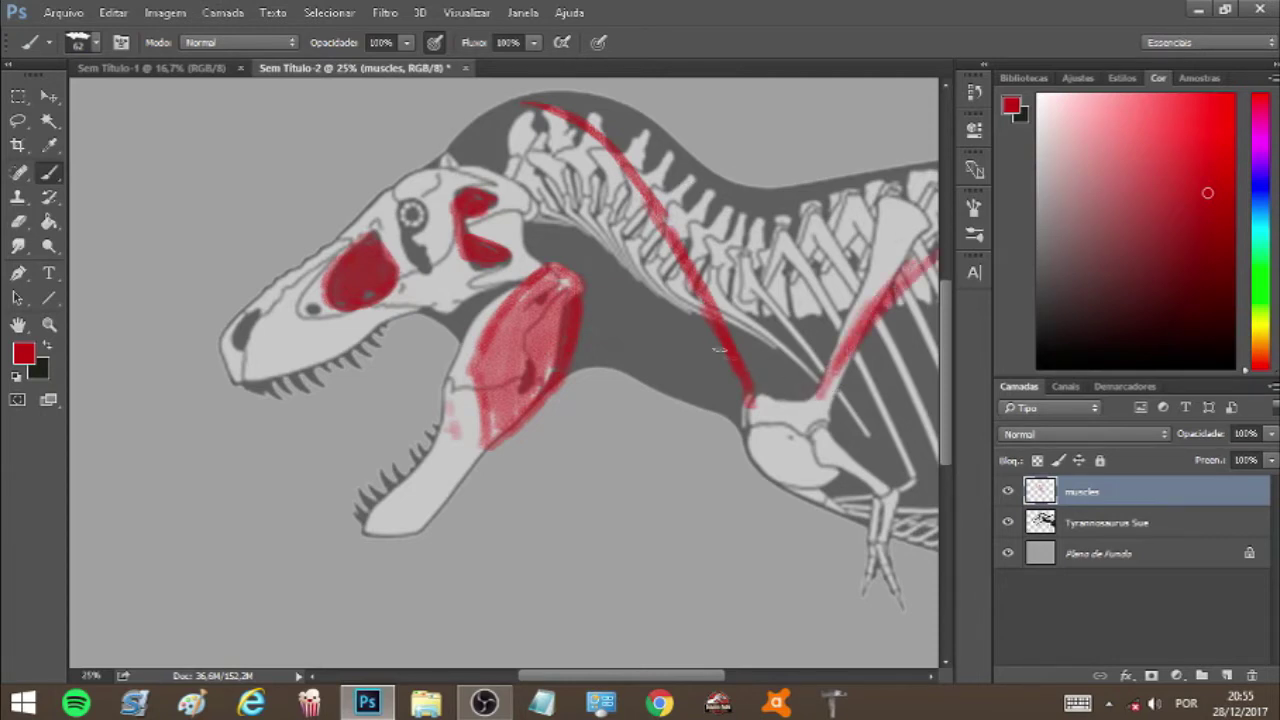
mouse_move(785, 397)
left_mouse_down()
mouse_move(885, 290)
mouse_move(880, 275)
mouse_move(790, 300)
mouse_move(920, 235)
mouse_move(859, 193)
mouse_move(900, 205)
left_mouse_up()
mouse_move(535, 98)
left_mouse_down()
mouse_move(592, 80)
mouse_move(527, 100)
mouse_move(627, 110)
mouse_move(585, 100)
mouse_move(695, 160)
left_mouse_up()
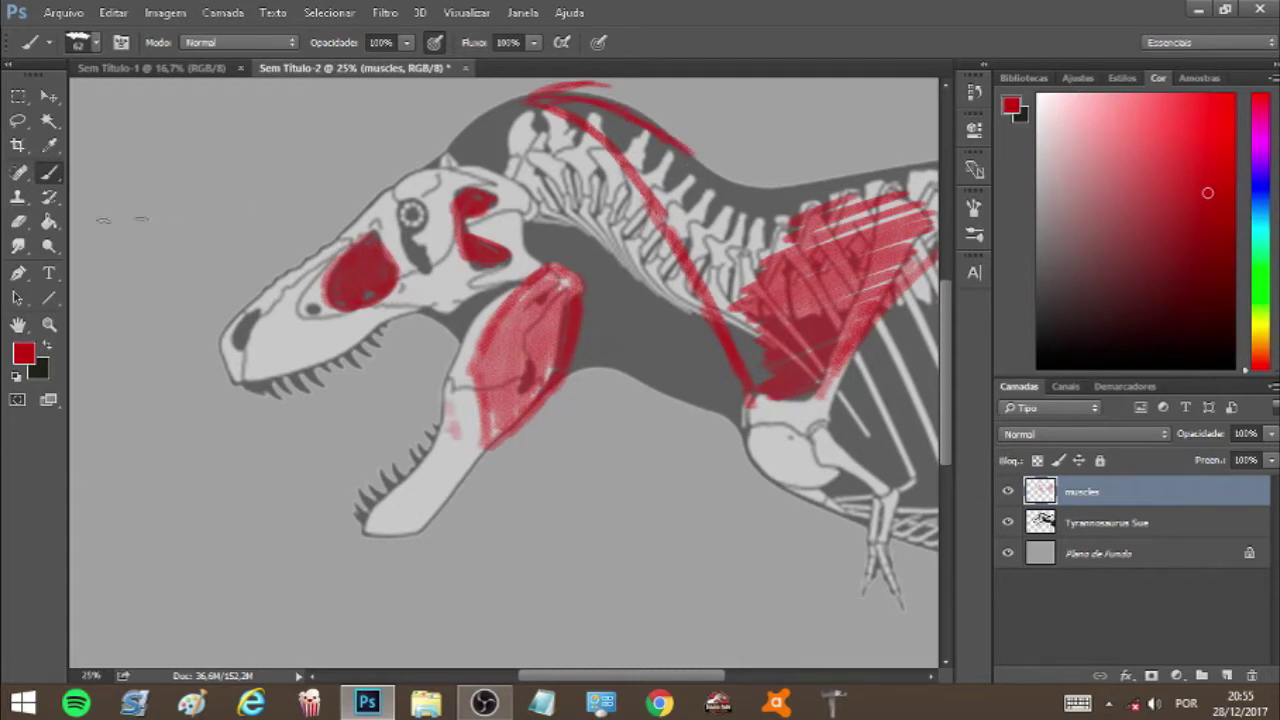
Step: Erase the overshooting stroke above the neck, extend the red contour along the back and fill the band down to the shoulder
left_click(20, 222)
left_click_drag(530, 94, 588, 82)
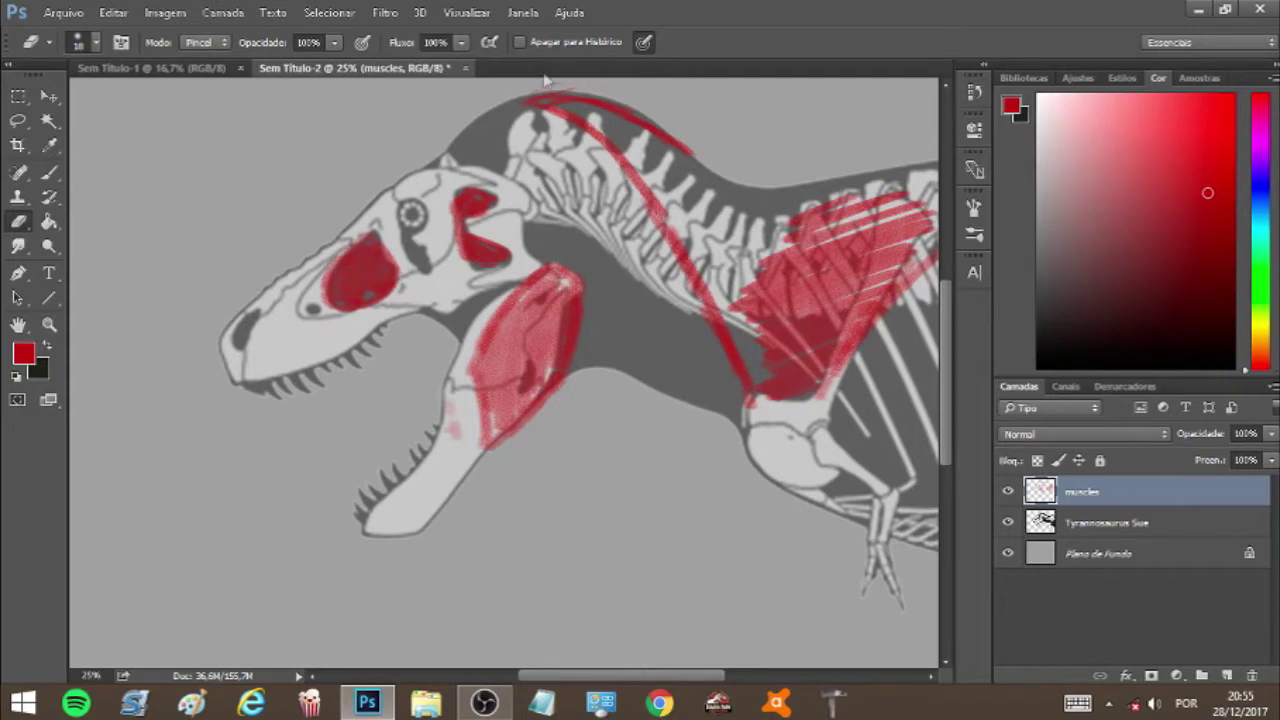
left_click(49, 172)
mouse_move(688, 155)
left_mouse_down()
mouse_move(751, 196)
mouse_move(940, 170)
left_mouse_up()
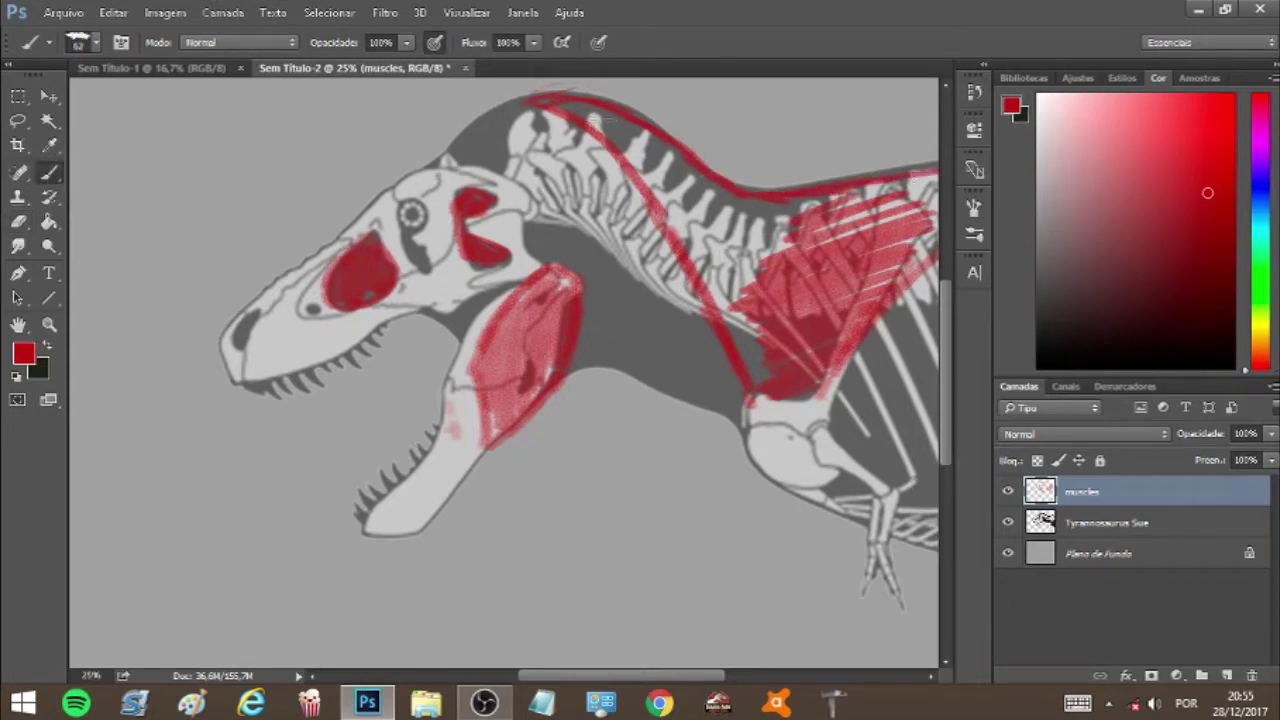
mouse_move(560, 106)
left_mouse_down()
mouse_move(617, 116)
mouse_move(612, 130)
mouse_move(596, 123)
mouse_move(650, 138)
mouse_move(642, 160)
mouse_move(670, 158)
mouse_move(640, 186)
mouse_move(674, 164)
mouse_move(652, 190)
mouse_move(685, 188)
mouse_move(660, 208)
mouse_move(711, 186)
mouse_move(680, 228)
mouse_move(748, 204)
mouse_move(698, 258)
mouse_move(760, 243)
mouse_move(758, 265)
mouse_move(718, 296)
mouse_move(742, 297)
mouse_move(728, 317)
mouse_move(745, 320)
mouse_move(725, 343)
mouse_move(757, 345)
mouse_move(745, 352)
mouse_move(762, 355)
mouse_move(768, 392)
left_mouse_up()
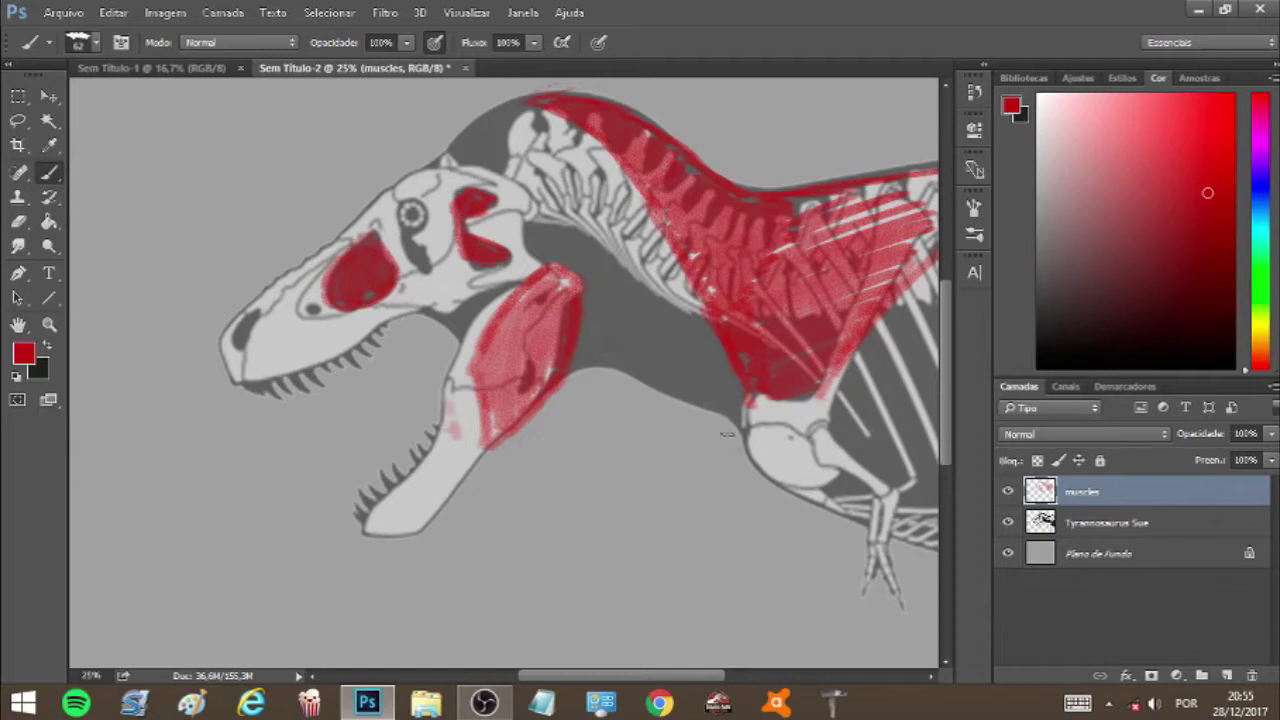
Step: Paint red muscle bands along the throat, the neck vertebrae and the back of the skull down to the shoulder
mouse_move(594, 290)
left_mouse_down()
mouse_move(743, 421)
mouse_move(706, 356)
mouse_move(592, 284)
left_mouse_up()
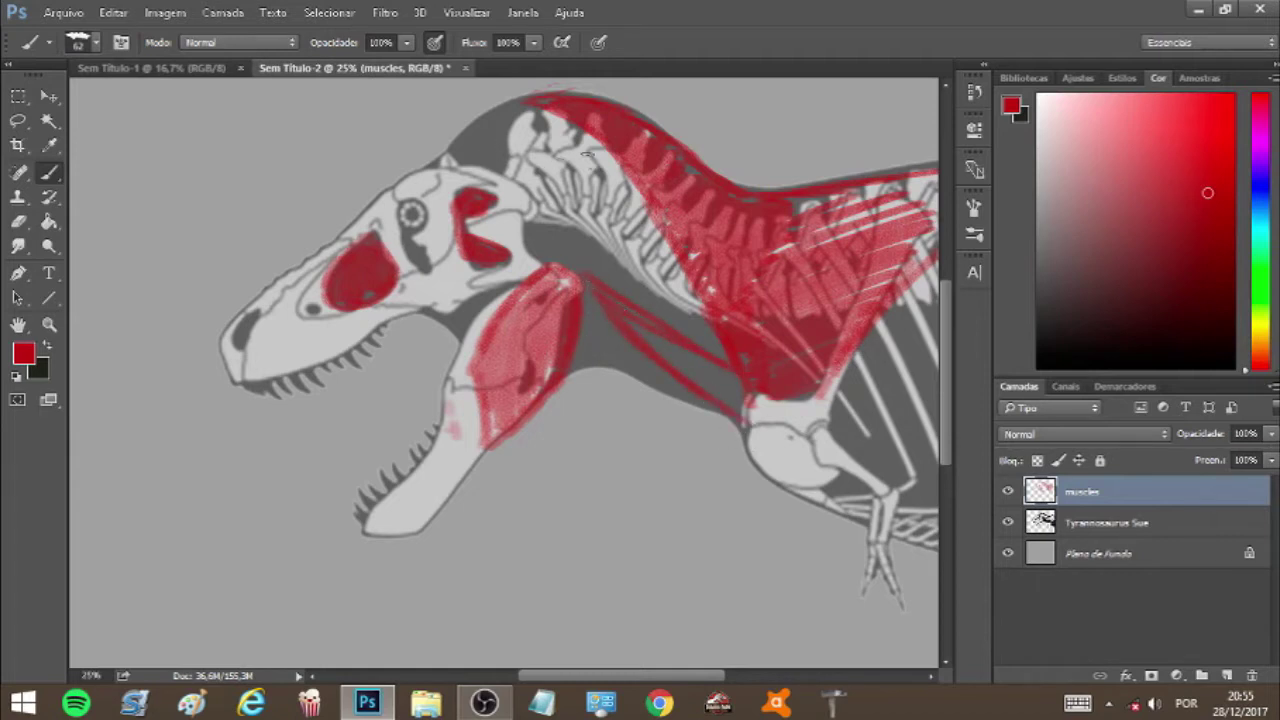
left_click_drag(512, 176, 646, 204)
mouse_move(462, 162)
left_mouse_down()
mouse_move(516, 180)
mouse_move(474, 127)
left_mouse_up()
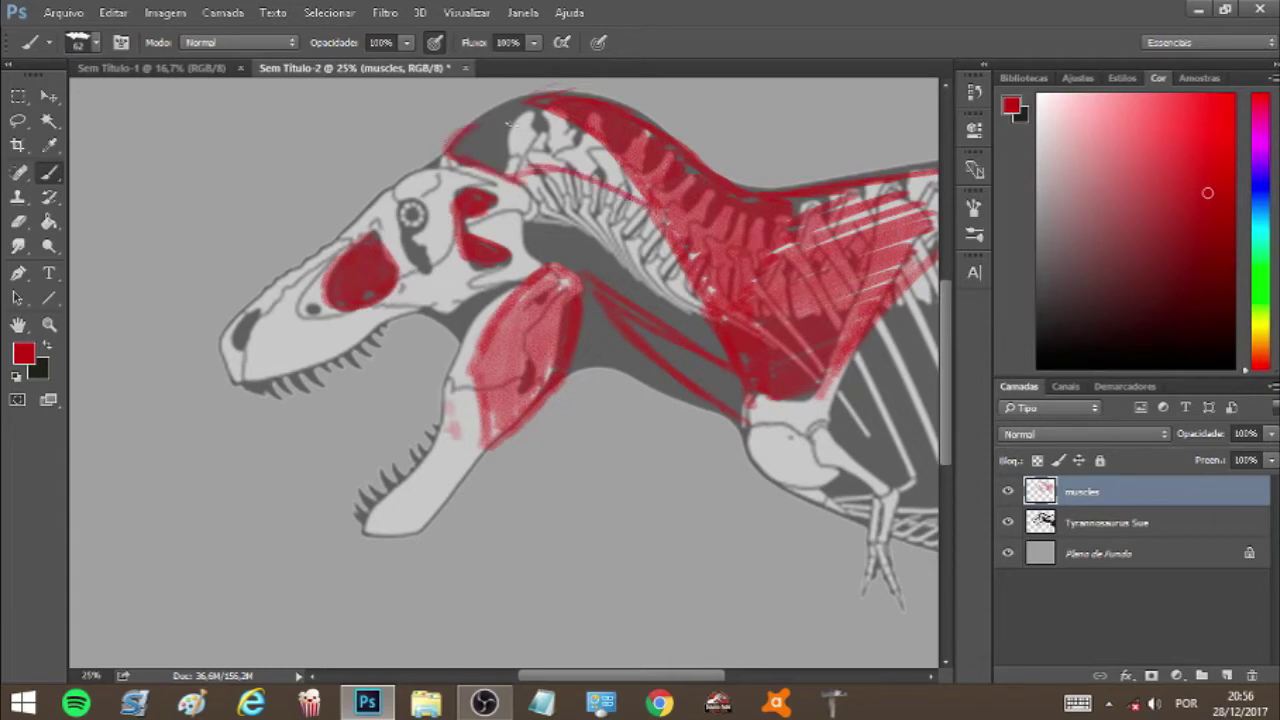
left_click_drag(532, 202, 650, 275)
left_click_drag(550, 210, 704, 314)
mouse_move(538, 208)
left_mouse_down()
mouse_move(545, 256)
mouse_move(624, 250)
left_mouse_up()
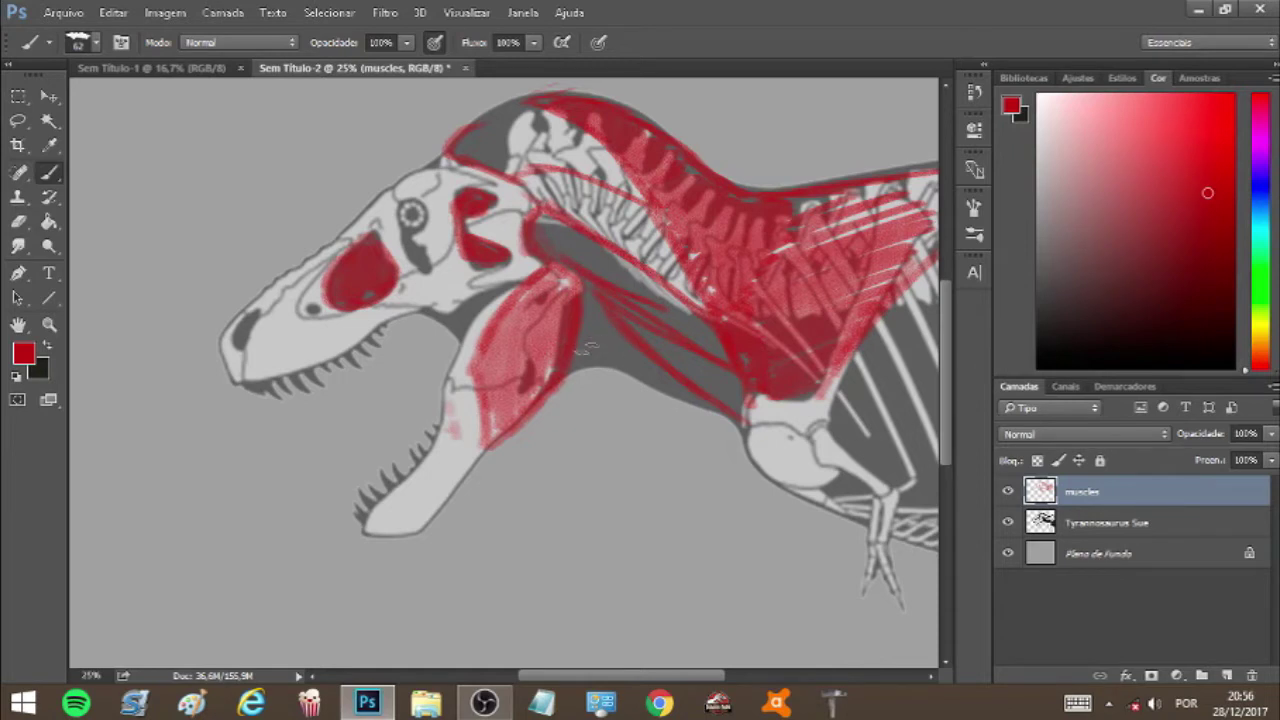
mouse_move(590, 300)
left_mouse_down()
mouse_move(597, 340)
mouse_move(730, 405)
left_mouse_up()
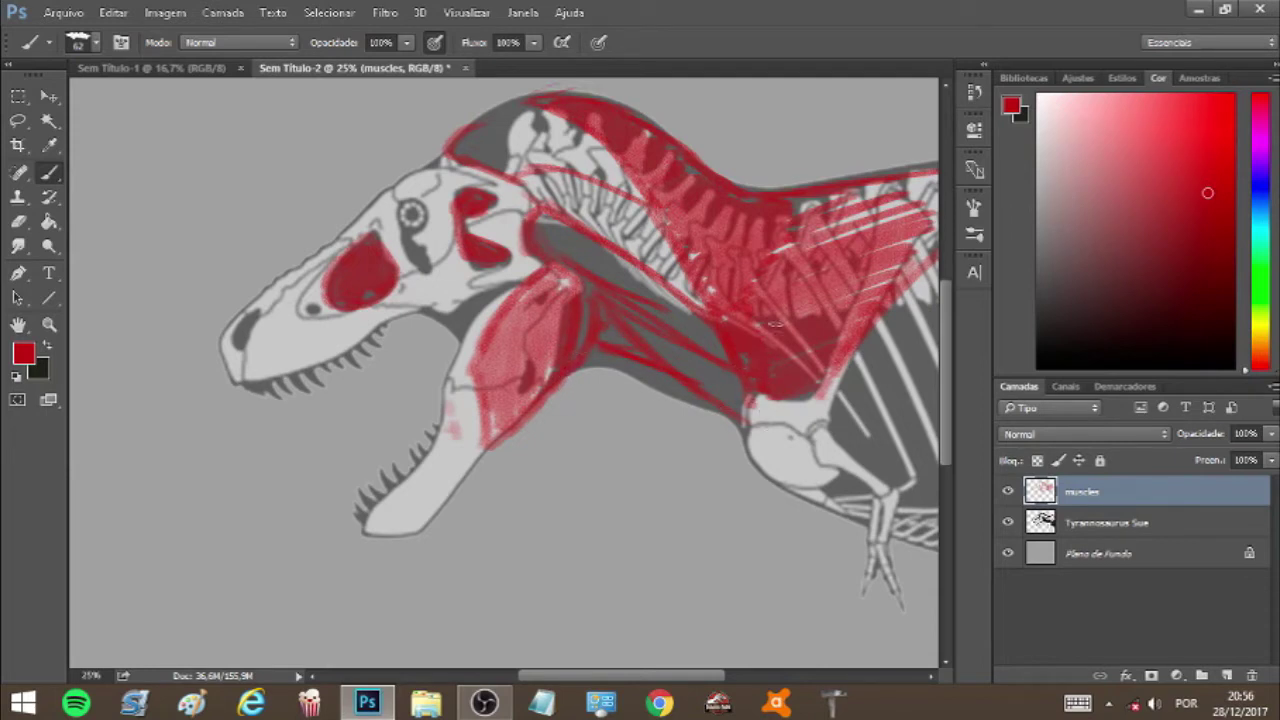
Step: Paint the arm muscles red from the shoulder joint down the upper arm and forearm to the wrist
mouse_move(865, 494)
left_mouse_down()
mouse_move(812, 452)
mouse_move(805, 402)
left_mouse_up()
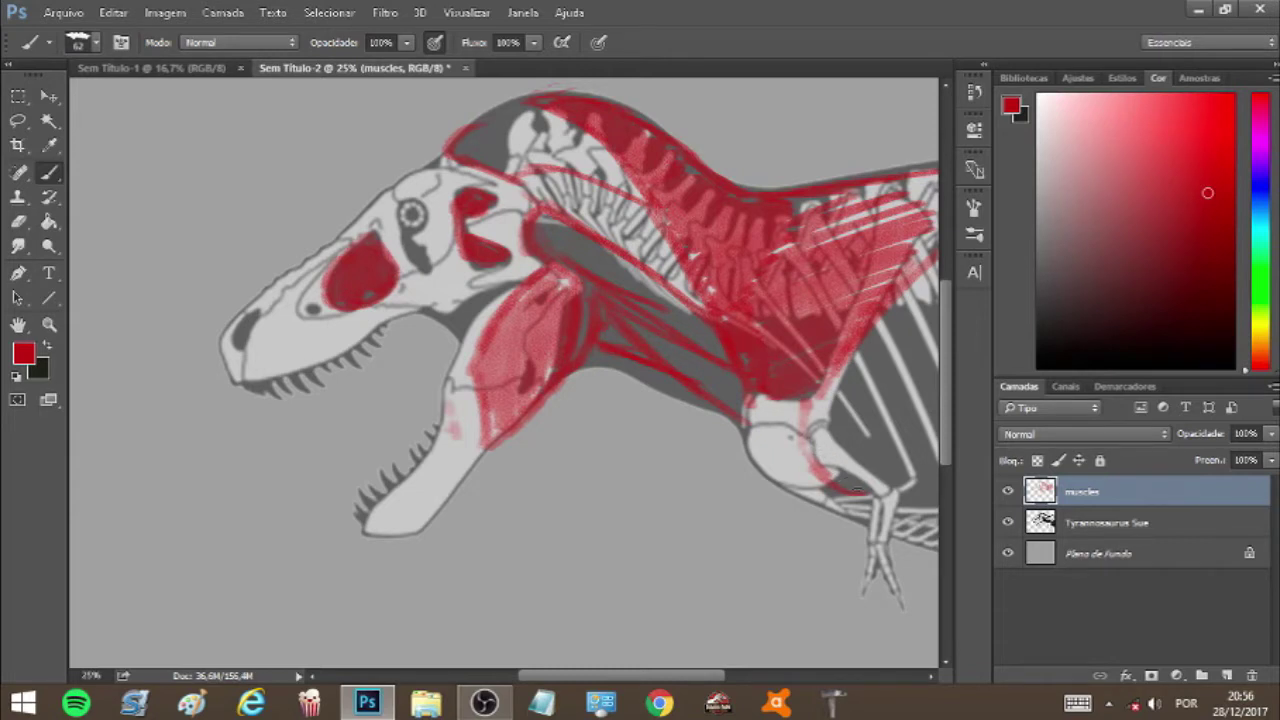
mouse_move(855, 483)
left_mouse_down()
mouse_move(807, 403)
mouse_move(797, 450)
mouse_move(845, 491)
mouse_move(787, 461)
mouse_move(786, 401)
mouse_move(810, 476)
mouse_move(810, 428)
mouse_move(838, 479)
mouse_move(844, 467)
mouse_move(861, 492)
mouse_move(890, 497)
left_mouse_up()
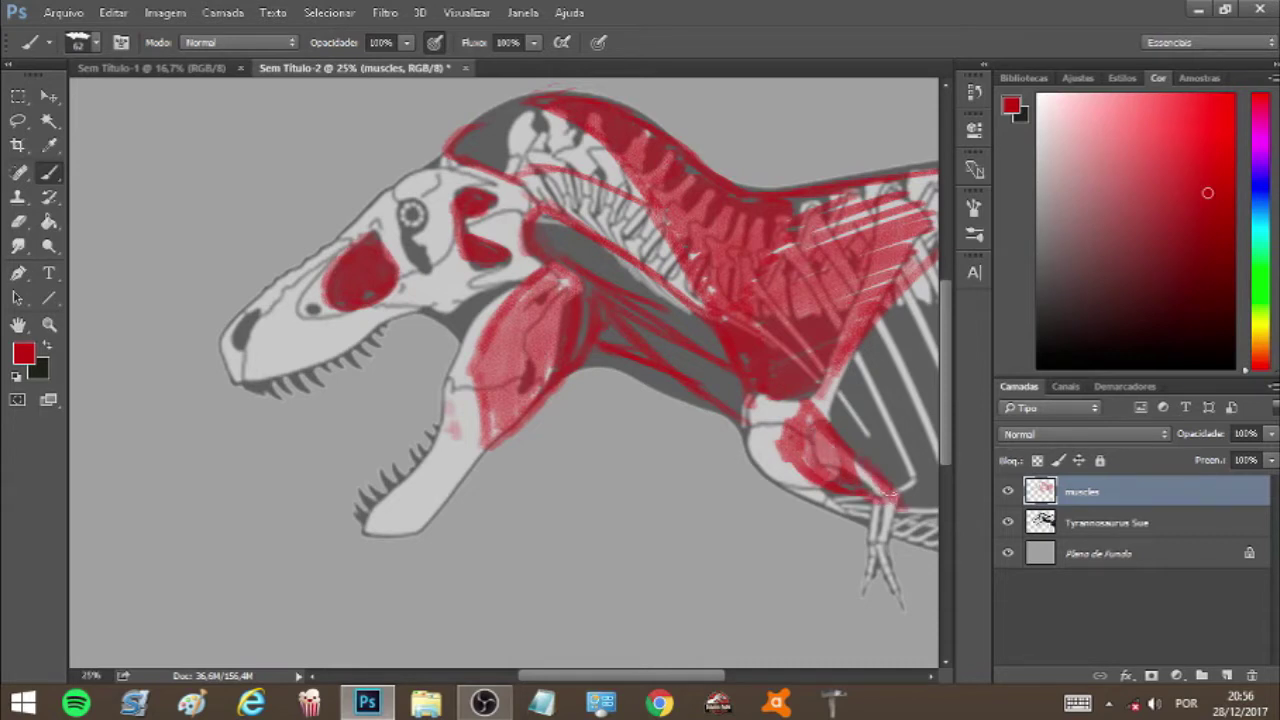
mouse_move(888, 508)
left_mouse_down()
mouse_move(870, 548)
mouse_move(868, 506)
mouse_move(877, 500)
mouse_move(883, 536)
mouse_move(885, 512)
mouse_move(869, 526)
mouse_move(879, 503)
mouse_move(892, 520)
mouse_move(852, 465)
mouse_move(863, 470)
mouse_move(850, 485)
mouse_move(812, 430)
mouse_move(770, 440)
mouse_move(806, 472)
left_mouse_up()
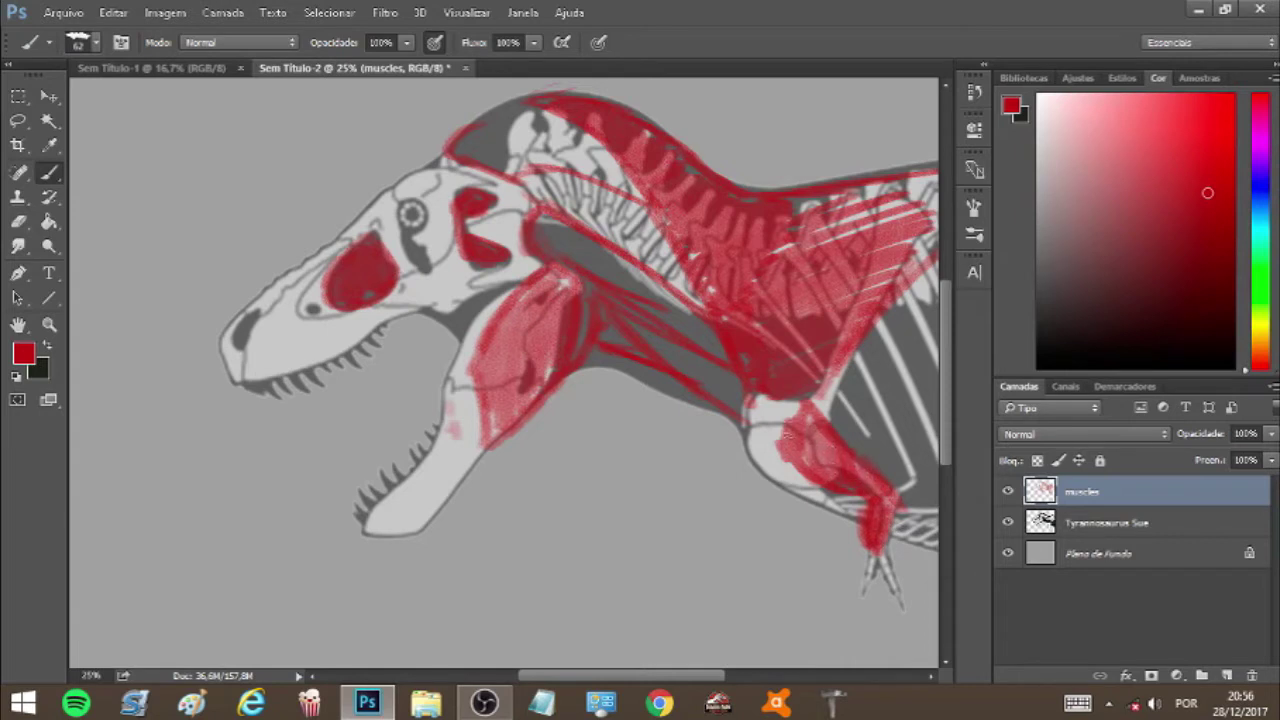
mouse_move(758, 420)
left_mouse_down()
mouse_move(752, 400)
mouse_move(790, 455)
mouse_move(770, 400)
mouse_move(792, 405)
mouse_move(822, 462)
mouse_move(802, 468)
mouse_move(792, 450)
left_mouse_up()
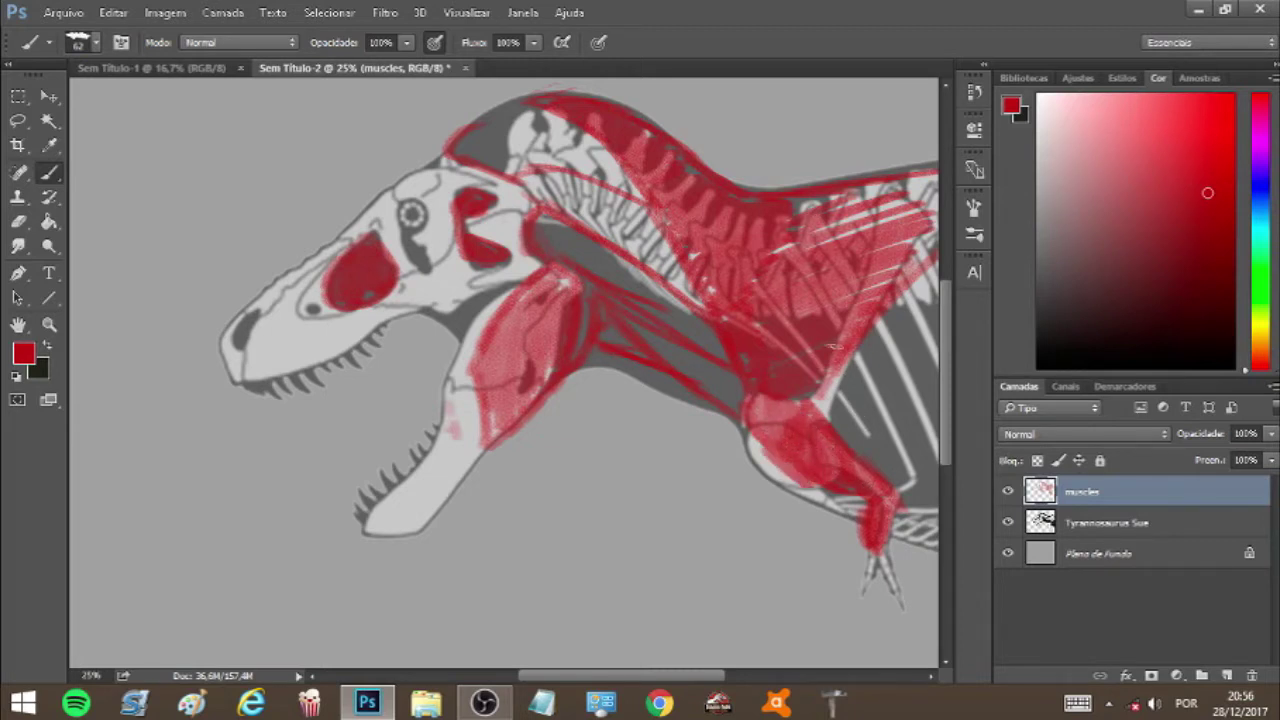
Step: Fill the remaining gaps in the shoulder, the upper neck behind the skull and the throat with red strokes
mouse_move(908, 280)
left_mouse_down()
mouse_move(940, 208)
mouse_move(835, 207)
mouse_move(856, 186)
mouse_move(778, 200)
left_mouse_up()
mouse_move(474, 126)
left_mouse_down()
mouse_move(500, 105)
mouse_move(462, 141)
mouse_move(466, 155)
mouse_move(540, 122)
mouse_move(560, 150)
mouse_move(594, 142)
mouse_move(620, 165)
mouse_move(548, 192)
mouse_move(659, 240)
mouse_move(560, 242)
mouse_move(690, 352)
mouse_move(645, 305)
left_mouse_up()
left_click_drag(726, 342, 672, 308)
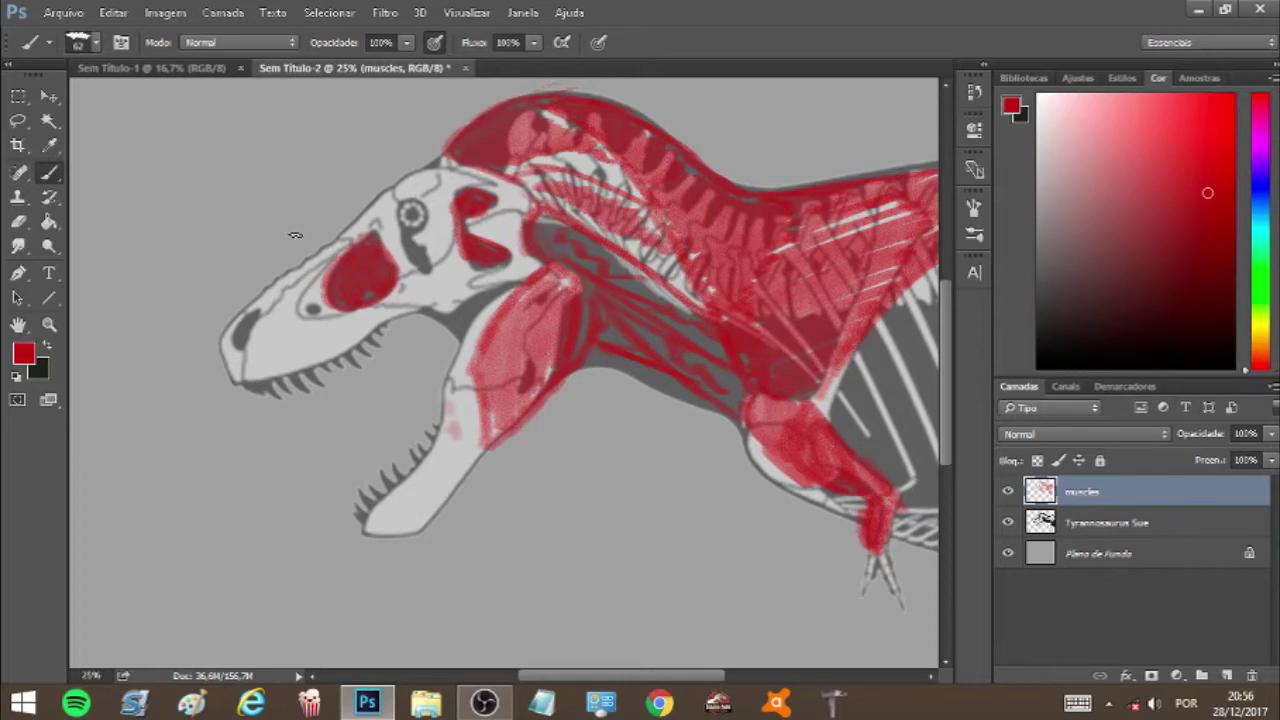
Step: Set the brush size to 29 px and the paint colour to black
left_click(97, 43)
left_click(1078, 318)
left_click_drag(1071, 318, 1036, 363)
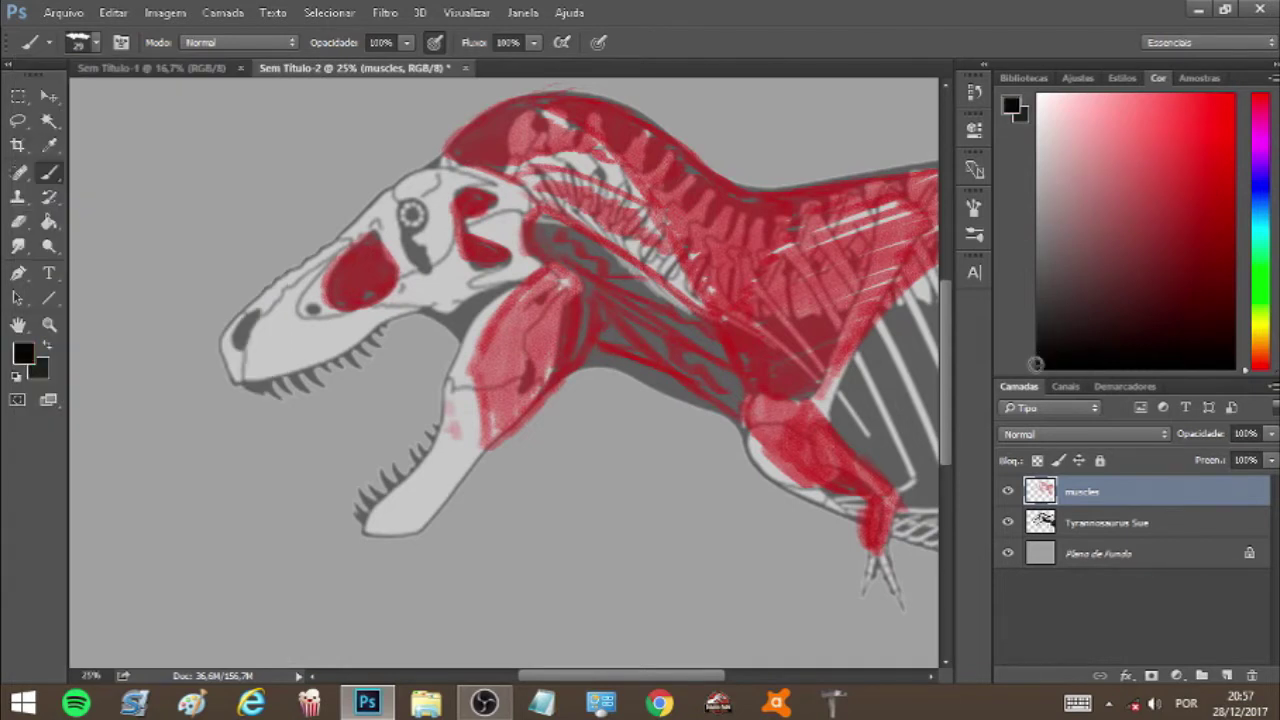
Step: Add a new layer above the muscles layer and name it linework
left_click(1227, 676)
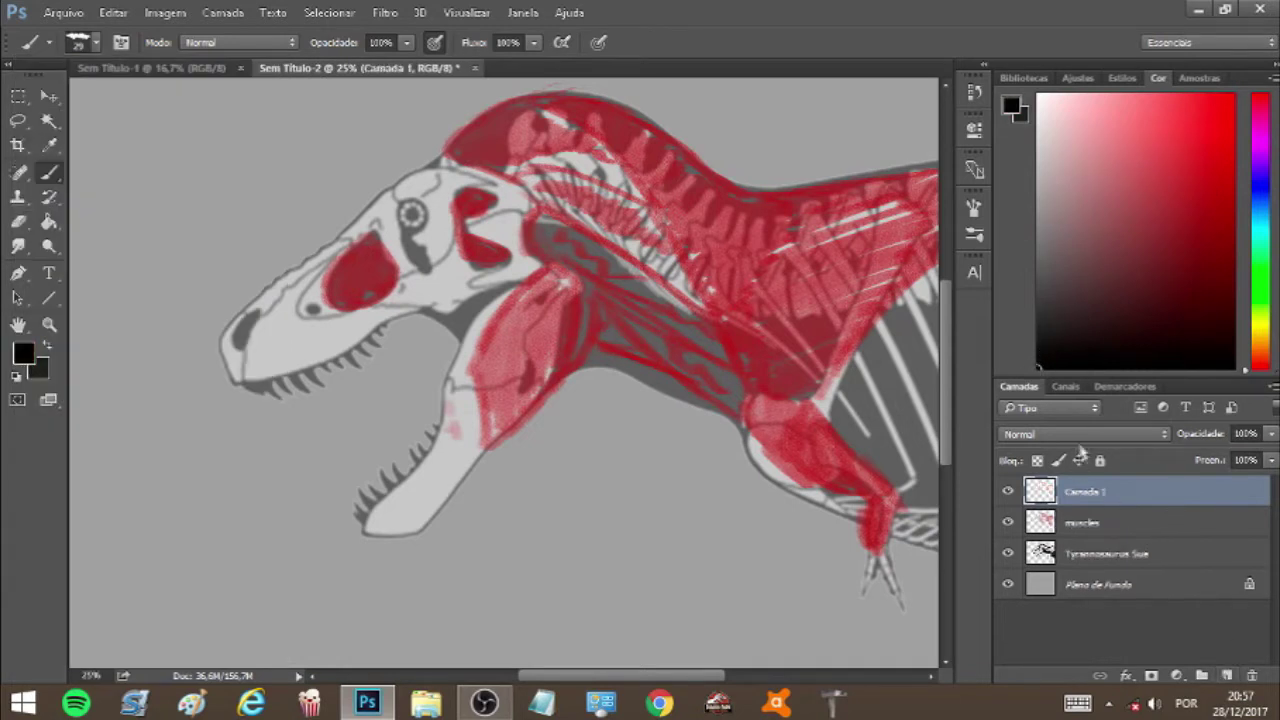
double_click(1087, 491)
type("lines")
type("ork")
key("Return")
Step: Enlarge the head to 50% zoom and reduce the brush size to 11 px
left_click(466, 12)
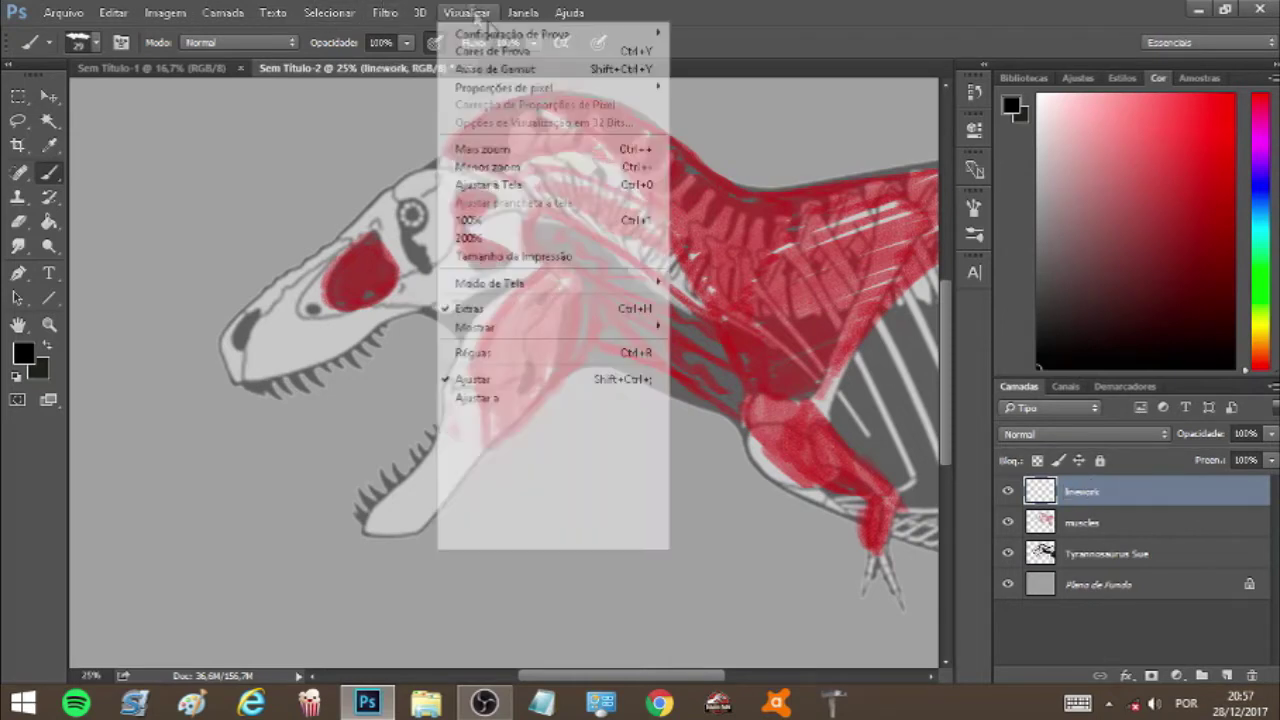
left_click(482, 149)
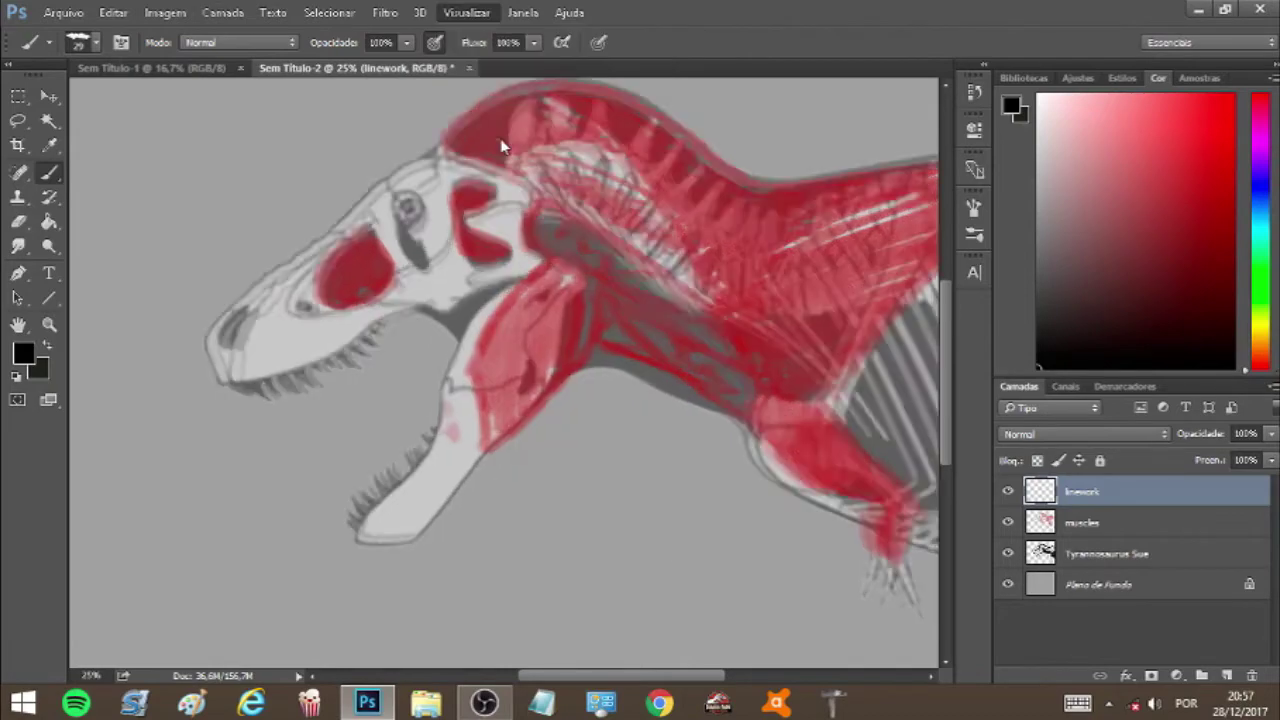
left_click(466, 12)
left_click(501, 153)
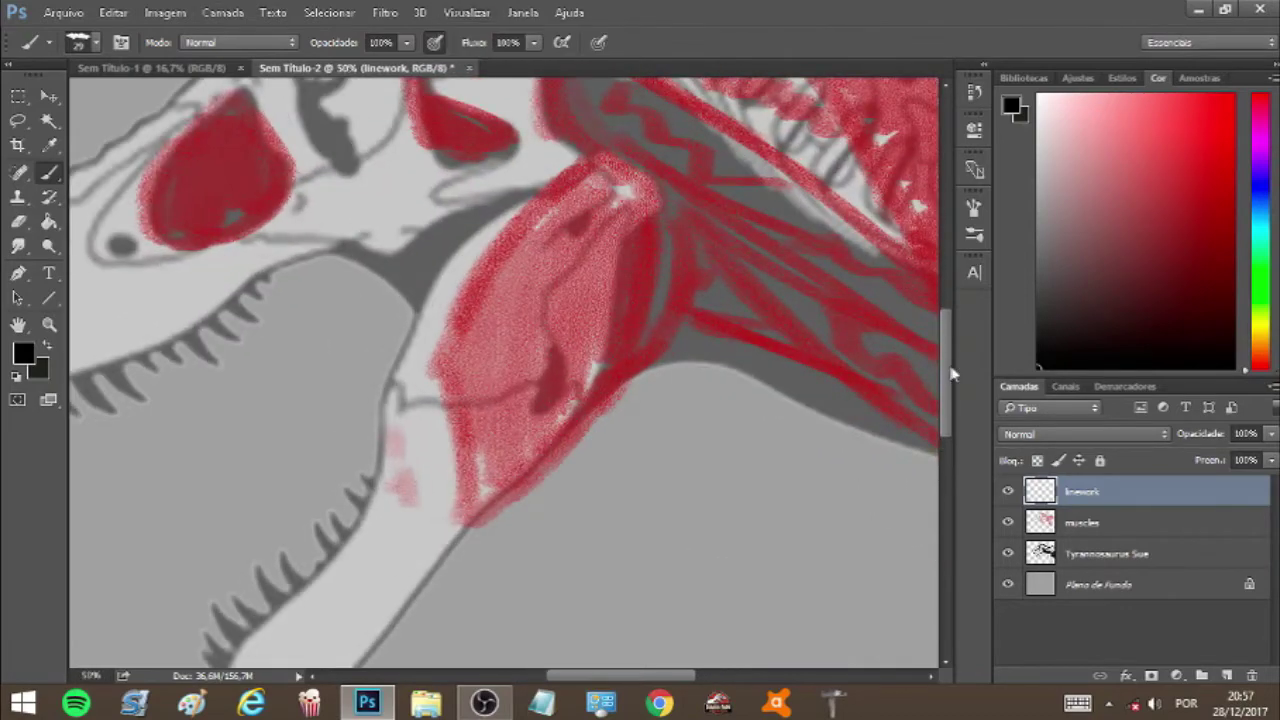
scroll(953, 312, "up", 5)
left_click_drag(589, 678, 557, 678)
left_click(96, 42)
left_click_drag(120, 106, 116, 106)
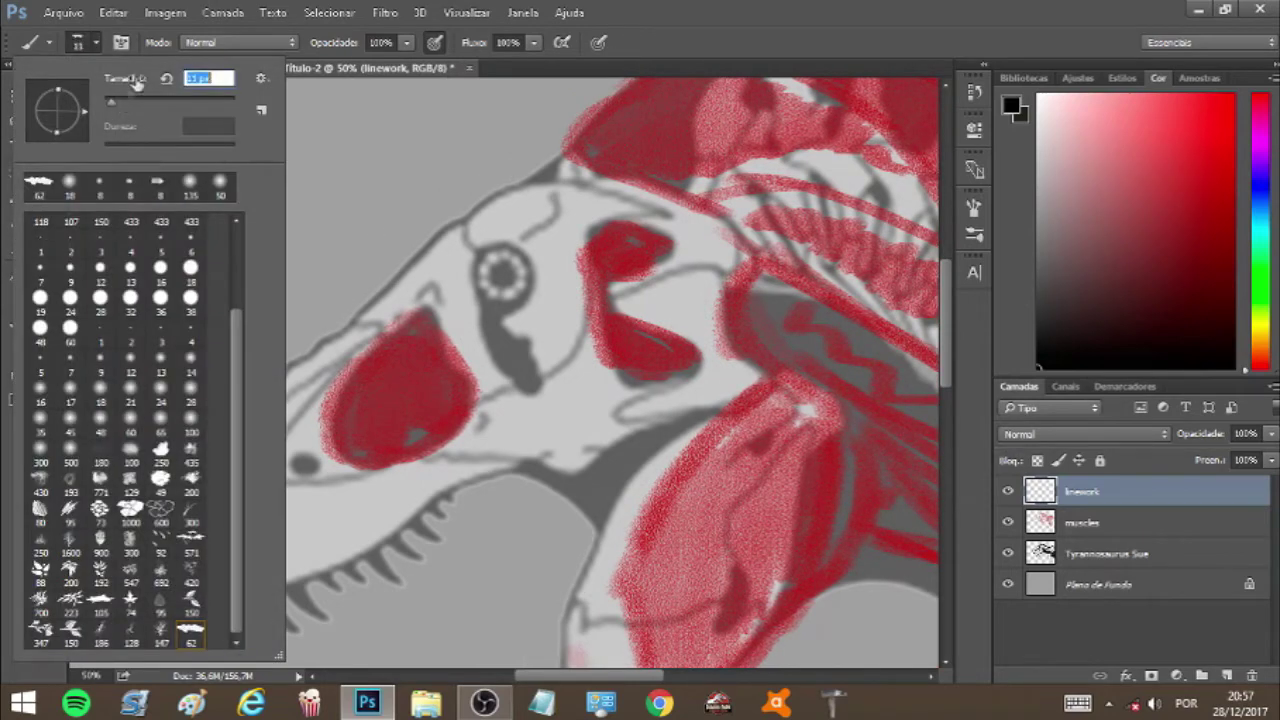
Step: Draw the eye in black within the eye ring, erasing the first outline, with a dark pupil and fine wrinkles around it
left_click(488, 276)
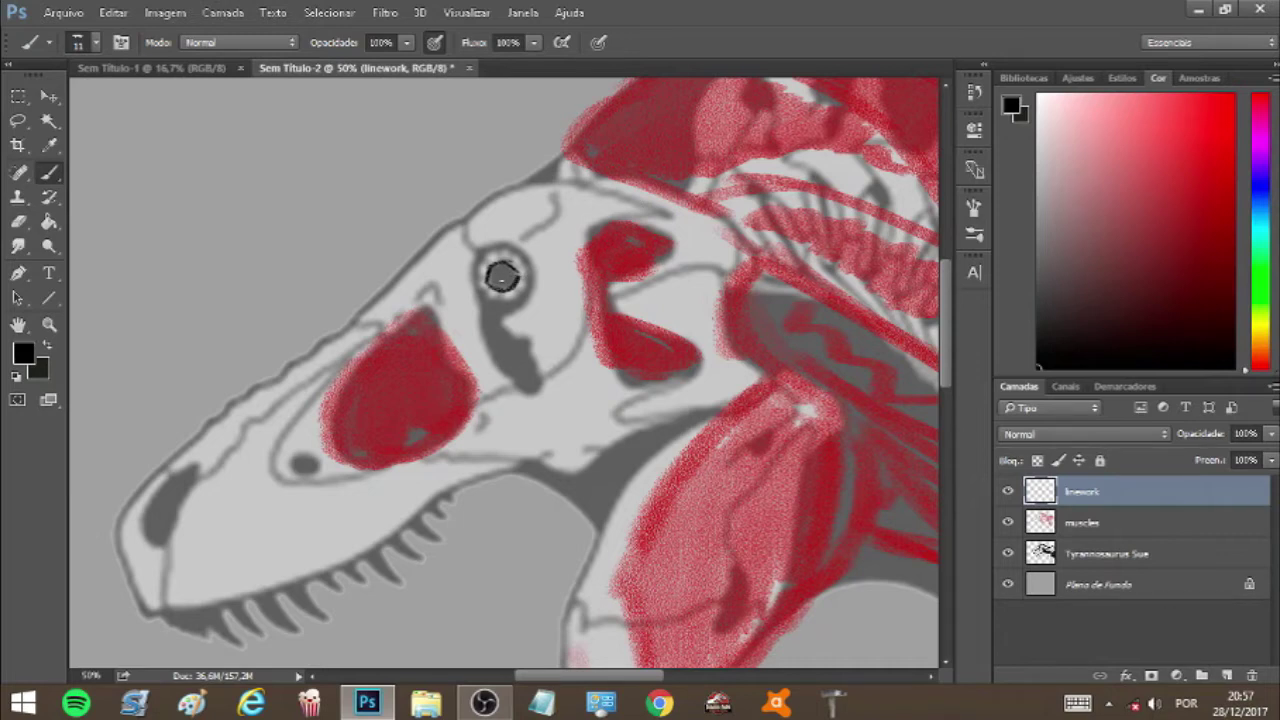
left_click(19, 222)
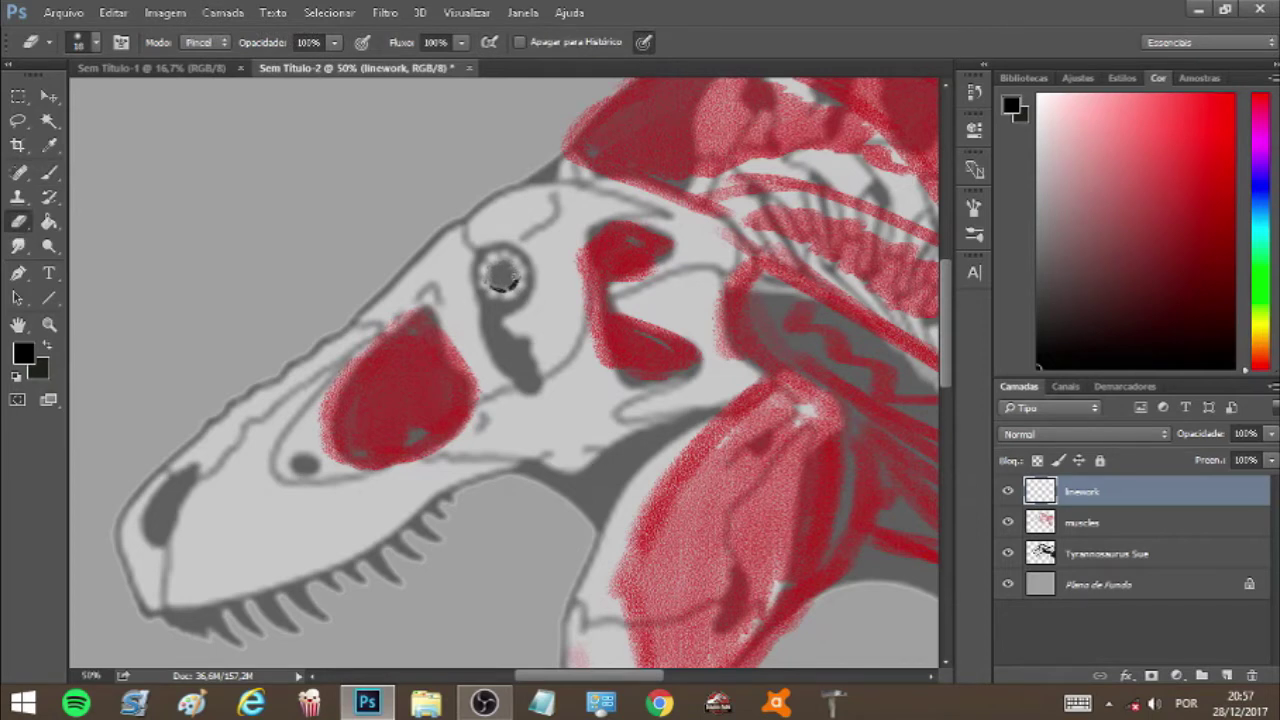
left_click(49, 172)
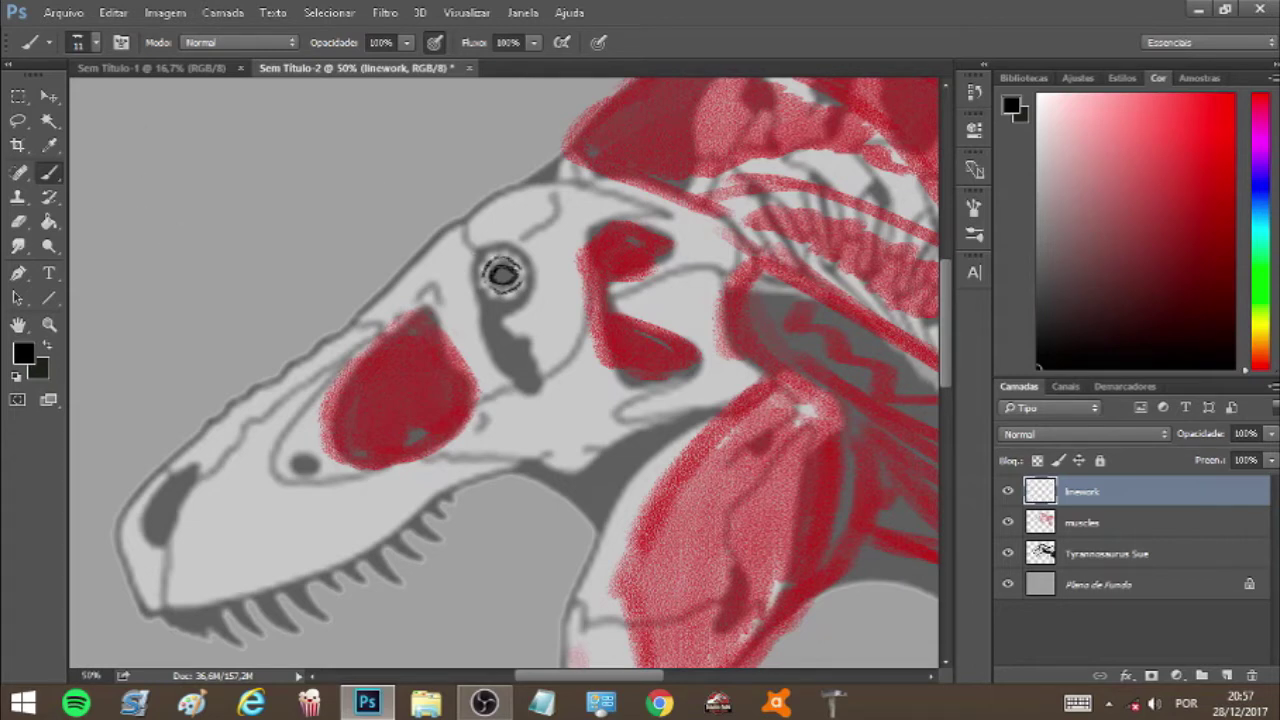
mouse_move(502, 275)
left_mouse_down()
mouse_move(498, 304)
mouse_move(518, 320)
mouse_move(492, 334)
mouse_move(519, 303)
left_mouse_up()
mouse_move(523, 289)
left_mouse_down()
mouse_move(502, 297)
mouse_move(509, 253)
left_mouse_up()
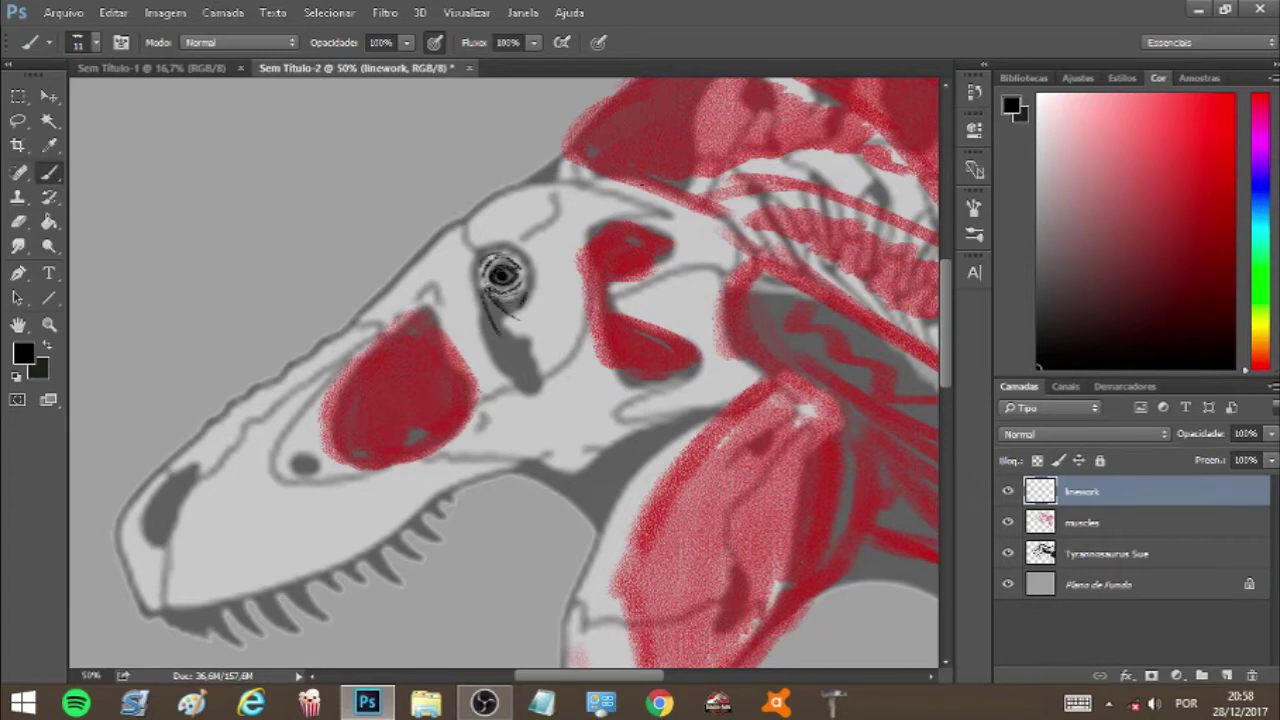
Step: Draw and fill a small black nostril at the front of the nasal opening
scroll(950, 310, "down", 1)
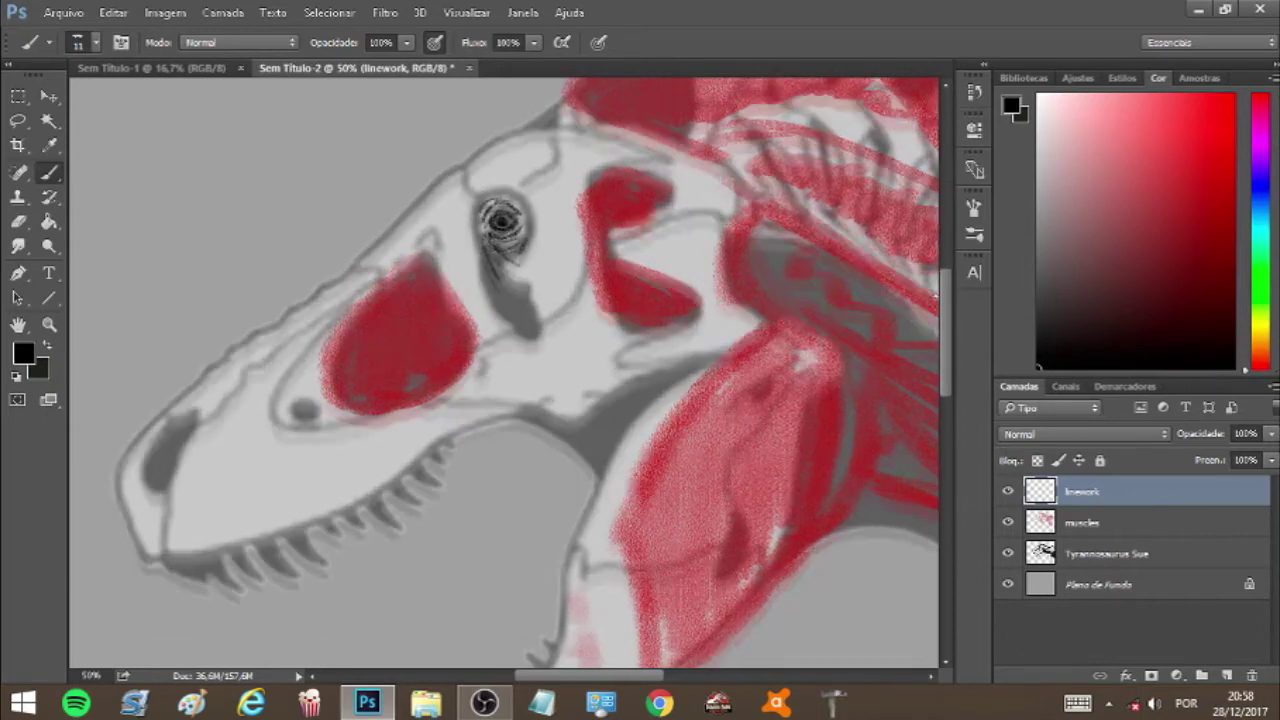
left_click_drag(148, 507, 148, 470)
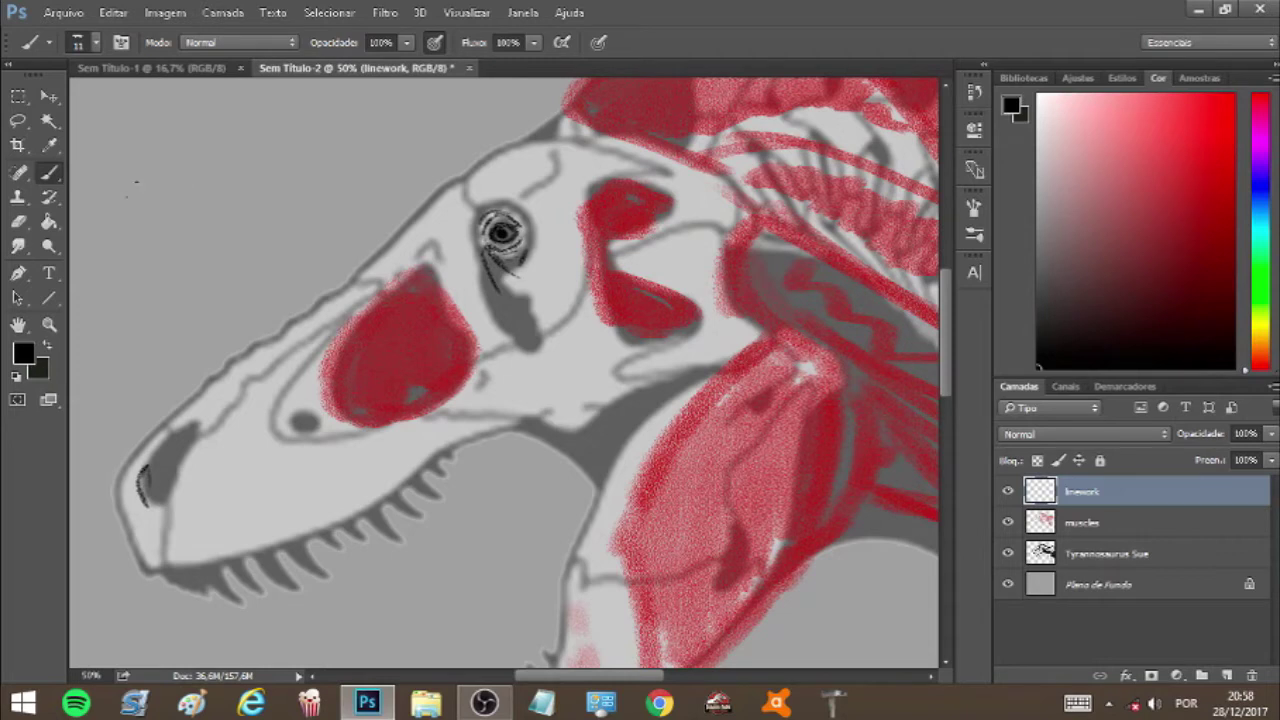
mouse_move(148, 478)
left_mouse_down()
mouse_move(146, 510)
mouse_move(140, 464)
mouse_move(146, 502)
mouse_move(144, 470)
mouse_move(144, 486)
left_mouse_up()
Step: Trace the bumpy top profile of the head from snout to neck and add brow wrinkles around the eye
mouse_move(136, 448)
left_mouse_down()
mouse_move(204, 370)
mouse_move(372, 257)
mouse_move(436, 170)
mouse_move(470, 157)
mouse_move(495, 122)
mouse_move(528, 116)
mouse_move(606, 147)
left_mouse_up()
left_click_drag(503, 201, 441, 278)
mouse_move(497, 206)
left_mouse_down()
mouse_move(540, 211)
mouse_move(549, 228)
left_mouse_up()
left_click_drag(531, 209, 543, 232)
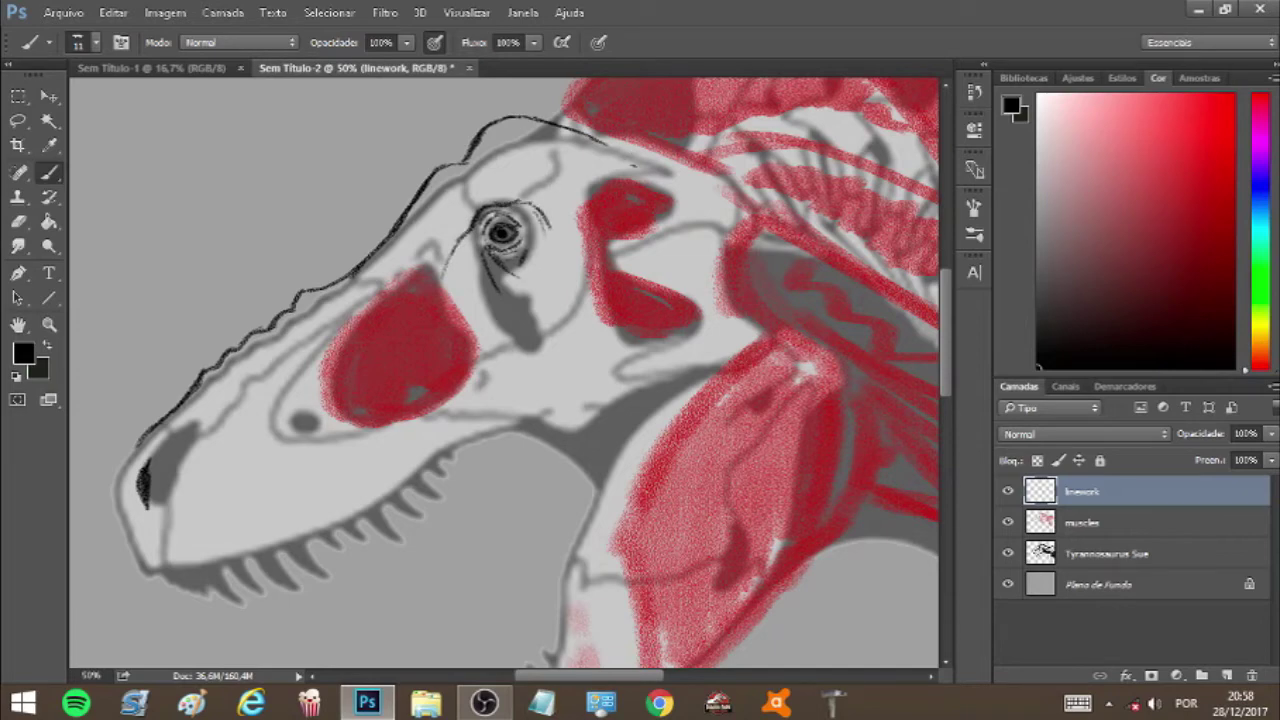
Step: Outline the front of the snout down to the upper lip and draw the curved corner of the open mouth
left_click_drag(942, 291, 942, 311)
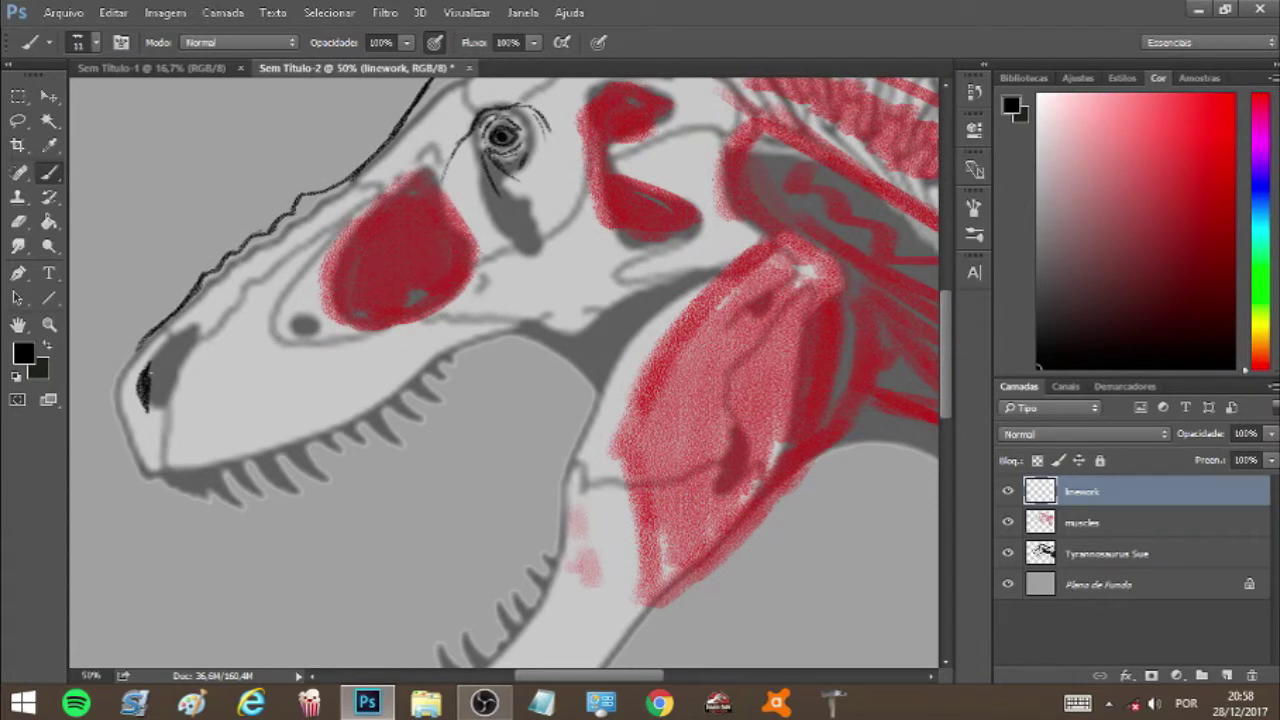
mouse_move(142, 480)
left_mouse_down()
mouse_move(110, 394)
mouse_move(110, 372)
mouse_move(135, 350)
left_mouse_up()
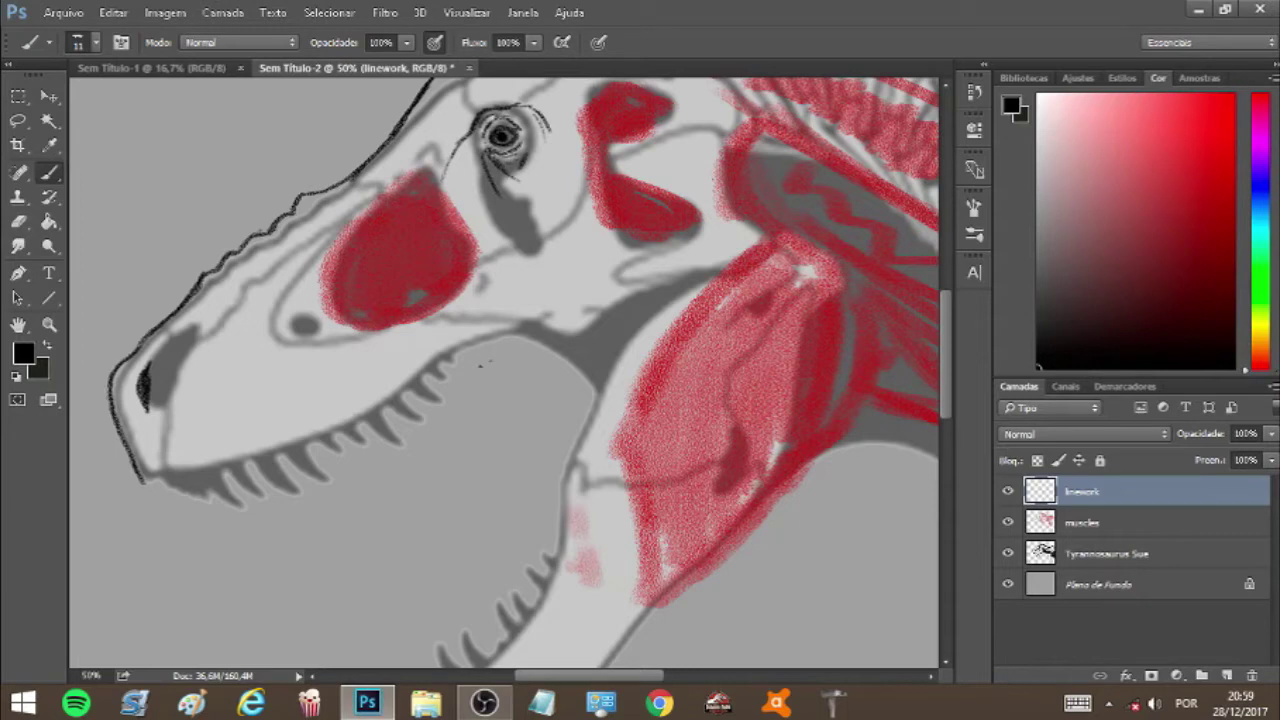
mouse_move(480, 339)
left_mouse_down()
mouse_move(546, 352)
mouse_move(586, 400)
mouse_move(577, 436)
left_mouse_up()
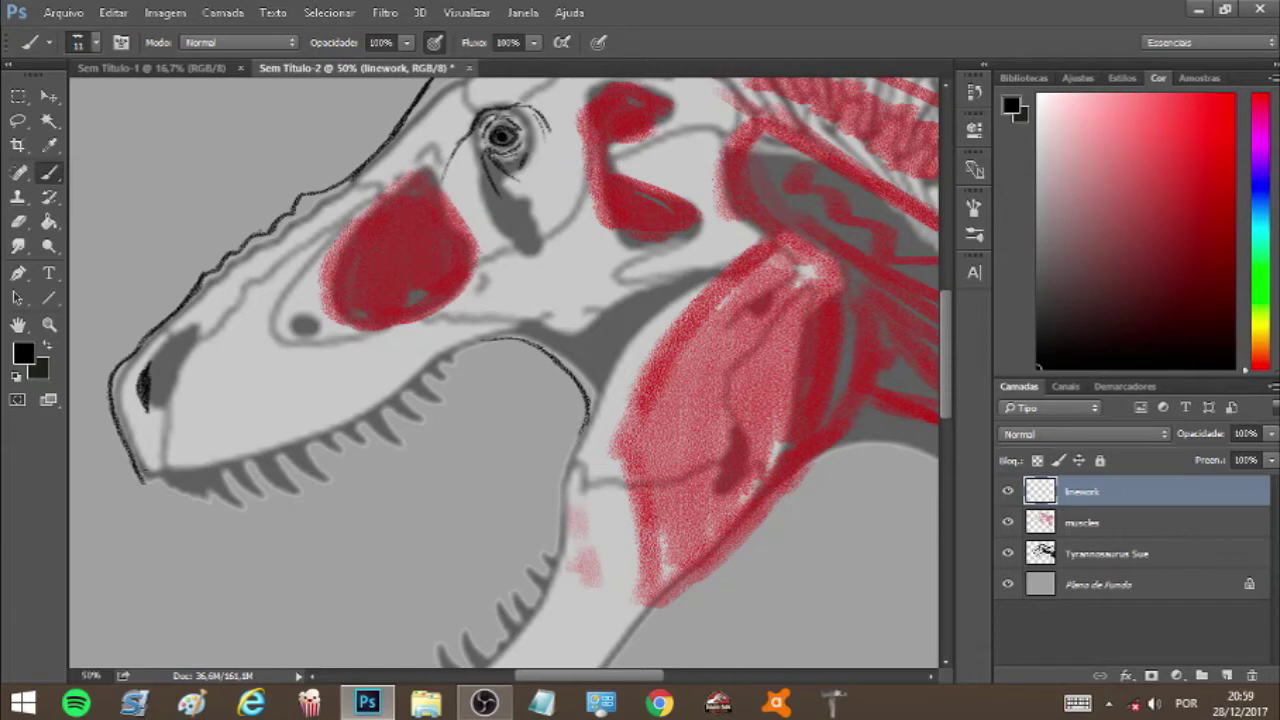
Step: Draw the upper lip line from the snout tip to the mouth corner and ink the upper teeth hanging below it
mouse_move(145, 482)
left_mouse_down()
mouse_move(335, 455)
mouse_move(390, 429)
mouse_move(497, 339)
left_mouse_up()
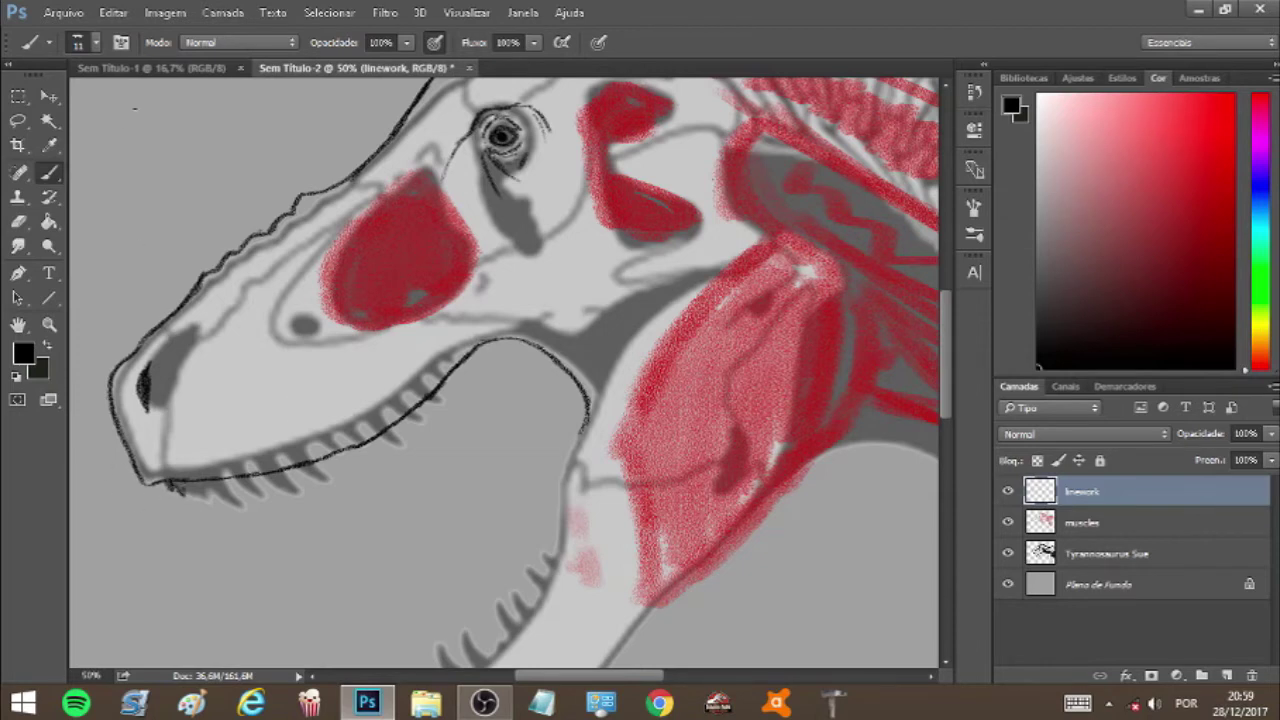
mouse_move(174, 483)
left_mouse_down()
mouse_move(238, 506)
mouse_move(228, 490)
mouse_move(262, 496)
mouse_move(272, 478)
mouse_move(256, 490)
mouse_move(264, 498)
left_mouse_up()
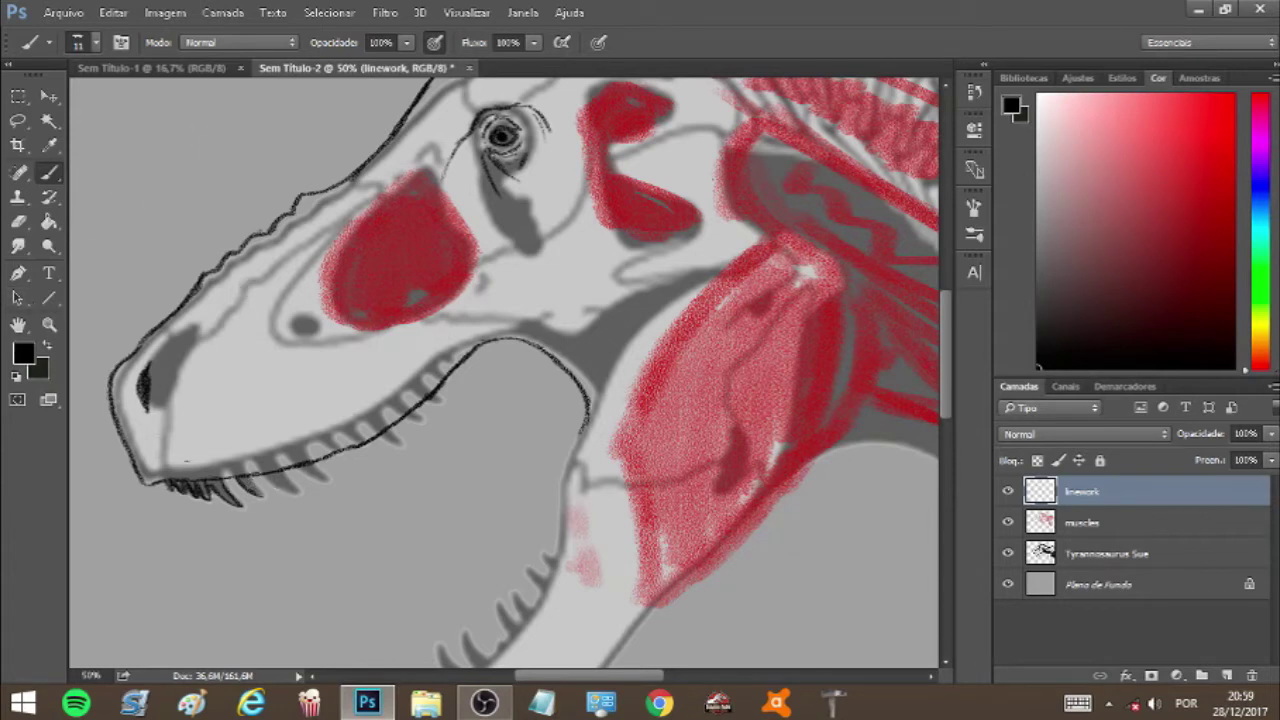
mouse_move(250, 478)
left_mouse_down()
mouse_move(264, 496)
mouse_move(282, 489)
left_mouse_up()
mouse_move(268, 478)
left_mouse_down()
mouse_move(301, 497)
mouse_move(269, 479)
mouse_move(327, 481)
left_mouse_up()
mouse_move(380, 434)
left_mouse_down()
mouse_move(402, 446)
mouse_move(443, 405)
left_mouse_up()
left_click_drag(428, 388, 440, 399)
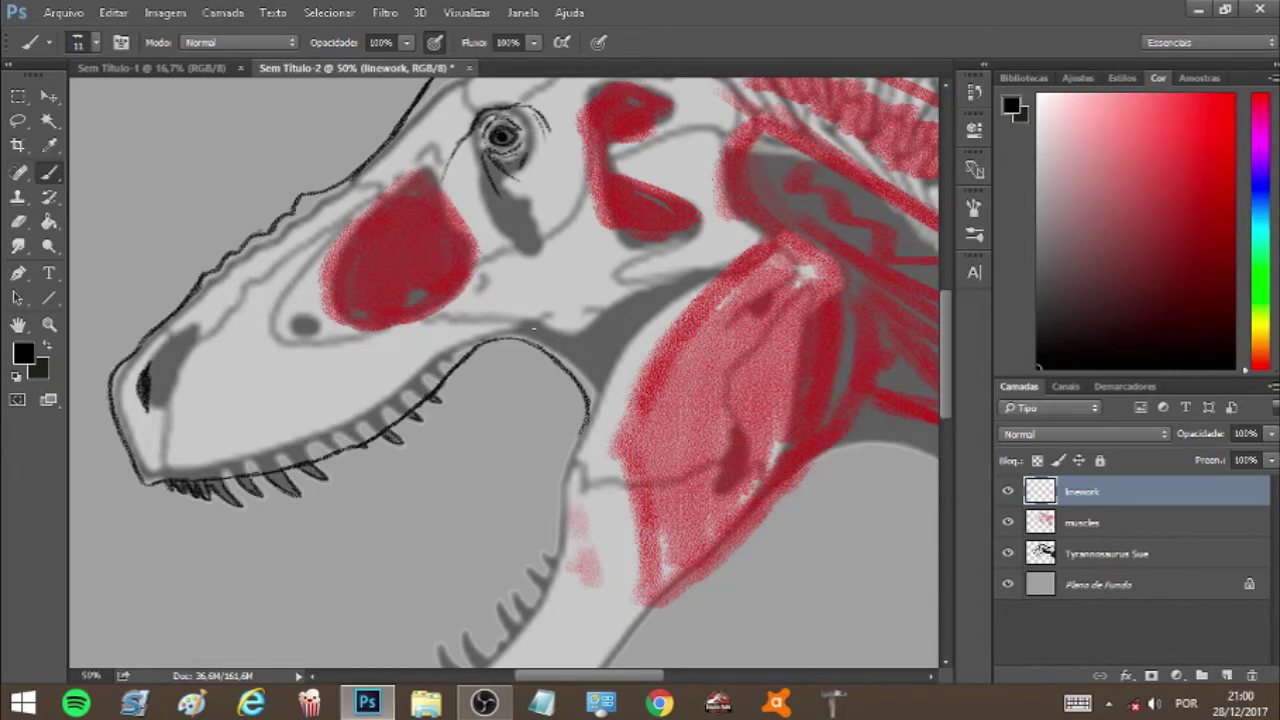
Step: Outline the stretched cheek skin at the mouth corner and fill it with fine diagonal fold lines
mouse_move(539, 328)
left_mouse_down()
mouse_move(583, 331)
mouse_move(575, 340)
mouse_move(640, 293)
mouse_move(658, 300)
mouse_move(613, 314)
mouse_move(644, 312)
mouse_move(631, 330)
mouse_move(644, 316)
mouse_move(600, 375)
mouse_move(574, 352)
left_mouse_up()
mouse_move(652, 296)
left_mouse_down()
mouse_move(558, 359)
mouse_move(586, 364)
mouse_move(645, 304)
left_mouse_up()
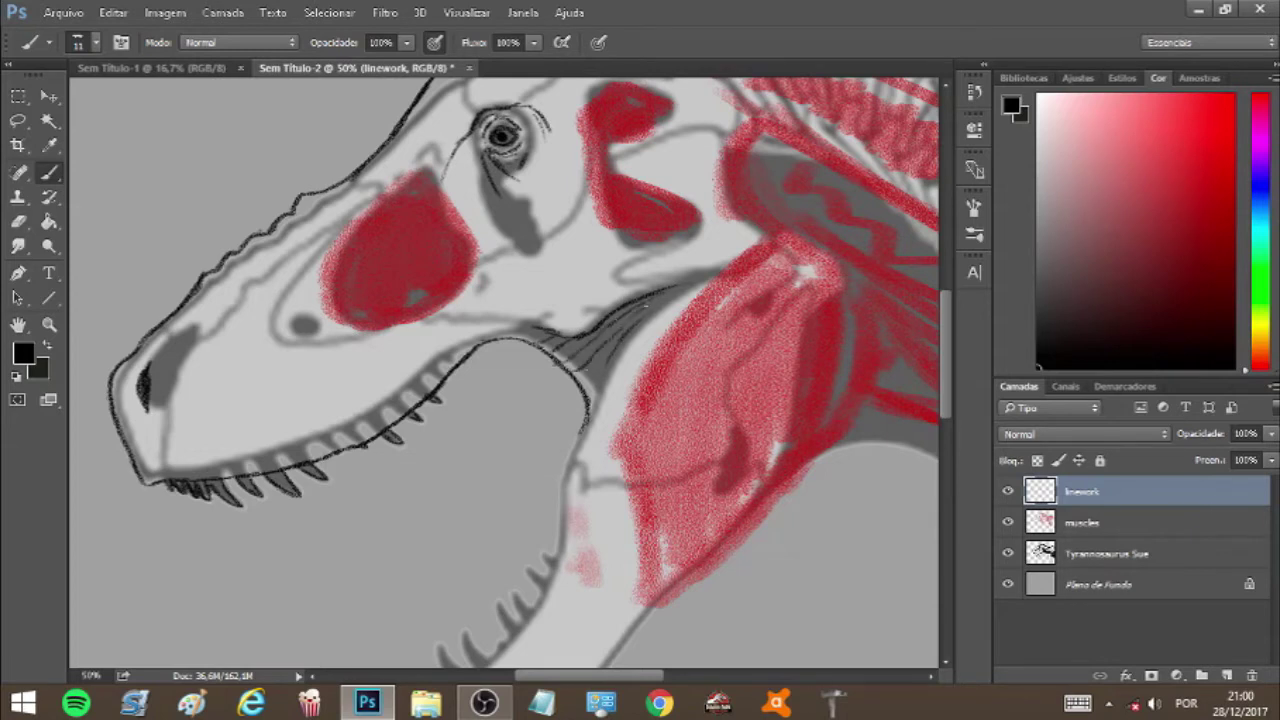
left_click_drag(582, 381, 587, 371)
left_click_drag(586, 381, 609, 355)
mouse_move(598, 402)
left_mouse_down()
mouse_move(615, 358)
mouse_move(664, 312)
left_mouse_up()
left_click_drag(622, 358, 680, 300)
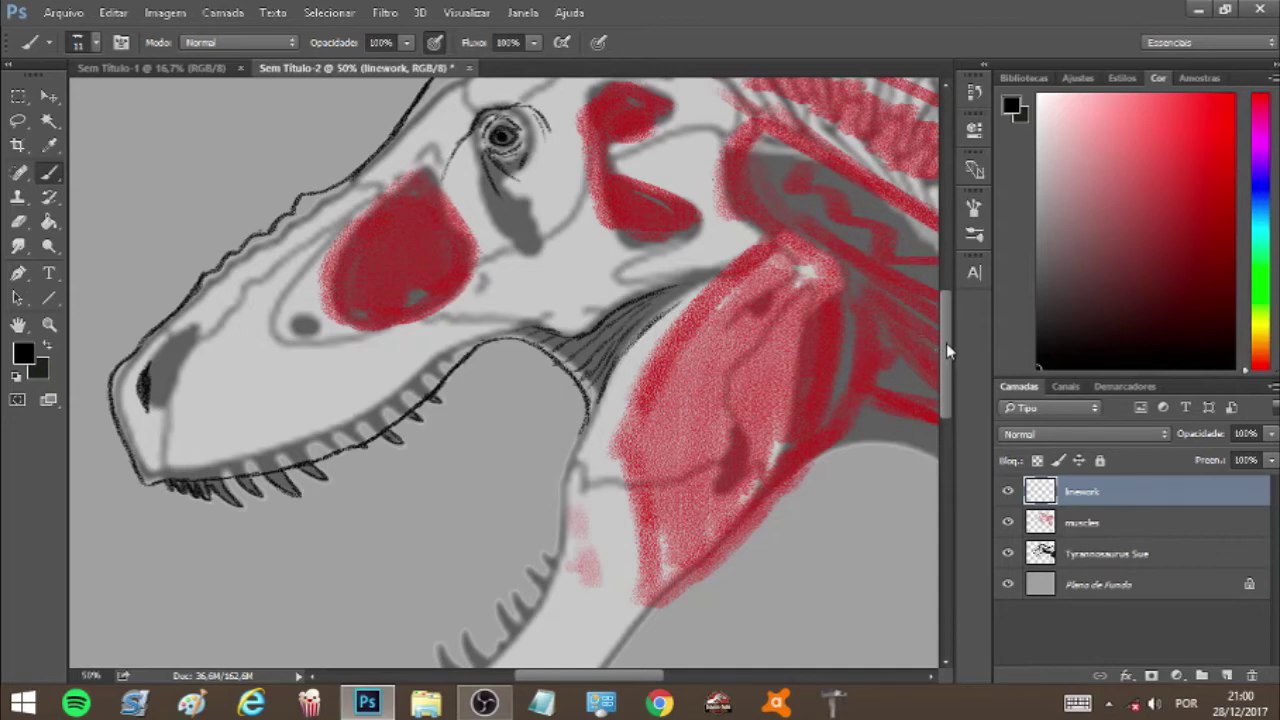
Step: Trace the upper edge of the lower jaw from the mouth corner to the jaw tip
scroll(946, 343, "down", 3)
scroll(938, 383, "down", 6)
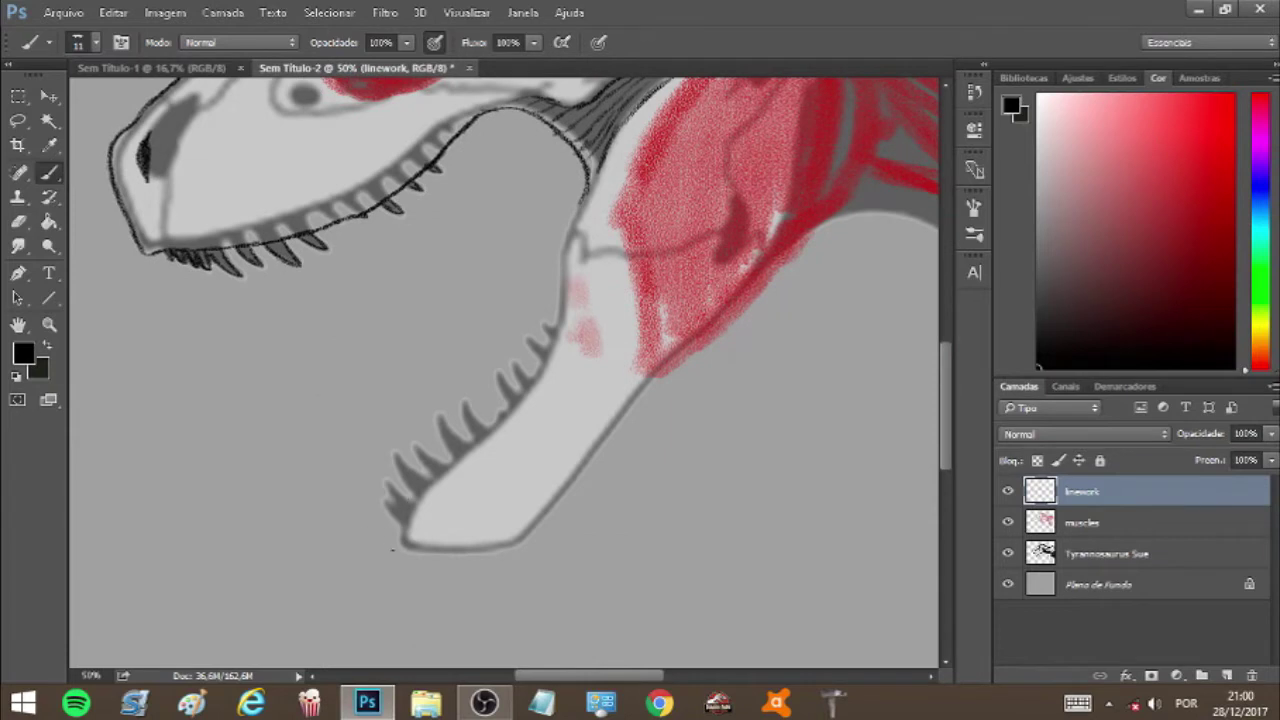
mouse_move(390, 540)
left_mouse_down()
mouse_move(422, 480)
mouse_move(464, 442)
left_mouse_up()
left_click_drag(576, 205, 514, 388)
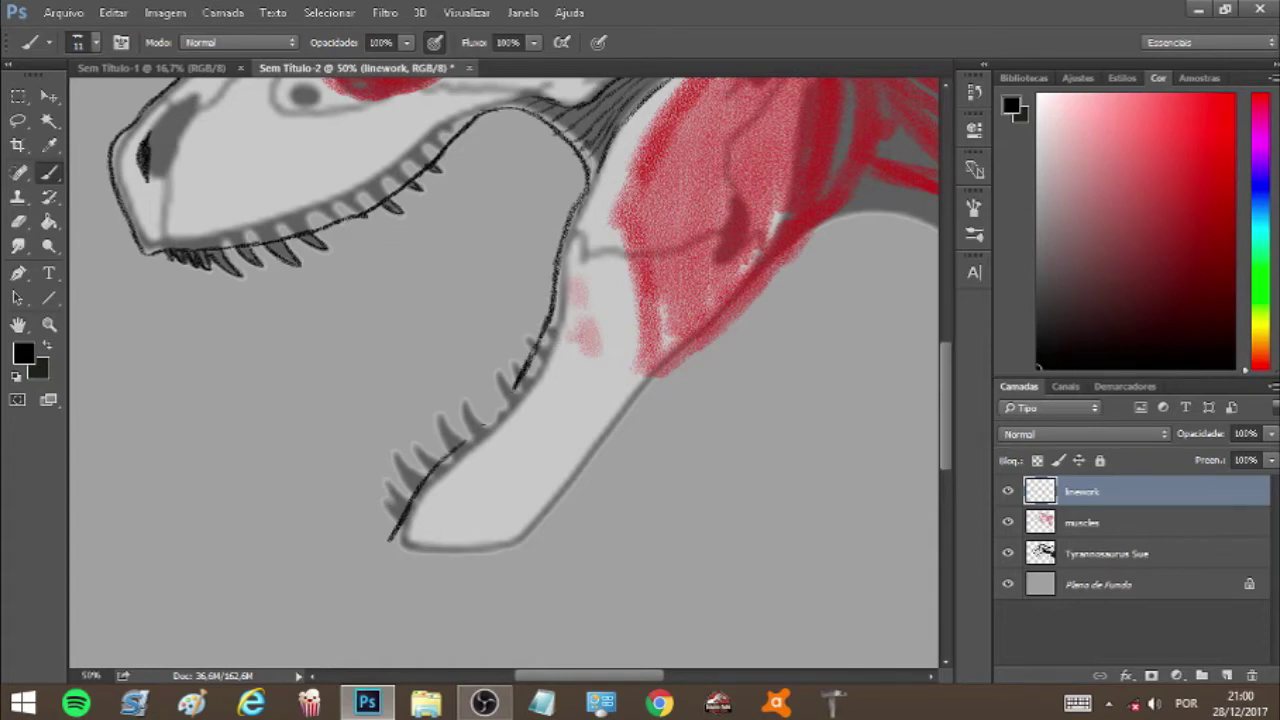
left_click_drag(458, 446, 514, 386)
Step: Close the front tip of the lower jaw and ink the lower teeth along its edge, undoing a stray stroke
mouse_move(385, 549)
left_mouse_down()
mouse_move(402, 550)
mouse_move(389, 536)
left_mouse_up()
mouse_move(398, 522)
left_mouse_down()
mouse_move(384, 500)
mouse_move(396, 518)
mouse_move(386, 502)
mouse_move(416, 478)
mouse_move(410, 454)
left_mouse_up()
left_click_drag(402, 482, 432, 472)
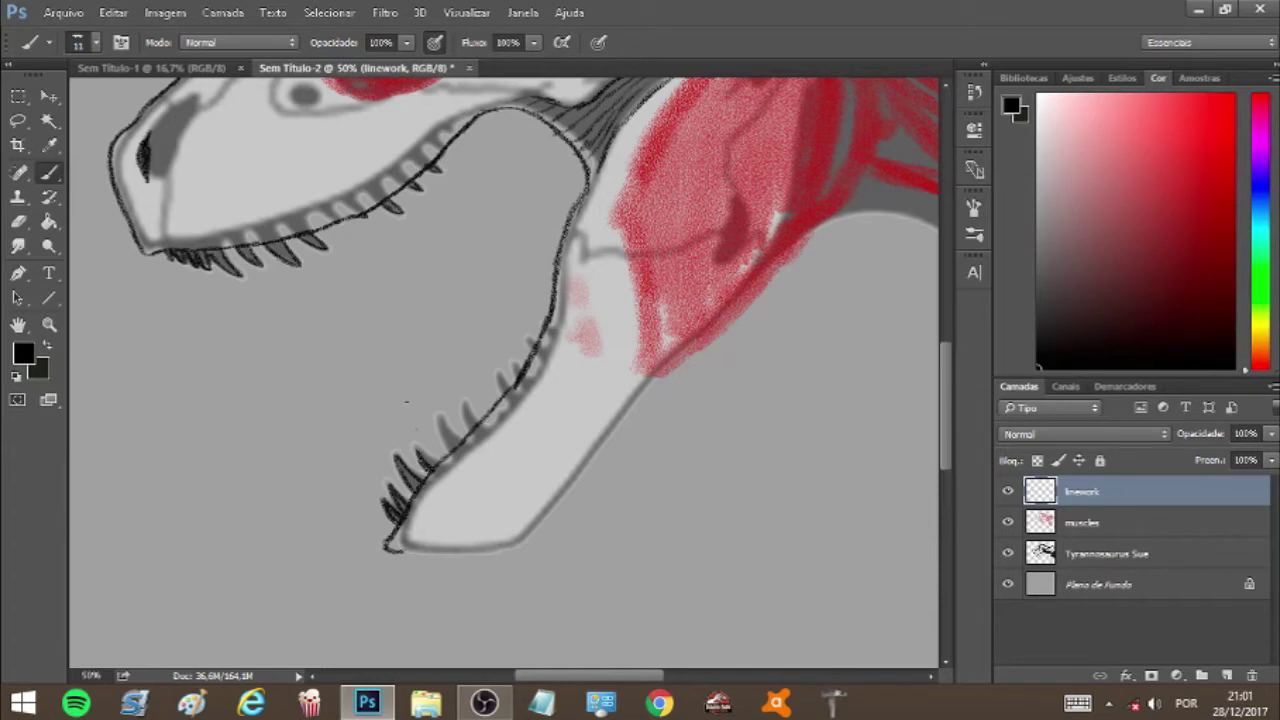
key("ctrl+z")
mouse_move(426, 470)
left_mouse_down()
mouse_move(418, 446)
mouse_move(430, 462)
mouse_move(439, 423)
left_mouse_up()
mouse_move(446, 420)
left_mouse_down()
mouse_move(462, 440)
mouse_move(476, 428)
left_mouse_up()
left_click_drag(500, 377, 506, 390)
left_click_drag(528, 340, 534, 351)
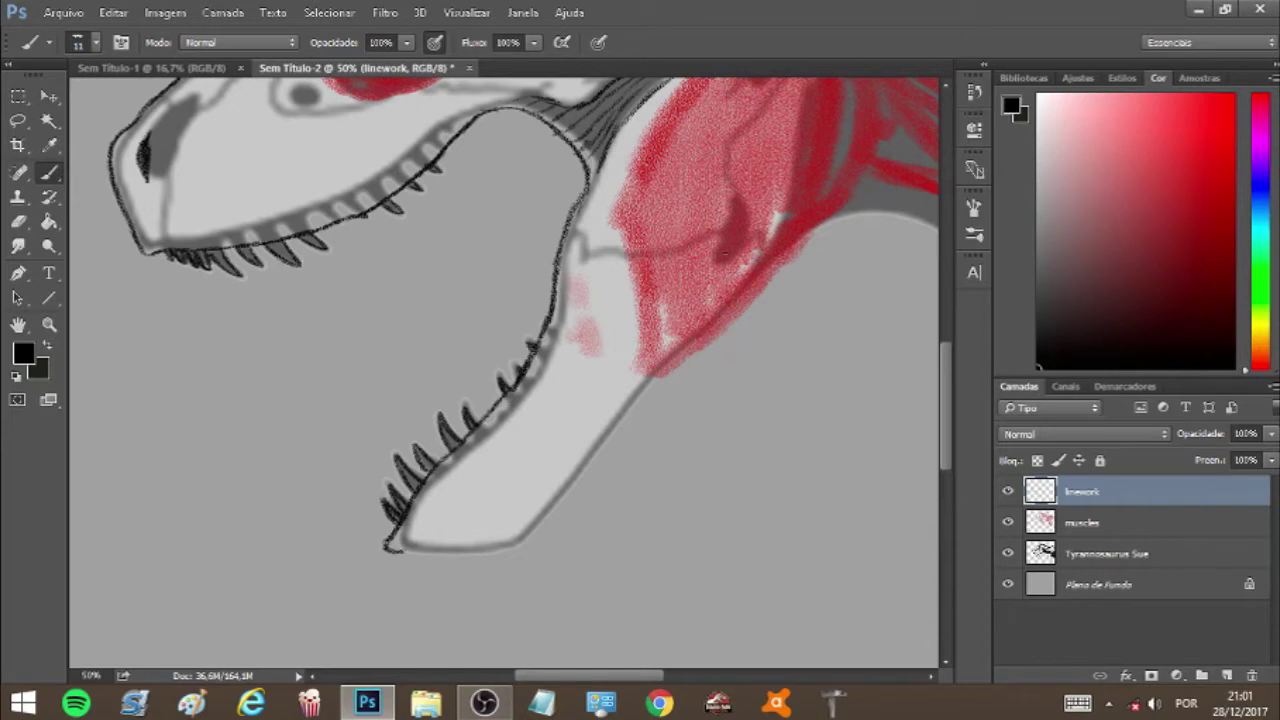
Step: Outline the rear and lower contour of the jaw muscle and draw the underside of the chin
left_click_drag(955, 380, 955, 345)
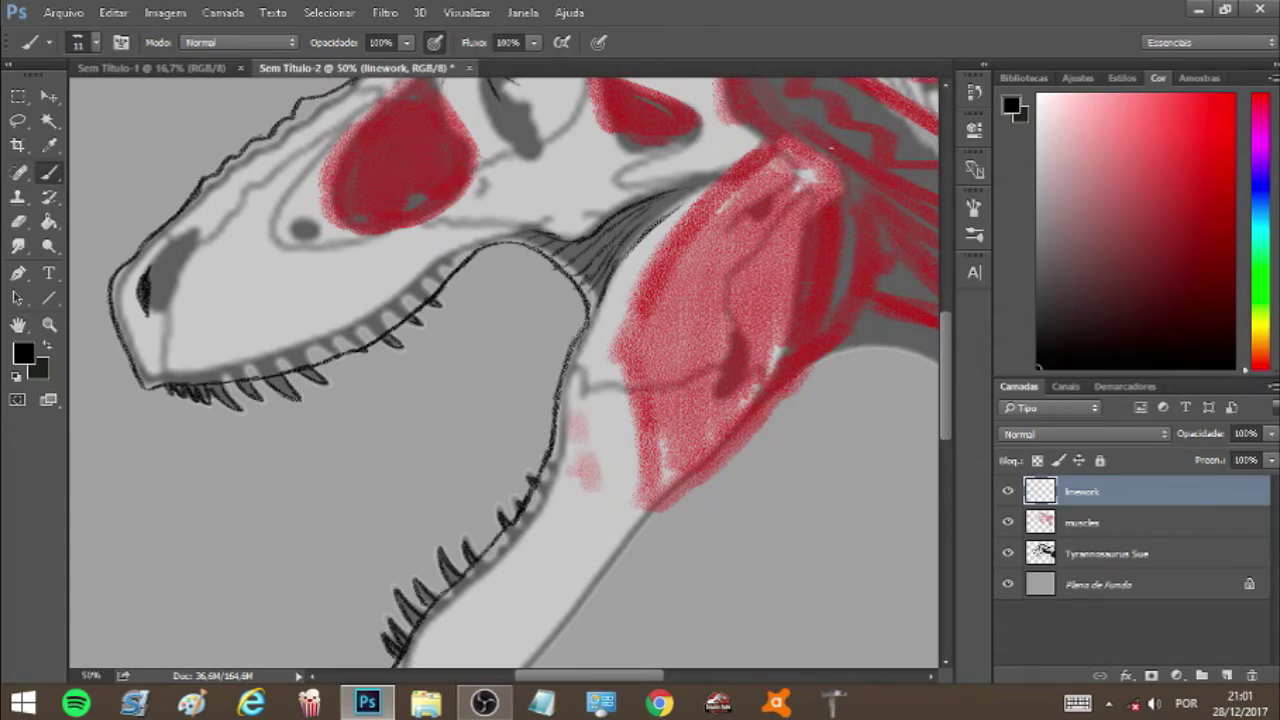
mouse_move(838, 160)
left_mouse_down()
mouse_move(853, 232)
mouse_move(836, 346)
left_mouse_up()
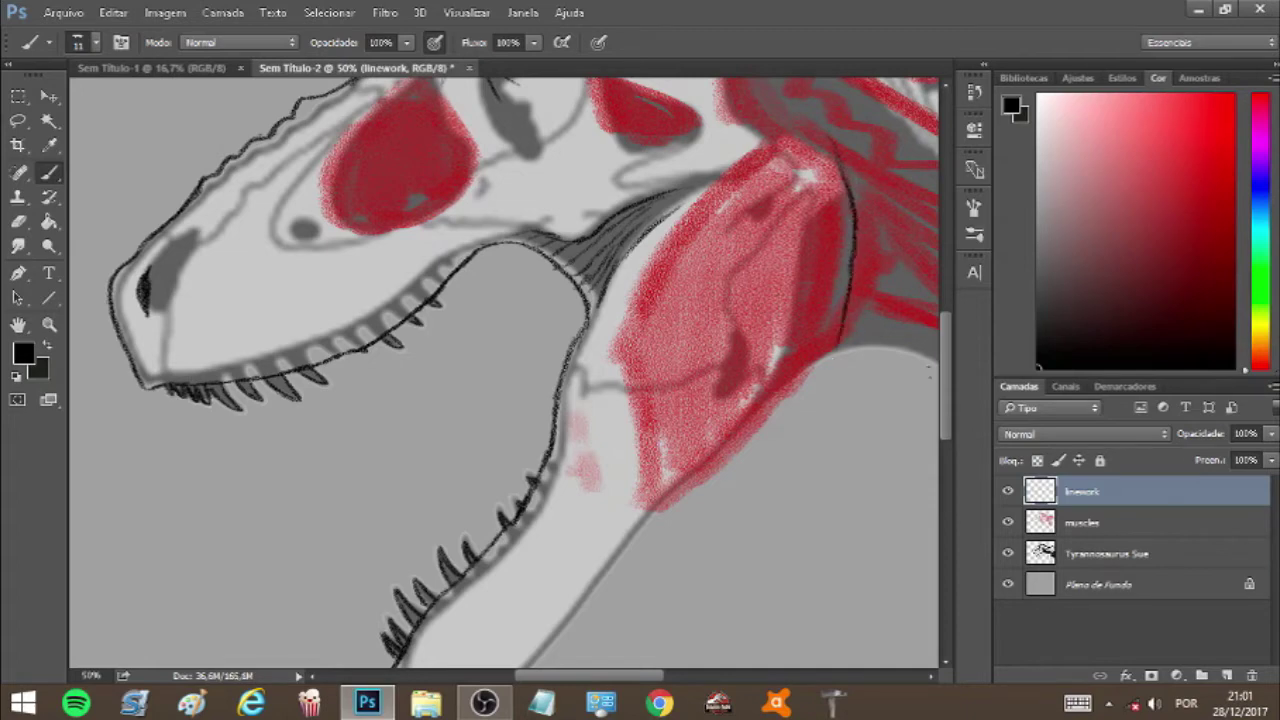
left_click_drag(945, 363, 940, 374)
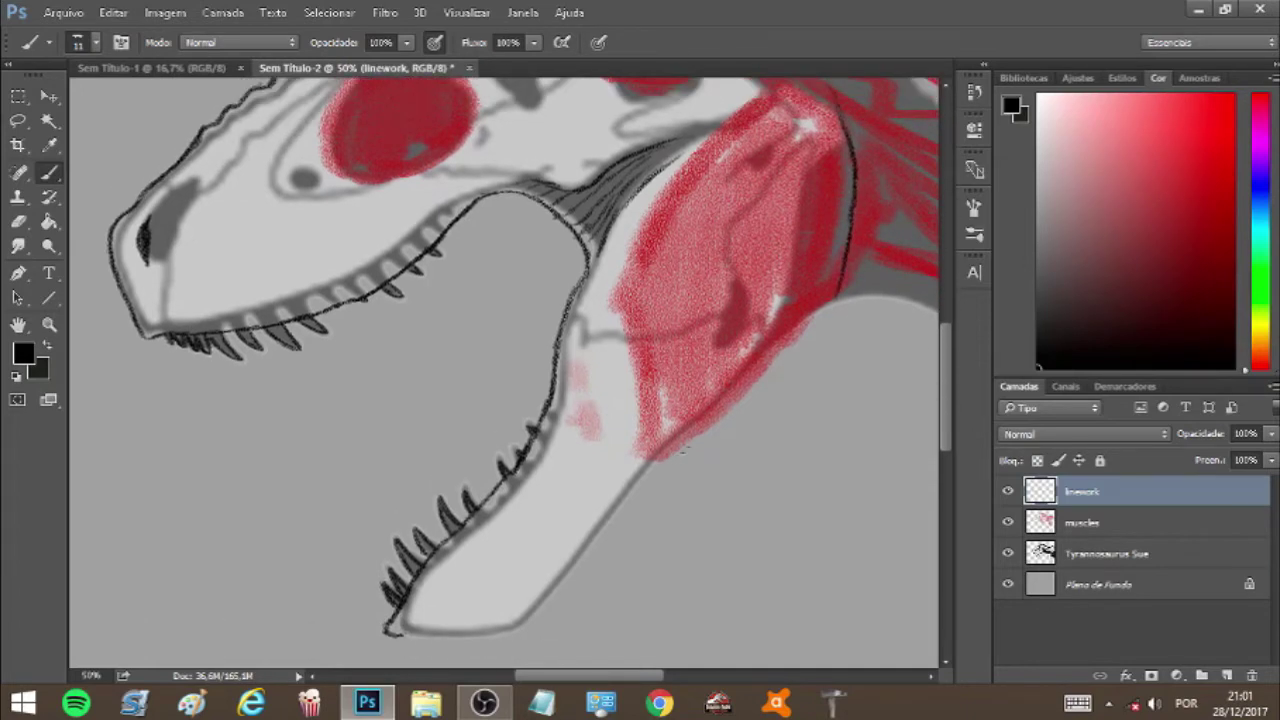
mouse_move(686, 446)
left_mouse_down()
mouse_move(746, 406)
mouse_move(830, 300)
left_mouse_up()
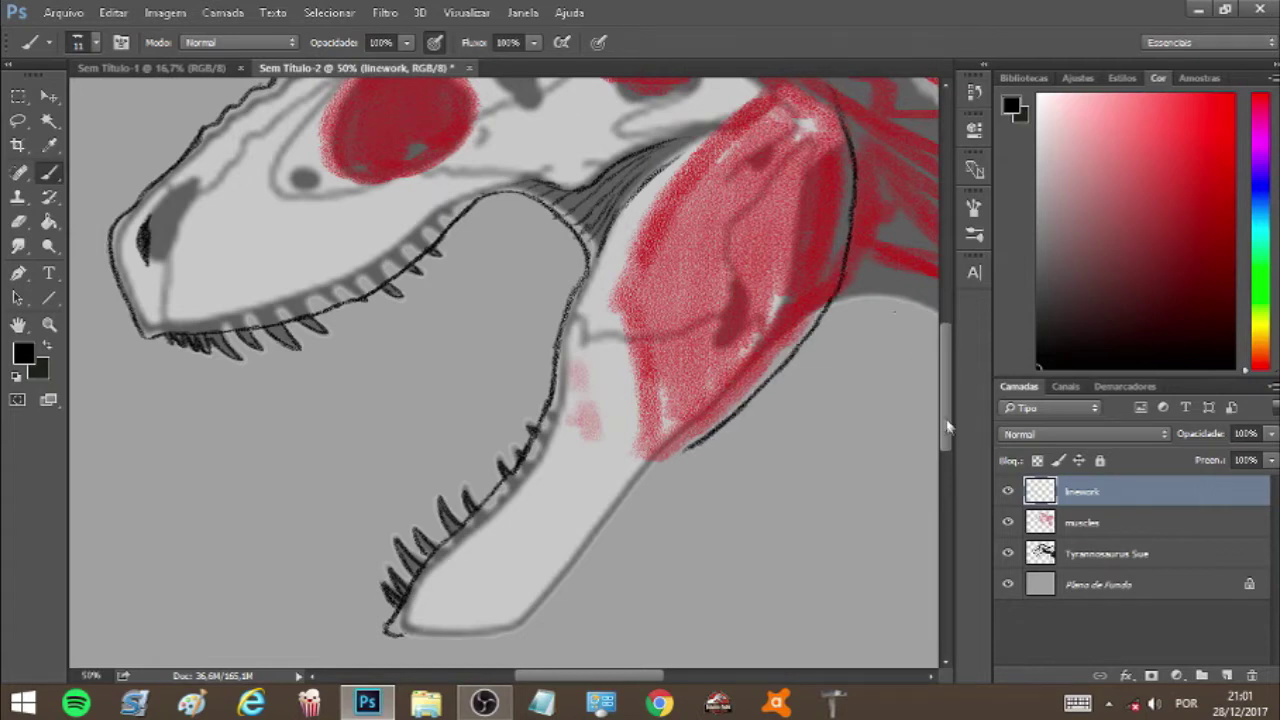
scroll(945, 415, "down", 3)
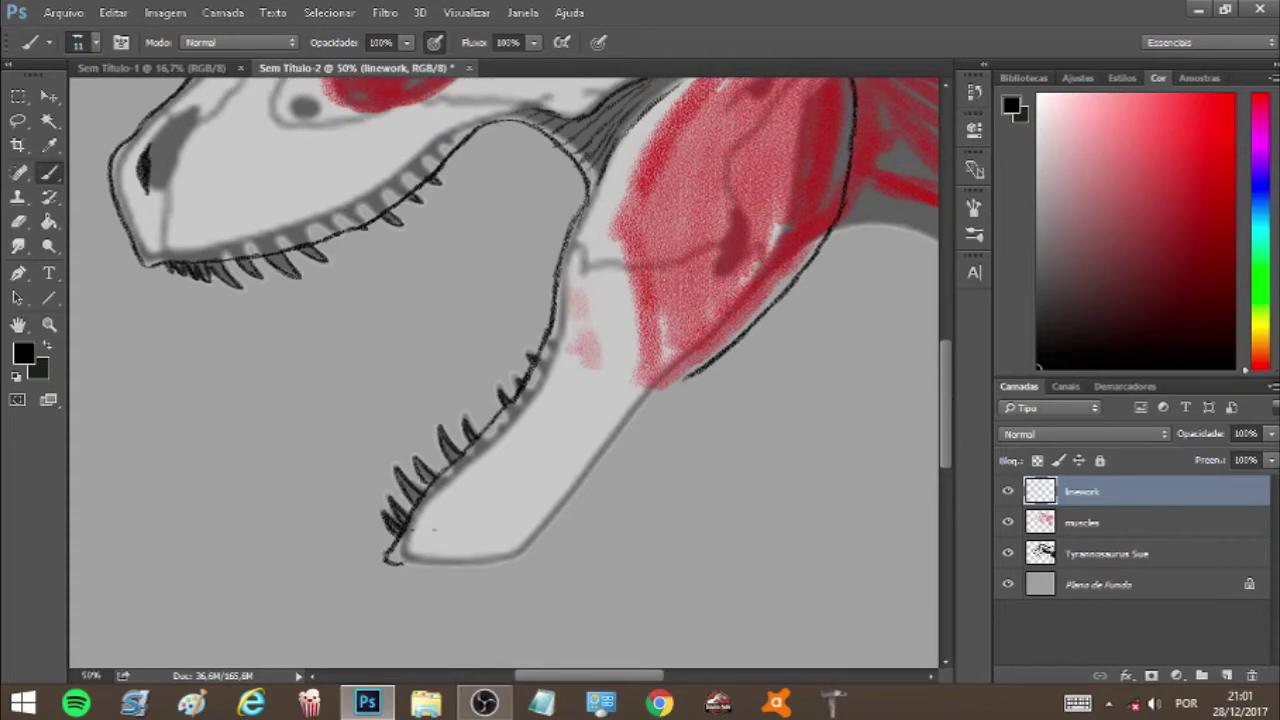
mouse_move(428, 568)
left_mouse_down()
mouse_move(506, 578)
mouse_move(588, 506)
left_mouse_up()
Step: Draw a wavy throat line from the chin to the base of the neck and erase the overlapping stroke midway
left_click(466, 12)
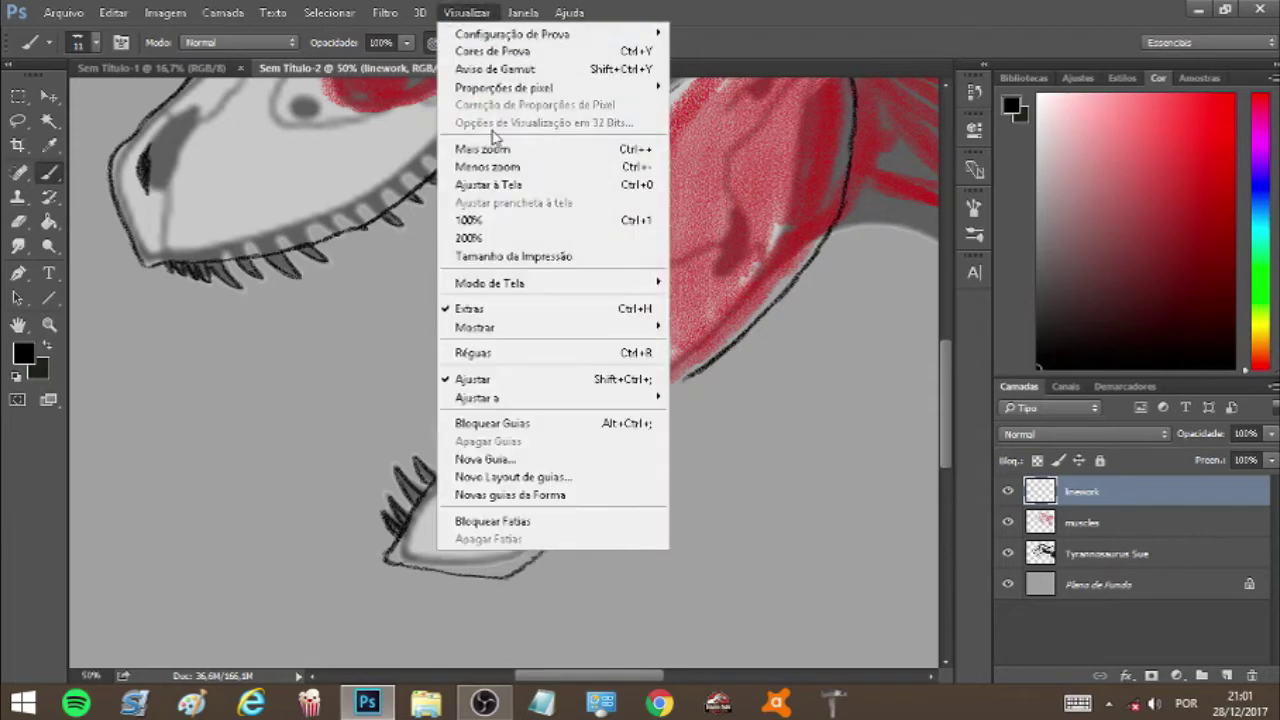
left_click(488, 165)
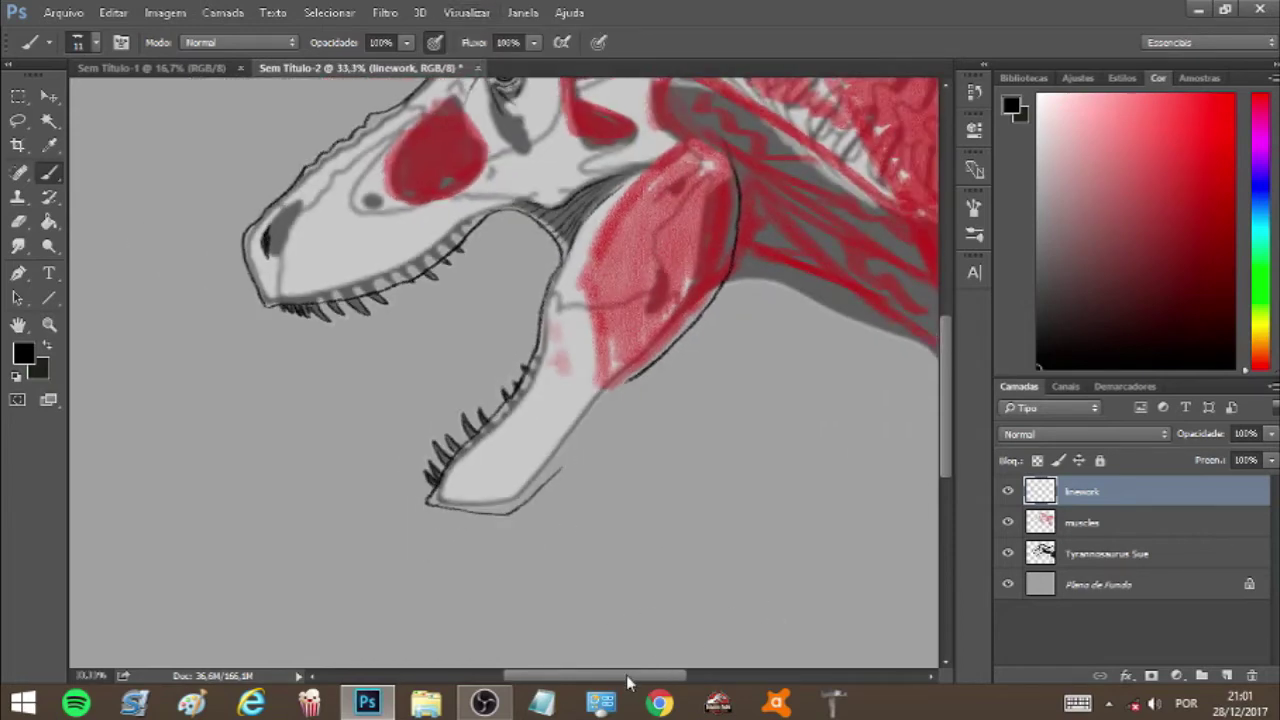
left_click_drag(631, 677, 647, 677)
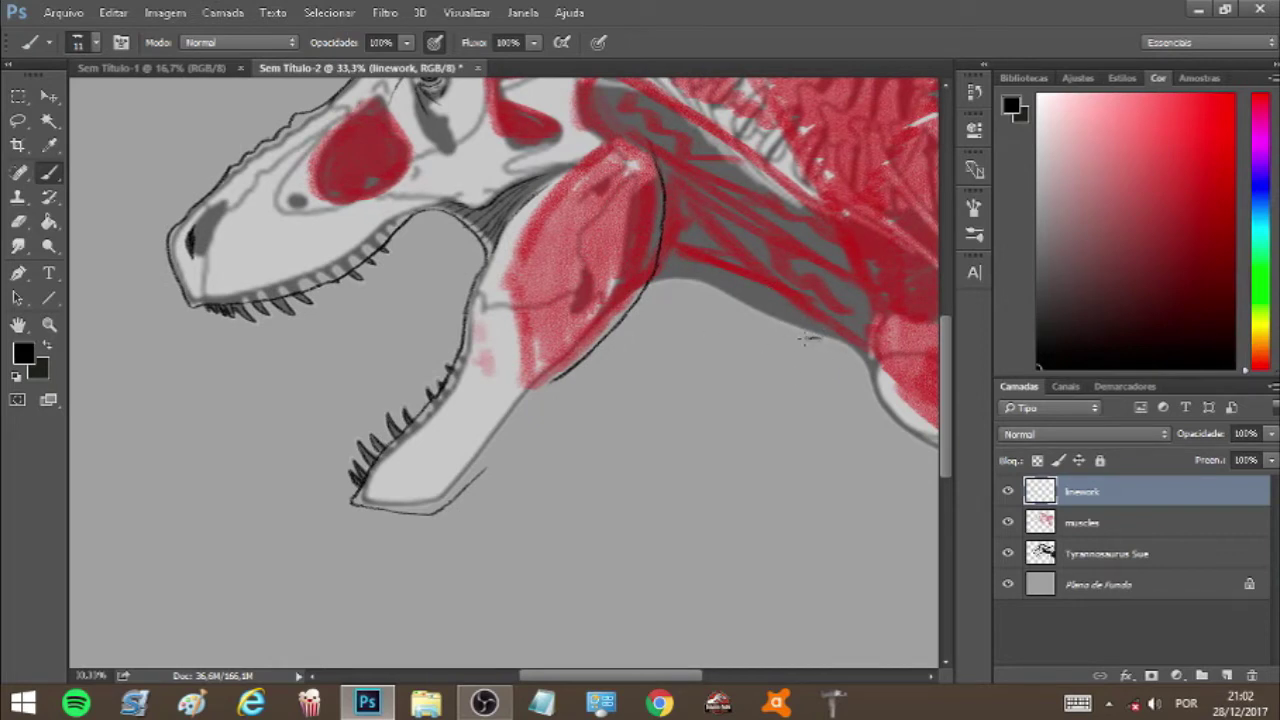
left_click_drag(806, 338, 766, 345)
mouse_move(434, 510)
left_mouse_down()
mouse_move(578, 446)
mouse_move(624, 440)
mouse_move(665, 410)
left_mouse_up()
mouse_move(742, 371)
left_mouse_down()
mouse_move(688, 408)
mouse_move(648, 413)
left_mouse_up()
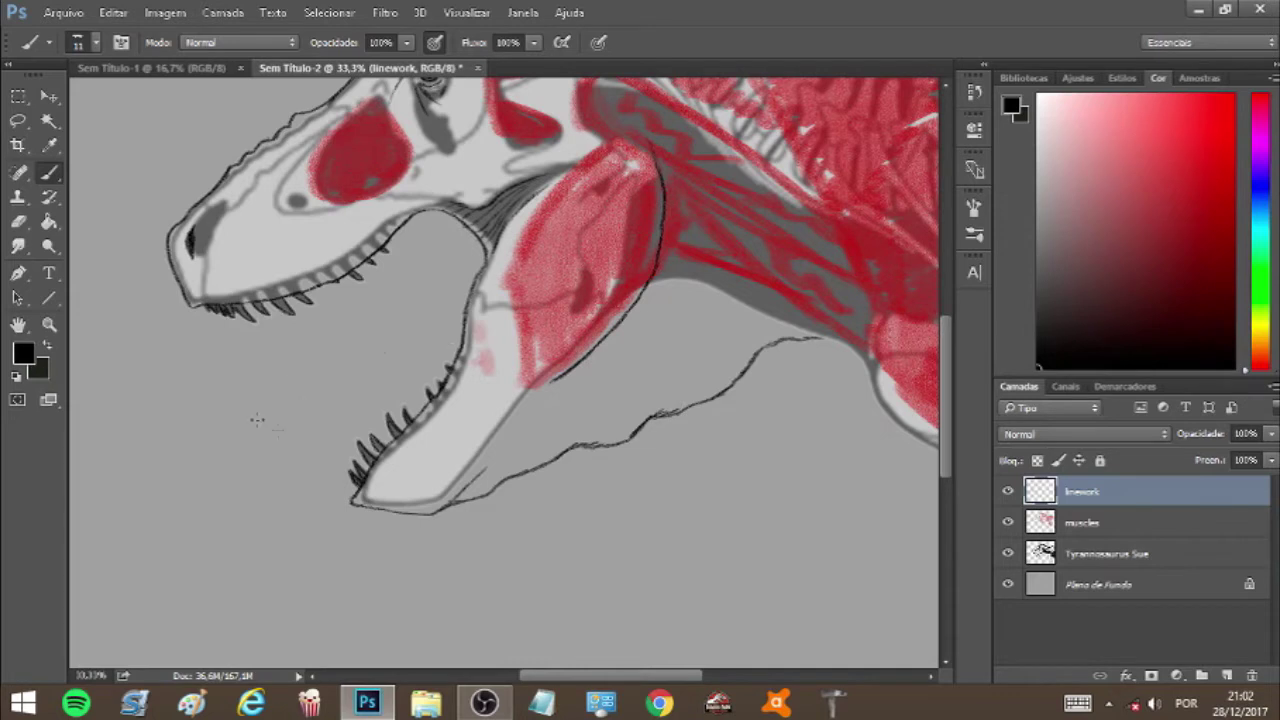
left_click(18, 221)
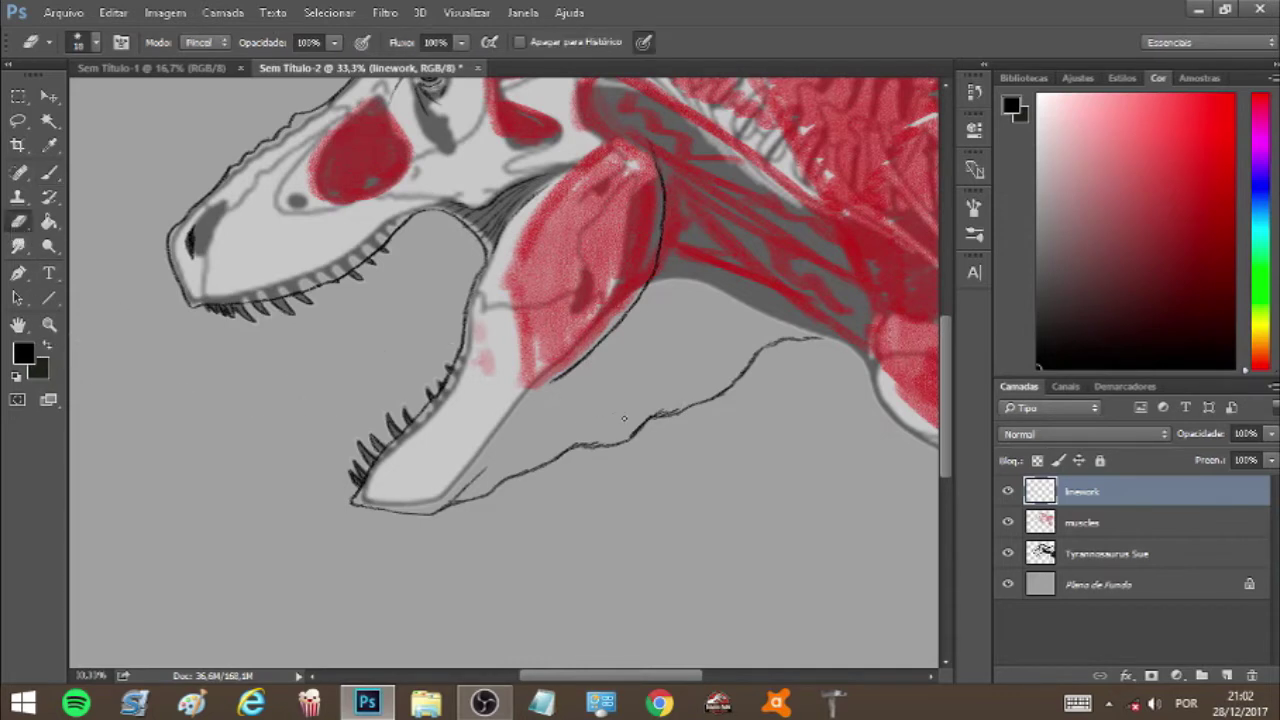
left_click_drag(657, 414, 669, 412)
Step: Extend the jaw muscle's lower contour with a tapered stroke and add a curved neck crease behind the jaw
left_click(49, 173)
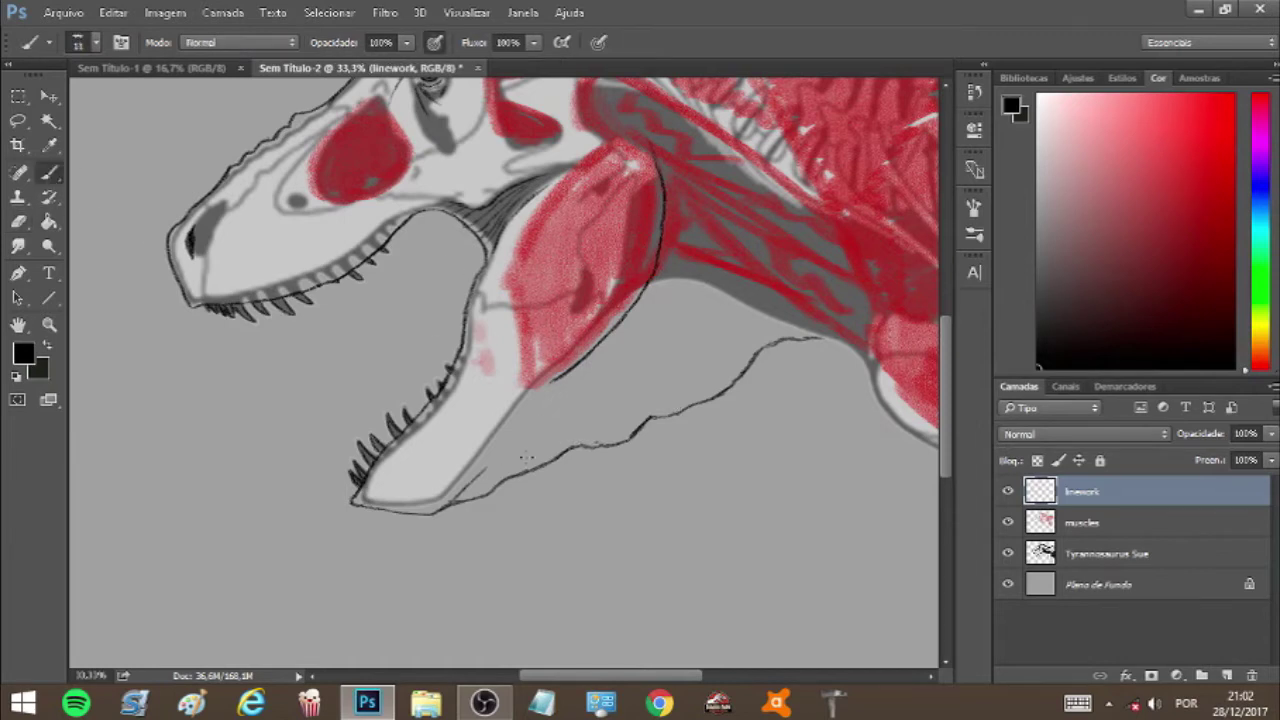
left_click_drag(549, 385, 527, 421)
left_click_drag(678, 173, 702, 312)
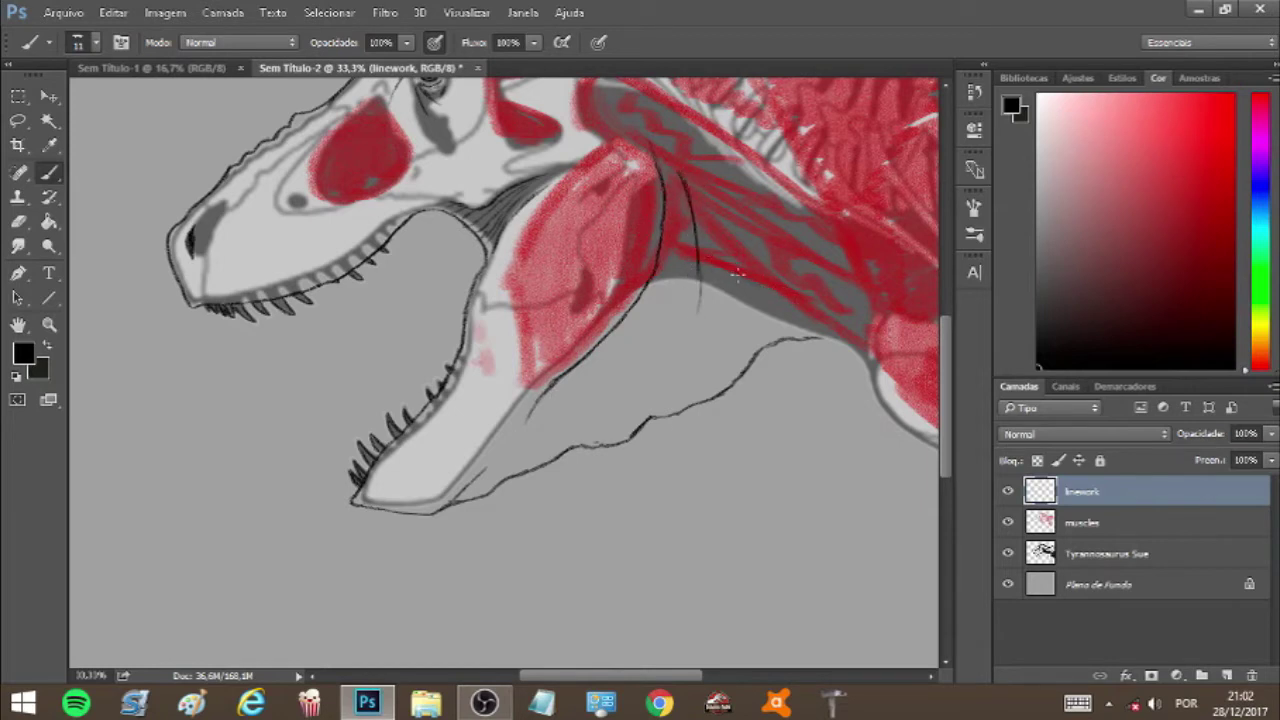
Step: Add contour lines at the base of the neck and continue the outline down along the chest
mouse_move(948, 333)
left_mouse_down()
mouse_move(944, 310)
mouse_move(945, 329)
left_mouse_up()
mouse_move(820, 352)
left_mouse_down()
mouse_move(868, 404)
mouse_move(855, 342)
mouse_move(868, 298)
left_mouse_up()
left_click_drag(866, 403, 890, 440)
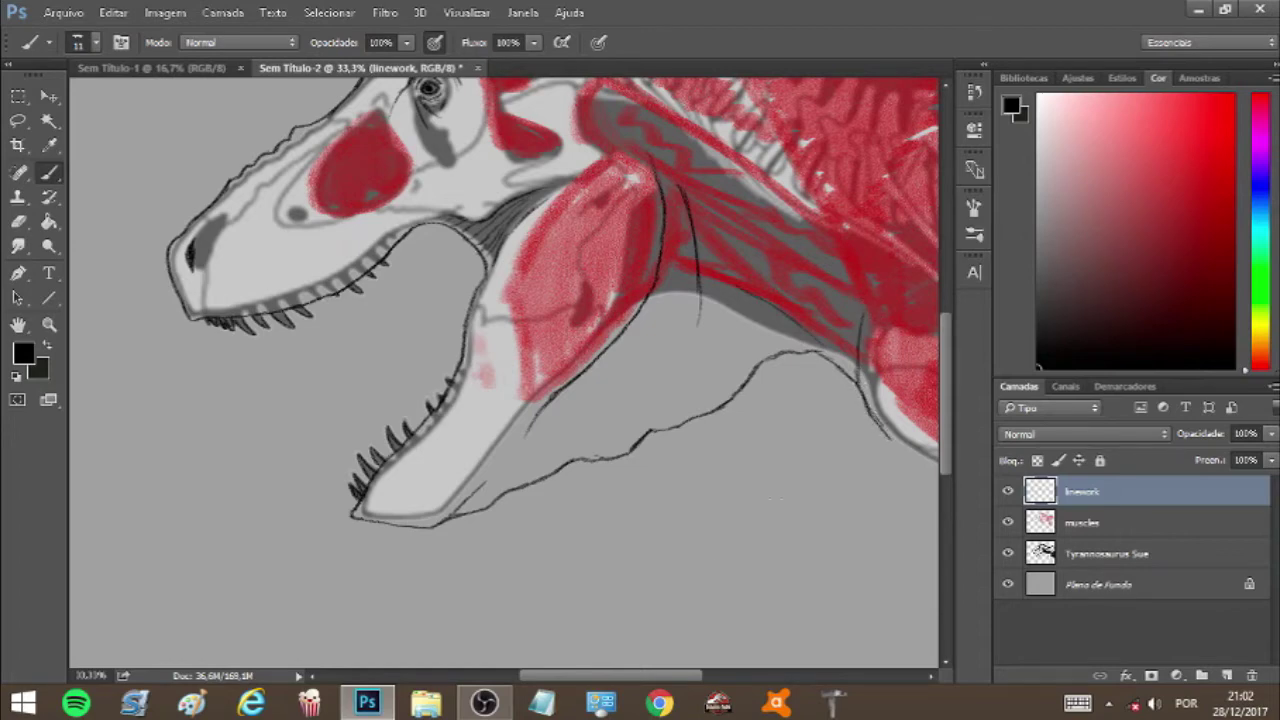
scroll(697, 400, "right", 3)
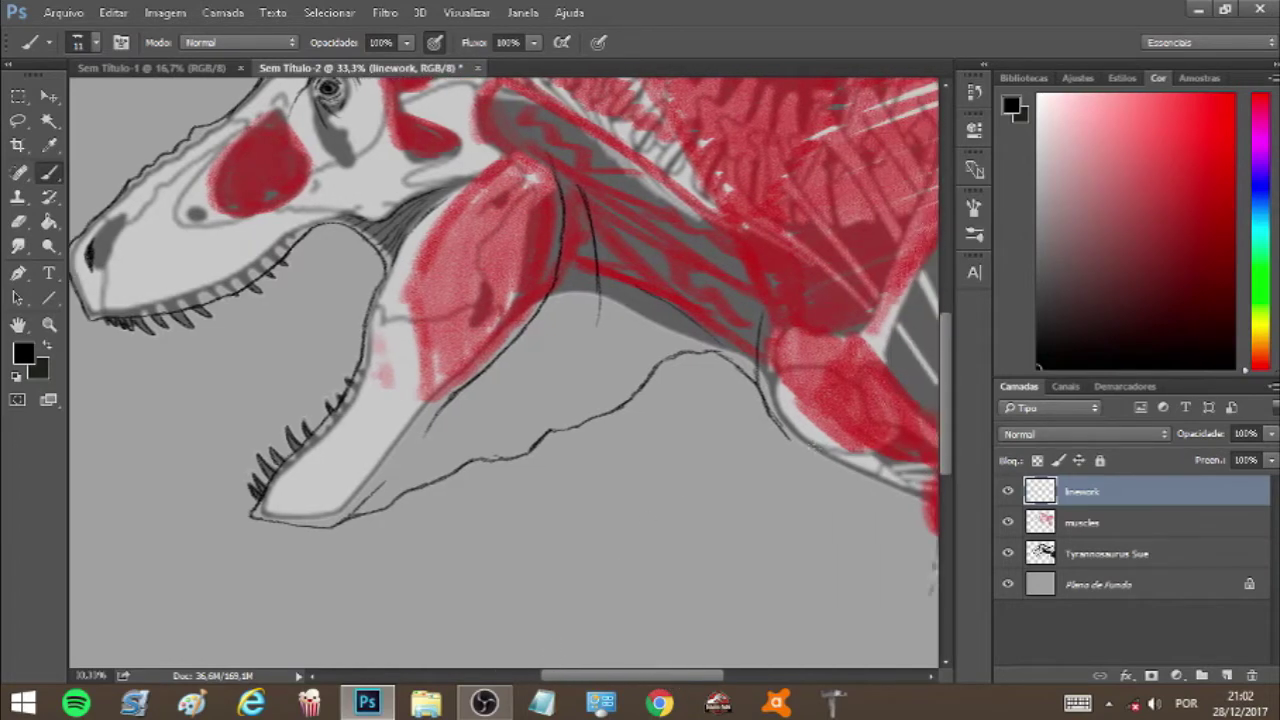
left_click_drag(787, 436, 860, 483)
Step: Hide the muscles and Tyrannosaurus Sue layers to check the linework alone, and show both layers again
left_click_drag(946, 445, 942, 385)
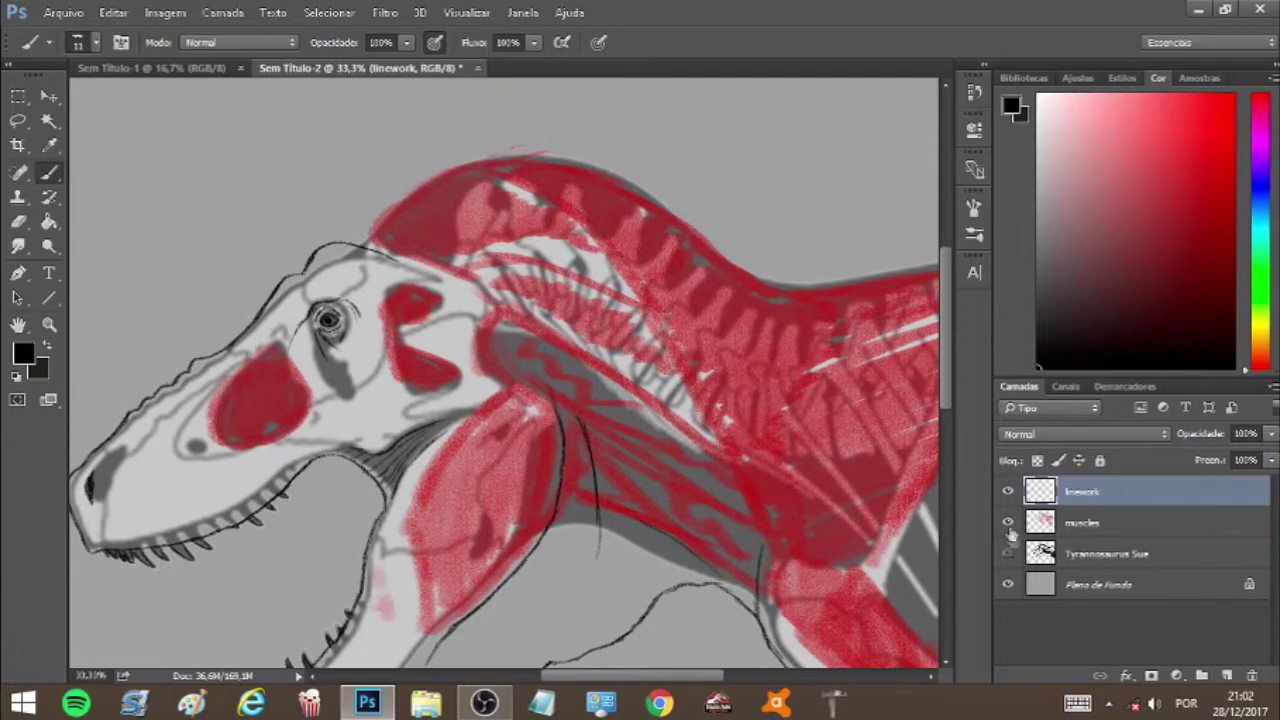
left_click(1007, 553)
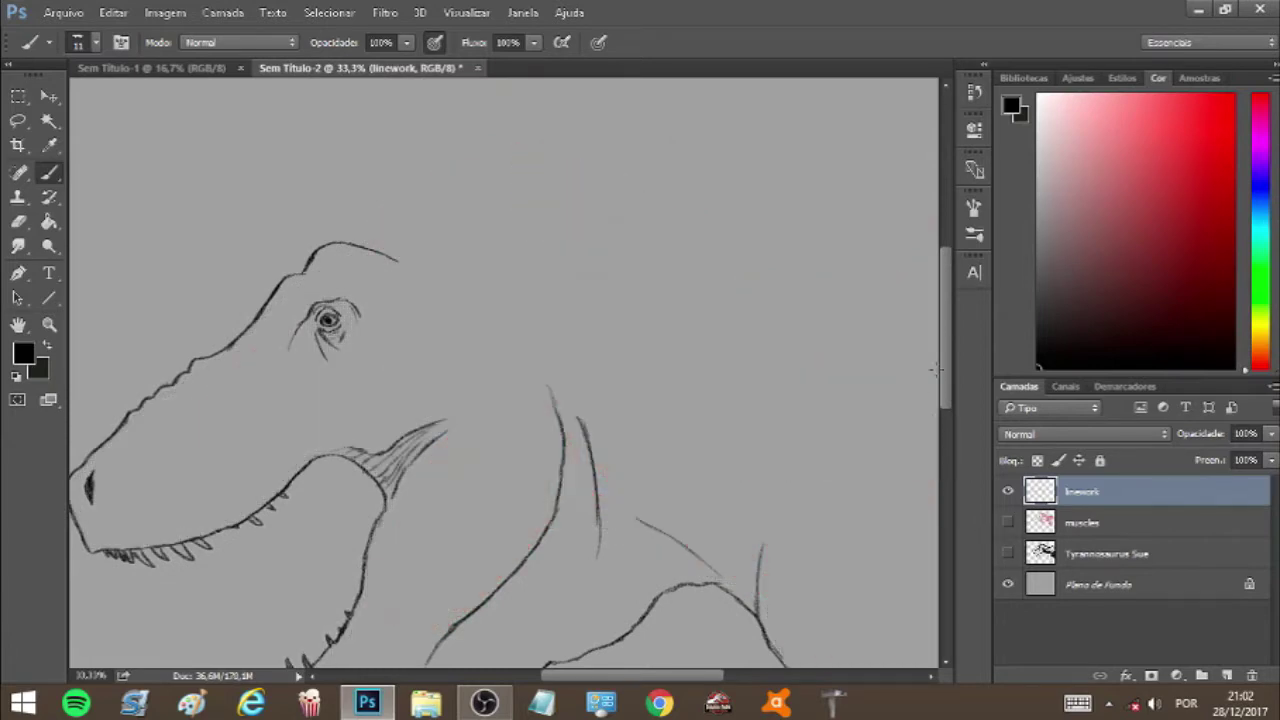
left_click_drag(946, 384, 943, 410)
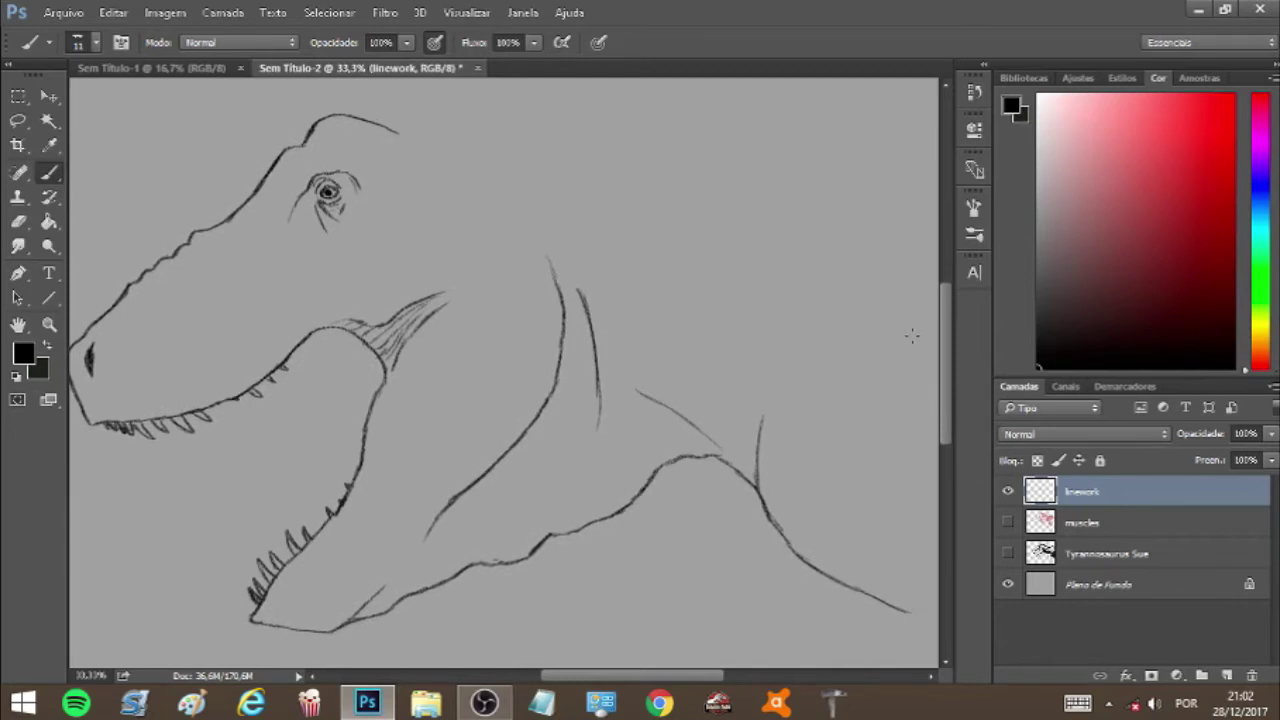
left_click(1007, 522)
left_click(1008, 553)
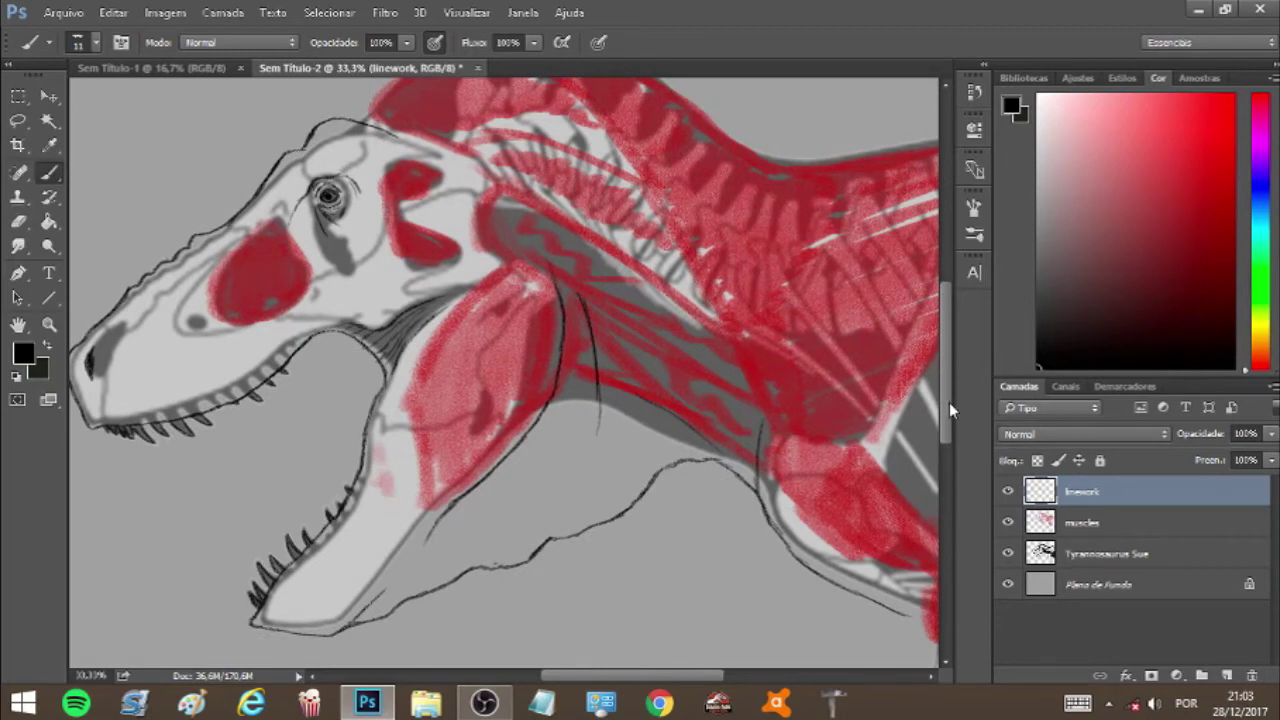
left_click_drag(949, 402, 945, 387)
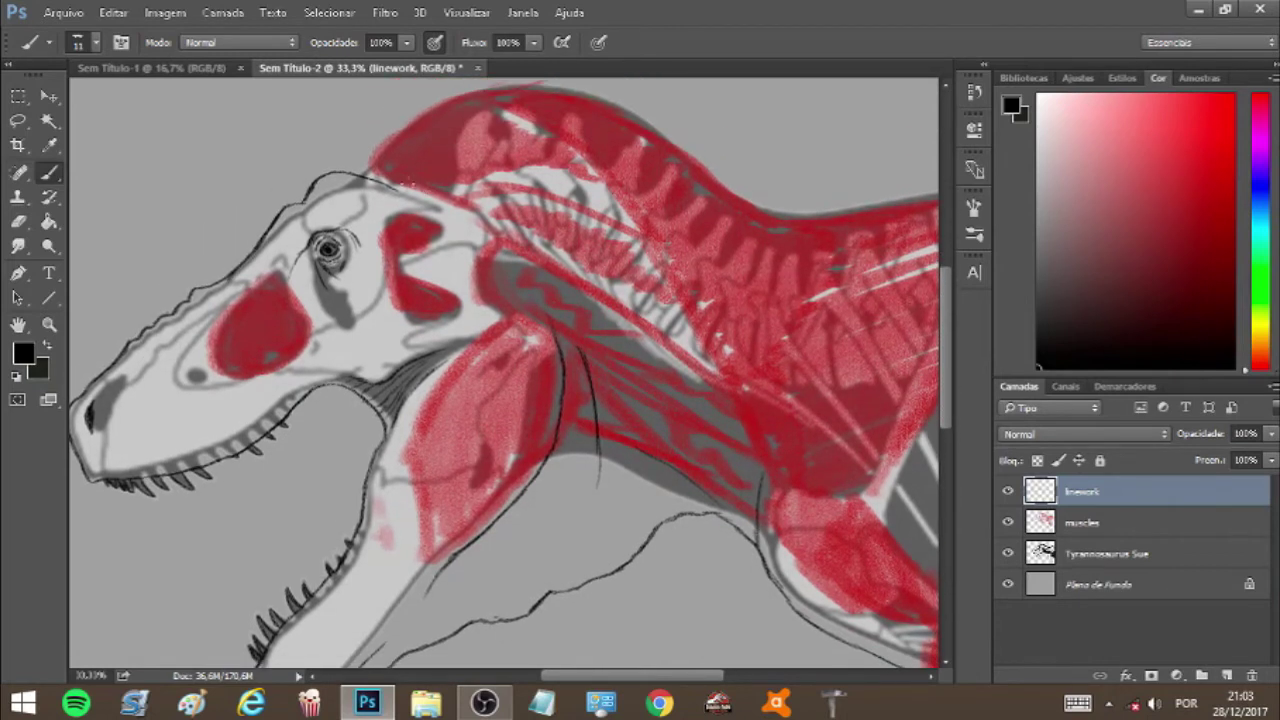
left_click_drag(410, 188, 484, 231)
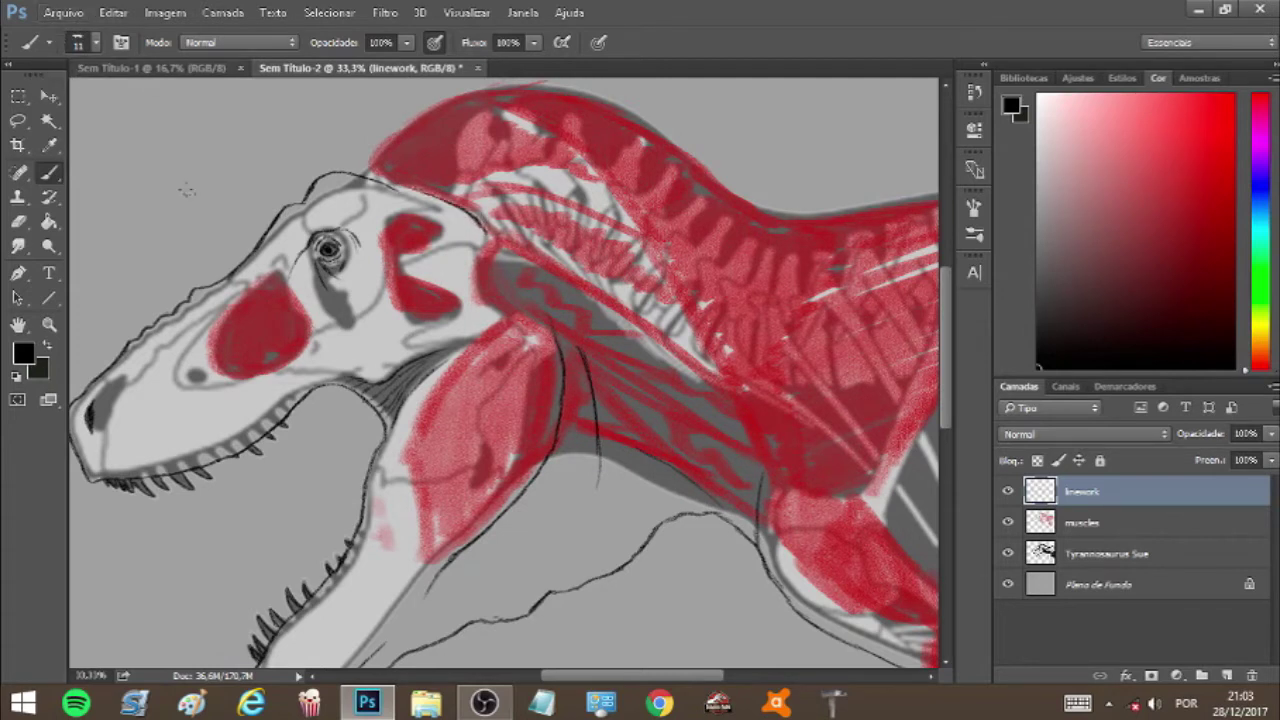
left_click(18, 222)
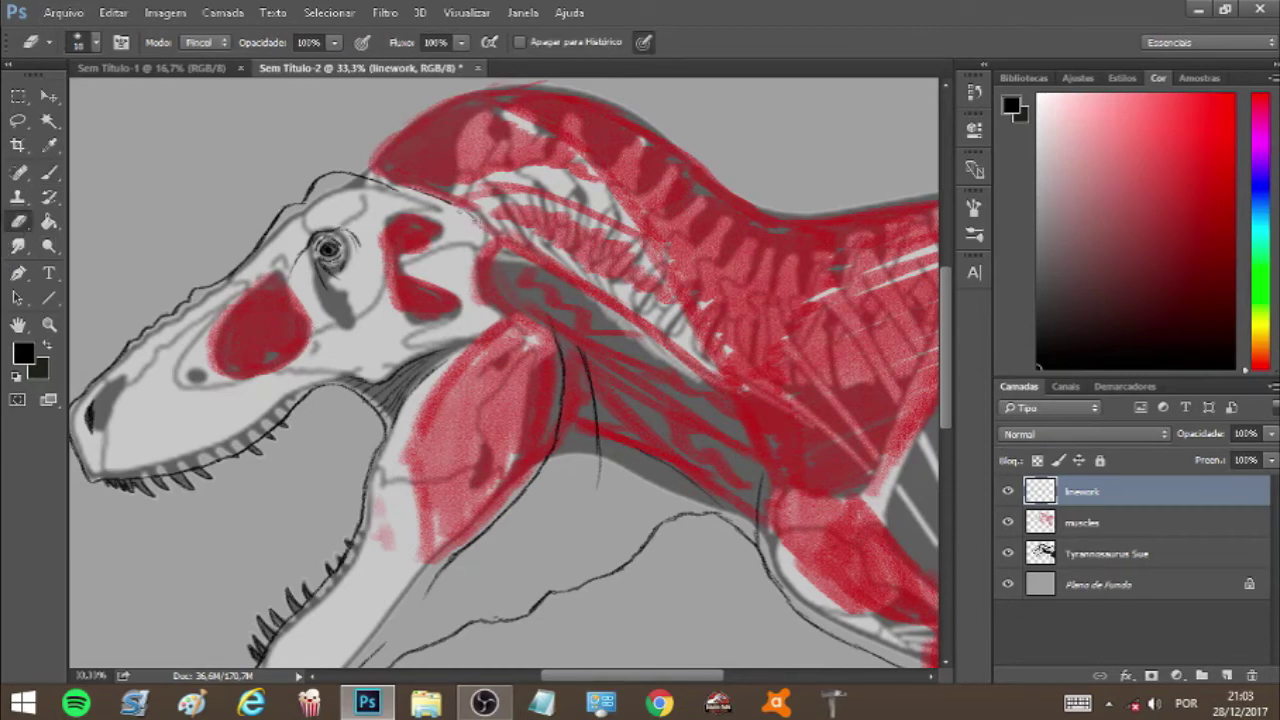
Step: Trim the end of the head's top line and redraw it curving over the back of the skull onto the neck
left_click(466, 12)
left_click(480, 149)
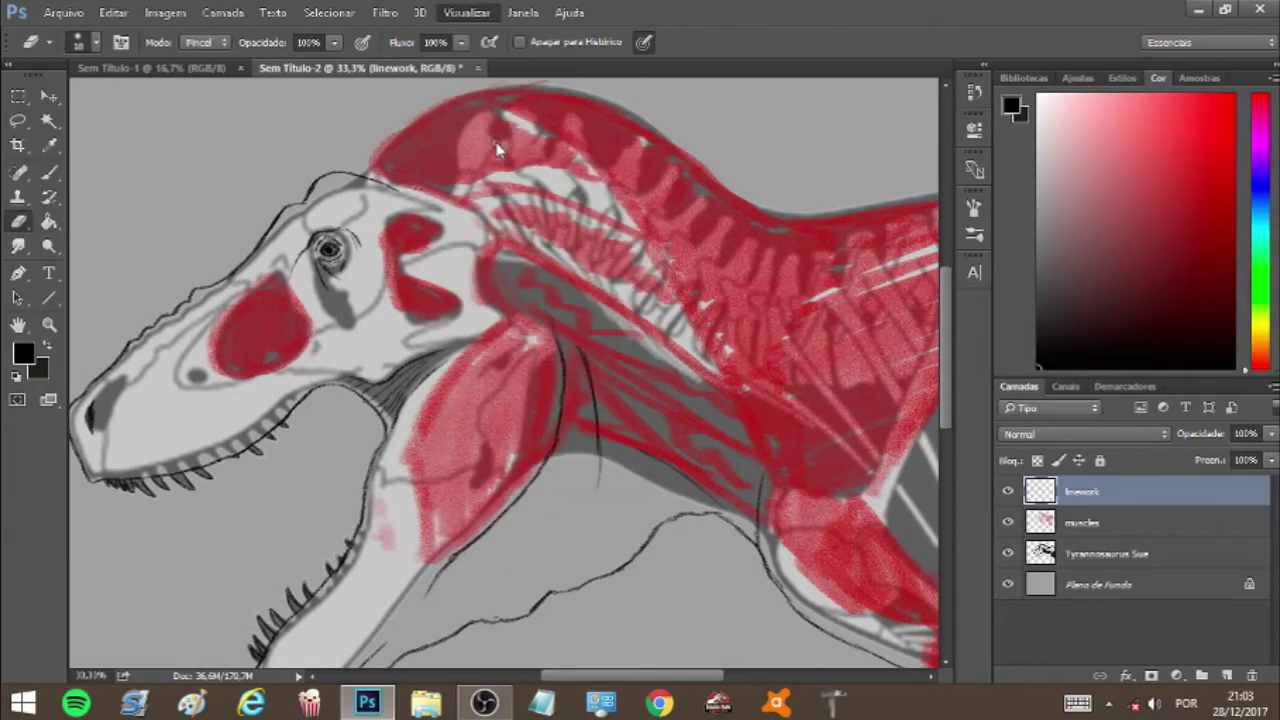
key("b")
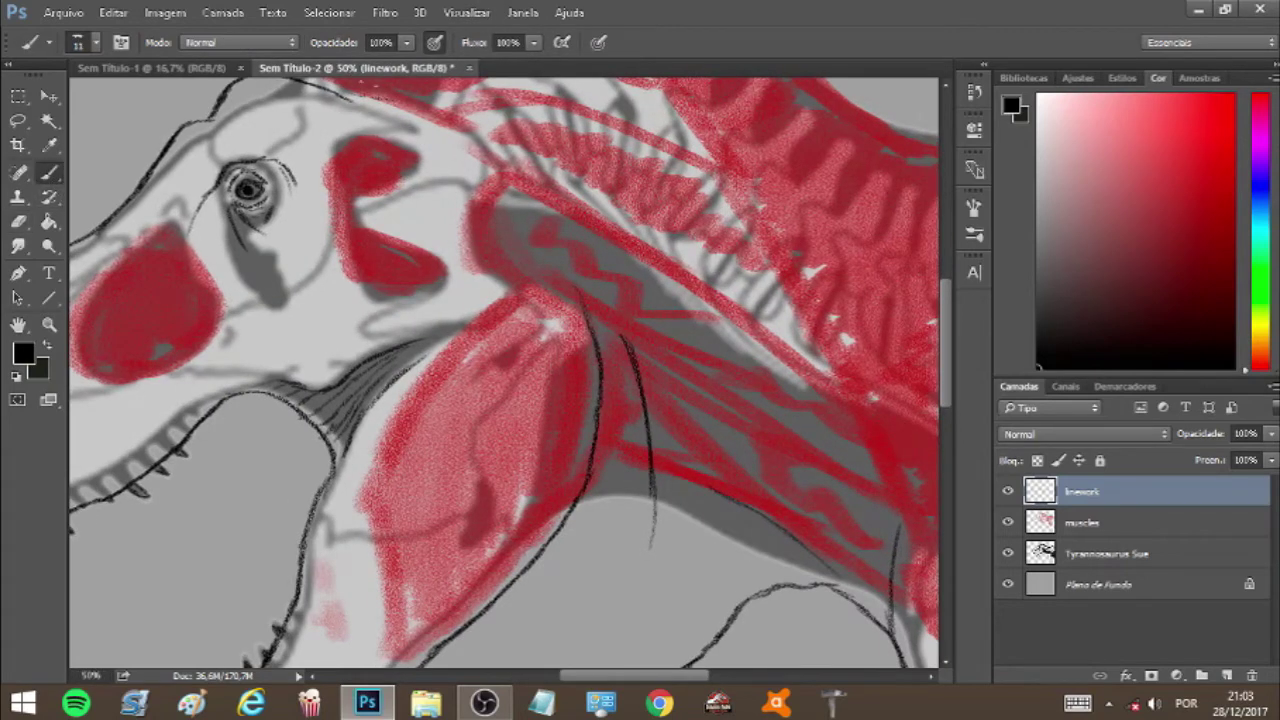
left_click_drag(948, 312, 946, 297)
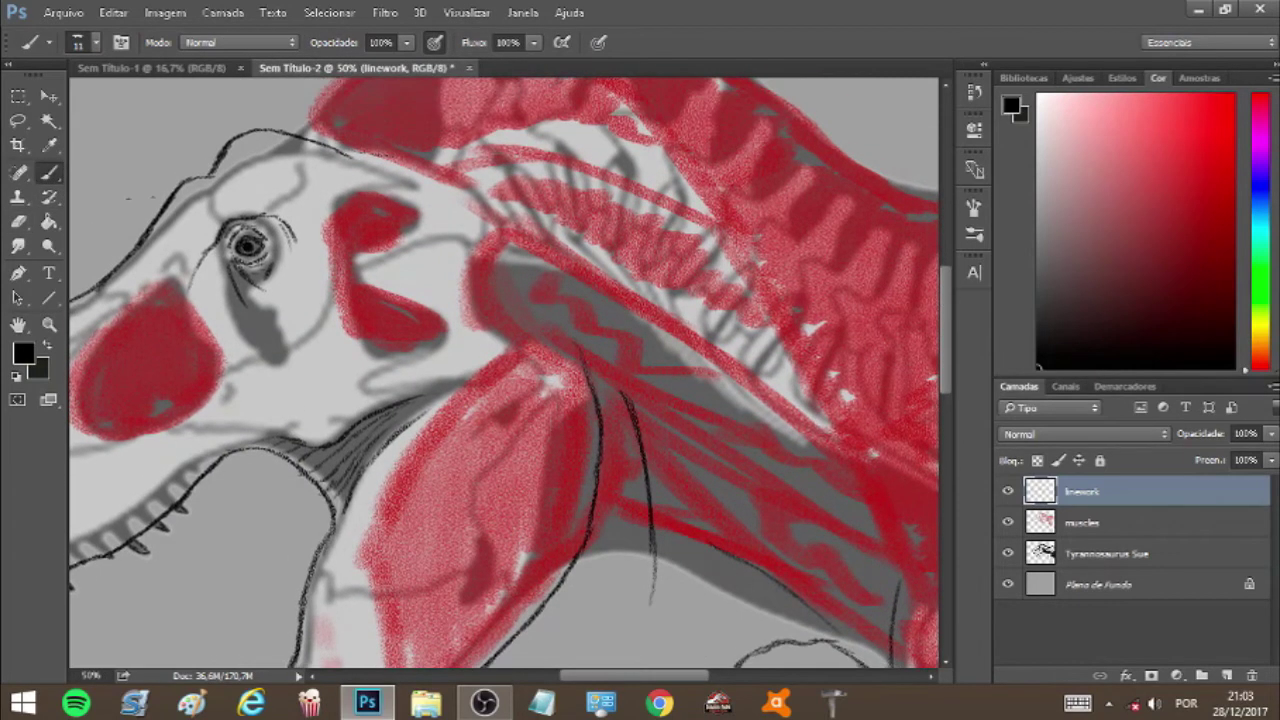
left_click(19, 224)
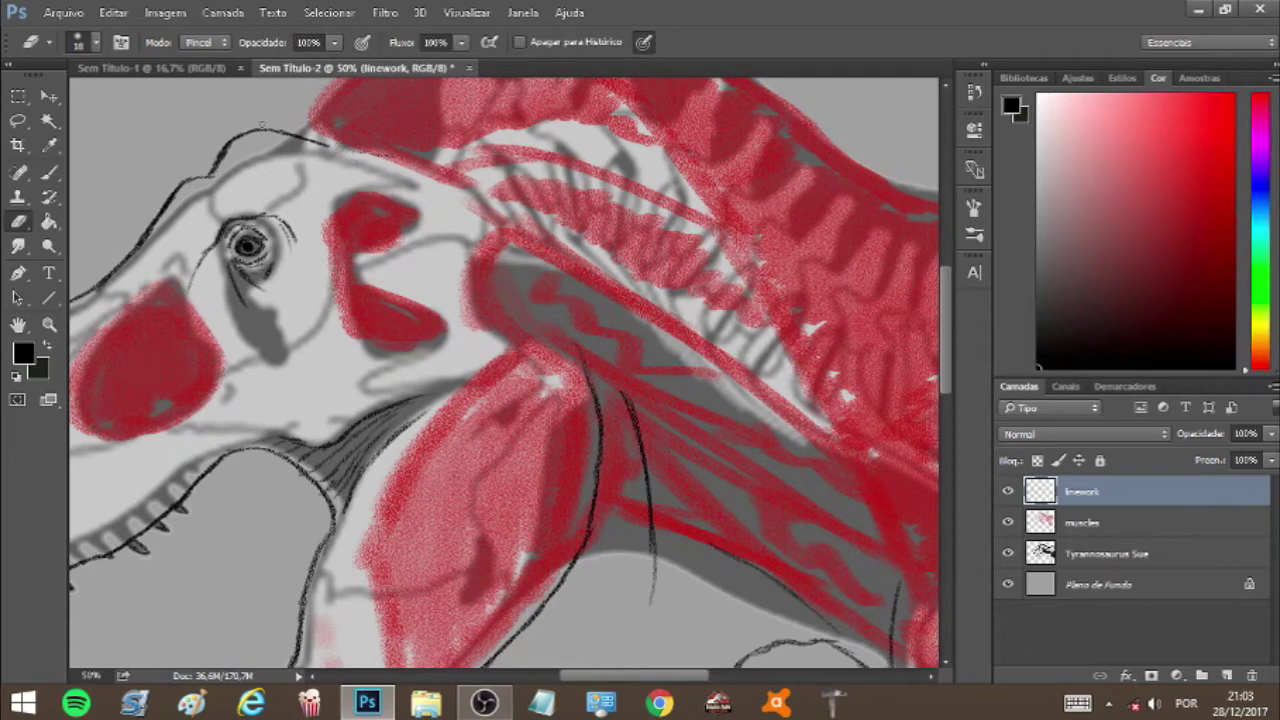
left_click(49, 172)
mouse_move(322, 140)
left_mouse_down()
mouse_move(400, 152)
mouse_move(504, 202)
mouse_move(530, 272)
mouse_move(547, 275)
left_mouse_up()
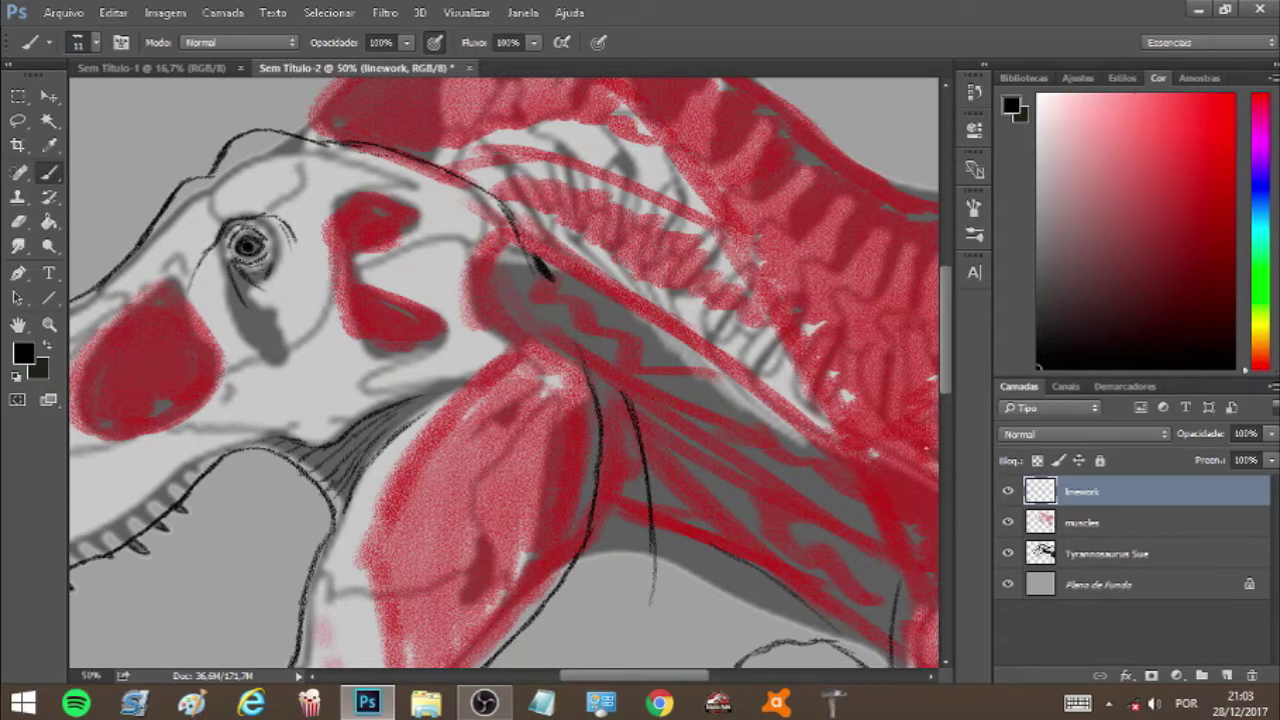
Step: Draw the neck's upper outline from the back of the skull over the hump and down toward the shoulders
left_click_drag(946, 365, 948, 338)
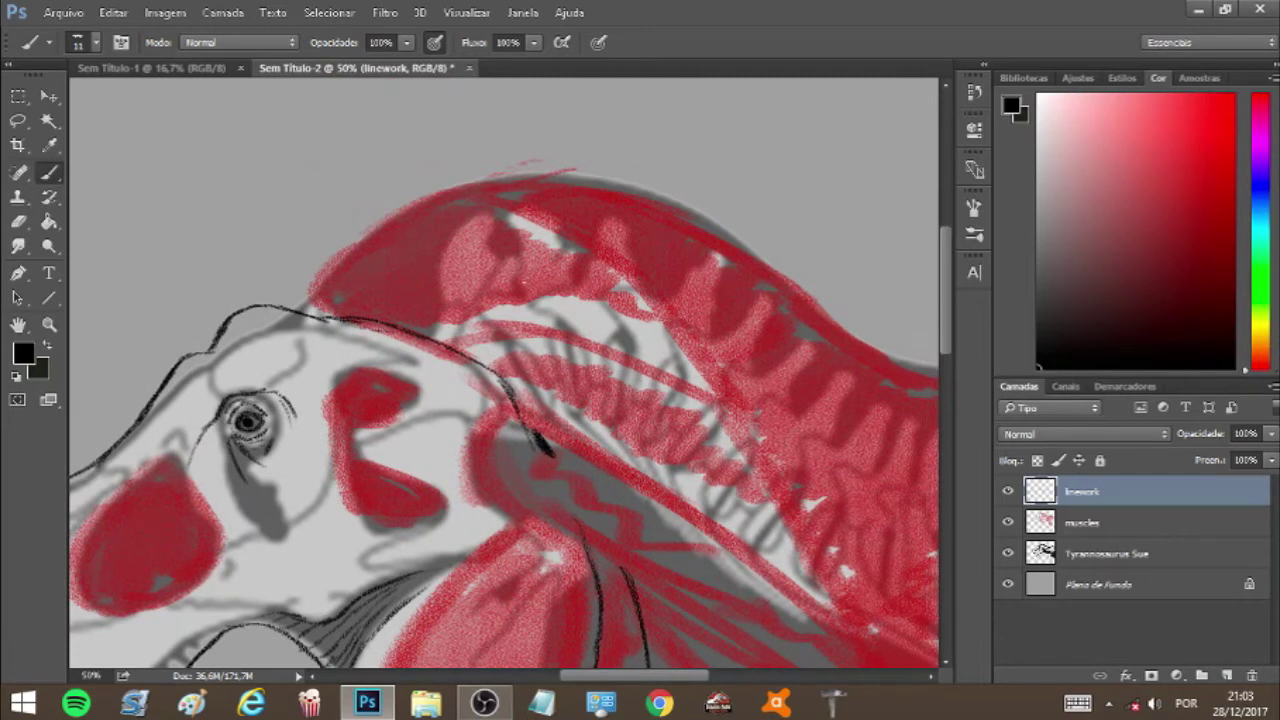
mouse_move(293, 303)
left_mouse_down()
mouse_move(368, 226)
mouse_move(300, 289)
left_mouse_up()
key("e")
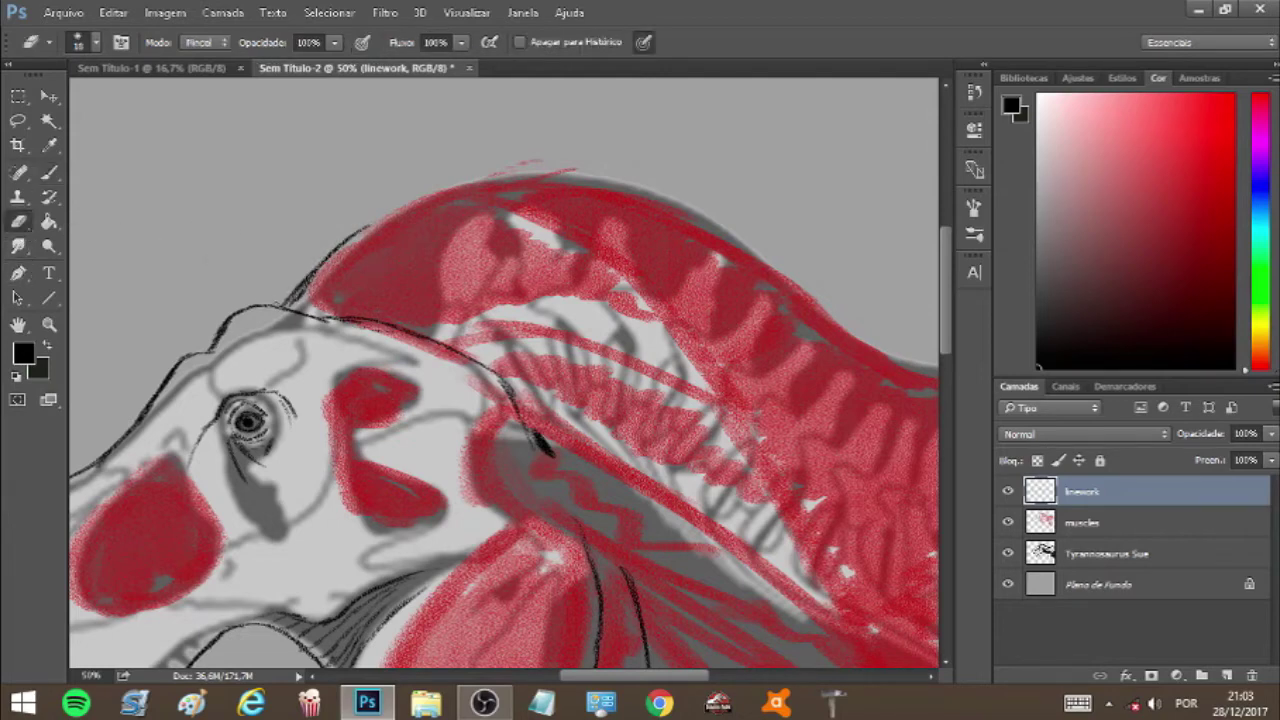
key("b")
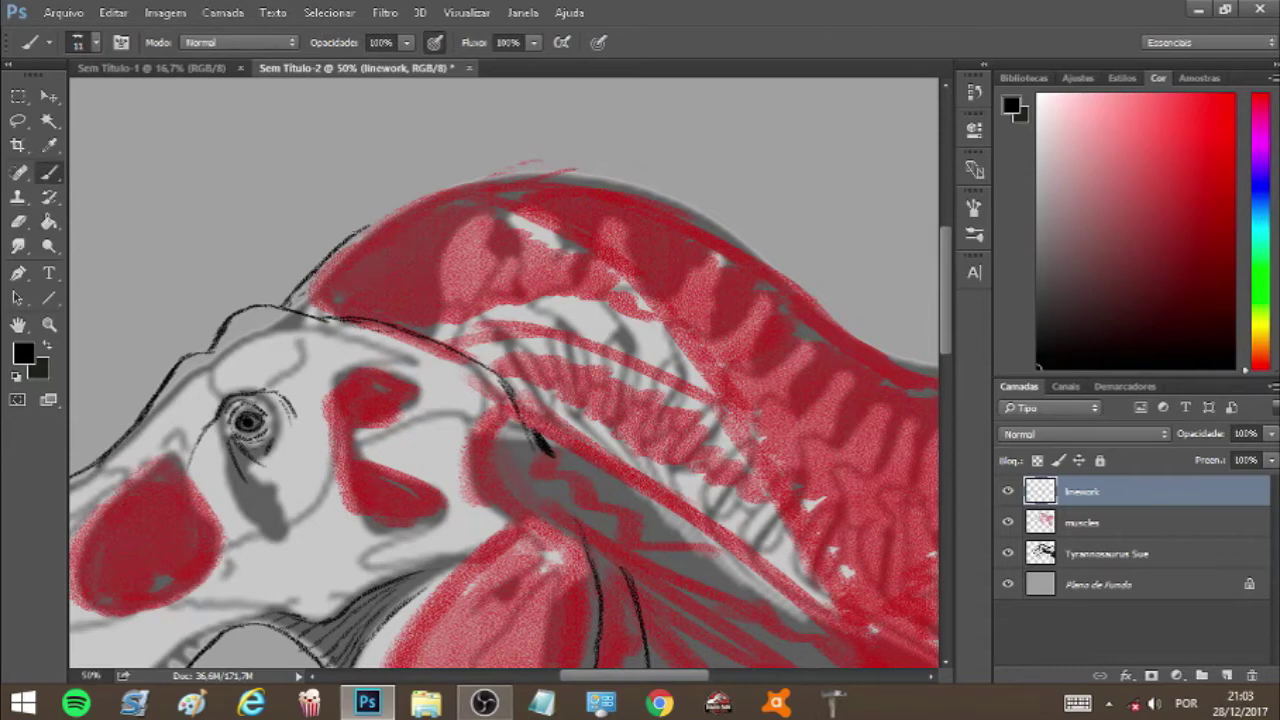
mouse_move(362, 228)
left_mouse_down()
mouse_move(480, 176)
mouse_move(562, 172)
left_mouse_up()
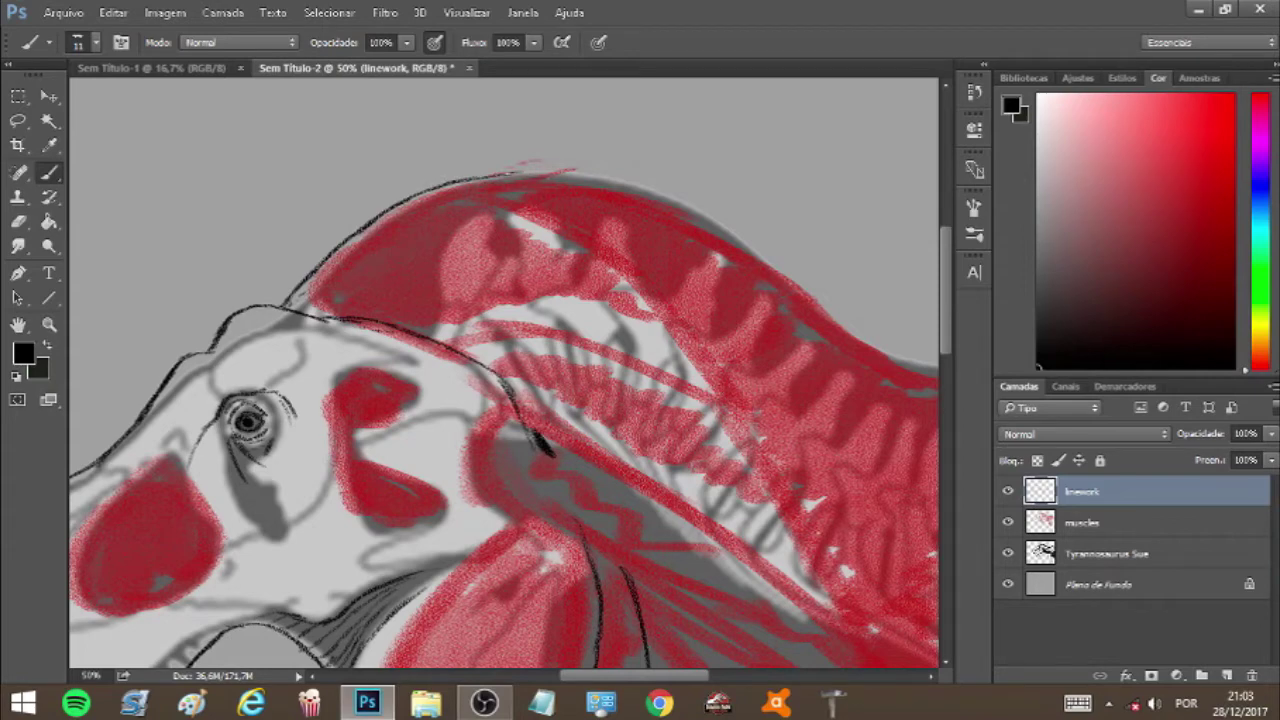
mouse_move(562, 172)
left_mouse_down()
mouse_move(712, 215)
mouse_move(857, 332)
mouse_move(934, 368)
mouse_move(867, 340)
mouse_move(936, 368)
left_mouse_up()
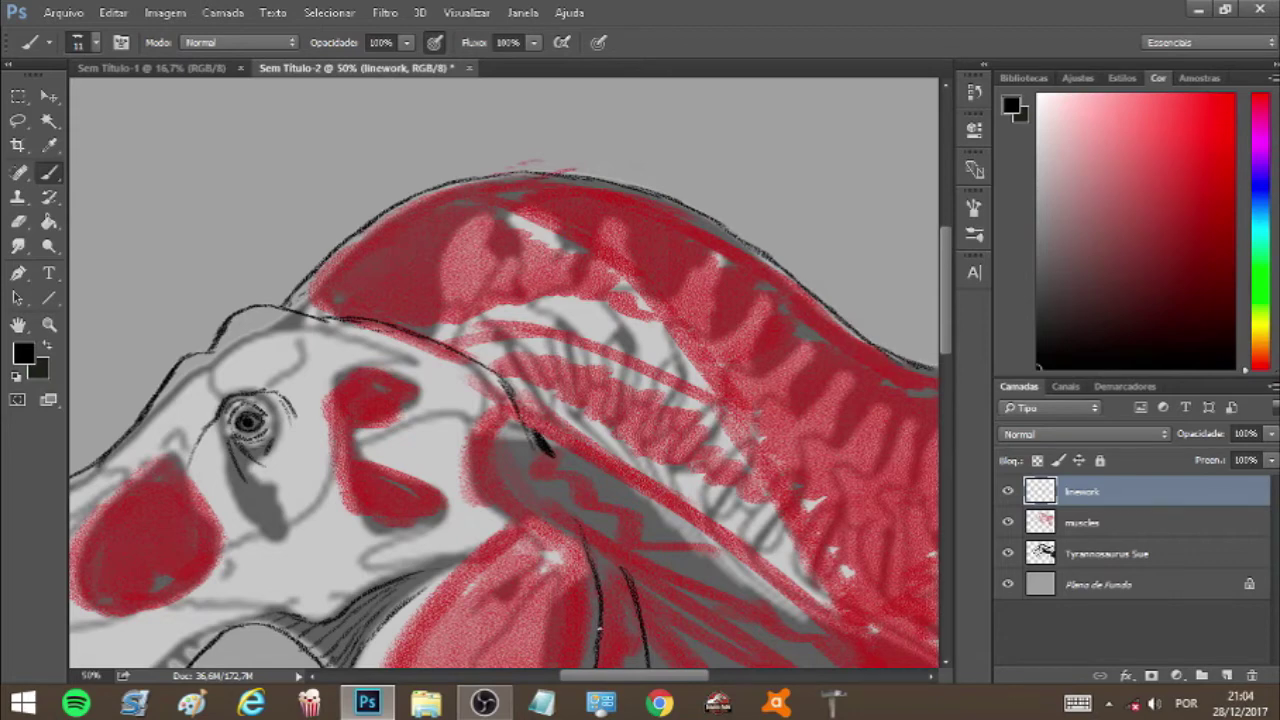
Step: Trim the rough line at the neck's dip and continue the outline through it onto the back
left_click_drag(622, 680, 665, 682)
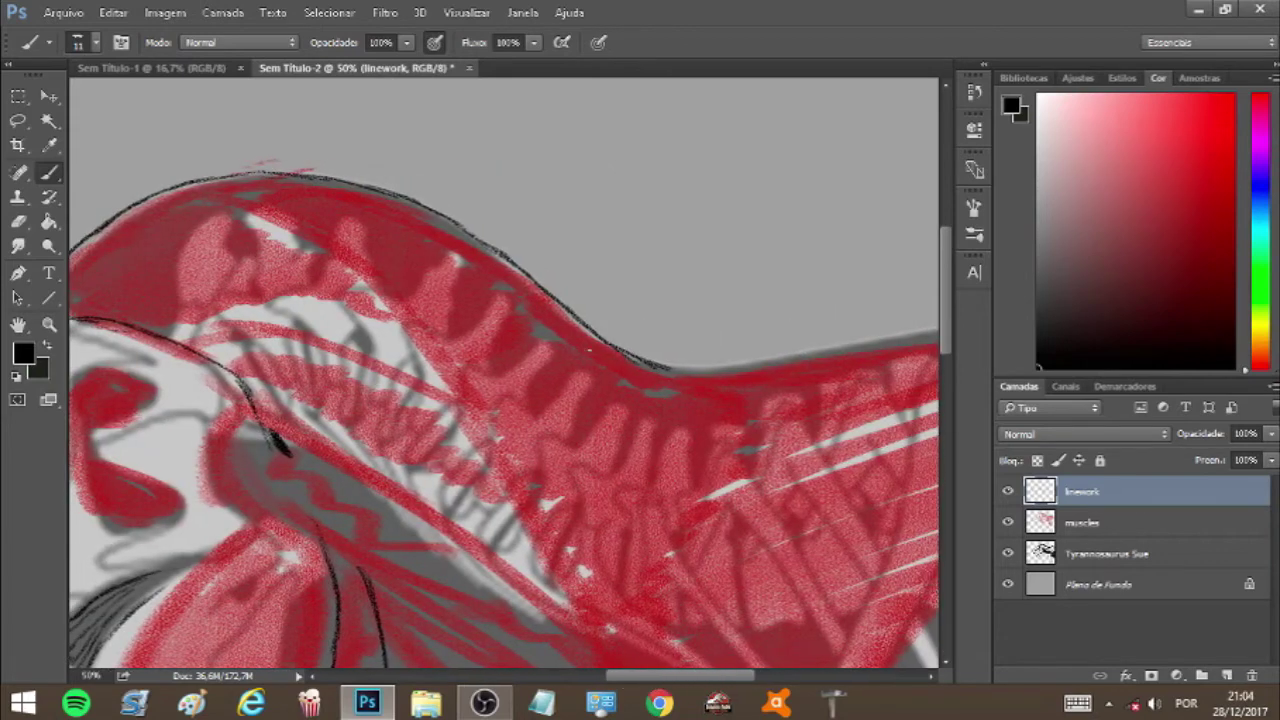
left_click(18, 221)
left_click_drag(614, 350, 604, 343)
left_click(49, 172)
mouse_move(596, 334)
left_mouse_down()
mouse_move(716, 372)
mouse_move(855, 354)
left_mouse_up()
left_click_drag(774, 364, 908, 346)
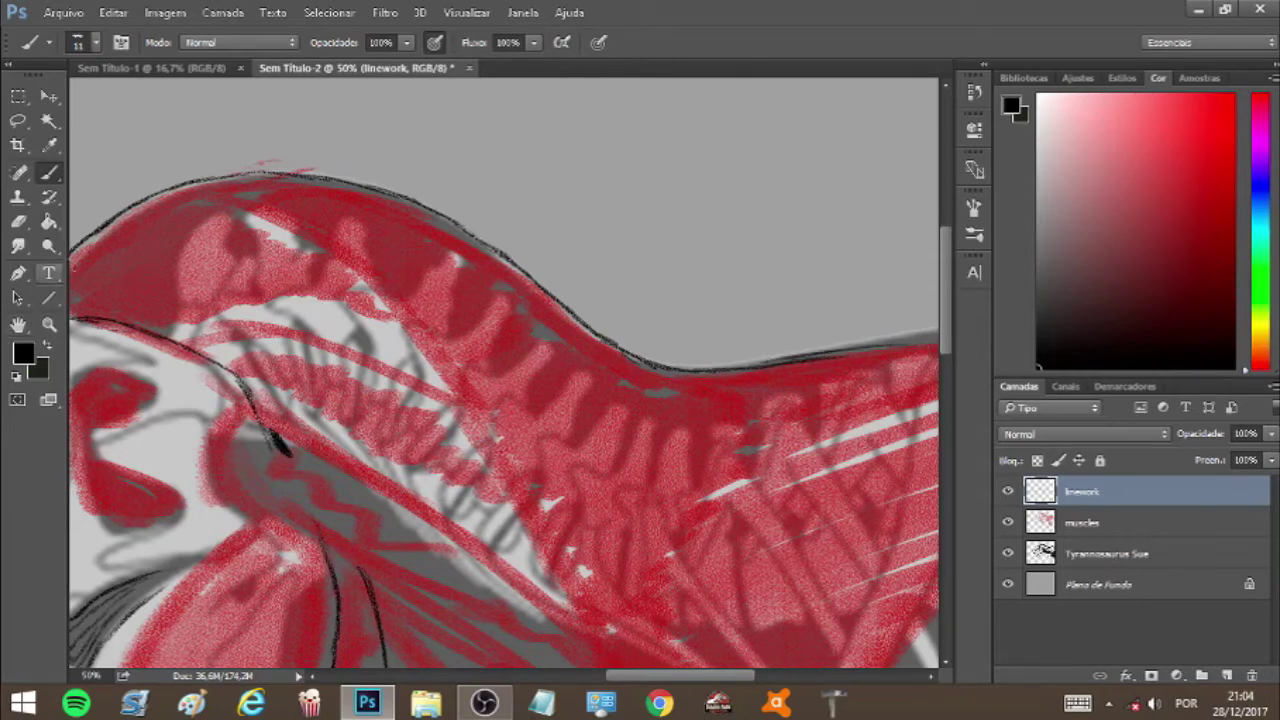
left_click(18, 197)
left_click(815, 358)
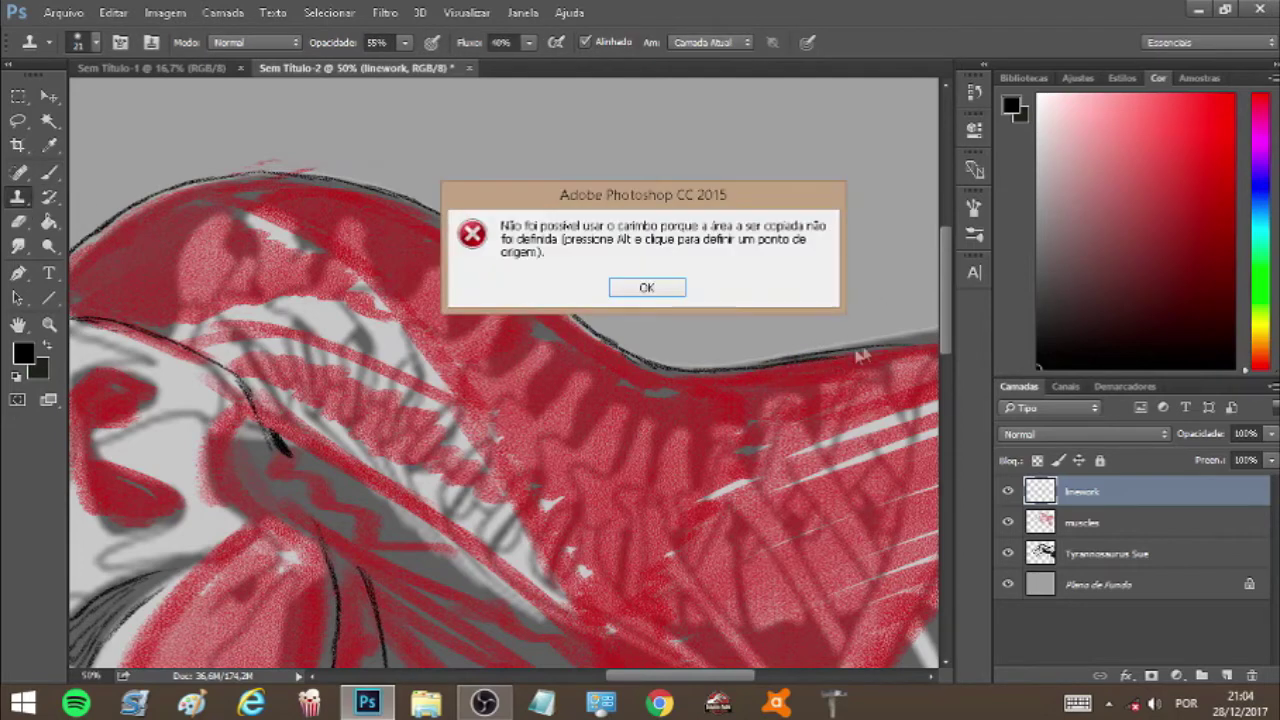
left_click(646, 288)
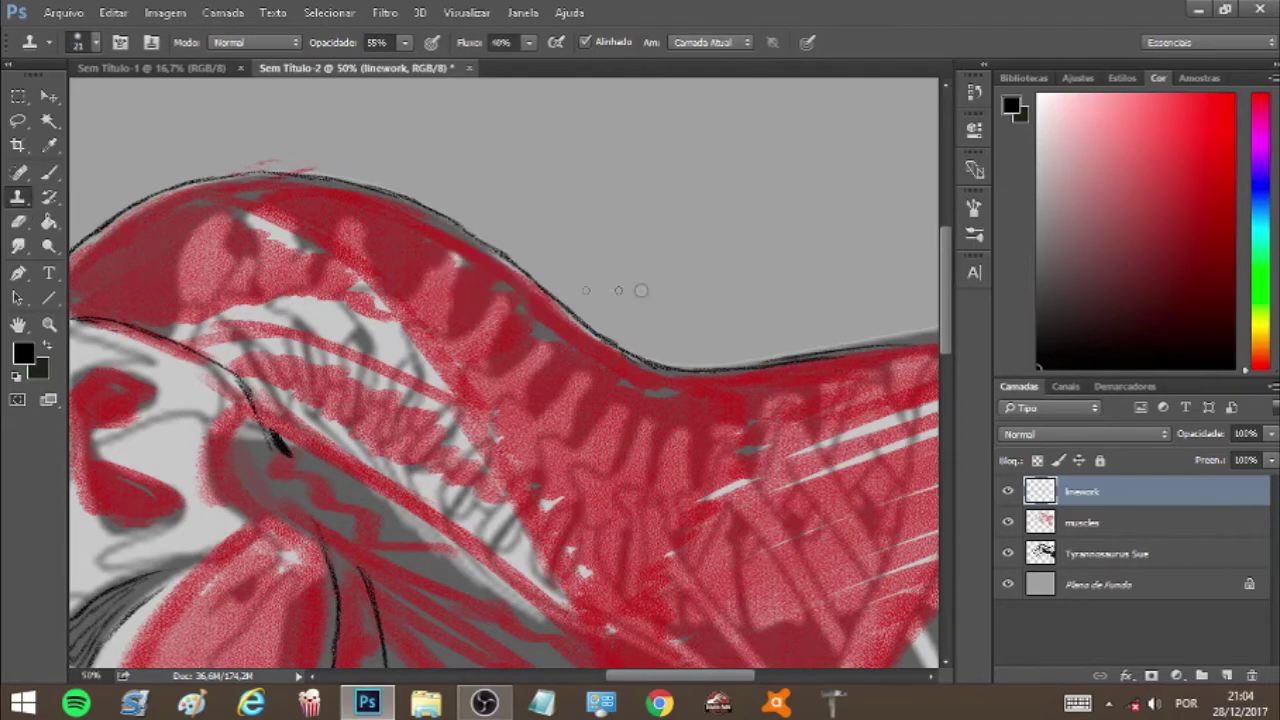
Step: Erase the uneven stretch of the back line just past the neck's dip and redraw it as a cleaner stroke
key("e")
mouse_move(860, 373)
left_mouse_down()
mouse_move(821, 361)
mouse_move(868, 347)
left_mouse_up()
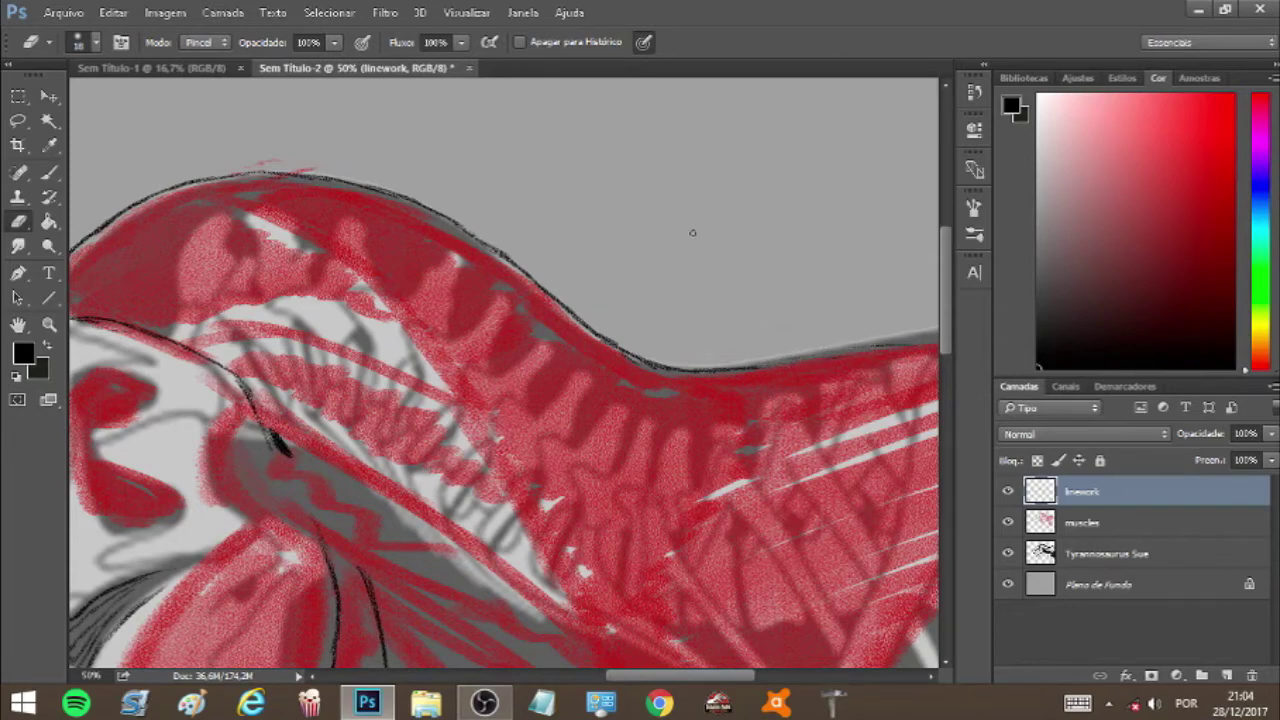
left_click(49, 172)
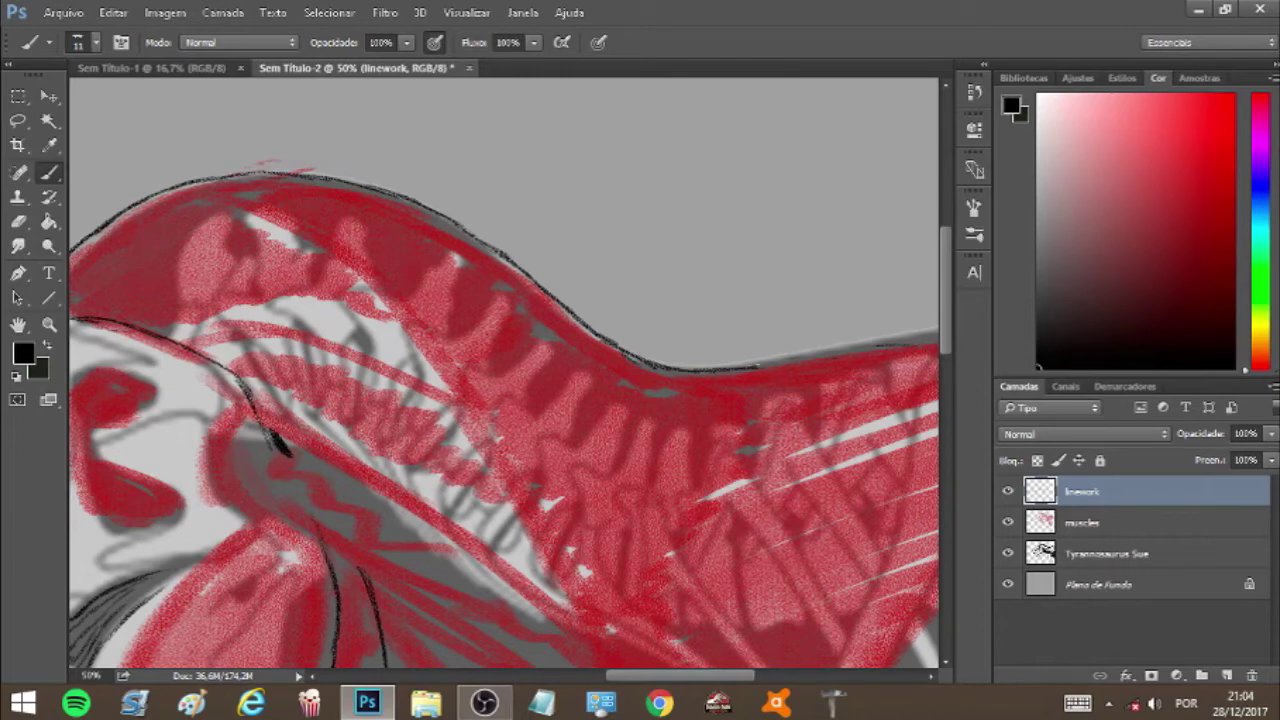
left_click_drag(758, 367, 872, 346)
Step: View the whole drawing with the muscles and Tyrannosaurus Sue layers hidden, and show both layers again
left_click(457, 185)
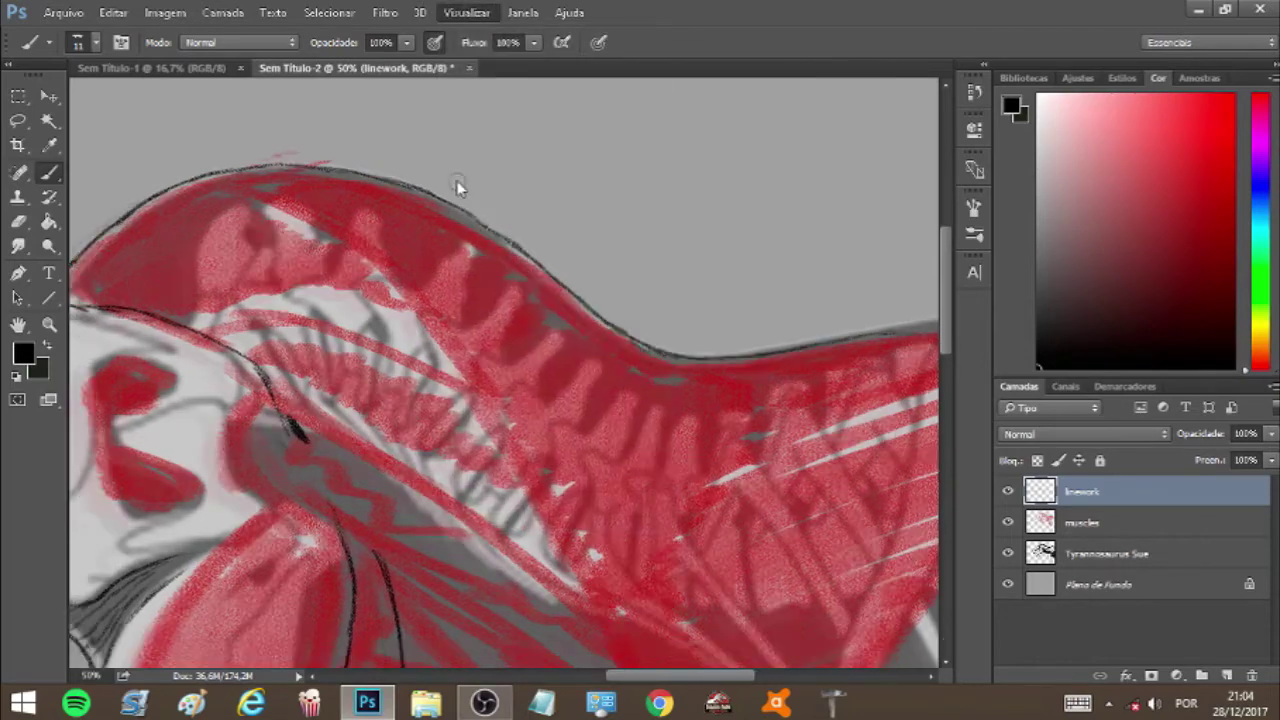
left_click(1007, 523)
left_click(1007, 554)
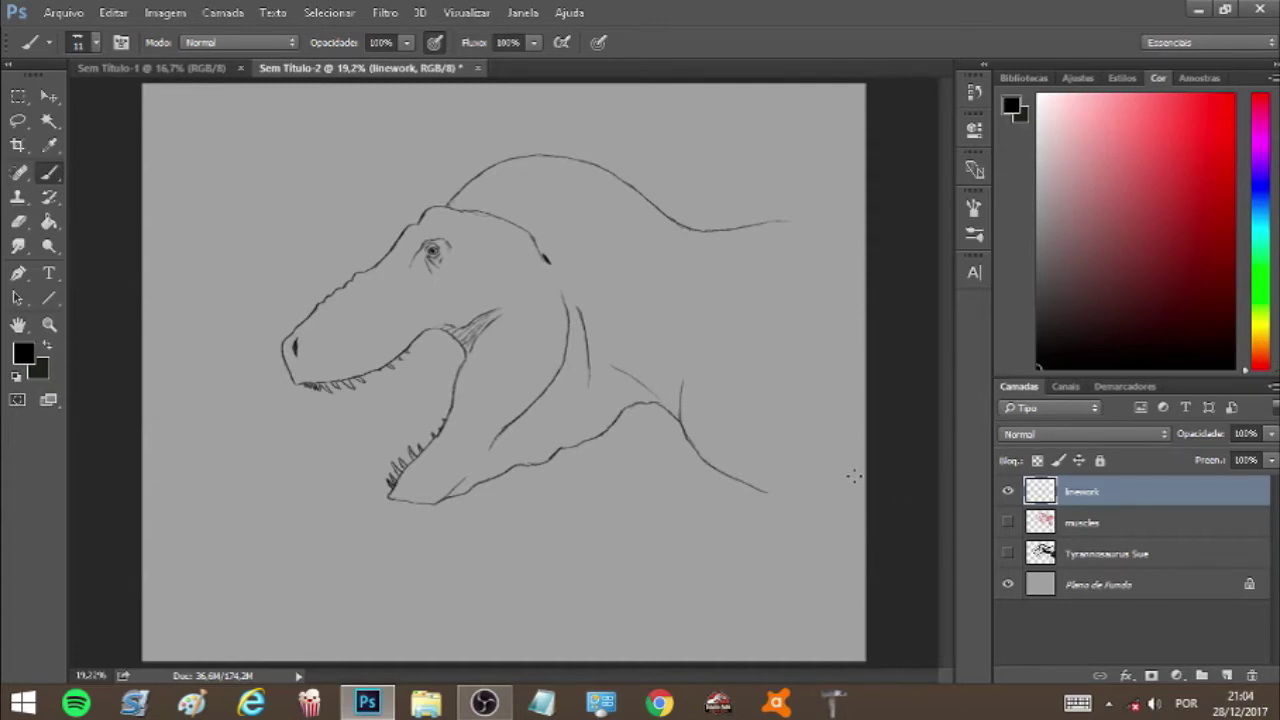
left_click(1007, 522)
left_click(1007, 550)
Step: Draw thin skin-fold lines across the throat pouch and diagonal wrinkles along the lower neck toward the chest
left_click(466, 12)
left_click(520, 187)
left_click(466, 12)
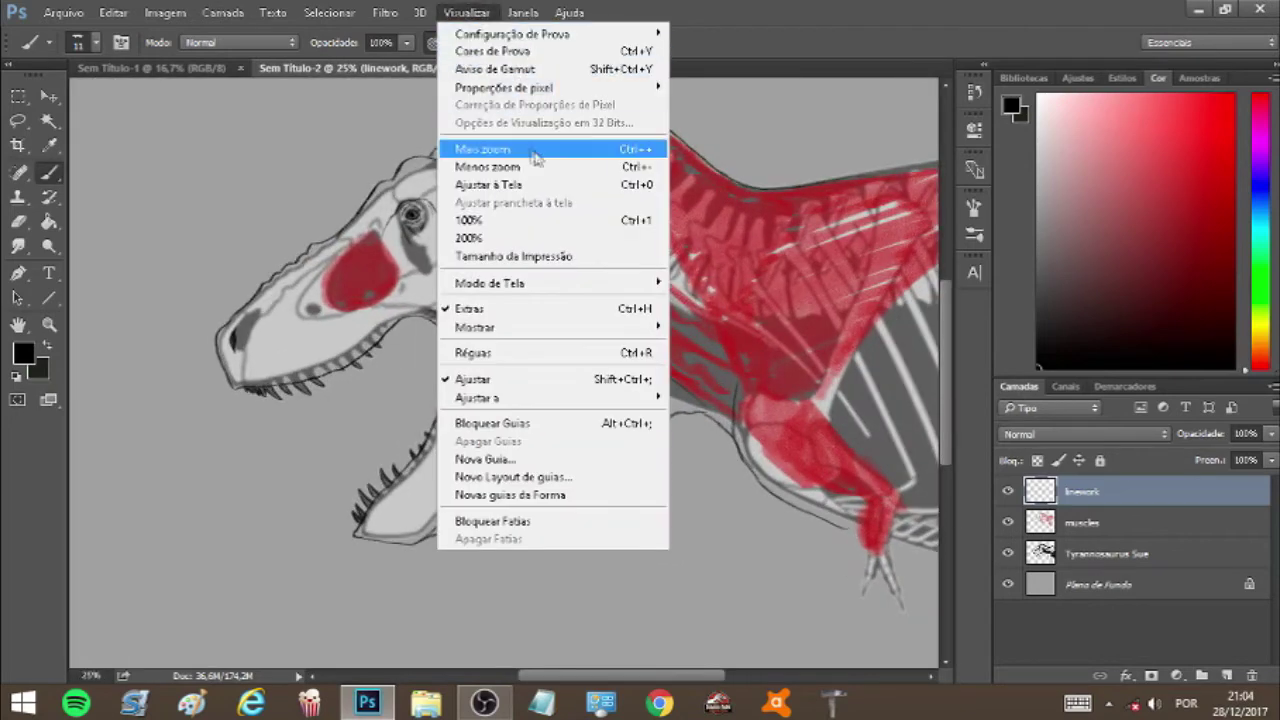
left_click(534, 149)
key("ctrl+plus")
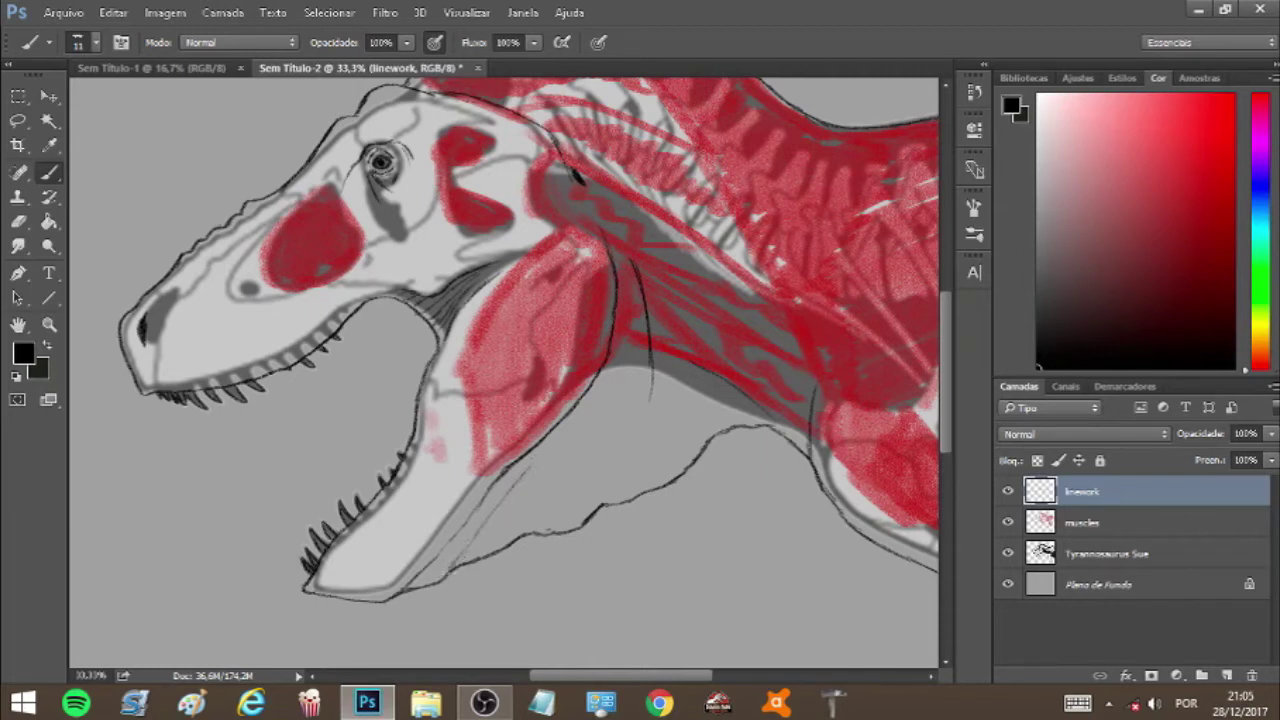
left_click_drag(529, 525, 562, 448)
mouse_move(590, 510)
left_mouse_down()
mouse_move(605, 472)
mouse_move(594, 493)
mouse_move(615, 370)
left_mouse_up()
left_click_drag(554, 462, 585, 410)
left_click_drag(700, 428, 682, 382)
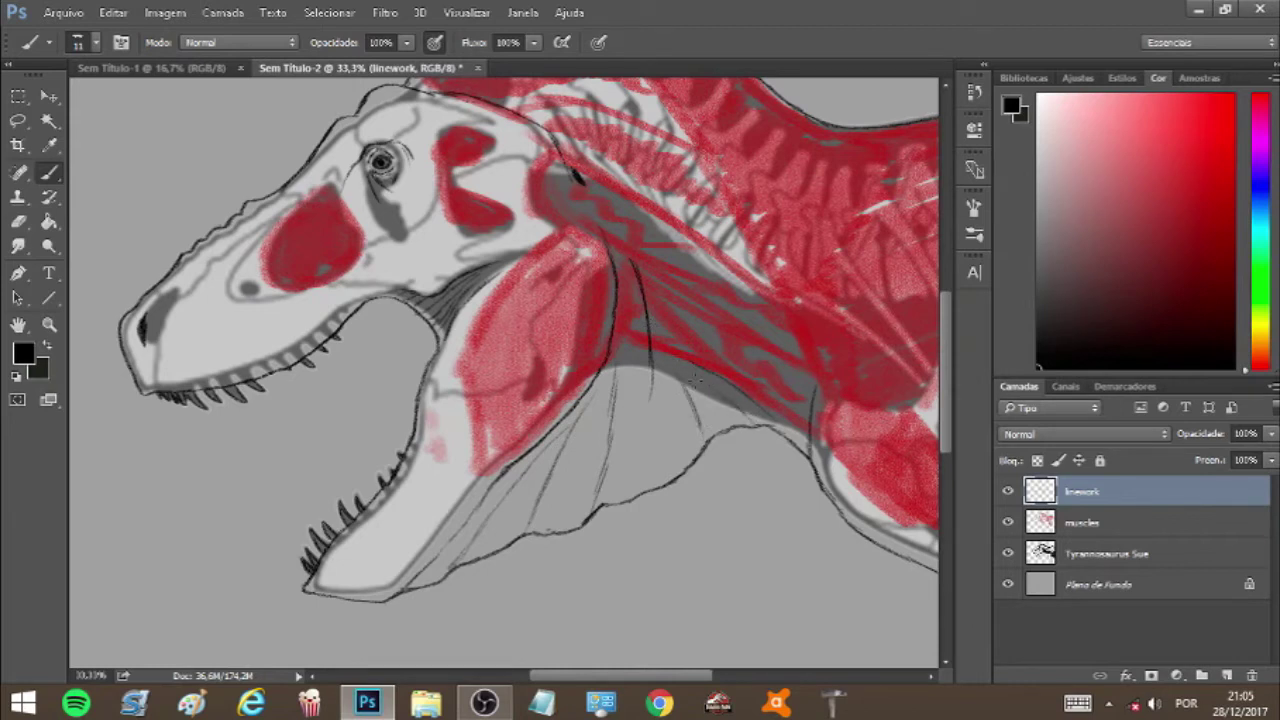
left_click_drag(643, 435, 633, 386)
left_click_drag(602, 491, 608, 456)
left_click_drag(662, 292, 805, 424)
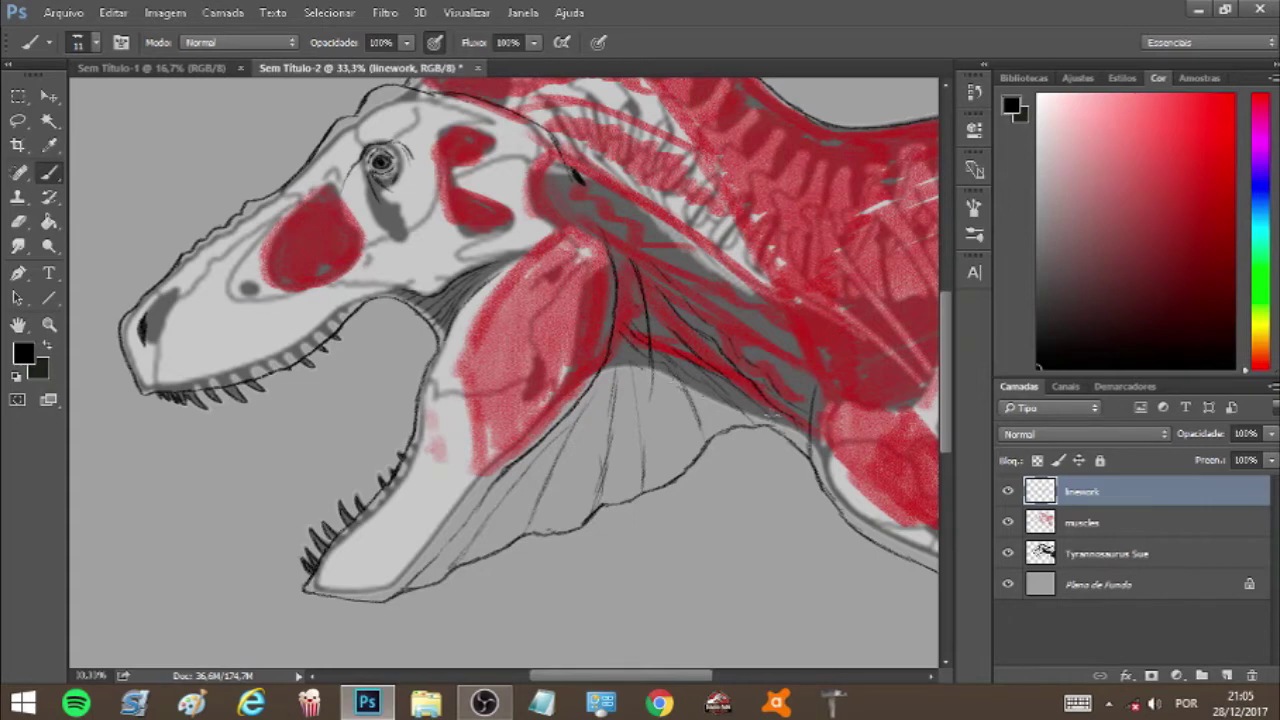
Step: Toggle the muscles and Tyrannosaurus Sue layers off and on to check the new throat and neck wrinkles
left_click(1007, 522)
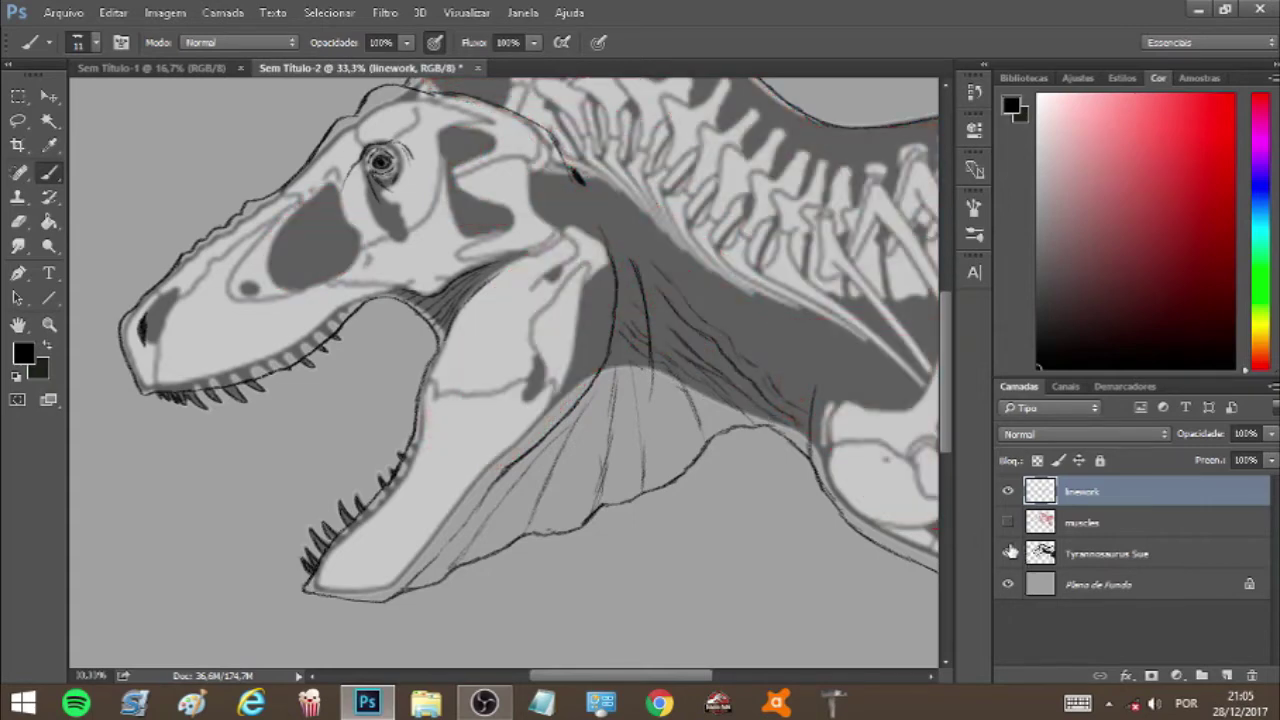
left_click(1008, 553)
left_click(1008, 553)
left_click(1008, 522)
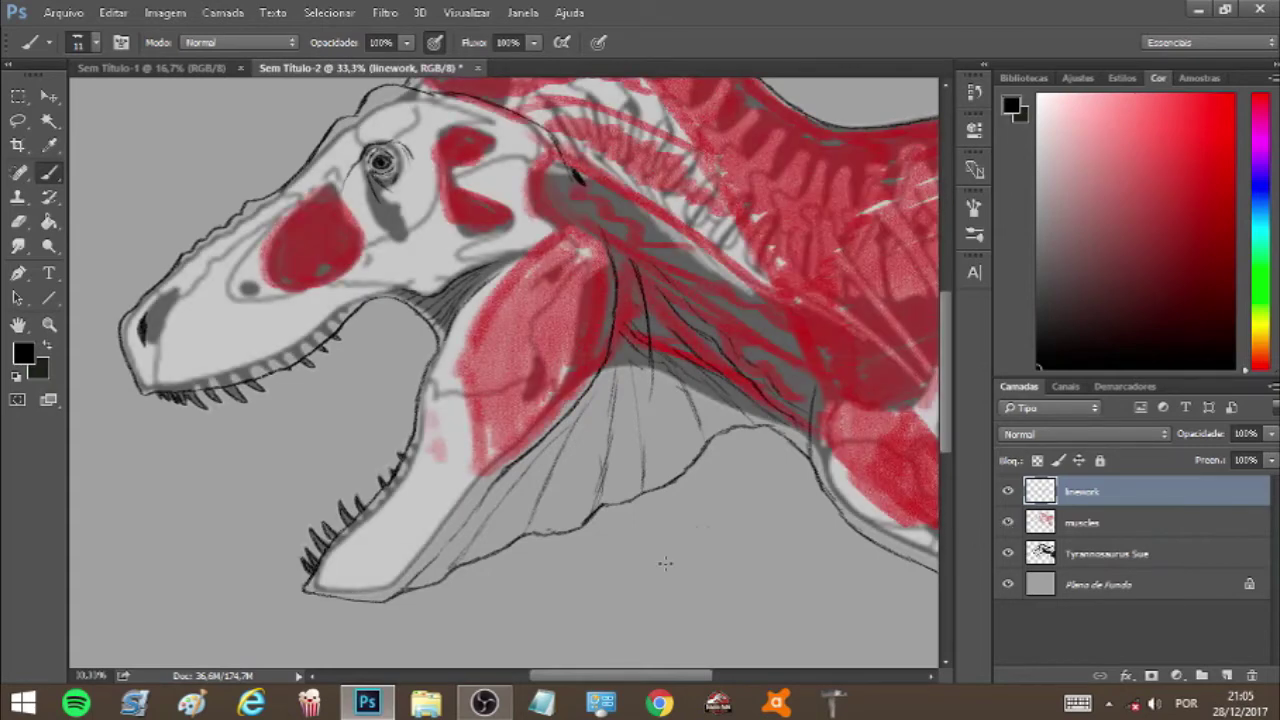
Step: Outline the small forearm from the upper arm down to the two clawed fingers and back up past the elbow
left_click_drag(660, 676, 708, 676)
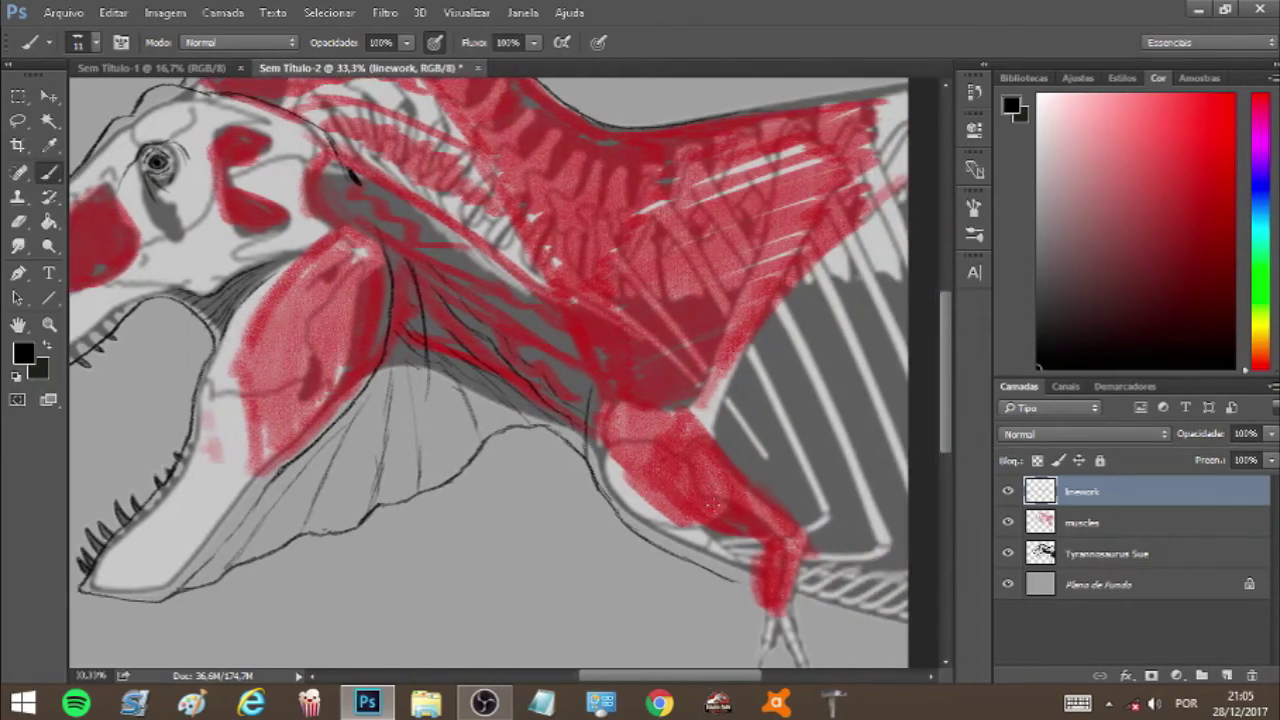
left_click_drag(952, 433, 949, 471)
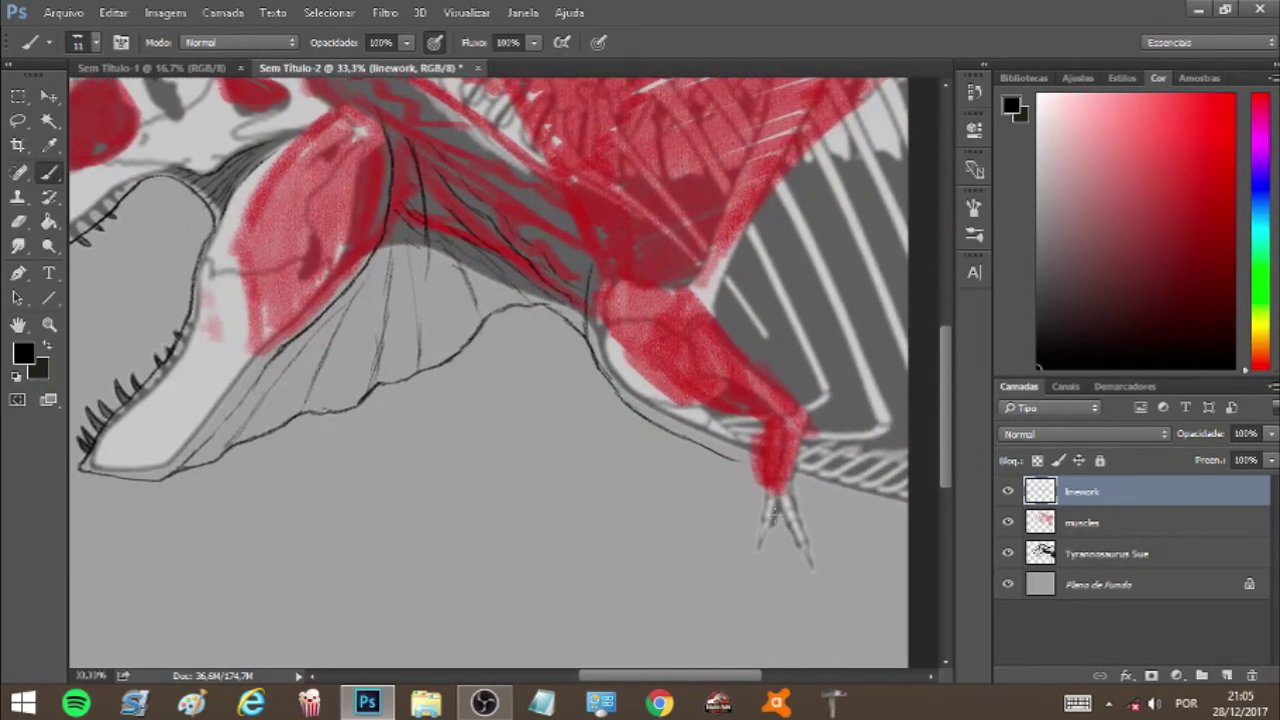
mouse_move(769, 524)
left_mouse_down()
mouse_move(757, 553)
mouse_move(763, 434)
mouse_move(692, 390)
left_mouse_up()
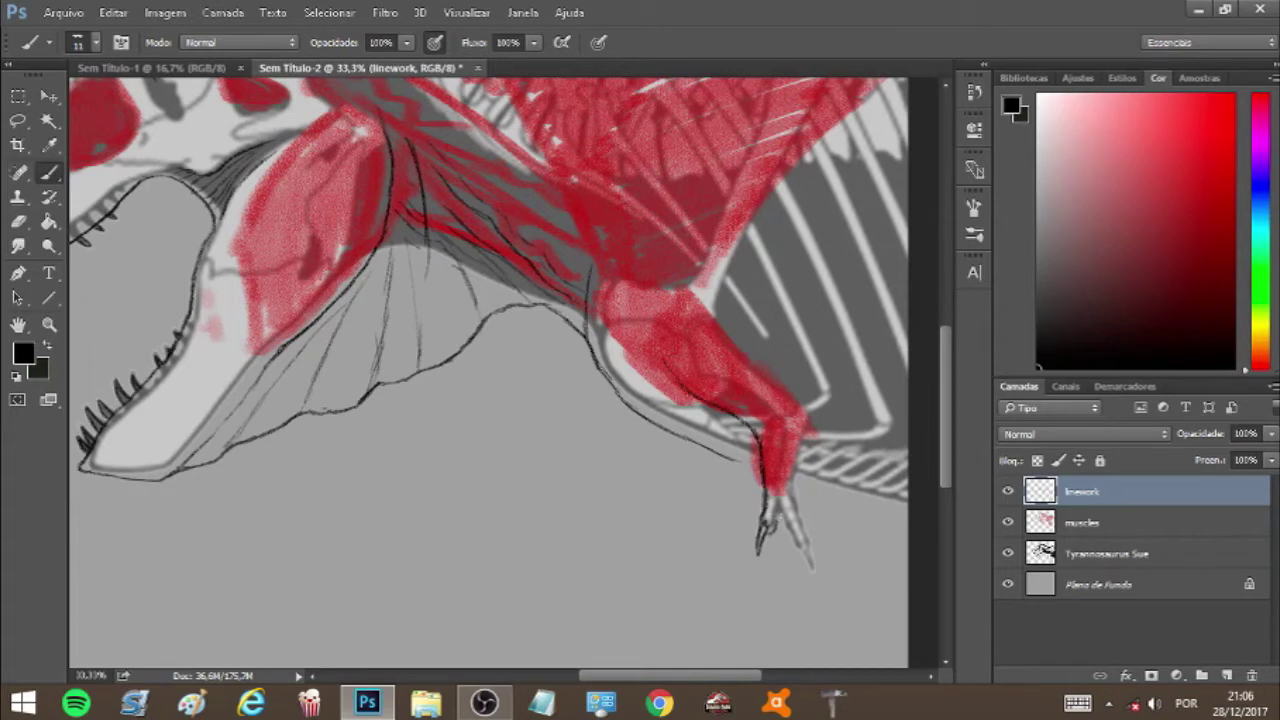
mouse_move(771, 524)
left_mouse_down()
mouse_move(778, 512)
mouse_move(813, 569)
mouse_move(776, 503)
mouse_move(807, 544)
mouse_move(795, 490)
mouse_move(810, 418)
mouse_move(756, 352)
mouse_move(754, 287)
left_mouse_up()
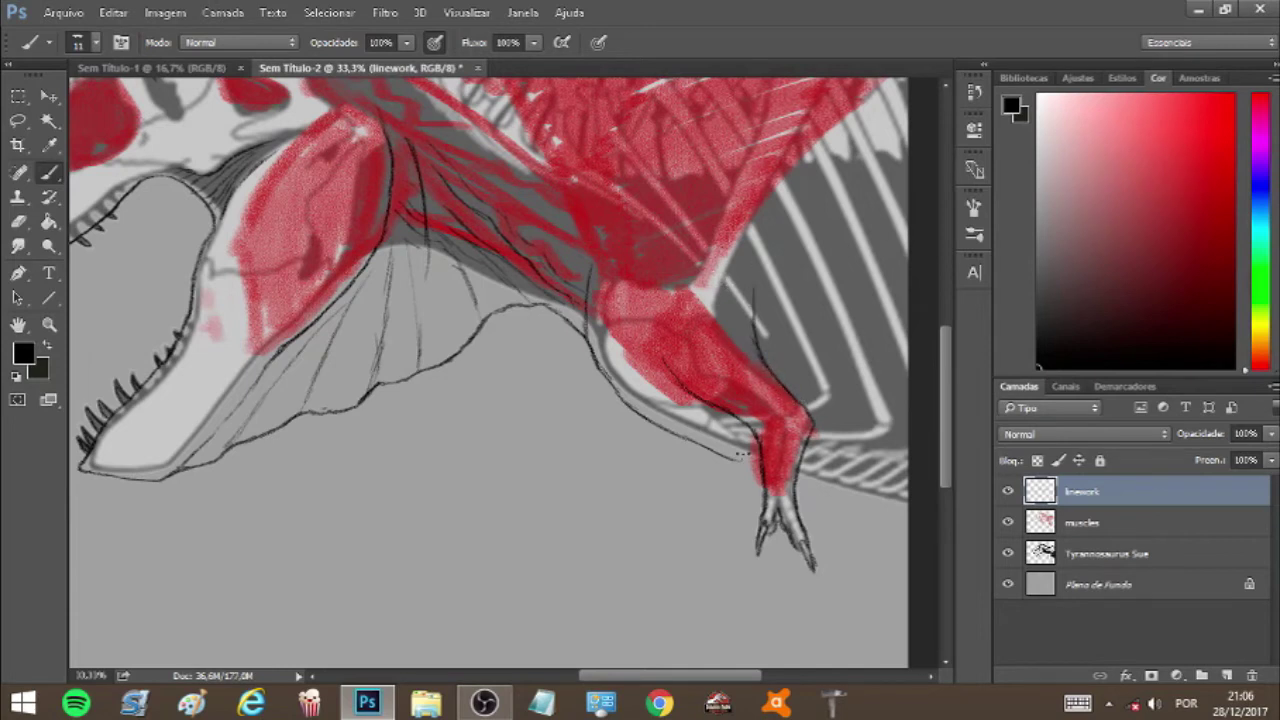
Step: Continue the belly line behind the arm and extend the back's outline toward the canvas edge
left_click_drag(737, 456, 901, 506)
scroll(939, 357, "up", 3)
scroll(939, 346, "up", 3)
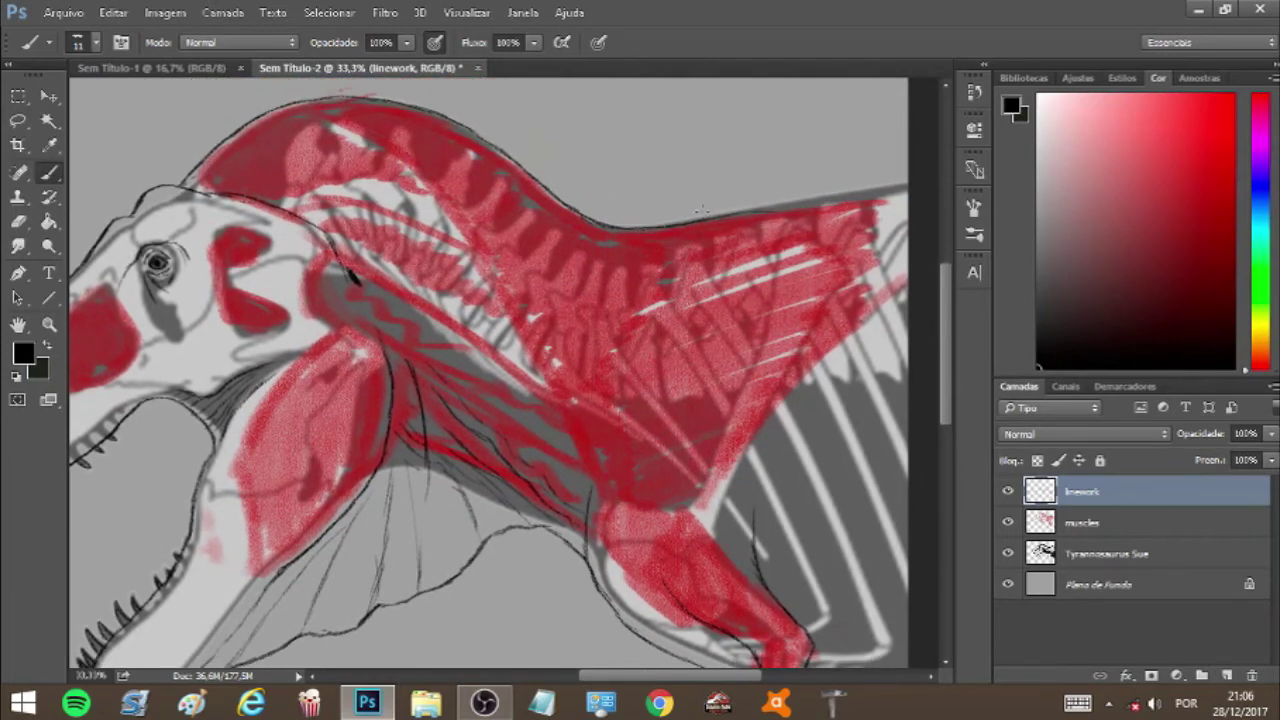
left_click_drag(756, 208, 866, 193)
Step: Hide the muscles and Tyrannosaurus Sue layers and fit the whole linework drawing in view
left_click(1007, 522)
left_click(1007, 553)
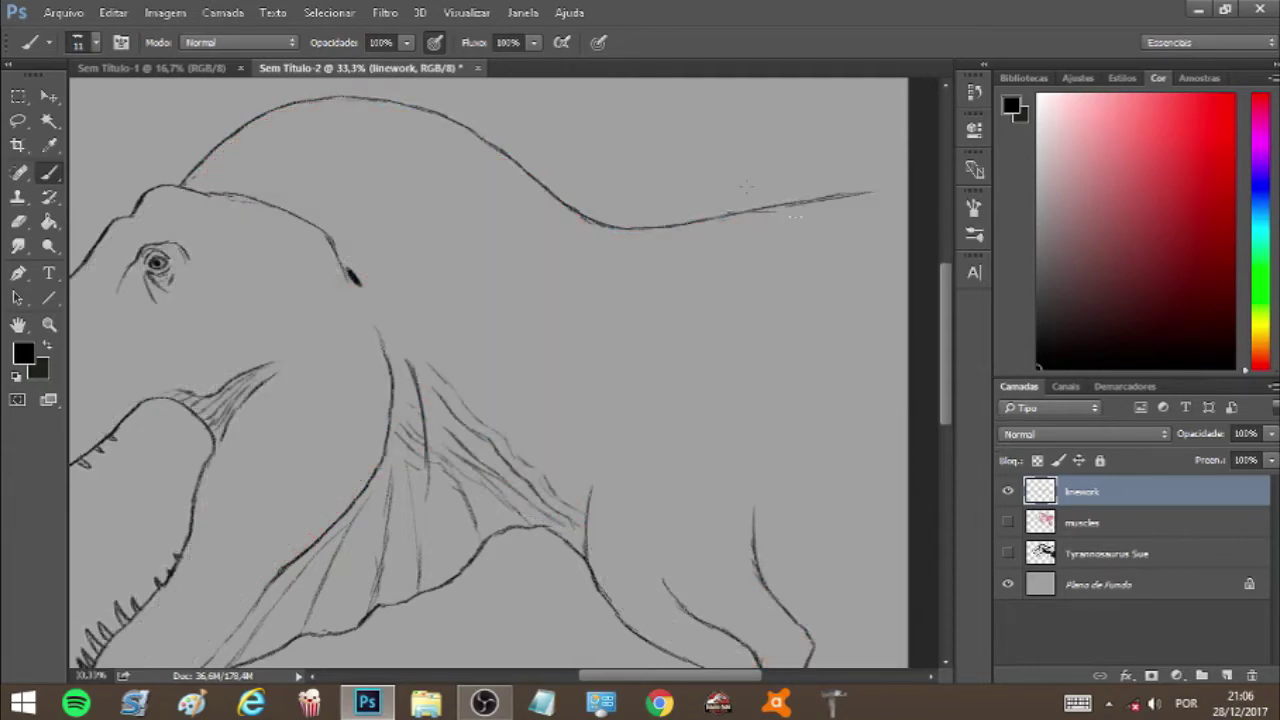
left_click(462, 12)
left_click(522, 186)
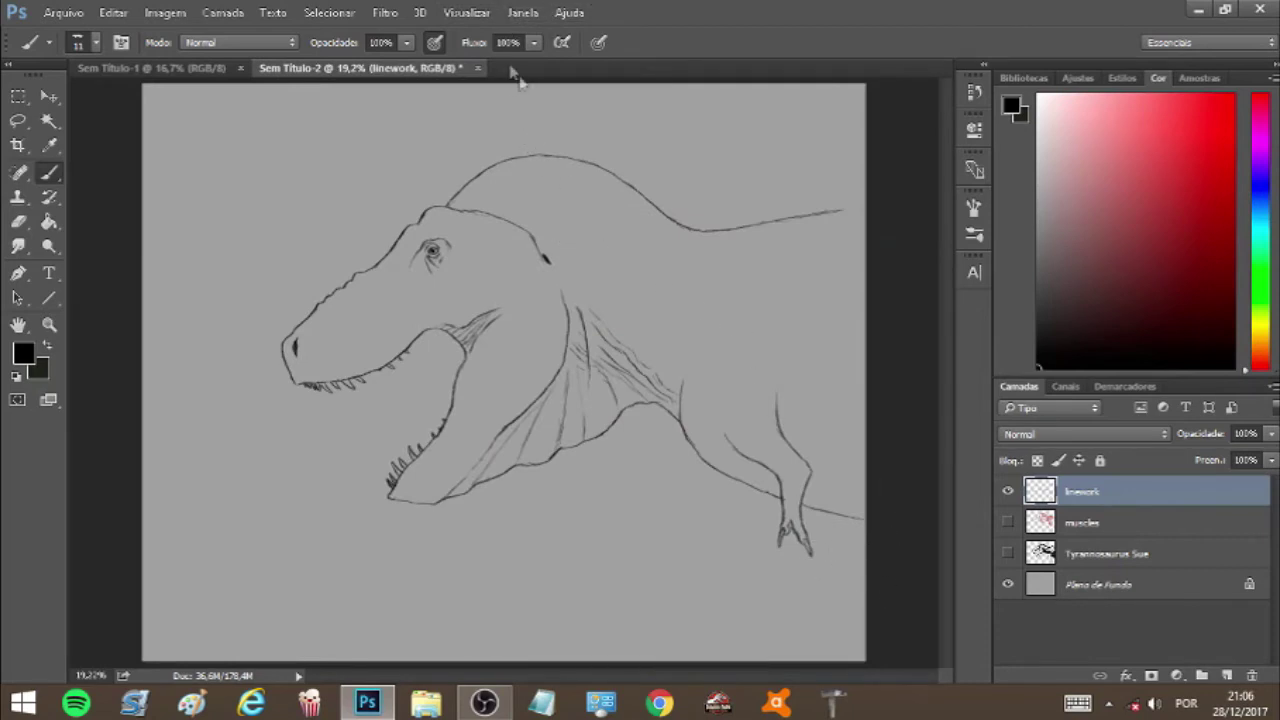
Step: Erase stray marks around the hand's claws and redraw the line between the two fingers
left_click(466, 12)
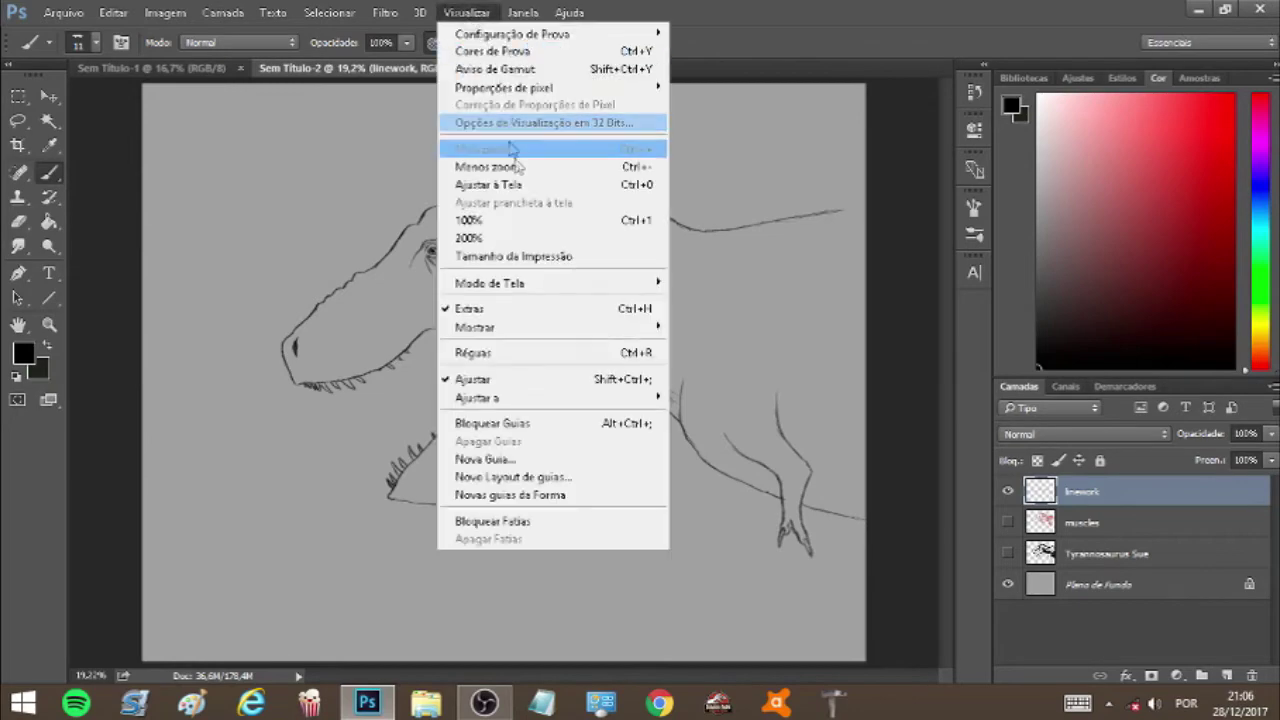
left_click(507, 149)
left_click(466, 12)
left_click(507, 149)
left_click(466, 12)
left_click(507, 149)
left_click(466, 12)
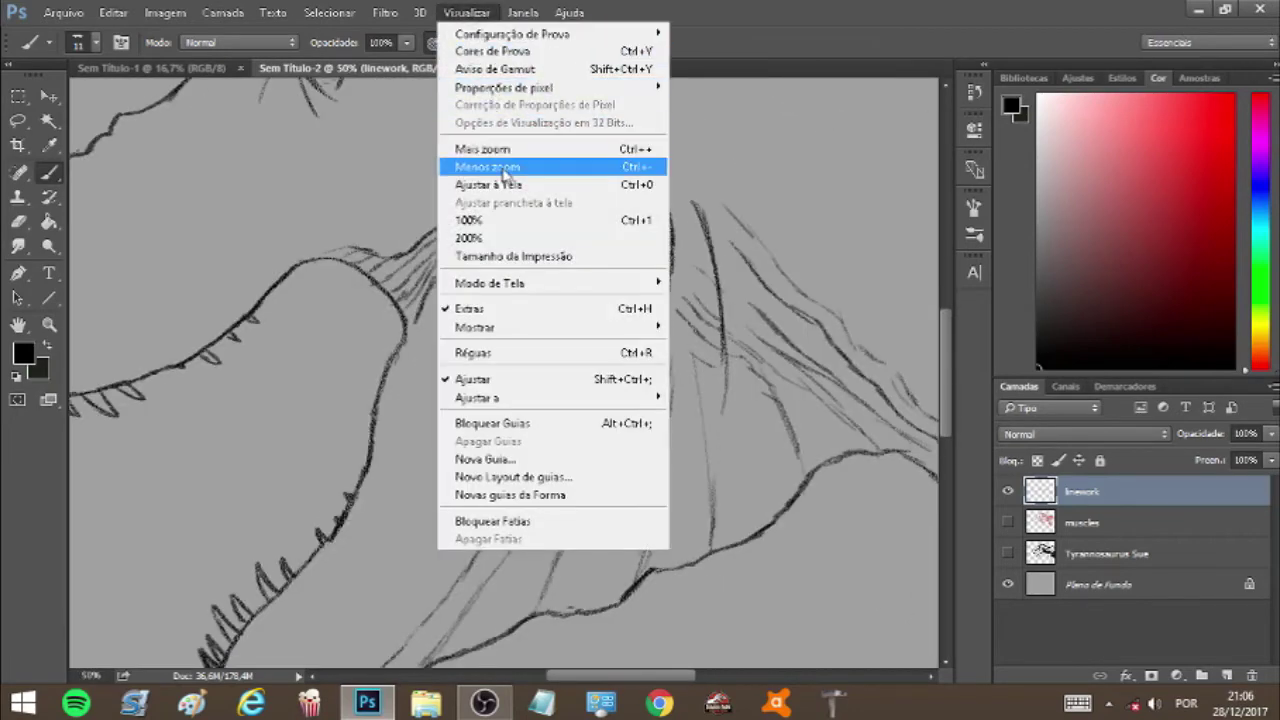
left_click(507, 149)
left_click_drag(617, 682, 720, 682)
left_click_drag(950, 373, 956, 512)
left_click(18, 221)
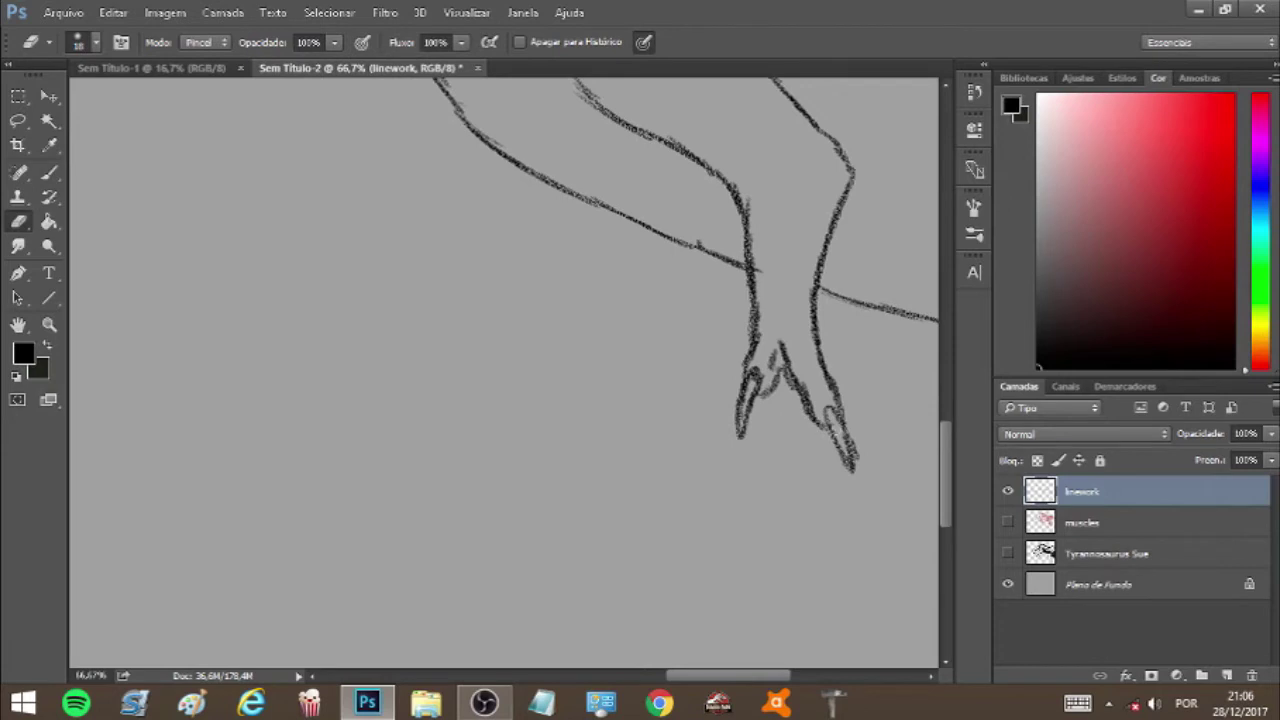
left_click_drag(859, 461, 850, 417)
mouse_move(769, 359)
left_mouse_down()
mouse_move(795, 390)
mouse_move(772, 353)
left_mouse_up()
left_click(49, 172)
mouse_move(800, 382)
left_mouse_down()
mouse_move(788, 354)
mouse_move(776, 380)
mouse_move(788, 328)
left_mouse_up()
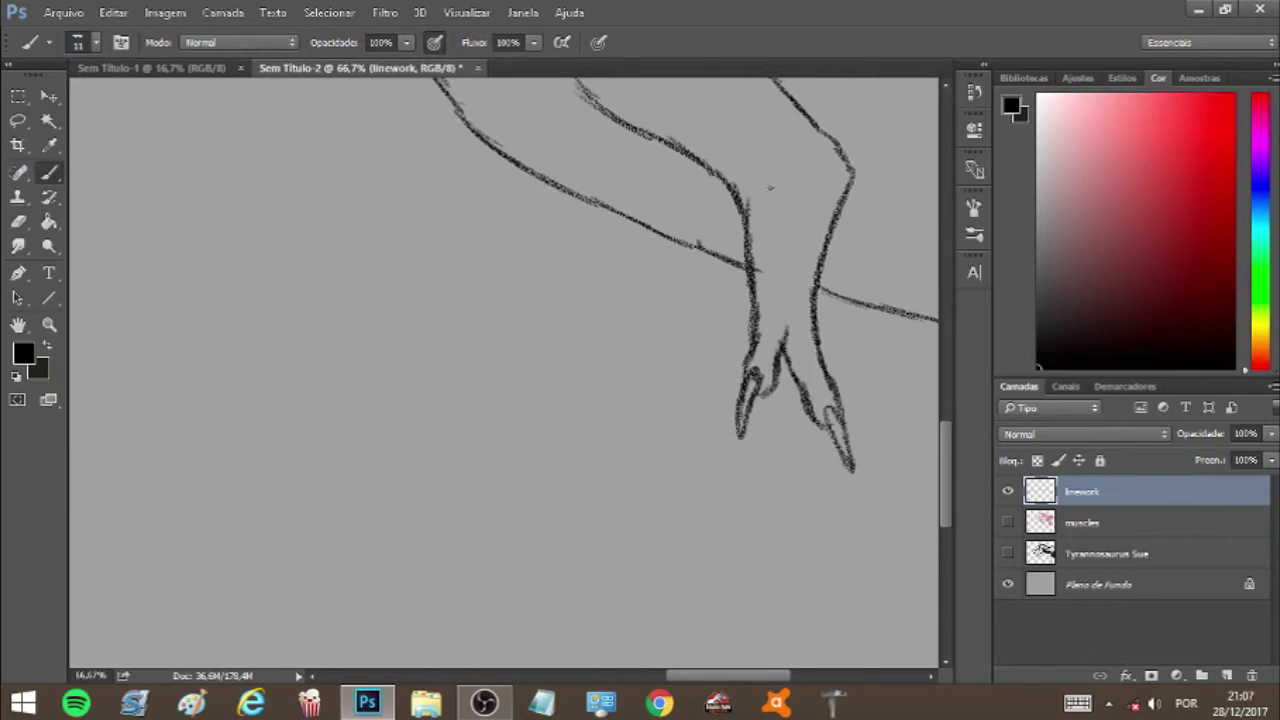
Step: Add short creases at the inner elbow, then extend and hatch the front contour of the upper arm
mouse_move(730, 162)
left_mouse_down()
mouse_move(771, 187)
mouse_move(809, 183)
mouse_move(760, 196)
left_mouse_up()
scroll(770, 250, "up", 5)
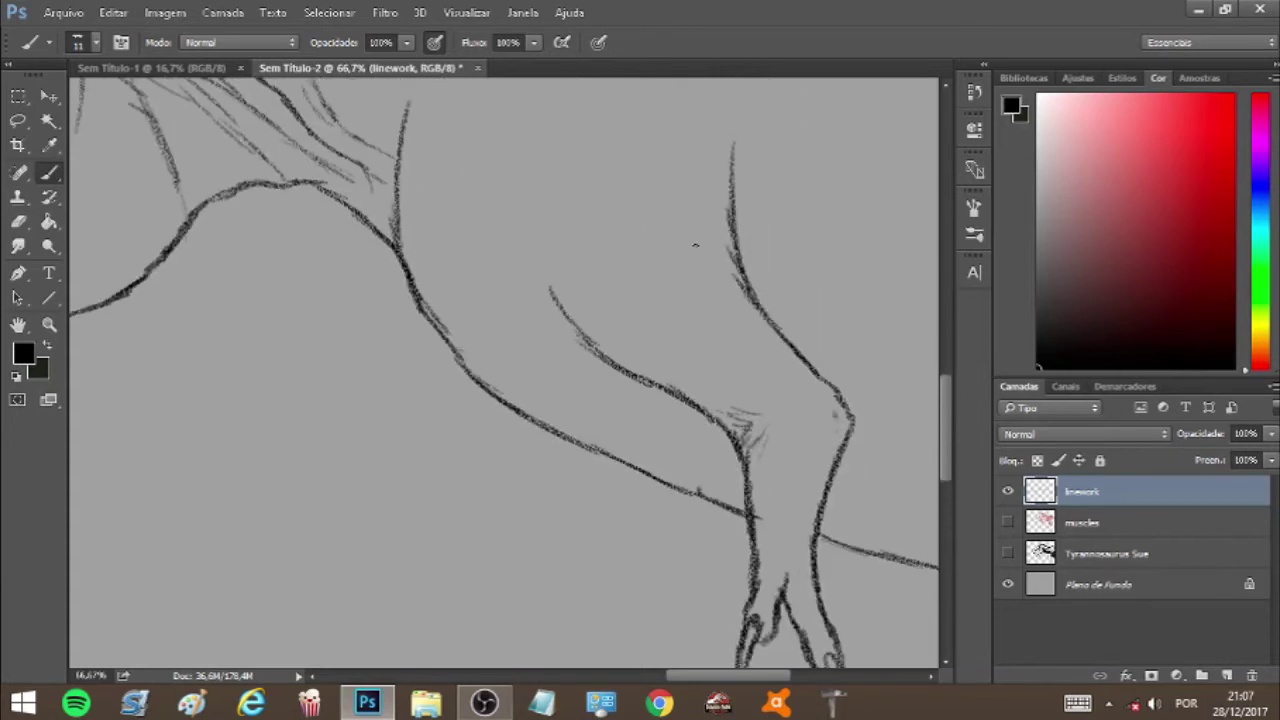
mouse_move(595, 346)
left_mouse_down()
mouse_move(548, 280)
mouse_move(538, 228)
left_mouse_up()
mouse_move(572, 340)
left_mouse_down()
mouse_move(655, 393)
mouse_move(555, 310)
mouse_move(648, 408)
mouse_move(552, 332)
mouse_move(630, 396)
left_mouse_up()
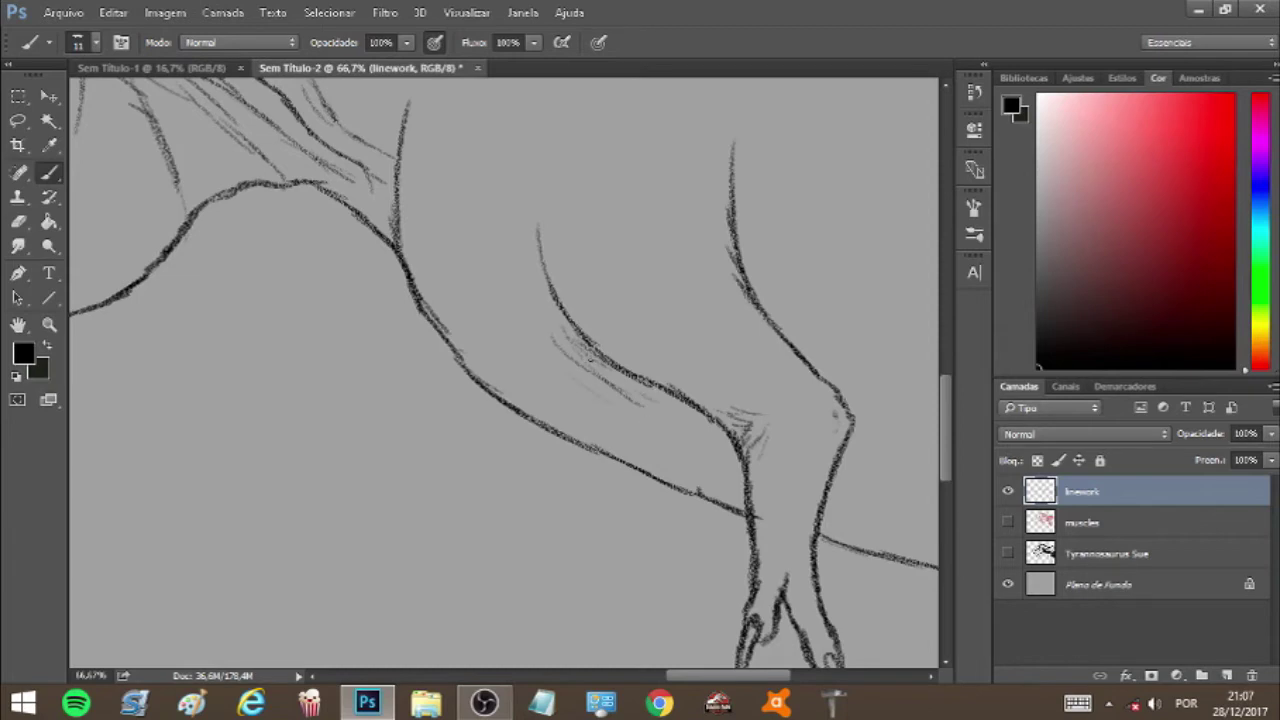
left_click_drag(532, 226, 552, 318)
left_click_drag(512, 262, 548, 366)
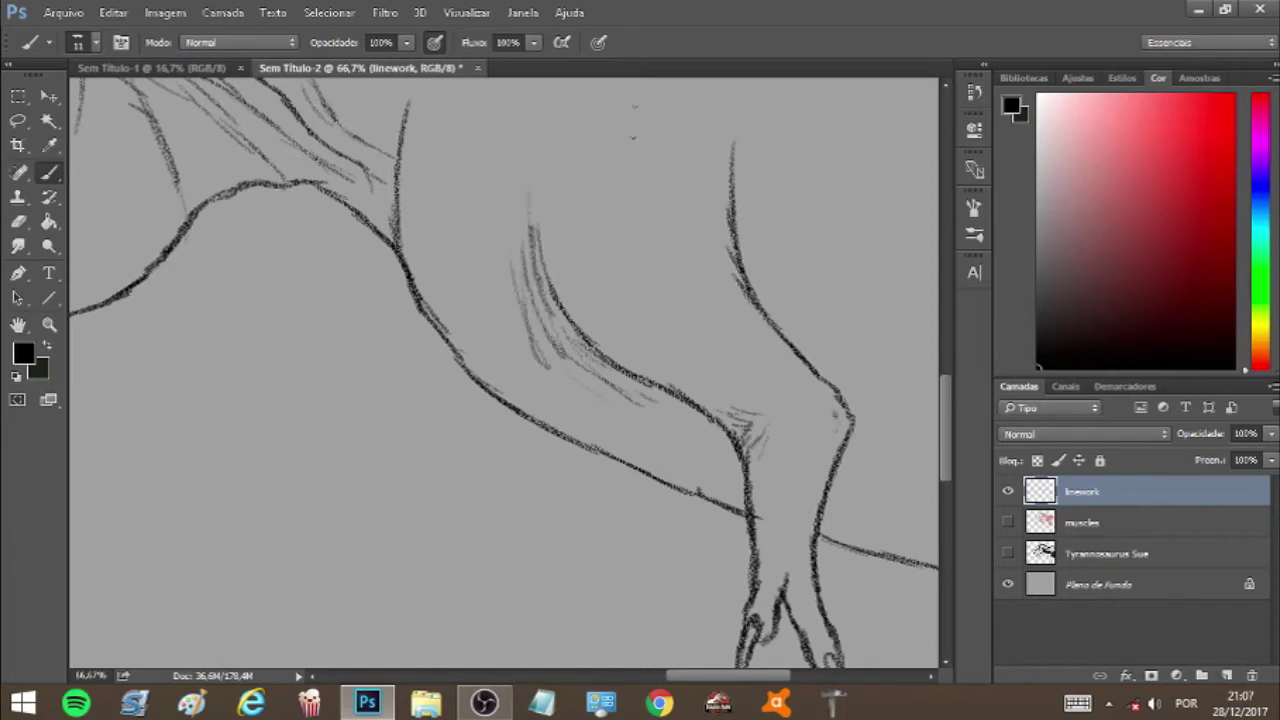
Step: Add light parallel strokes along the rear contour of the upper arm
mouse_move(756, 248)
left_mouse_down()
mouse_move(762, 298)
mouse_move(806, 334)
left_mouse_up()
left_click_drag(742, 168, 748, 246)
scroll(504, 372, "up", 8)
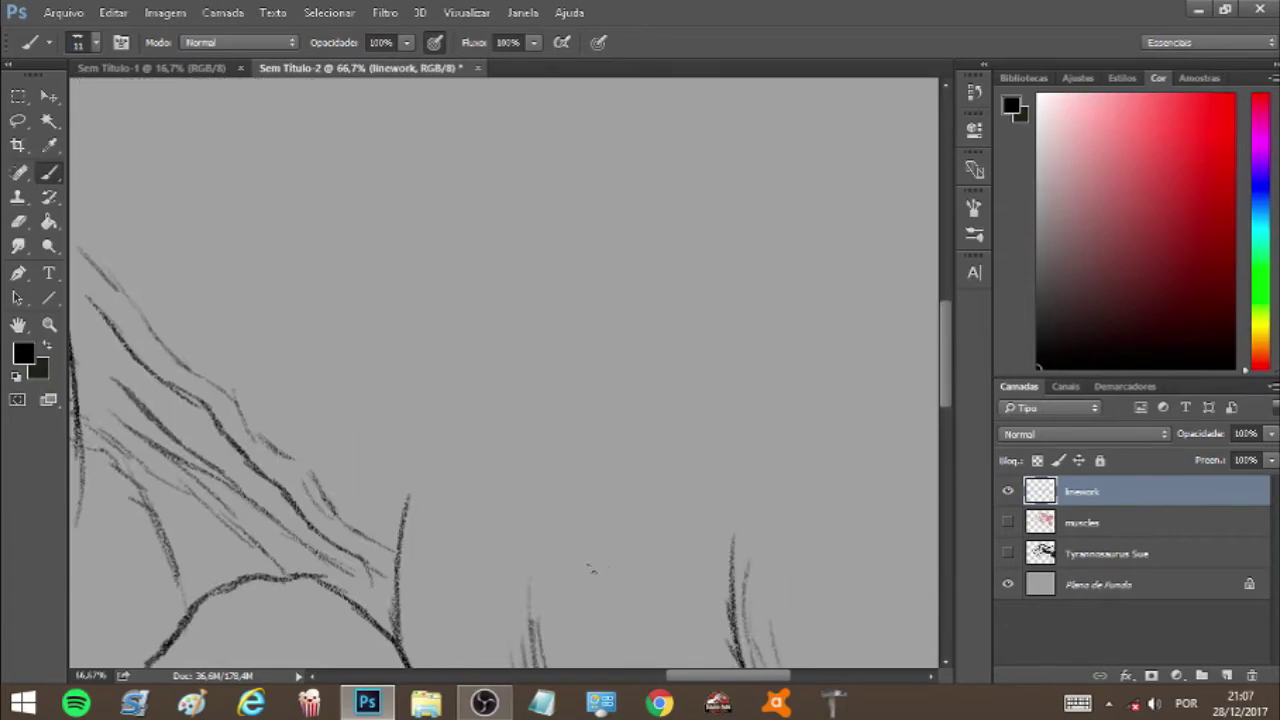
left_click_drag(698, 682, 671, 678)
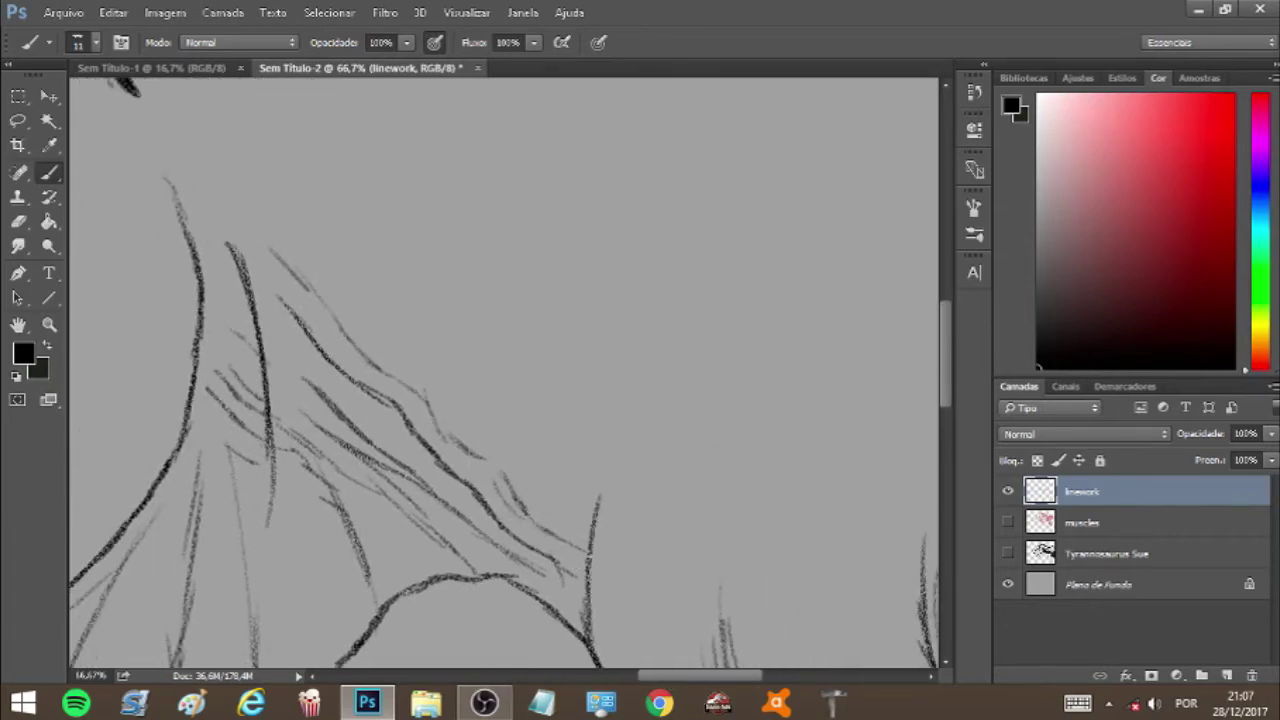
Step: Extend the upper arm's rear contour upward and hatch the crease where the shoulder skin folds meet it
mouse_move(588, 536)
left_mouse_down()
mouse_move(552, 510)
mouse_move(608, 422)
left_mouse_up()
left_click_drag(578, 622, 570, 556)
left_click_drag(574, 626, 566, 536)
mouse_move(585, 620)
left_mouse_down()
mouse_move(563, 548)
mouse_move(556, 620)
left_mouse_up()
left_click_drag(604, 482, 586, 598)
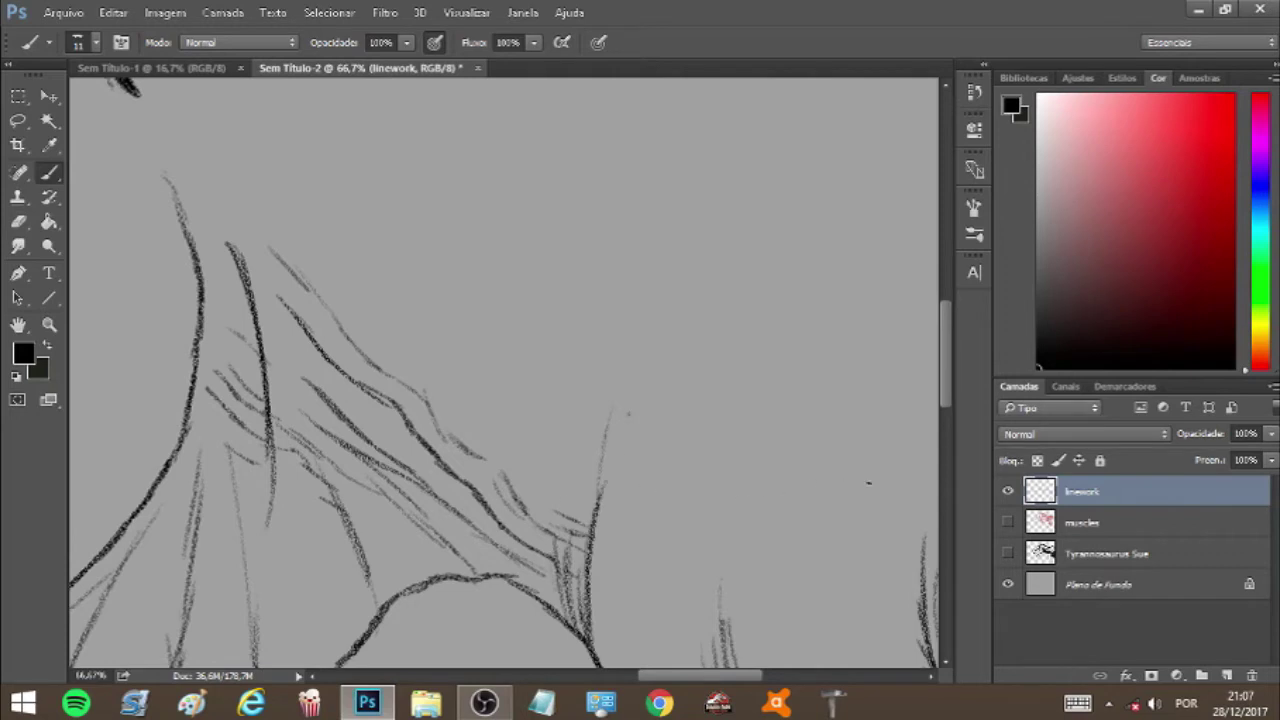
Step: Add short light crease strokes beneath the back outline, around its dip and along the slope of the neck
left_click_drag(946, 376, 949, 300)
left_click_drag(603, 280, 609, 382)
left_click_drag(658, 286, 664, 320)
left_click_drag(667, 280, 678, 318)
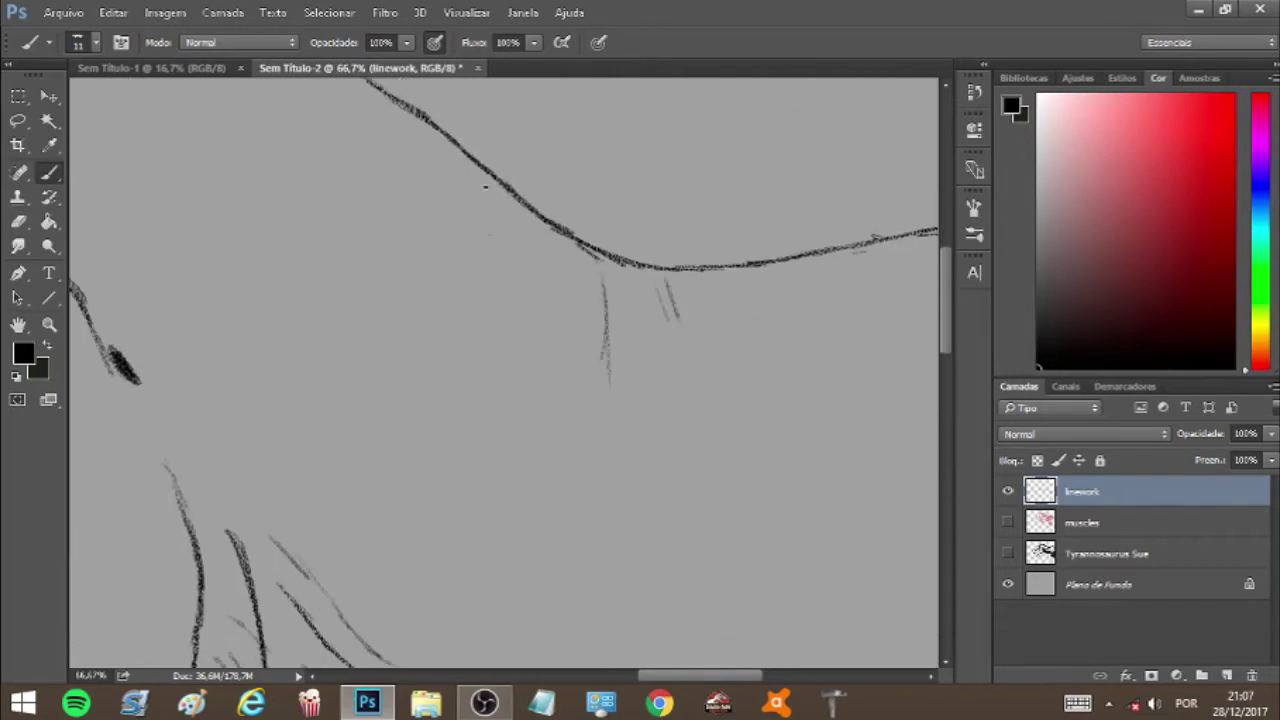
left_click_drag(488, 176, 477, 238)
left_click_drag(418, 124, 402, 146)
left_click_drag(398, 128, 368, 178)
Step: Add short slanted crease strokes beneath the arched top of the neck
left_click_drag(666, 677, 632, 678)
left_click_drag(945, 296, 945, 275)
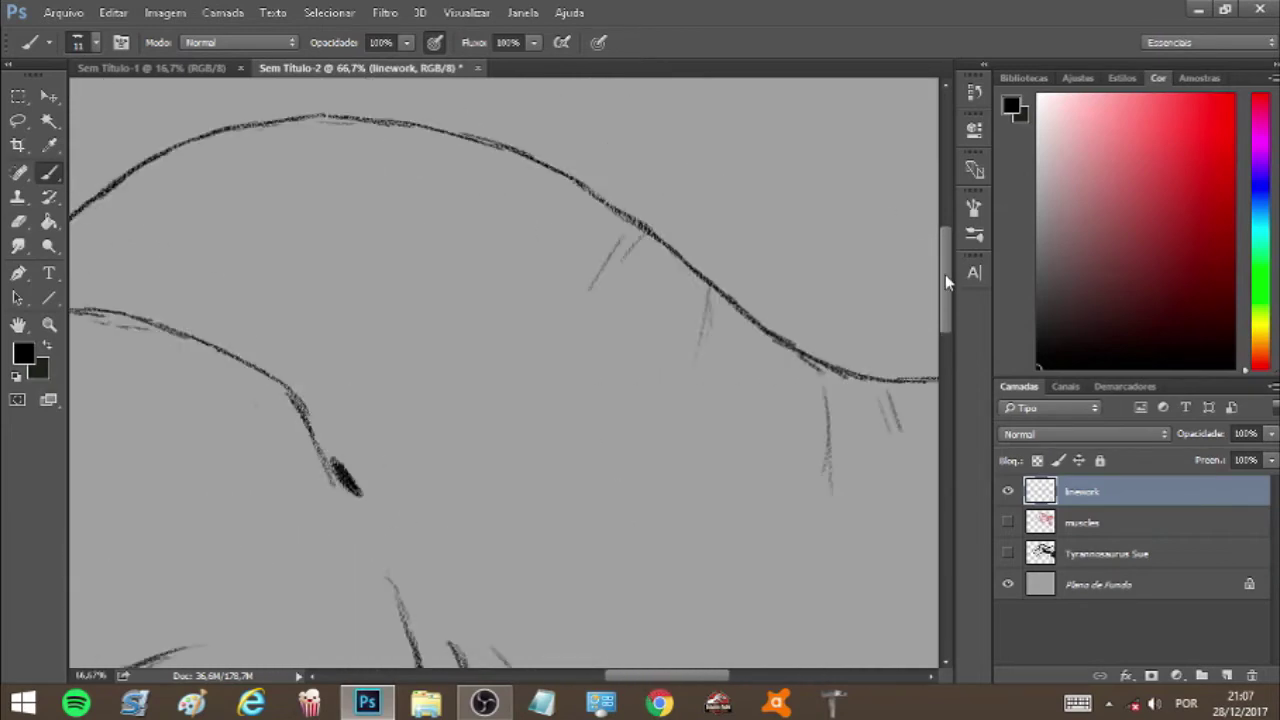
scroll(945, 276, "up", 3)
left_click_drag(104, 218, 146, 237)
left_click_drag(200, 162, 230, 188)
mouse_move(294, 154)
left_mouse_down()
mouse_move(322, 180)
mouse_move(327, 161)
left_mouse_up()
left_click_drag(392, 150, 410, 175)
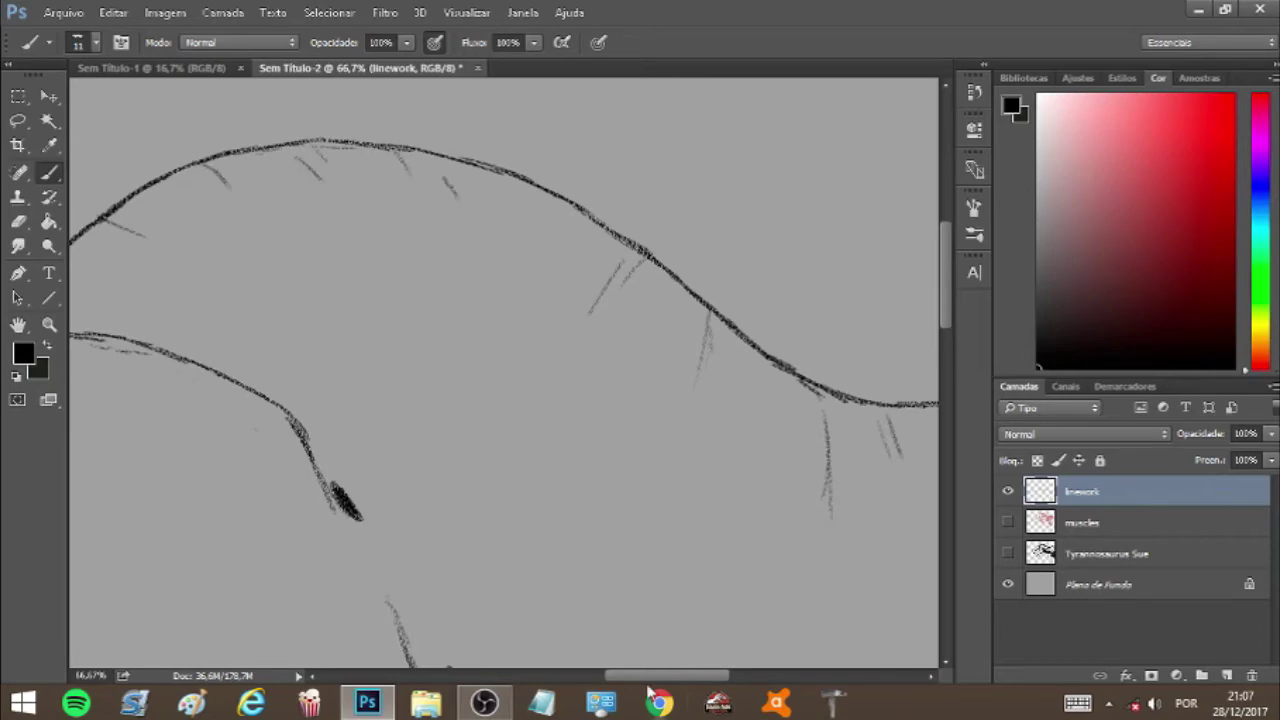
Step: Draw light crease lines behind the nostril and short vertical strokes above the front upper teeth
scroll(600, 650, "left", 7)
scroll(952, 304, "down", 5)
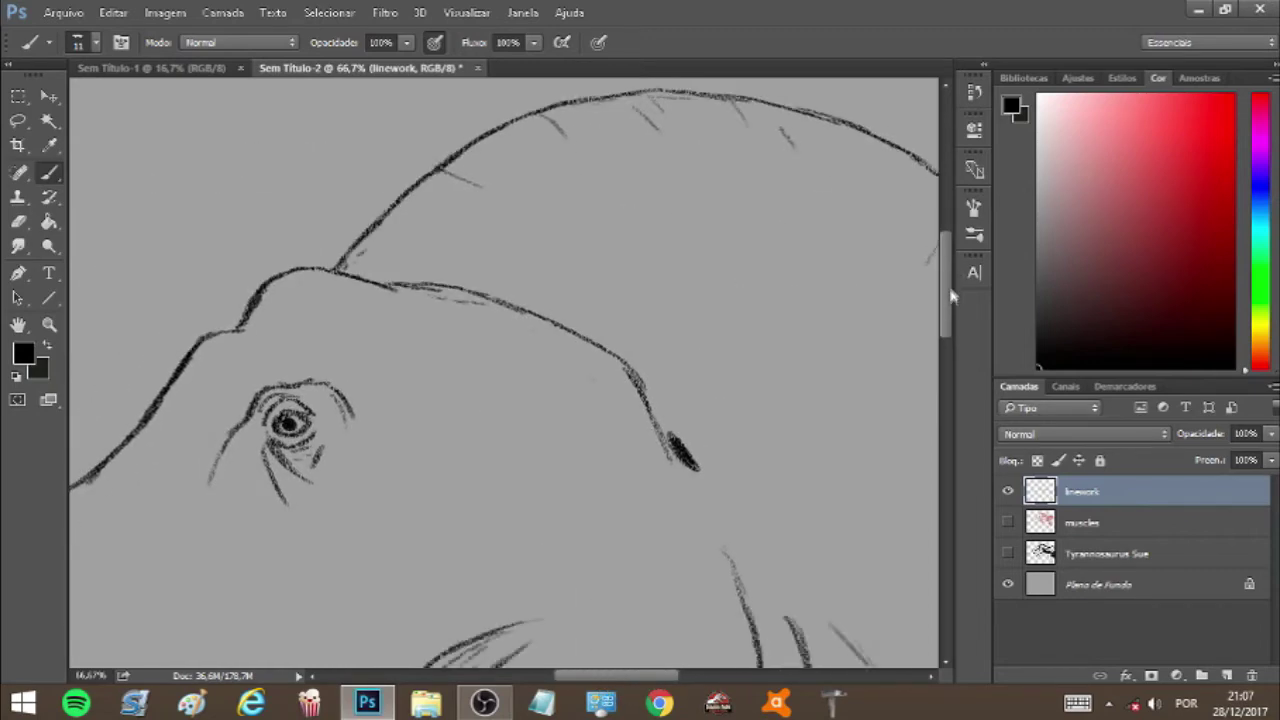
left_click_drag(612, 678, 541, 678)
mouse_move(952, 328)
left_mouse_down()
mouse_move(950, 378)
mouse_move(949, 334)
left_mouse_up()
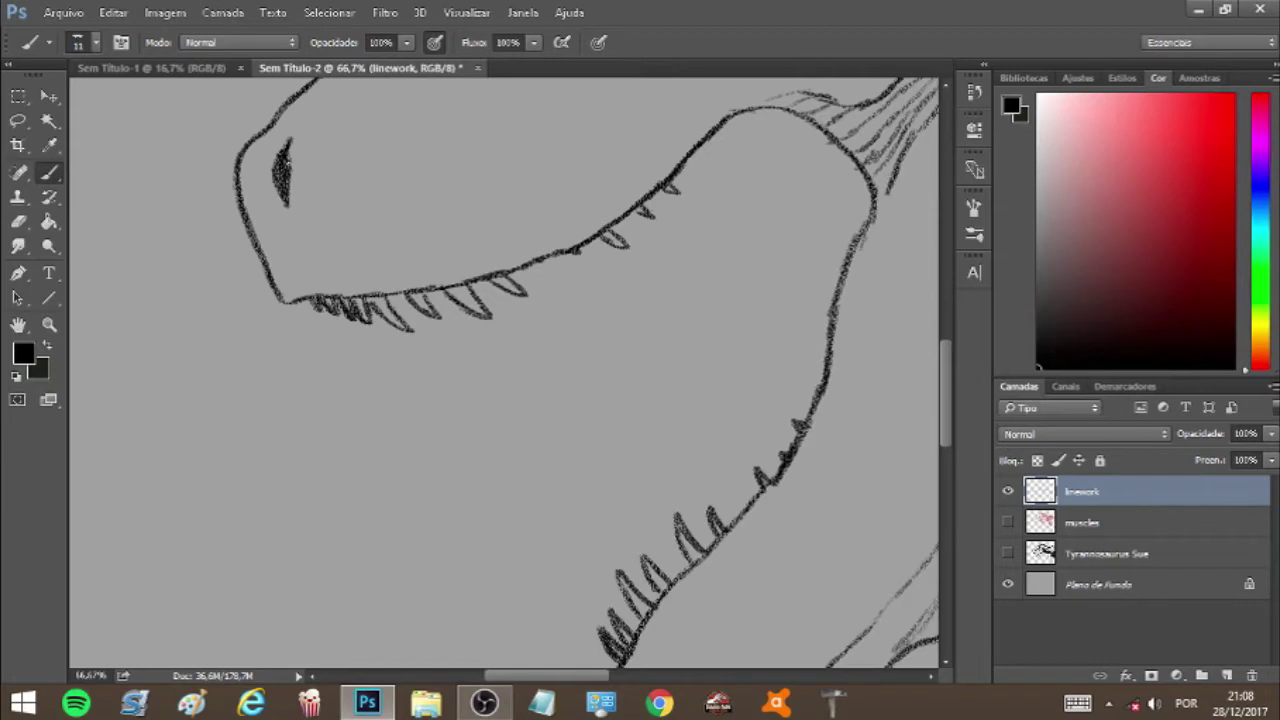
scroll(500, 370, "up", 5)
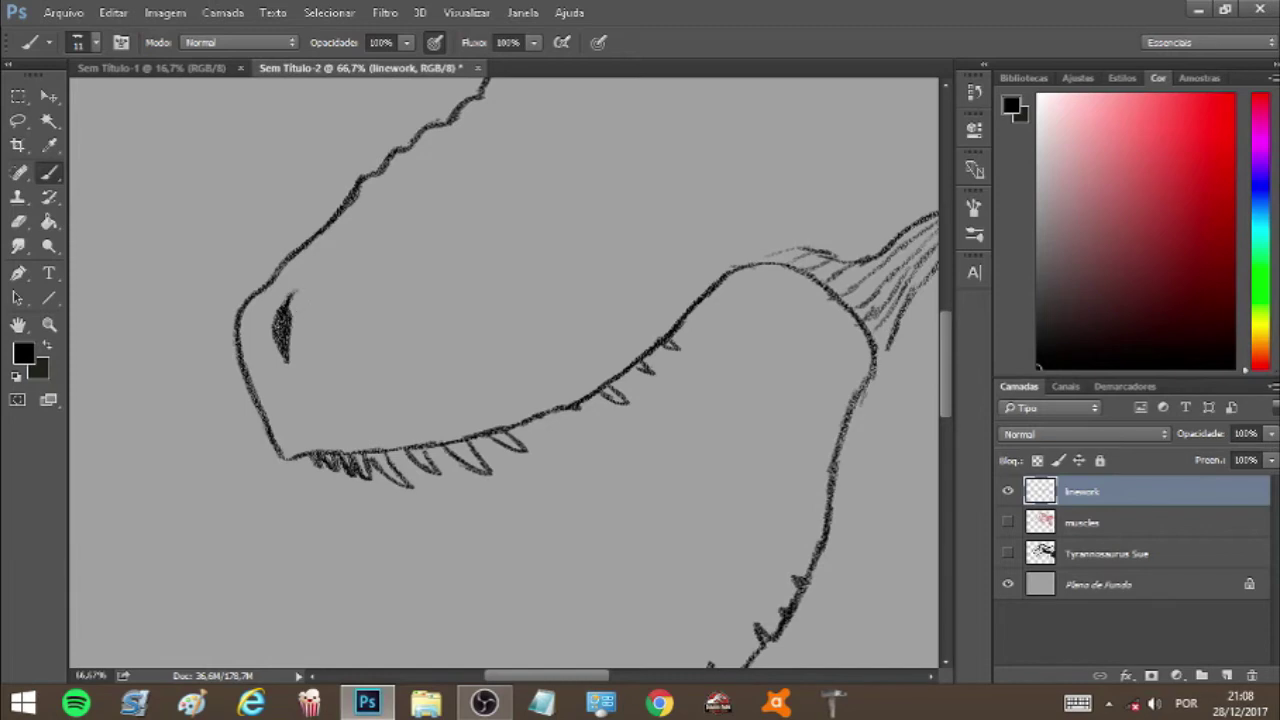
mouse_move(305, 362)
left_mouse_down()
mouse_move(347, 321)
mouse_move(350, 280)
left_mouse_up()
mouse_move(436, 419)
left_mouse_down()
mouse_move(442, 438)
mouse_move(442, 404)
left_mouse_up()
mouse_move(410, 446)
left_mouse_down()
mouse_move(394, 418)
mouse_move(358, 434)
mouse_move(350, 417)
left_mouse_up()
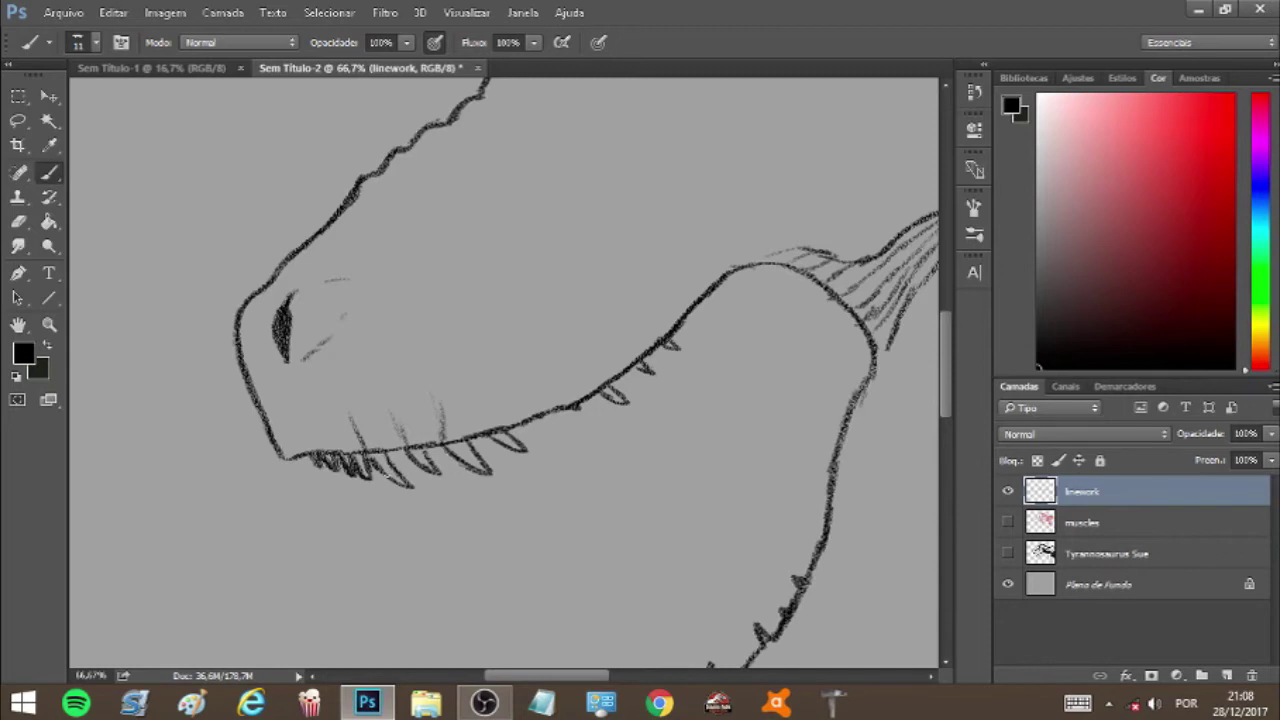
left_click_drag(446, 446, 432, 412)
left_click_drag(440, 444, 414, 386)
Step: Continue the short lip creases above the foremost and rear upper teeth
key("e")
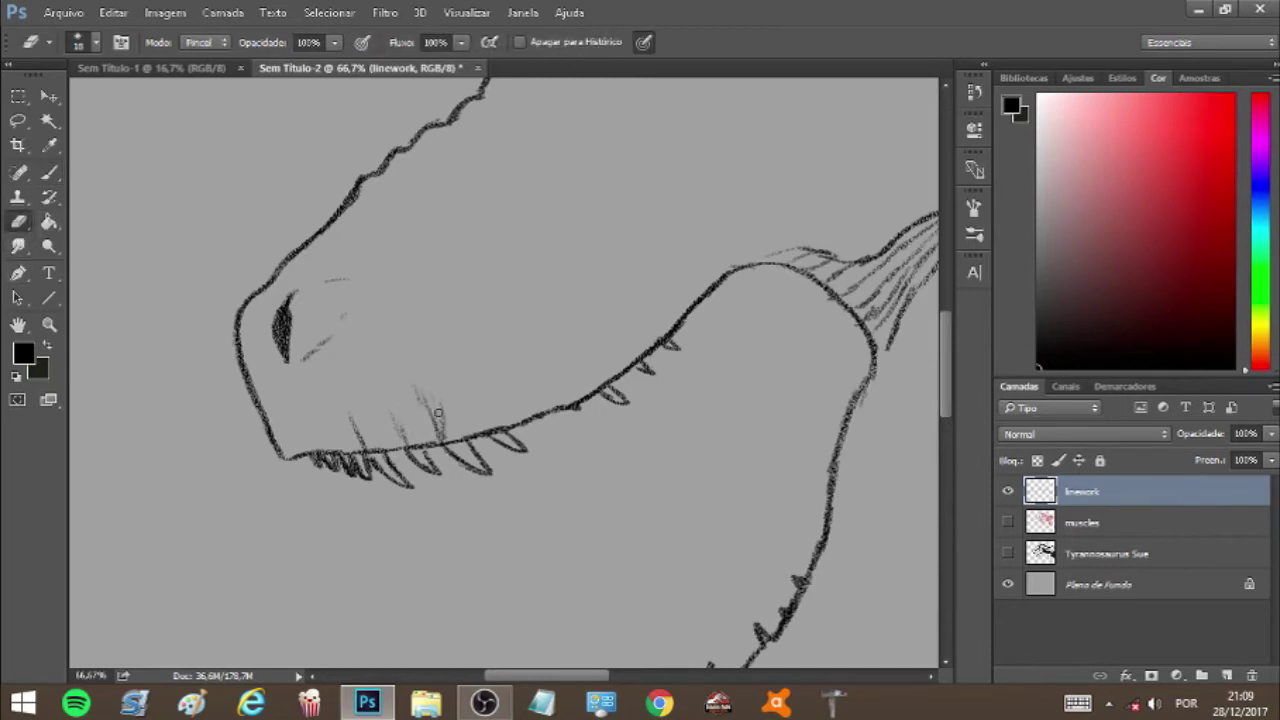
key("b")
left_click_drag(318, 447, 311, 433)
left_click_drag(490, 432, 479, 413)
left_click_drag(587, 366, 598, 386)
mouse_move(637, 318)
left_mouse_down()
mouse_move(650, 344)
mouse_move(591, 368)
left_mouse_up()
Step: Add short crease strokes on the lower jaw beneath its row of teeth
left_click_drag(942, 371, 942, 424)
left_click_drag(620, 550, 653, 565)
left_click_drag(644, 525, 632, 536)
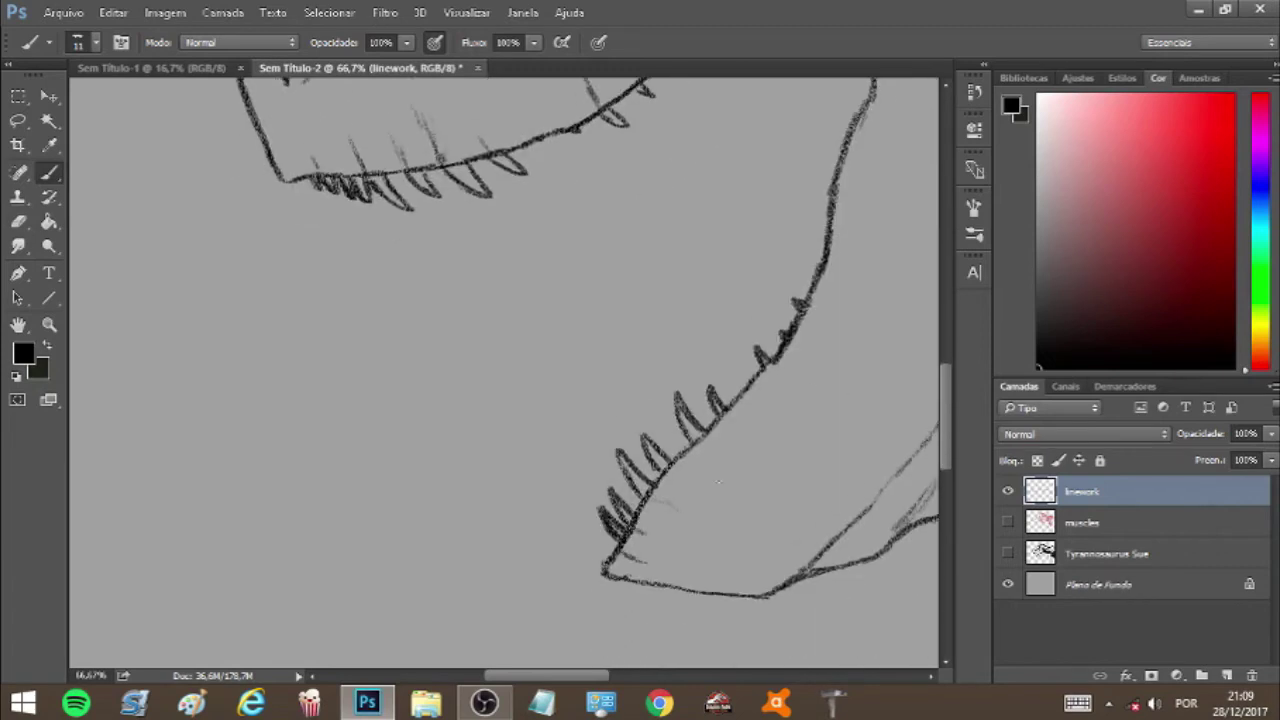
left_click_drag(694, 452, 714, 467)
Step: Draw a double-lined skin fold across the upper lip and a matching fold on the lower jaw
scroll(932, 368, "up", 4)
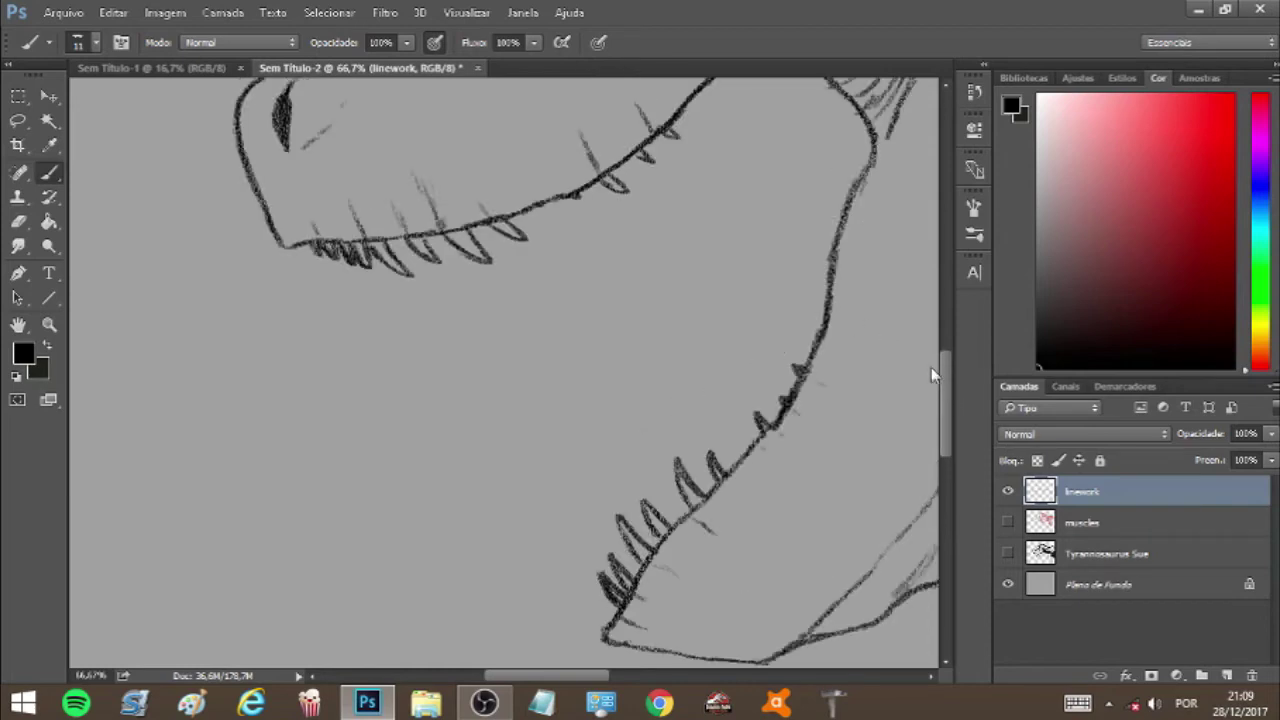
left_click_drag(544, 355, 478, 236)
mouse_move(553, 352)
left_mouse_down()
mouse_move(520, 266)
mouse_move(463, 221)
left_mouse_up()
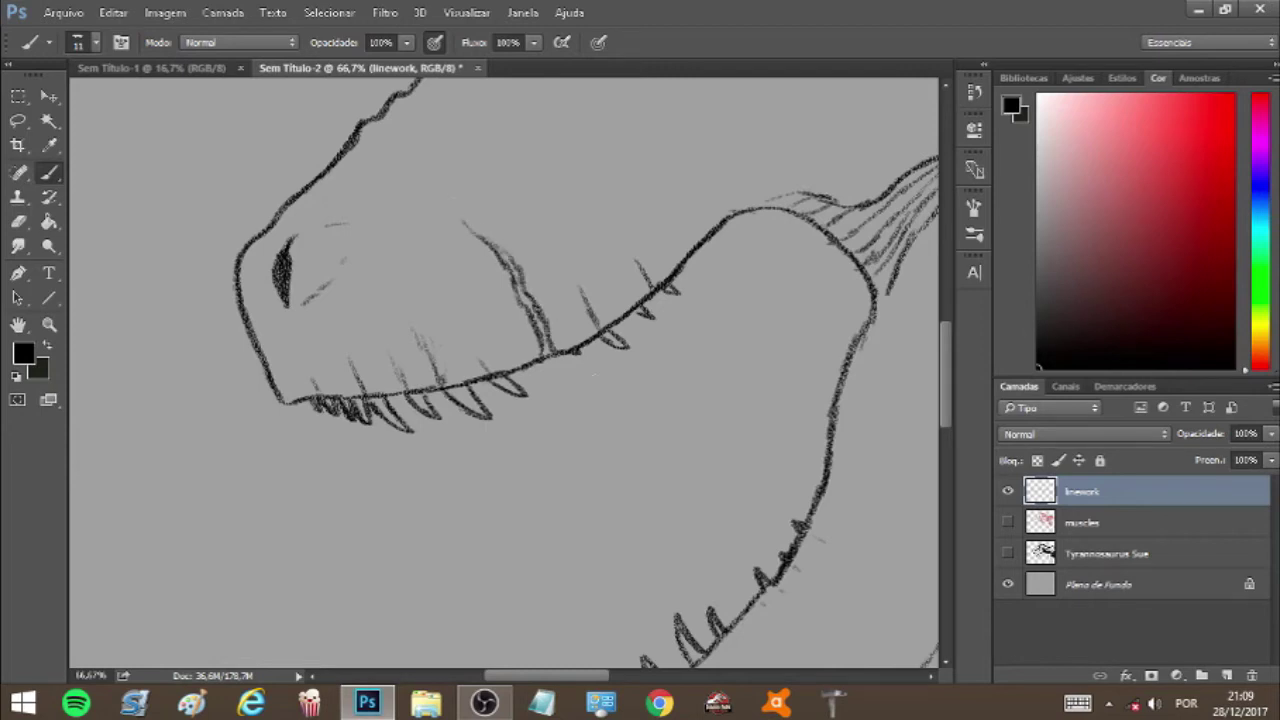
left_click_drag(947, 401, 952, 428)
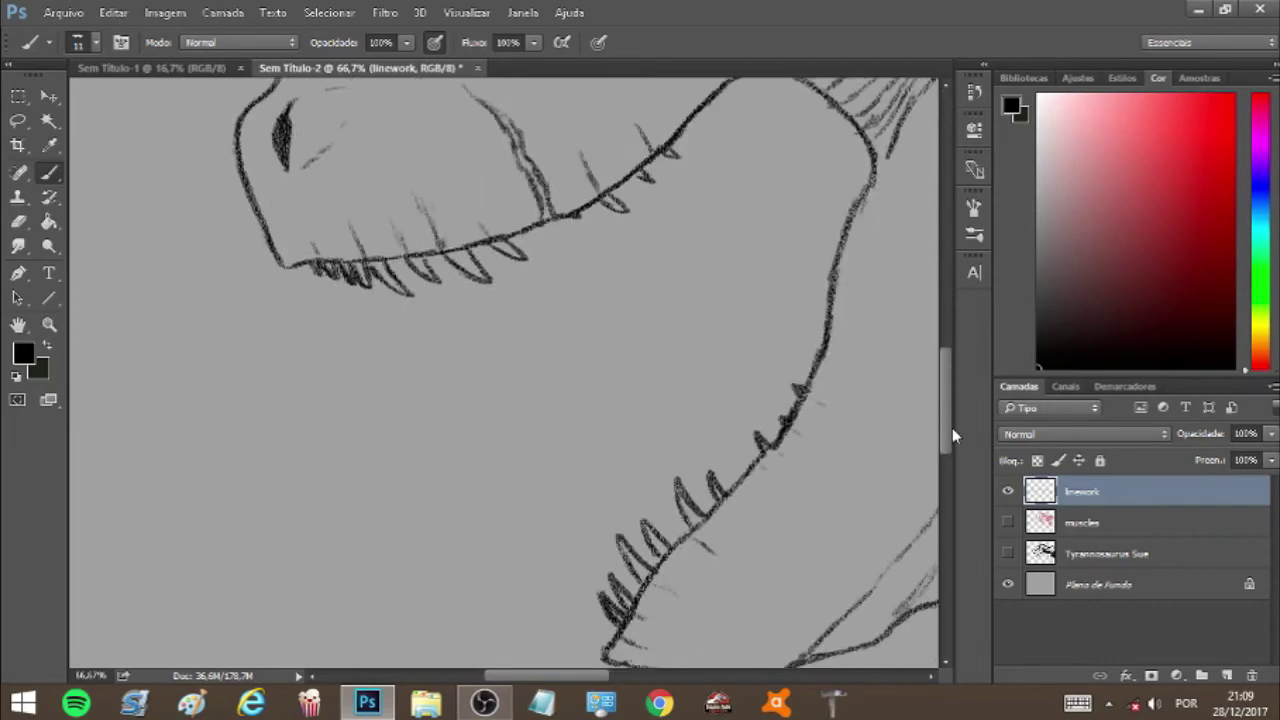
left_click_drag(745, 498, 785, 530)
left_click_drag(742, 488, 820, 558)
left_click_drag(738, 494, 768, 522)
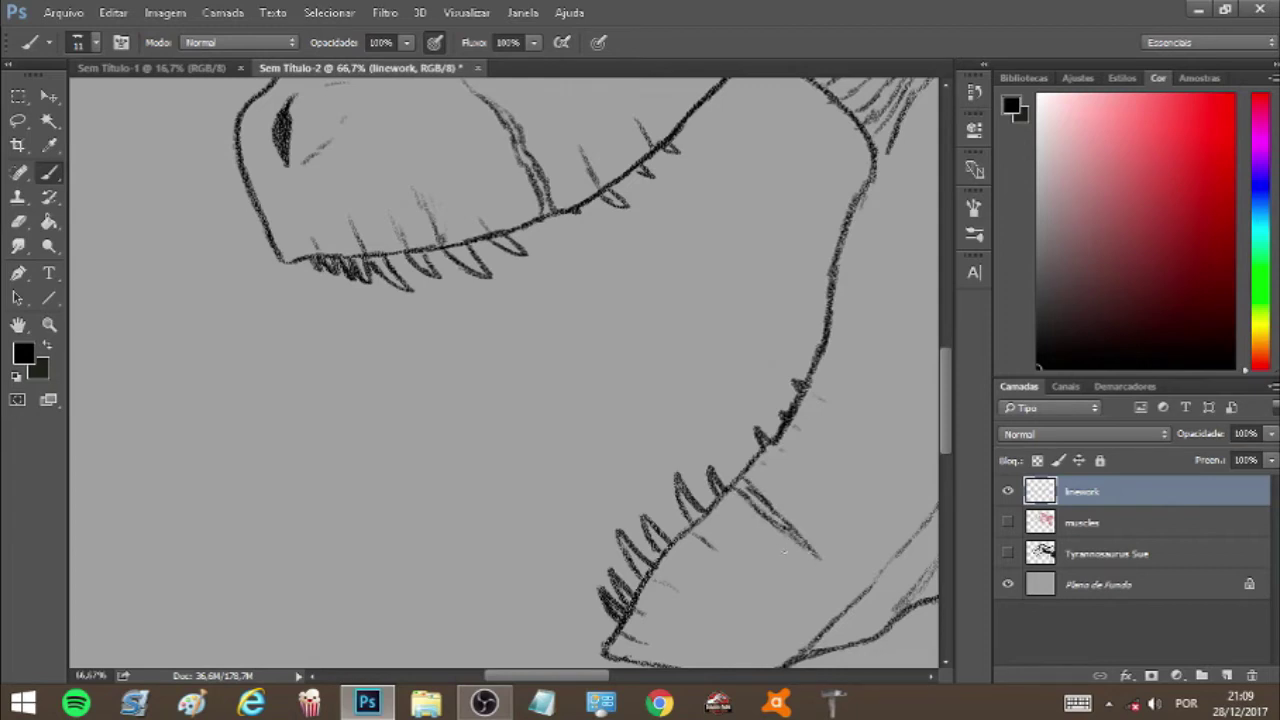
Step: Erase and redraw the lip outlines at both skin folds to form small notches
left_click(18, 221)
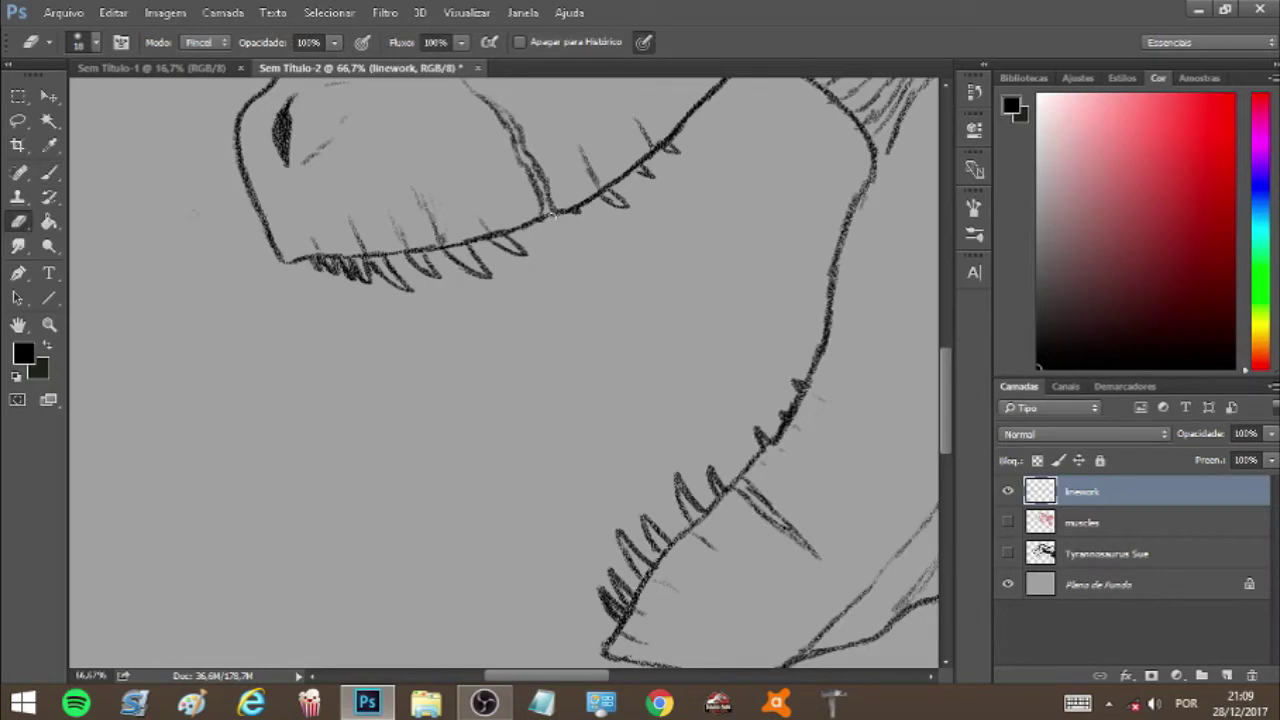
left_click(547, 219)
left_click(49, 172)
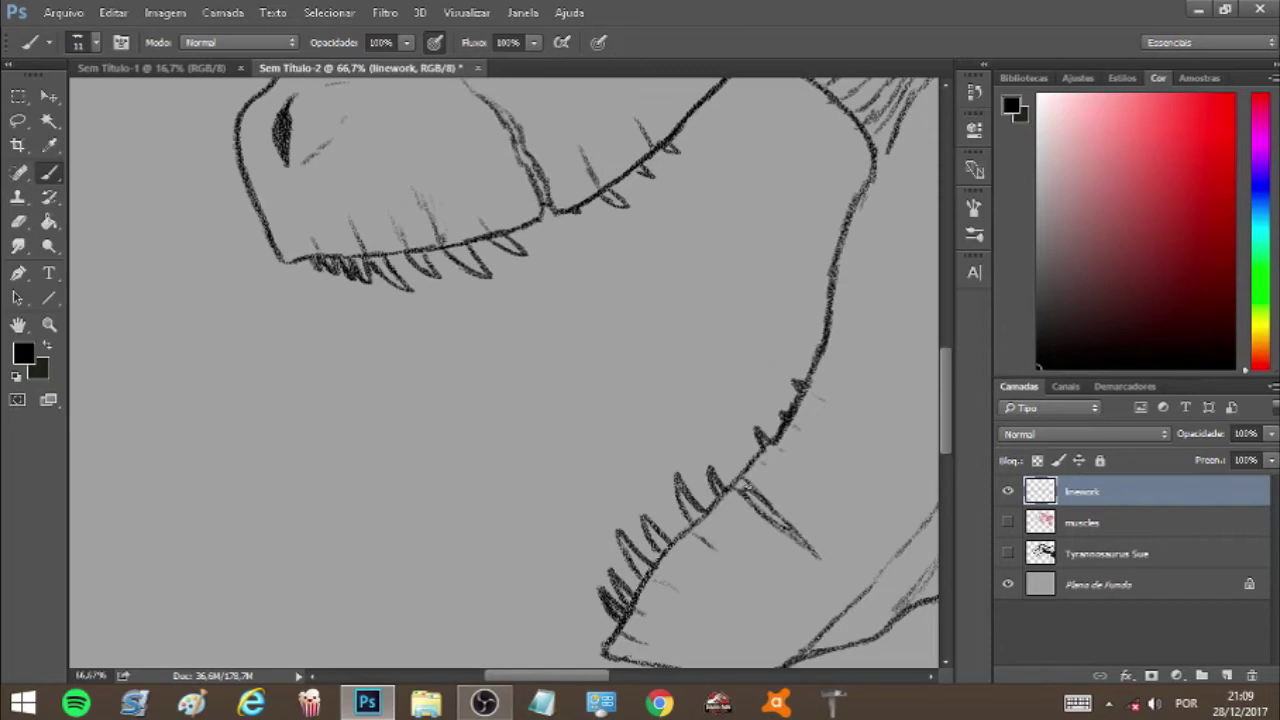
left_click(18, 221)
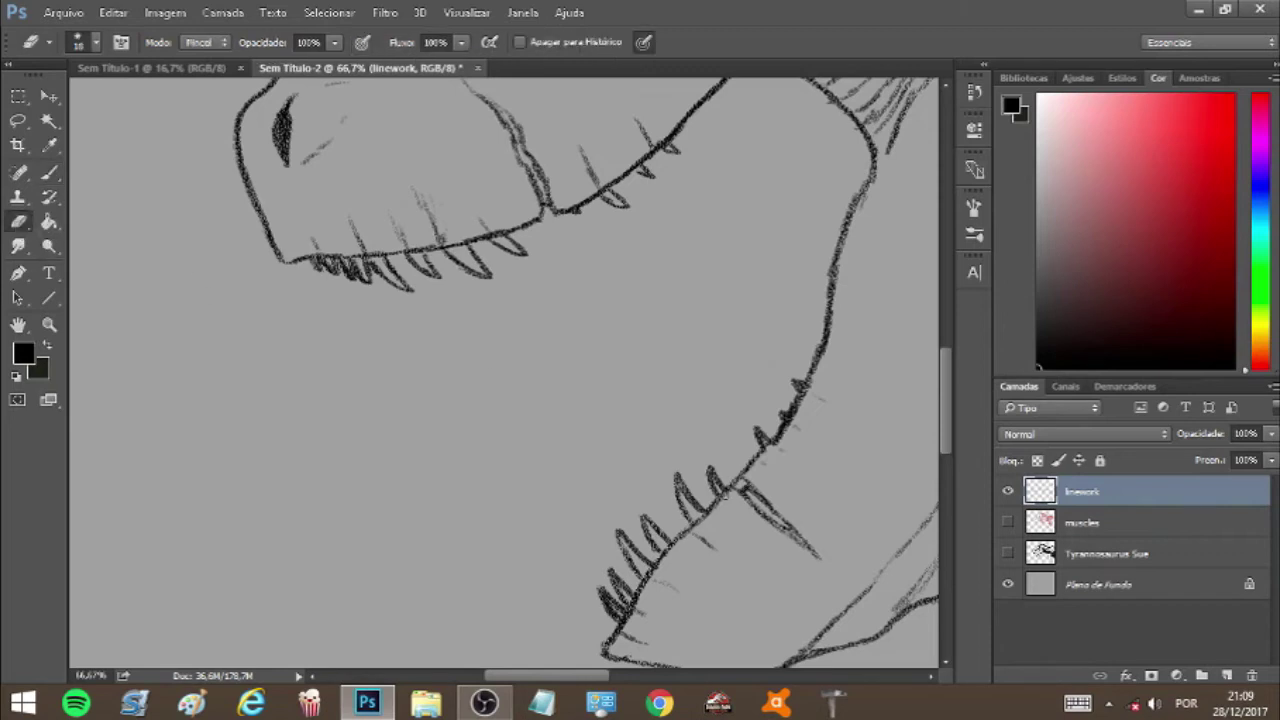
Step: Draw the wavy lower edge of the bumpy snout ridge and fill the ridge with short creases
left_click(466, 12)
left_click(471, 149)
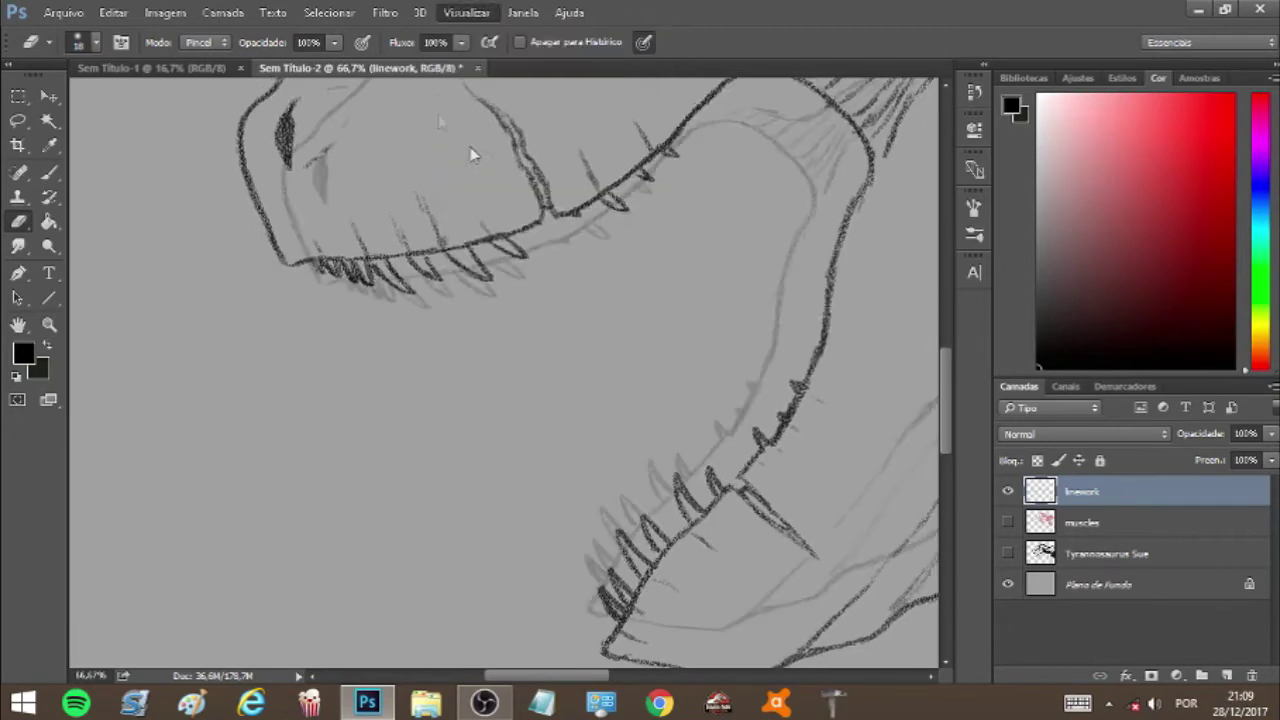
left_click(49, 172)
left_click_drag(946, 394, 948, 322)
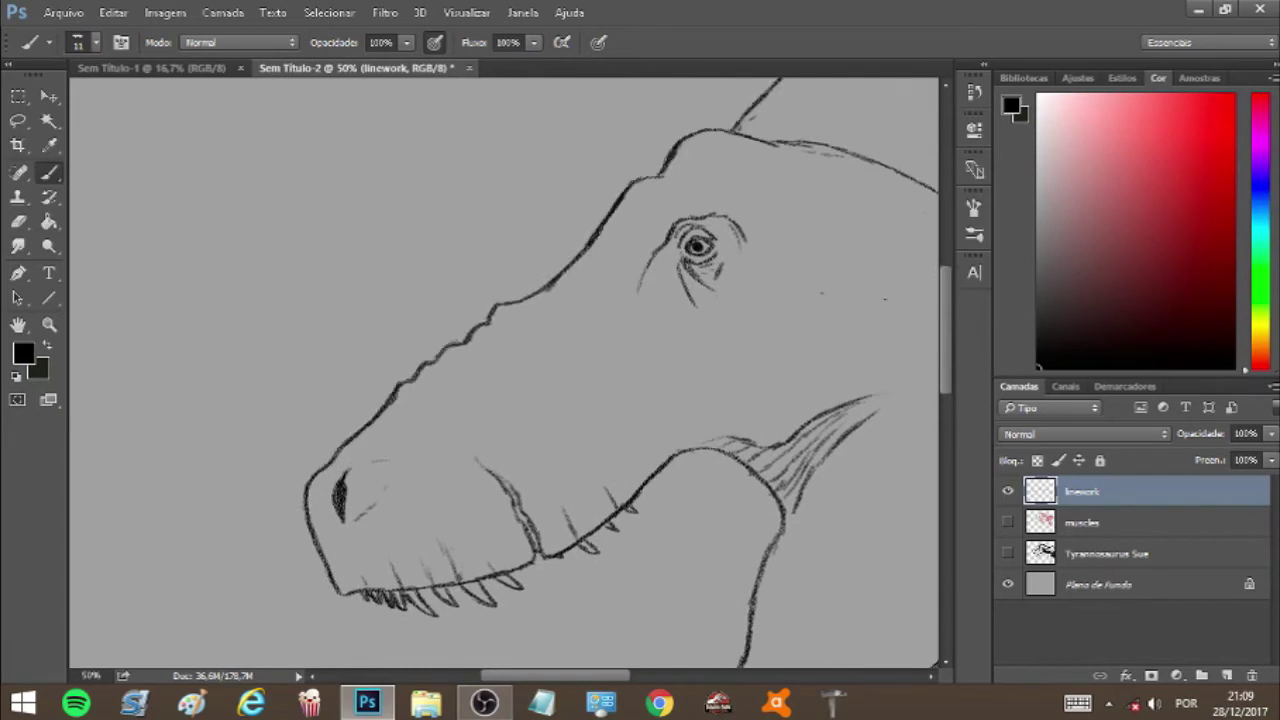
mouse_move(378, 436)
left_mouse_down()
mouse_move(480, 384)
mouse_move(520, 324)
left_mouse_up()
mouse_move(470, 358)
left_mouse_down()
mouse_move(478, 348)
mouse_move(444, 359)
mouse_move(458, 359)
left_mouse_up()
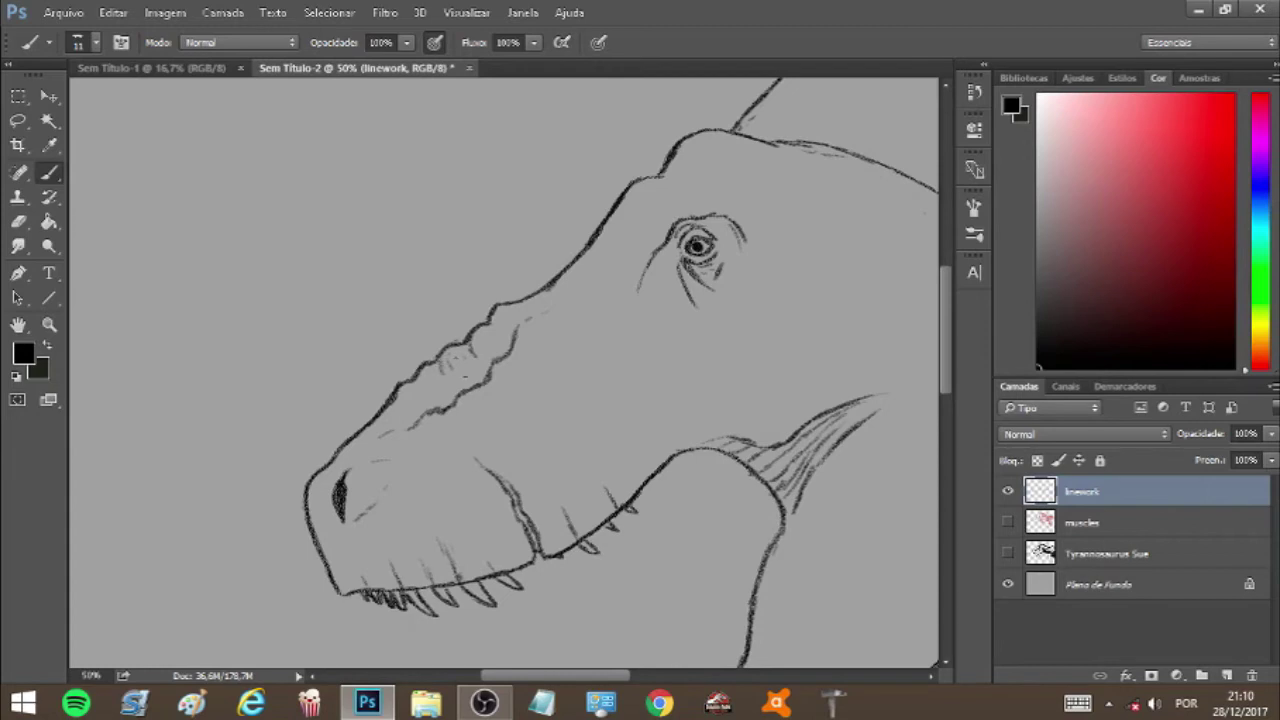
left_click_drag(392, 406, 406, 430)
left_click_drag(494, 328, 508, 344)
left_click_drag(518, 321, 515, 332)
left_click_drag(448, 389, 450, 399)
Step: Hatch the skin in front of the eye and on the brow above it
mouse_move(623, 227)
left_mouse_down()
mouse_move(638, 287)
mouse_move(594, 234)
mouse_move(611, 285)
mouse_move(594, 262)
mouse_move(589, 289)
mouse_move(622, 272)
mouse_move(639, 287)
mouse_move(597, 233)
mouse_move(576, 284)
left_mouse_up()
left_click_drag(692, 148, 719, 204)
left_click_drag(723, 186, 735, 216)
left_click_drag(735, 142, 733, 184)
left_click_drag(745, 186, 749, 208)
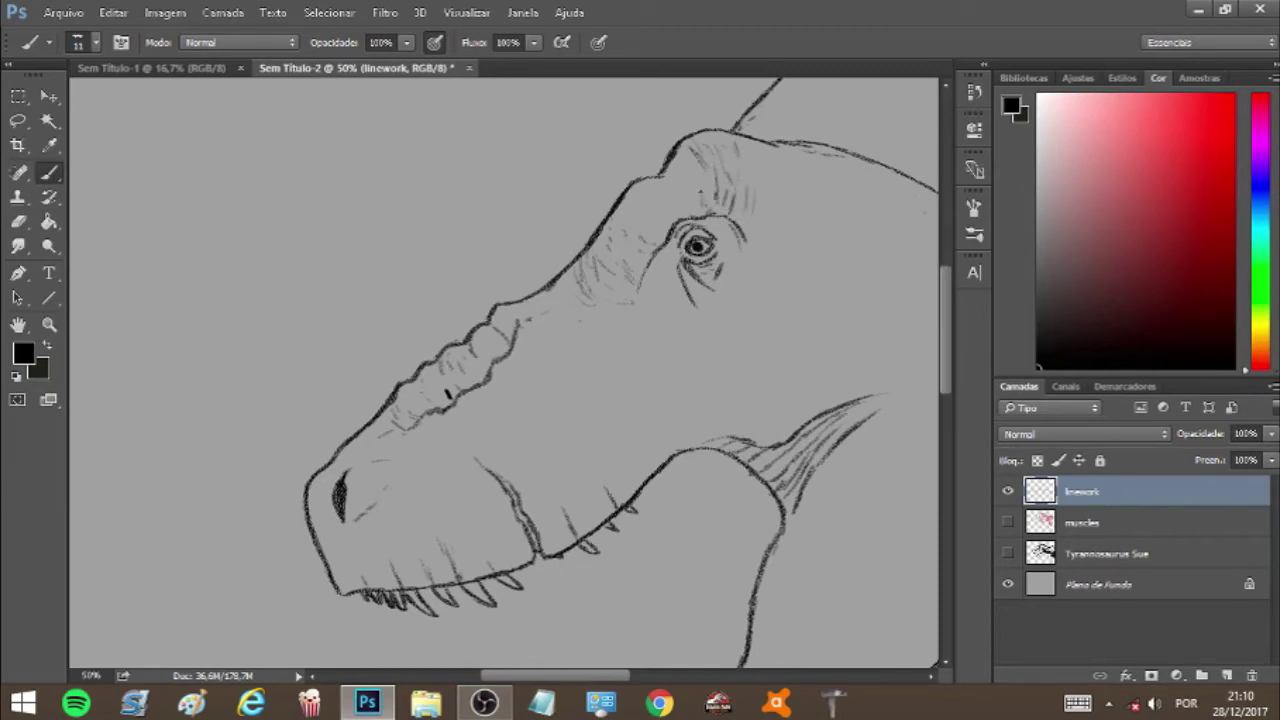
Step: Fill the area between the brow and the front of the eye with short wrinkle strokes
left_click_drag(699, 183, 694, 214)
left_click_drag(690, 166, 672, 195)
mouse_move(687, 197)
left_mouse_down()
mouse_move(683, 213)
mouse_move(650, 198)
mouse_move(642, 208)
left_mouse_up()
left_click_drag(664, 198, 636, 212)
left_click_drag(650, 214, 619, 241)
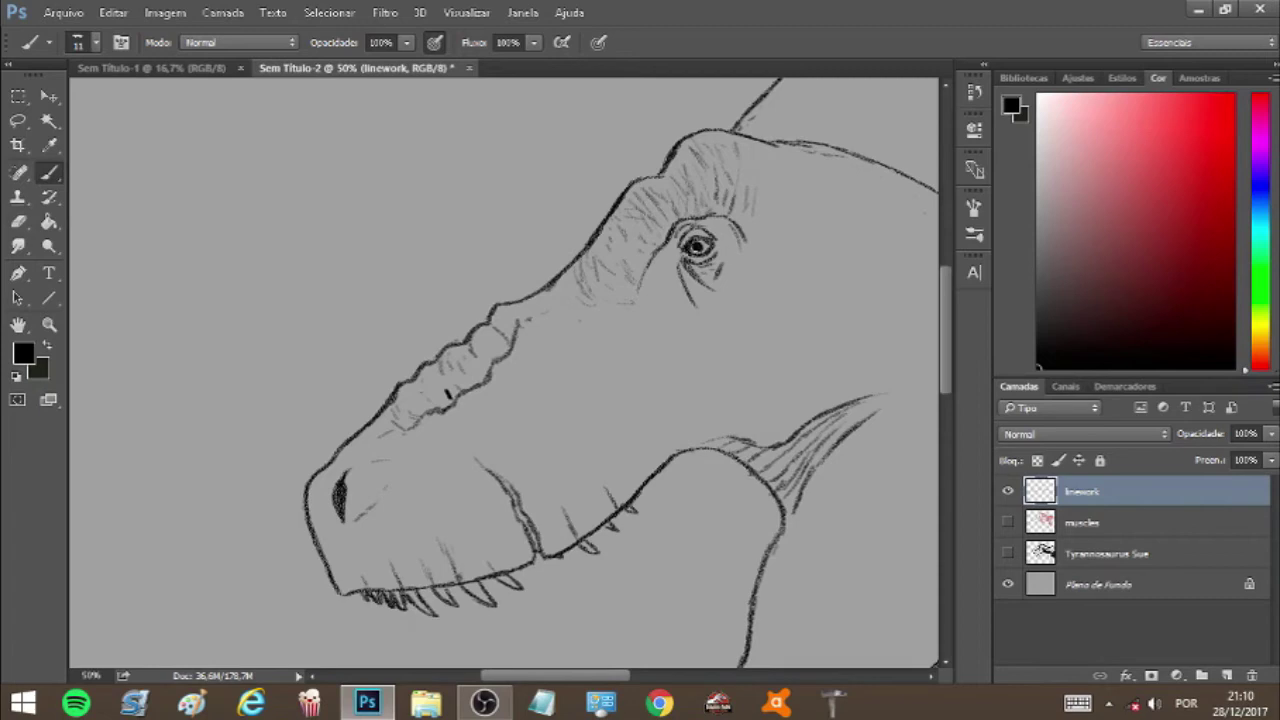
left_click_drag(652, 262, 644, 285)
left_click_drag(945, 328, 943, 358)
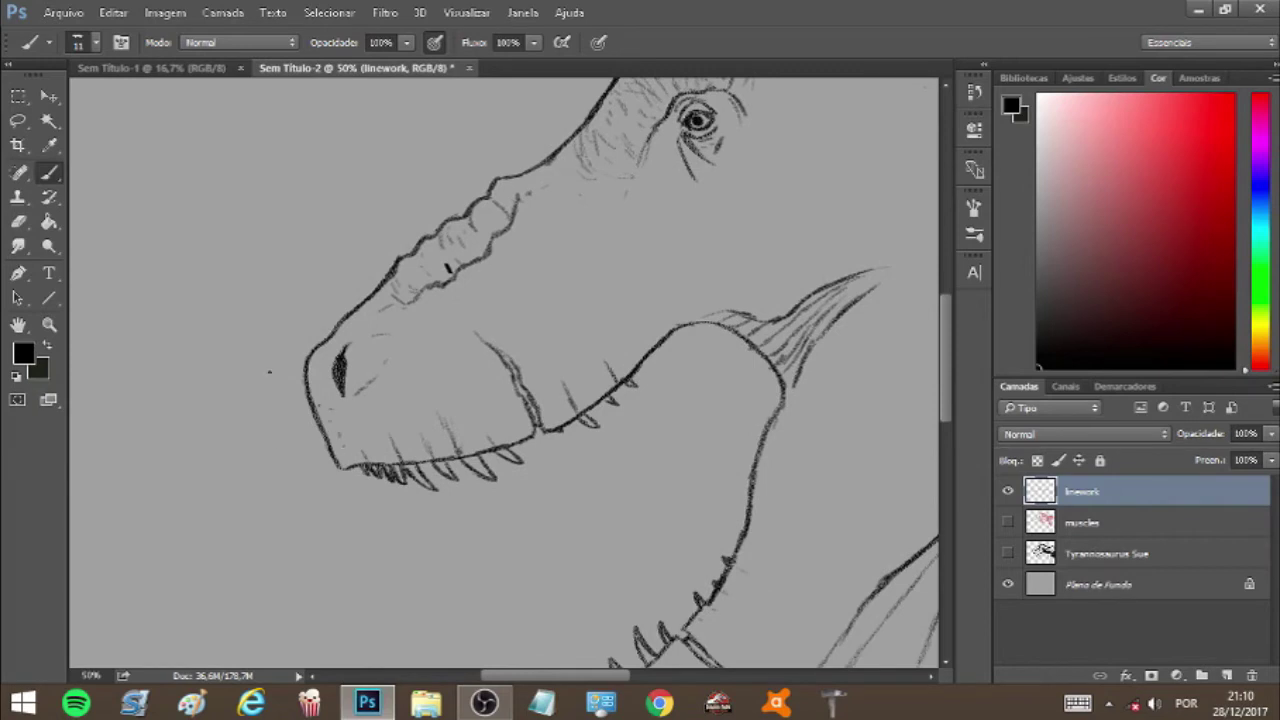
left_click_drag(334, 466, 322, 482)
mouse_move(328, 446)
left_mouse_down()
mouse_move(314, 462)
mouse_move(308, 452)
left_mouse_up()
left_click(18, 221)
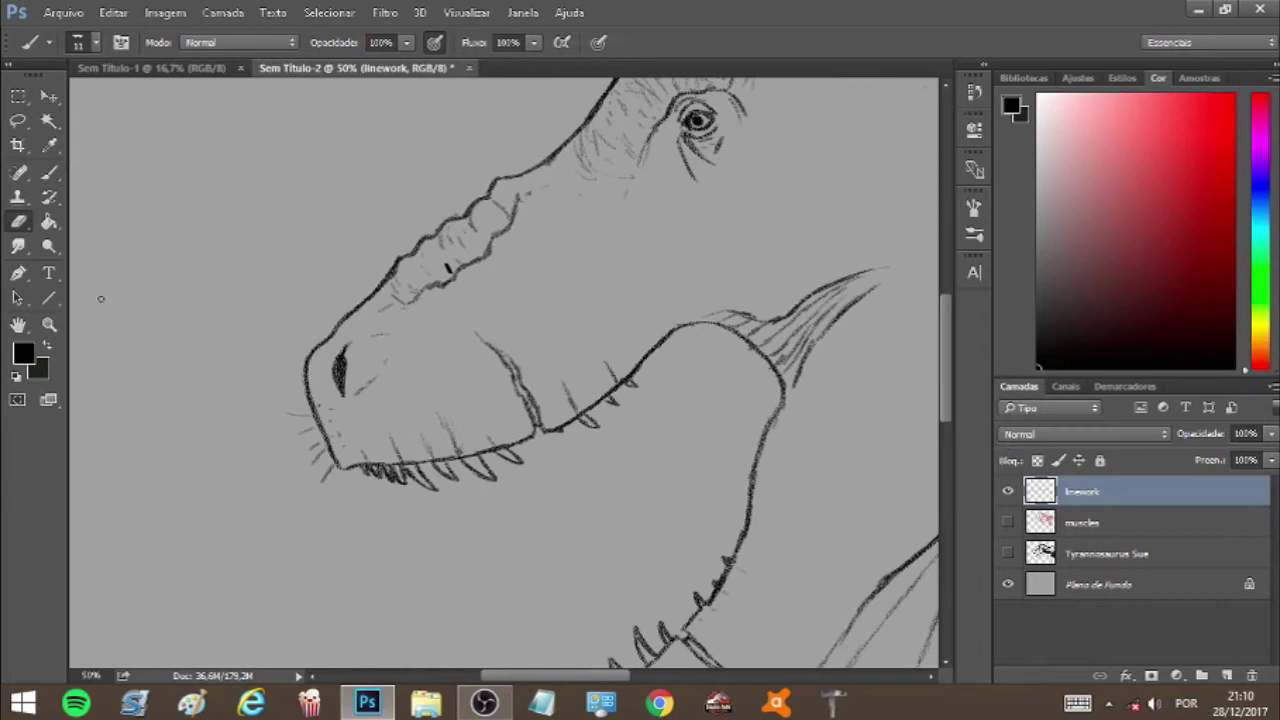
left_click_drag(322, 476, 310, 450)
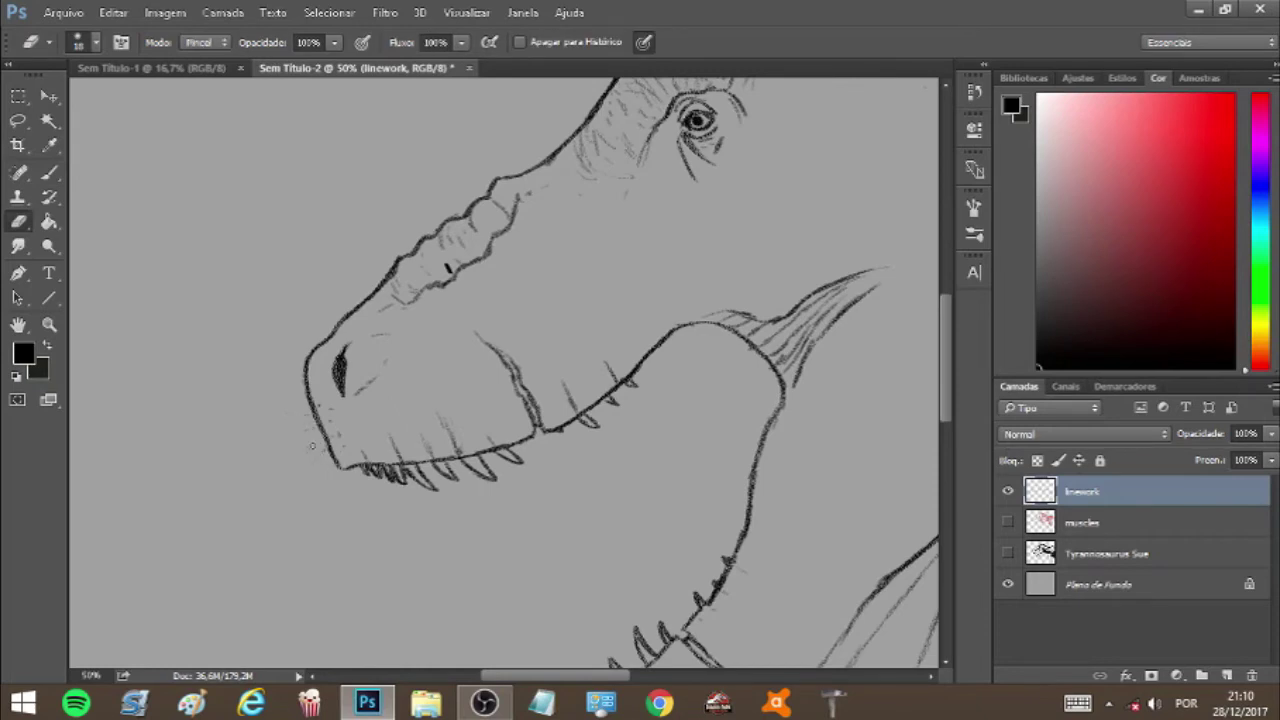
Step: Touch up the upper eyelid and add a short stroke to the jaw outline below the mouth corner
mouse_move(946, 352)
left_mouse_down()
mouse_move(943, 398)
mouse_move(946, 313)
left_mouse_up()
left_click(50, 174)
left_click_drag(697, 159, 712, 169)
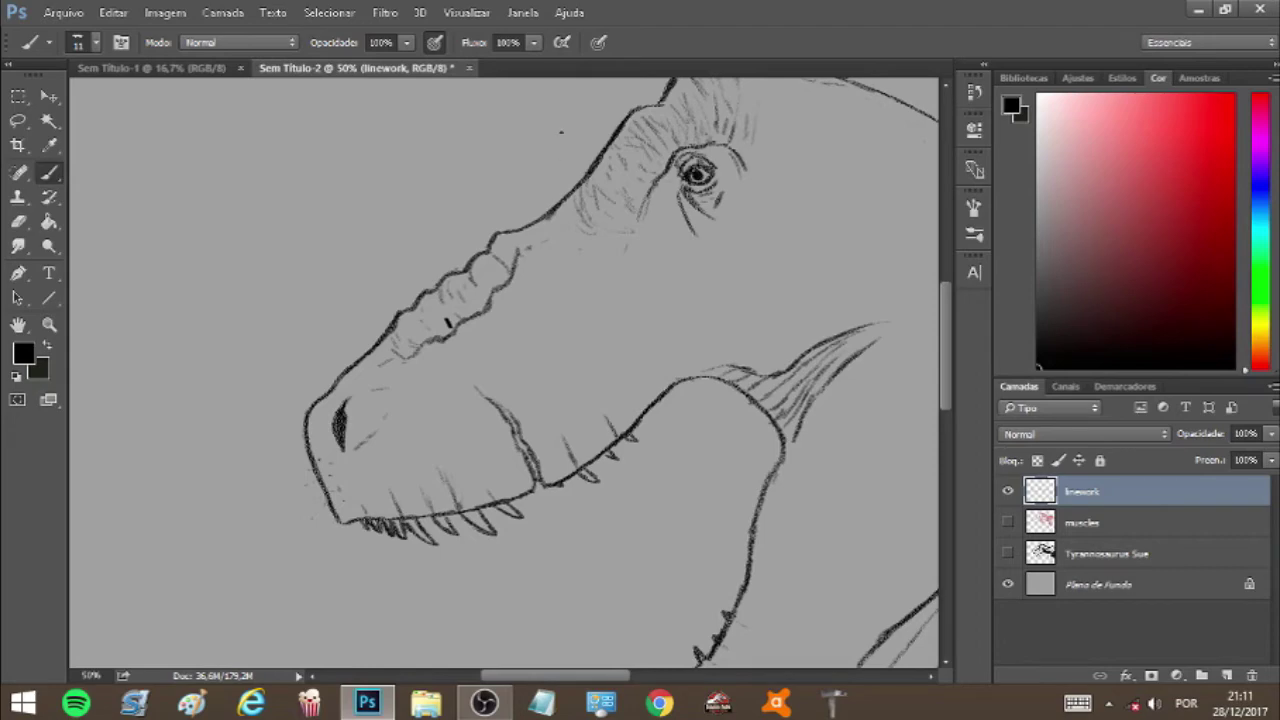
left_click_drag(611, 677, 666, 678)
mouse_move(952, 352)
left_mouse_down()
mouse_move(952, 388)
mouse_move(952, 376)
left_mouse_up()
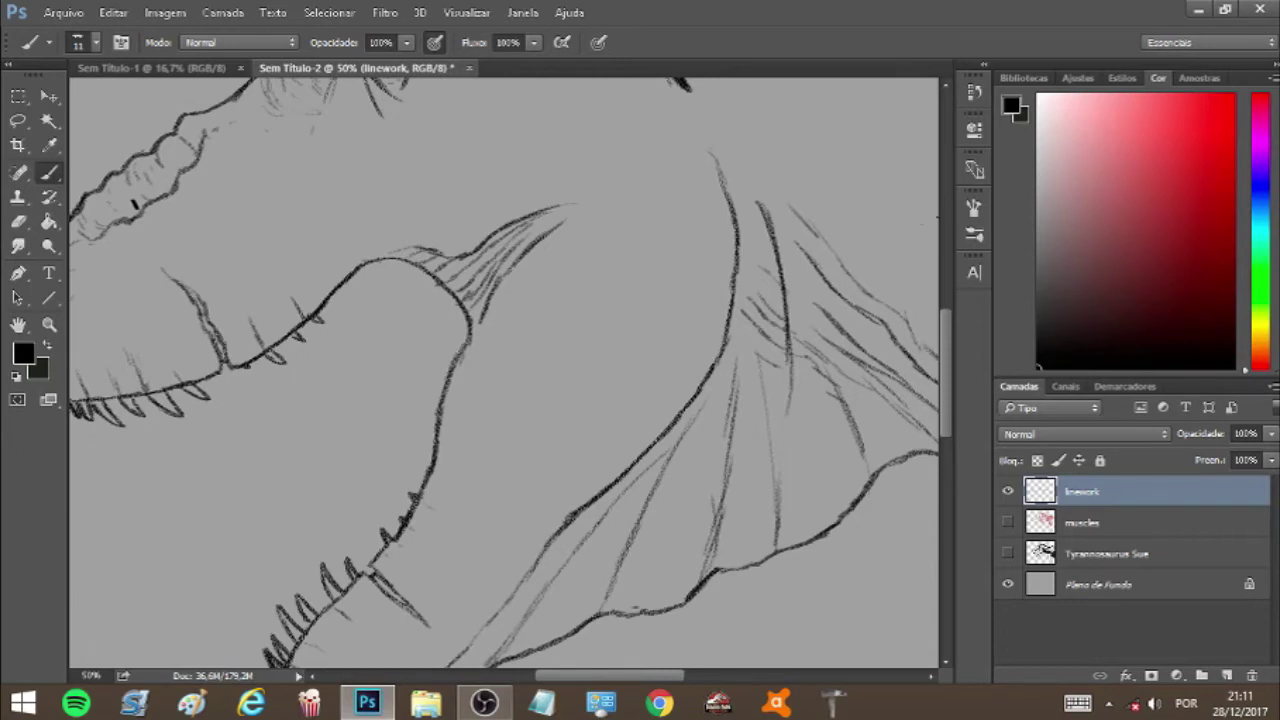
left_click_drag(950, 333, 953, 355)
left_click_drag(951, 354, 950, 351)
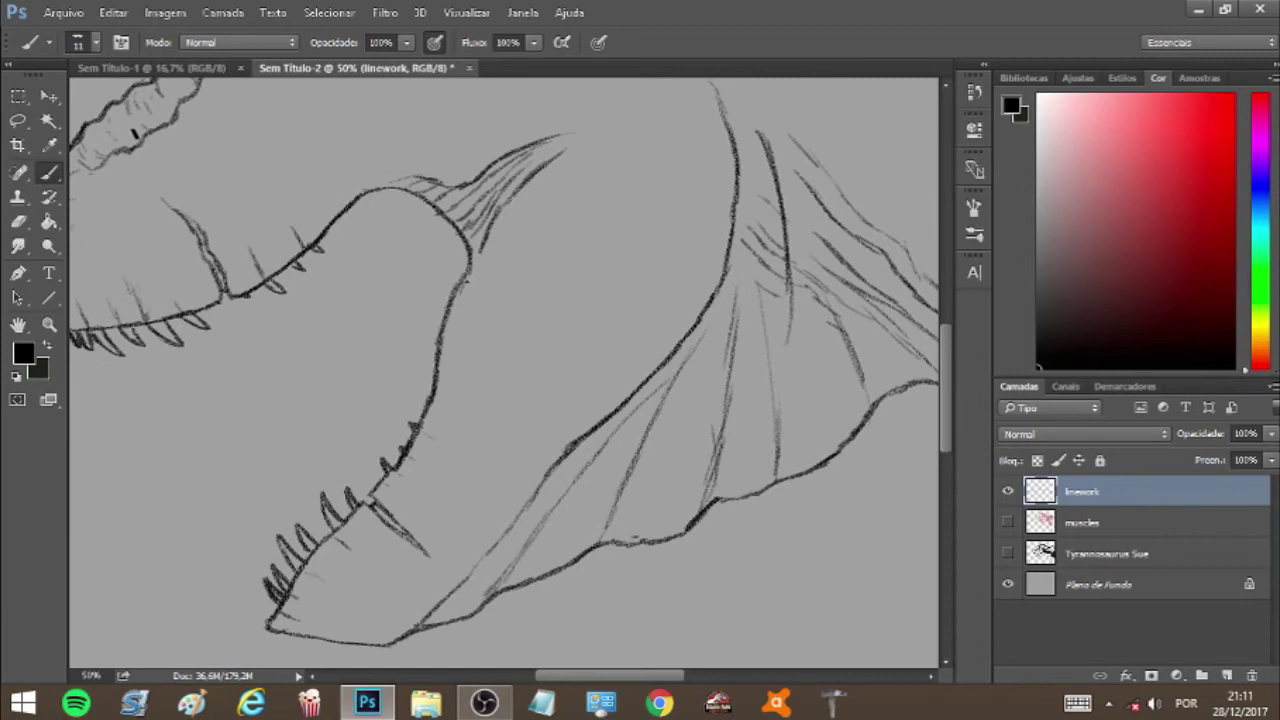
left_click_drag(466, 279, 458, 290)
Step: Draw a row of small rounded scales along the upper lip, from the snout tip past the fold
left_click_drag(578, 676, 556, 677)
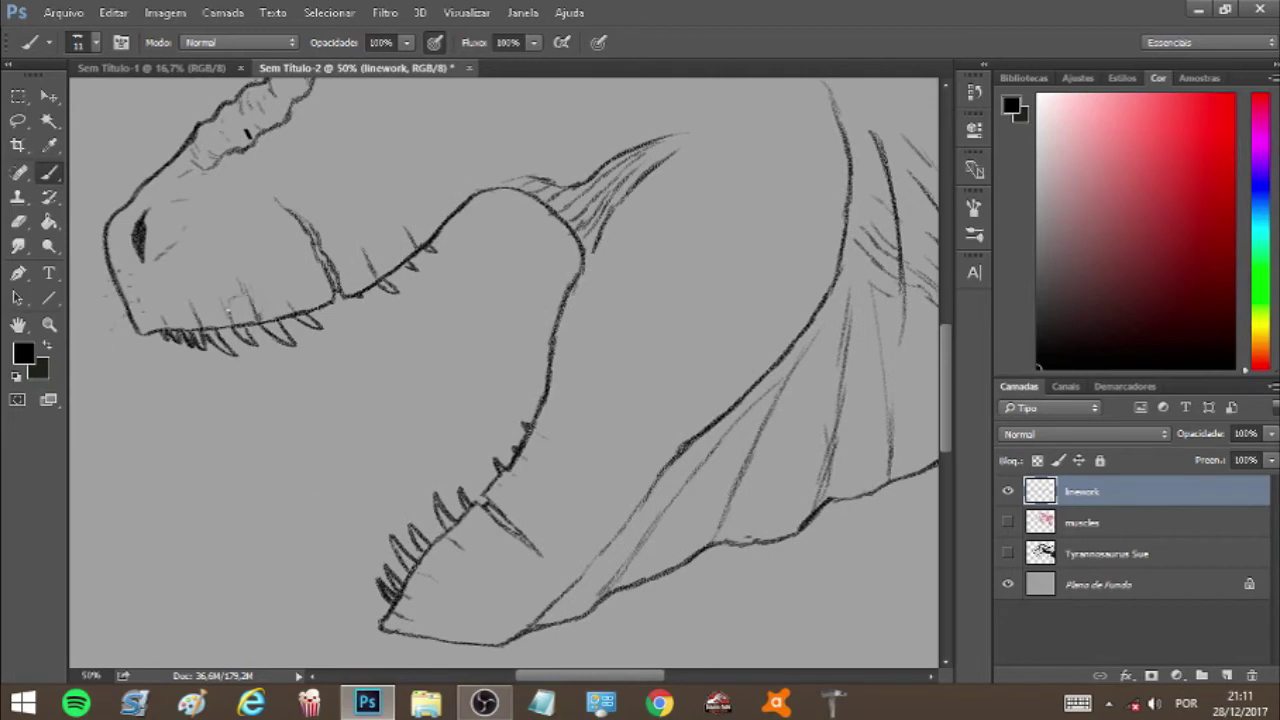
mouse_move(277, 311)
left_mouse_down()
mouse_move(240, 300)
mouse_move(289, 316)
left_mouse_up()
left_click_drag(198, 327, 204, 311)
mouse_move(197, 314)
left_mouse_down()
mouse_move(220, 305)
mouse_move(227, 321)
left_mouse_up()
left_click_drag(216, 323, 205, 303)
left_click_drag(176, 320, 166, 309)
mouse_move(181, 327)
left_mouse_down()
mouse_move(183, 309)
mouse_move(148, 315)
left_mouse_up()
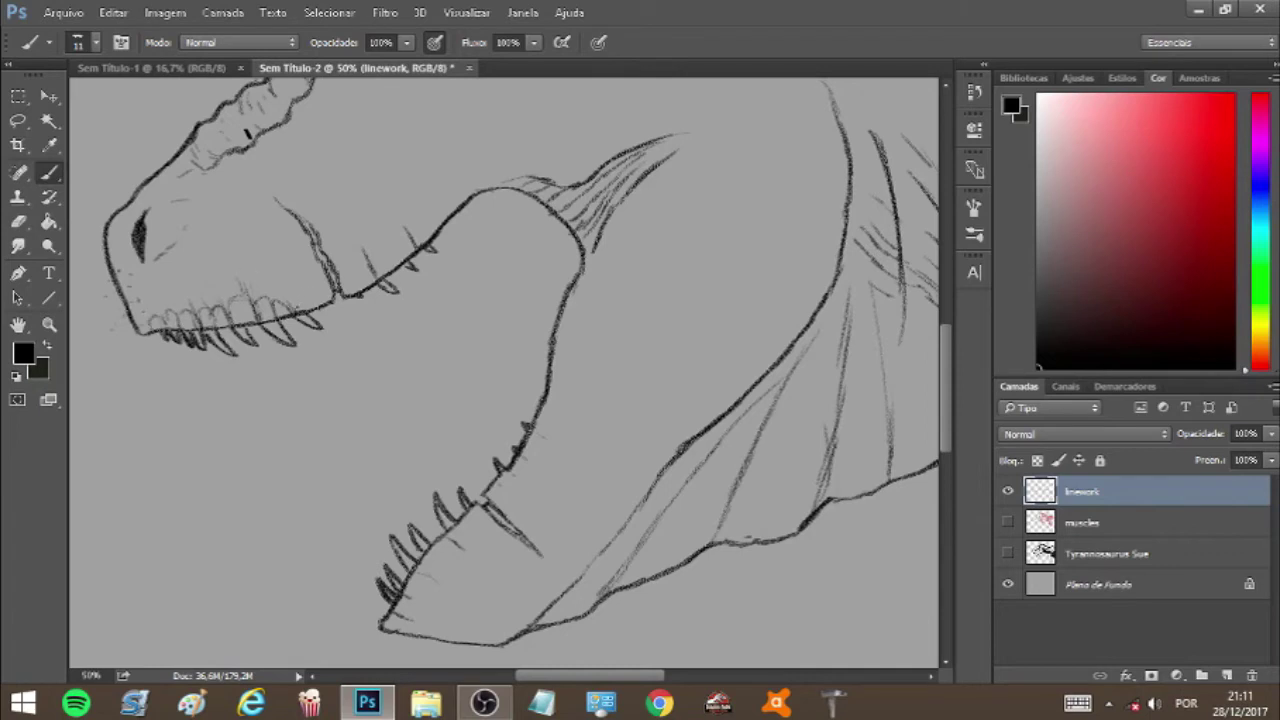
left_click_drag(311, 311, 307, 285)
mouse_move(325, 307)
left_mouse_down()
mouse_move(319, 287)
mouse_move(354, 270)
mouse_move(374, 283)
mouse_move(383, 253)
mouse_move(392, 279)
mouse_move(404, 262)
left_mouse_up()
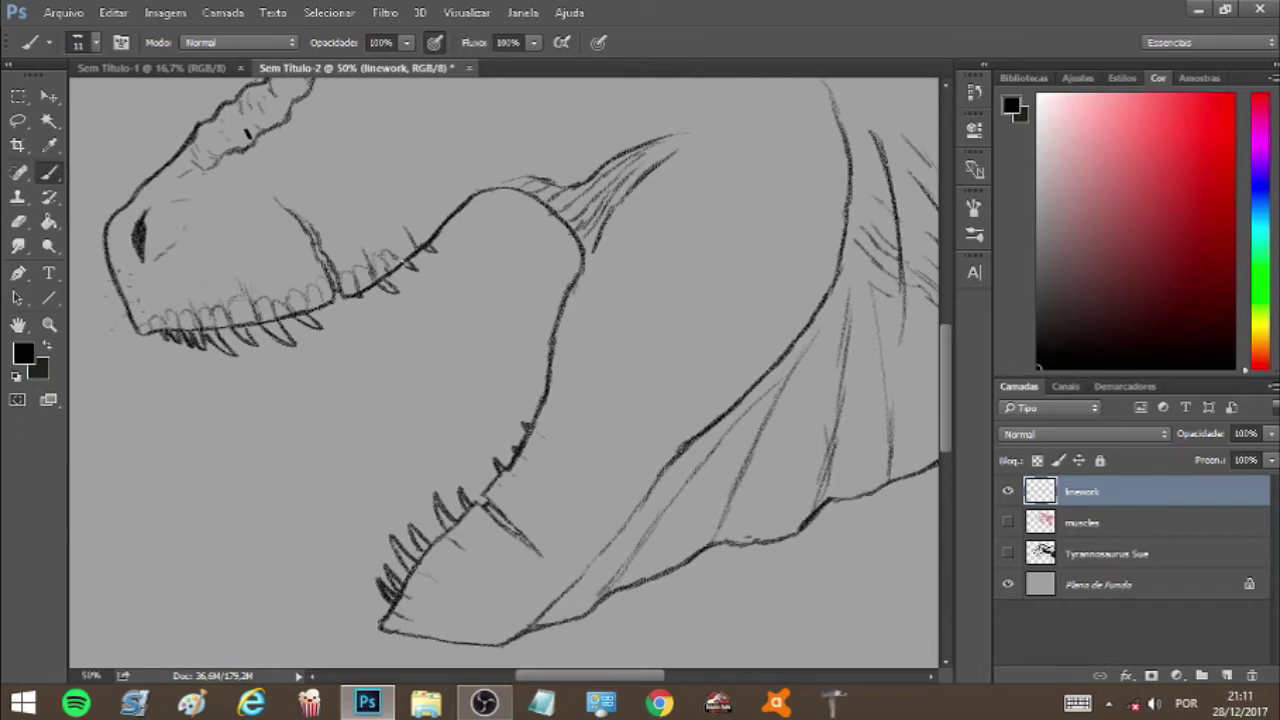
Step: Stack further rows of small scales above the front part of the upper lip, up to the fold
mouse_move(267, 303)
left_mouse_down()
mouse_move(263, 283)
mouse_move(287, 297)
mouse_move(302, 276)
mouse_move(278, 259)
mouse_move(288, 262)
mouse_move(244, 266)
mouse_move(247, 281)
mouse_move(229, 285)
left_mouse_up()
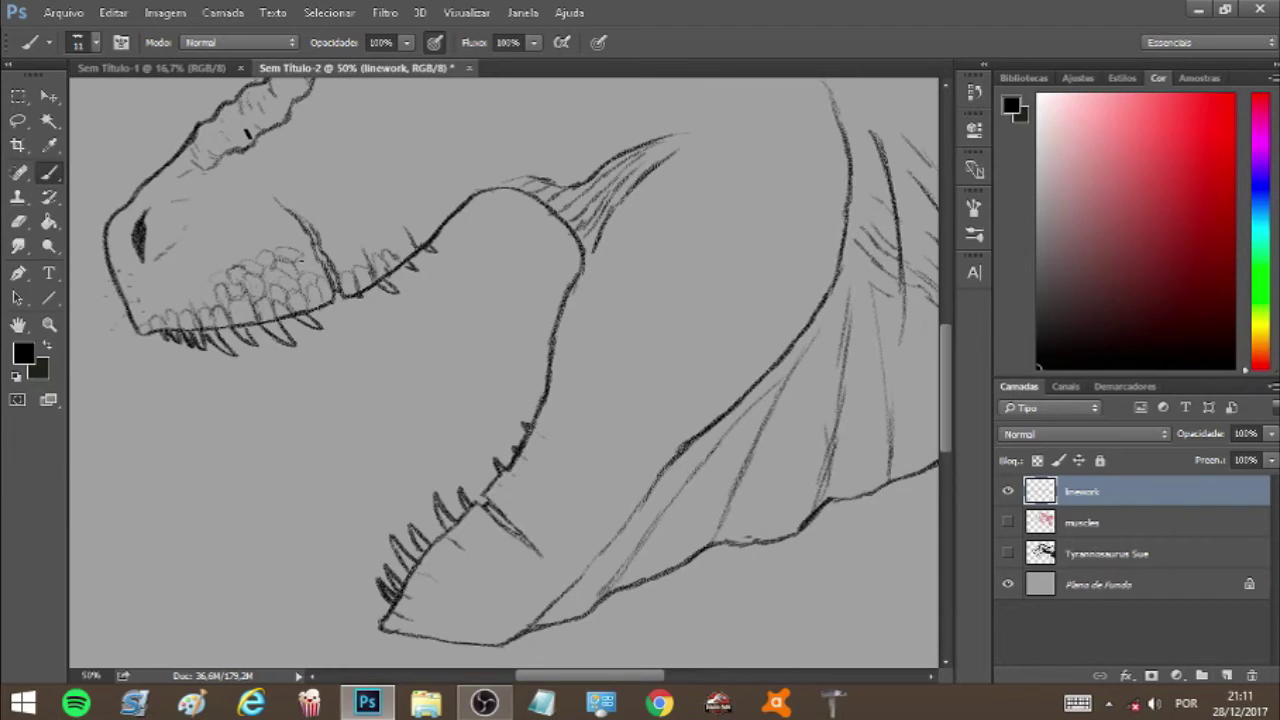
left_click_drag(301, 256, 313, 245)
left_click_drag(289, 251, 307, 235)
mouse_move(146, 306)
left_mouse_down()
mouse_move(137, 326)
mouse_move(152, 319)
mouse_move(151, 288)
mouse_move(163, 301)
mouse_move(218, 285)
mouse_move(176, 274)
mouse_move(191, 290)
mouse_move(183, 264)
mouse_move(212, 274)
mouse_move(215, 256)
mouse_move(189, 251)
left_mouse_up()
left_click_drag(187, 255, 200, 245)
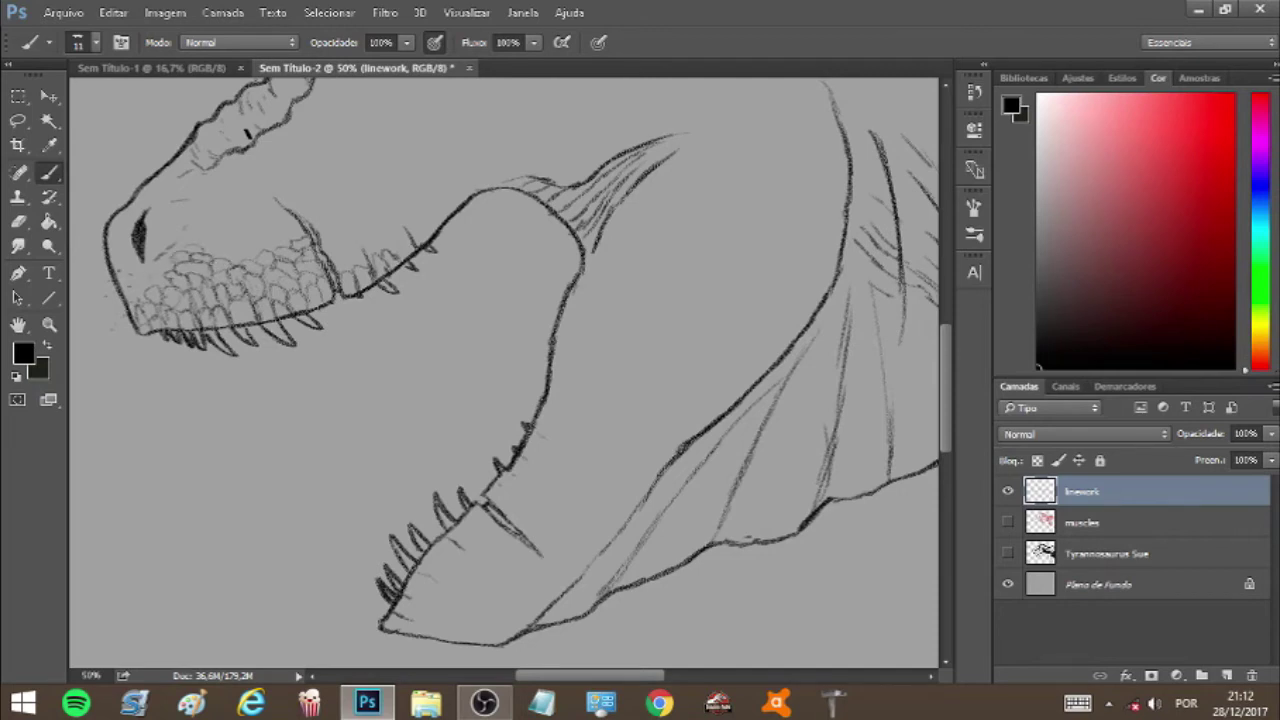
Step: Extend the scale pattern over the snout's lower side and across the upper lip behind the fold
mouse_move(138, 283)
left_mouse_down()
mouse_move(153, 277)
mouse_move(143, 302)
left_mouse_up()
mouse_move(260, 248)
left_mouse_down()
mouse_move(293, 233)
mouse_move(278, 198)
mouse_move(262, 232)
mouse_move(276, 235)
mouse_move(245, 247)
left_mouse_up()
left_click_drag(230, 247, 243, 241)
left_click_drag(392, 255, 414, 242)
left_click_drag(404, 247, 446, 220)
left_click_drag(349, 254, 363, 245)
mouse_move(363, 267)
left_mouse_down()
mouse_move(367, 253)
mouse_move(346, 250)
mouse_move(350, 236)
mouse_move(334, 240)
mouse_move(320, 216)
mouse_move(364, 216)
mouse_move(378, 250)
mouse_move(384, 238)
left_mouse_up()
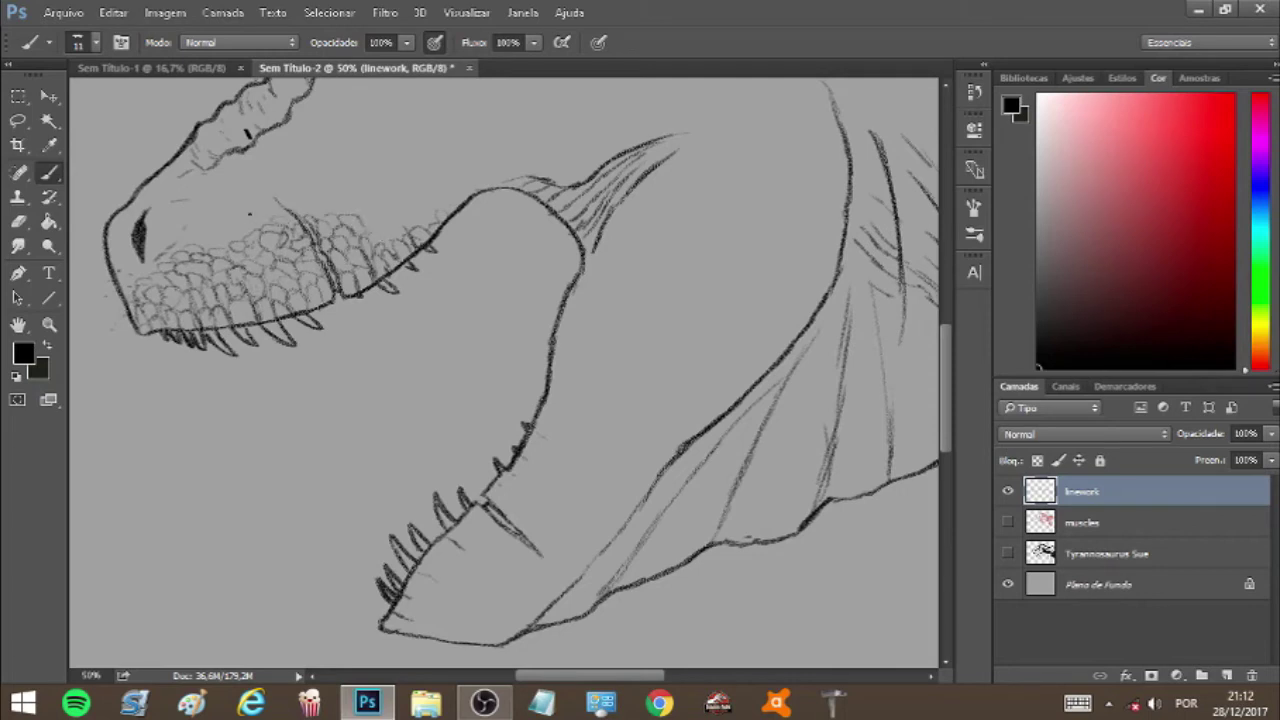
Step: Add a few light scales along the pattern's upper edge and erase the dark stray mark on the snout ridge
mouse_move(212, 245)
left_mouse_down()
mouse_move(226, 241)
mouse_move(205, 239)
left_mouse_up()
left_click_drag(308, 204, 323, 193)
key("e")
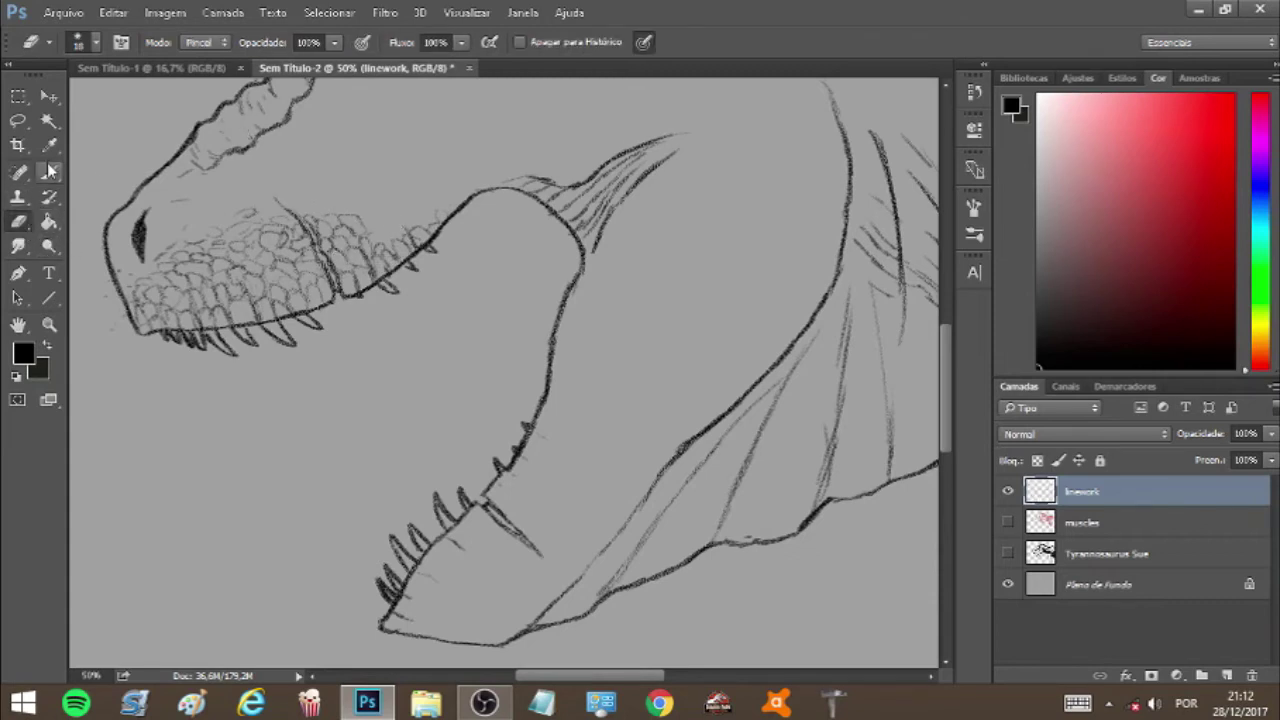
Step: Draw rows of small rounded scales on the lower jaw, from its tip to the fold, with a few behind it
key("b")
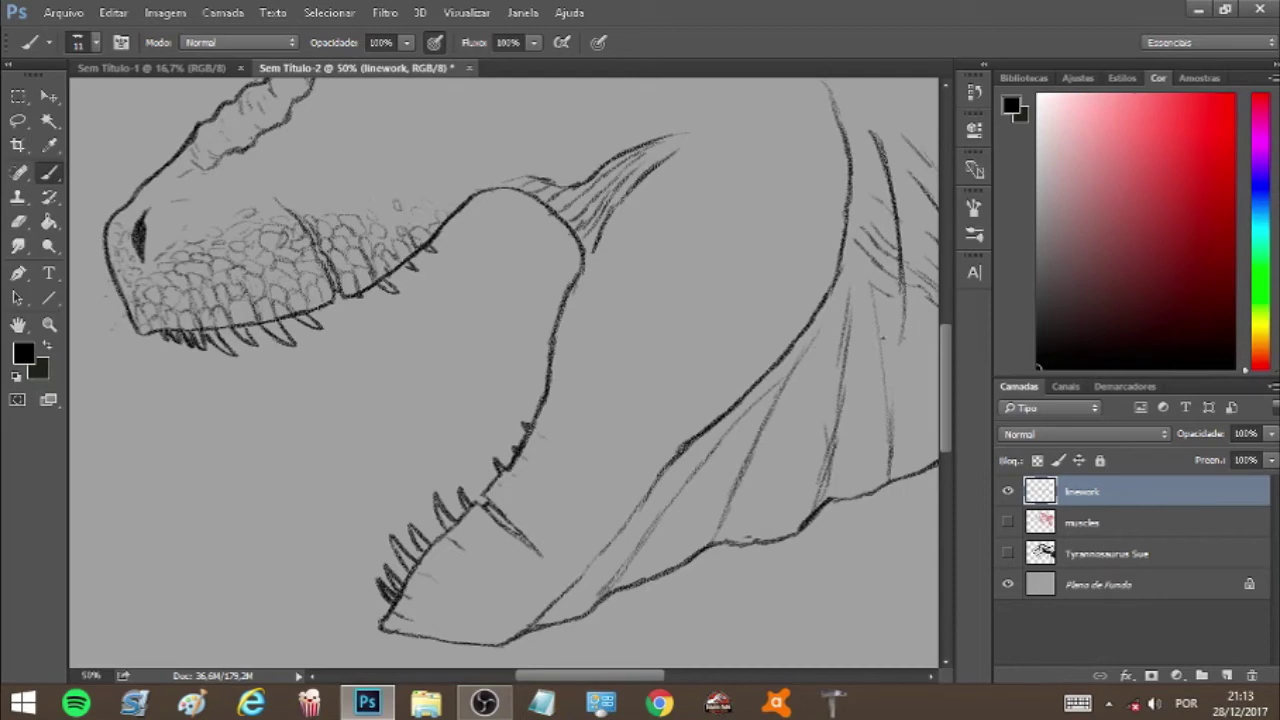
scroll(951, 420, "down", 5)
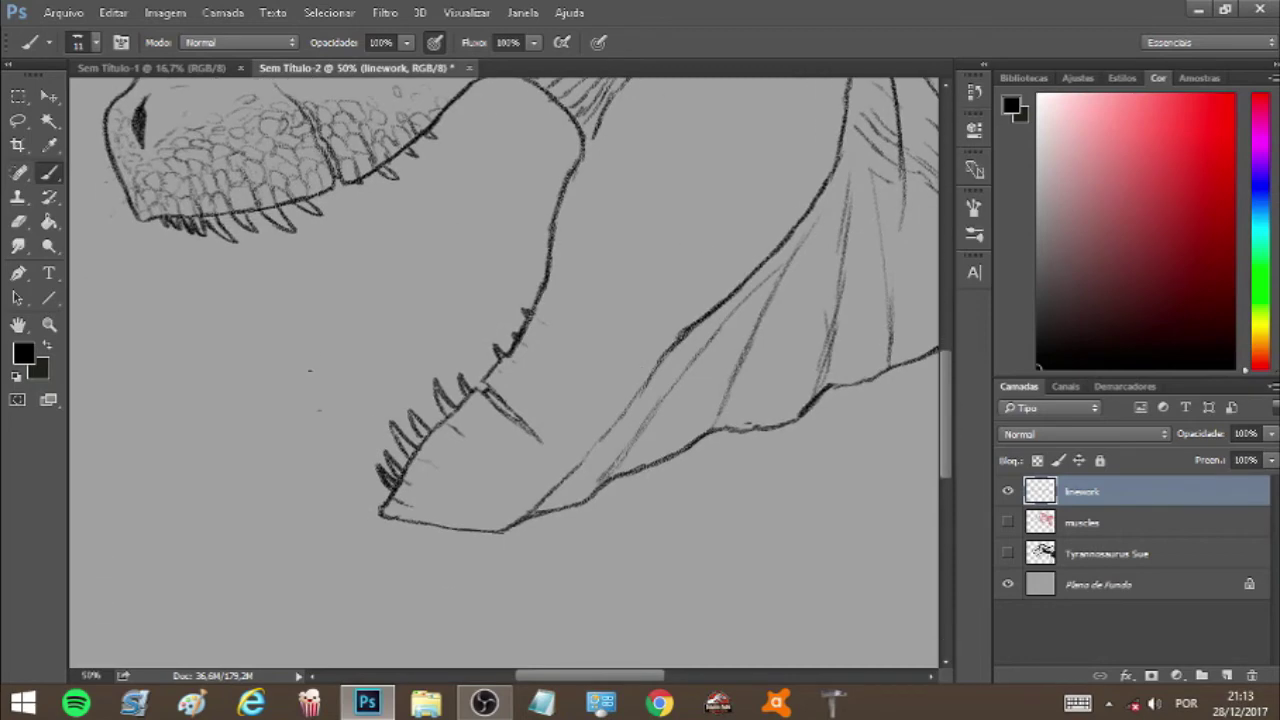
left_click_drag(390, 520, 416, 498)
mouse_move(402, 504)
left_mouse_down()
mouse_move(452, 432)
mouse_move(512, 383)
mouse_move(502, 373)
mouse_move(530, 352)
left_mouse_up()
left_click_drag(412, 520, 426, 506)
left_click_drag(410, 512, 444, 476)
left_click_drag(434, 480, 448, 466)
left_click_drag(426, 522, 436, 514)
mouse_move(440, 524)
left_mouse_down()
mouse_move(462, 510)
mouse_move(442, 496)
left_mouse_up()
mouse_move(450, 506)
left_mouse_down()
mouse_move(462, 496)
mouse_move(454, 478)
left_mouse_up()
mouse_move(456, 482)
left_mouse_down()
mouse_move(454, 498)
mouse_move(470, 482)
mouse_move(470, 494)
left_mouse_up()
left_click_drag(454, 484, 456, 464)
left_click_drag(456, 472, 458, 448)
left_click_drag(456, 466, 472, 436)
mouse_move(462, 516)
left_mouse_down()
mouse_move(490, 460)
mouse_move(474, 450)
left_mouse_up()
mouse_move(464, 452)
left_mouse_down()
mouse_move(476, 440)
mouse_move(495, 450)
mouse_move(484, 424)
mouse_move(490, 437)
left_mouse_up()
mouse_move(488, 455)
left_mouse_down()
mouse_move(506, 438)
mouse_move(495, 413)
mouse_move(507, 421)
mouse_move(498, 443)
mouse_move(512, 430)
mouse_move(529, 438)
left_mouse_up()
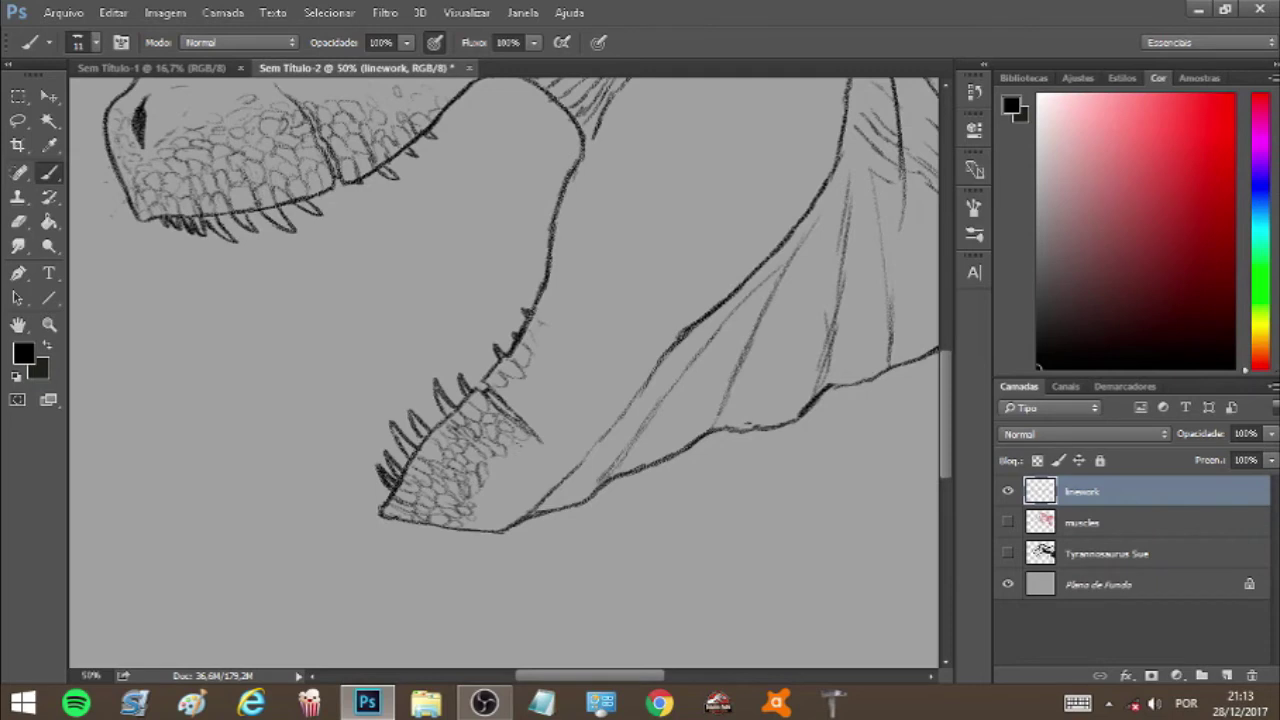
Step: Extend the lower jaw's scales behind the fold and loosely toward the chin
left_click_drag(482, 499, 484, 485)
left_click_drag(490, 492, 515, 460)
mouse_move(500, 404)
left_mouse_down()
mouse_move(526, 380)
mouse_move(528, 406)
mouse_move(534, 390)
left_mouse_up()
left_click_drag(535, 399, 543, 387)
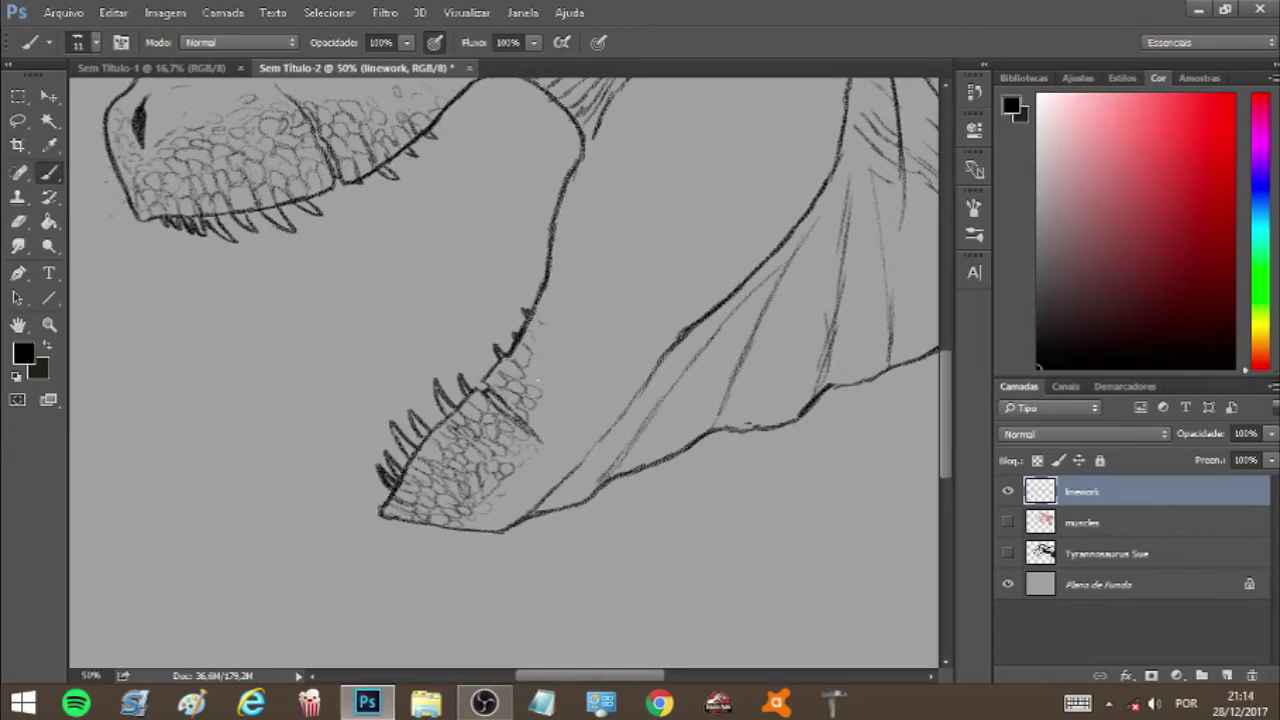
left_click_drag(528, 434, 545, 409)
mouse_move(543, 407)
left_mouse_down()
mouse_move(555, 383)
mouse_move(541, 371)
left_mouse_up()
left_click_drag(506, 508, 530, 474)
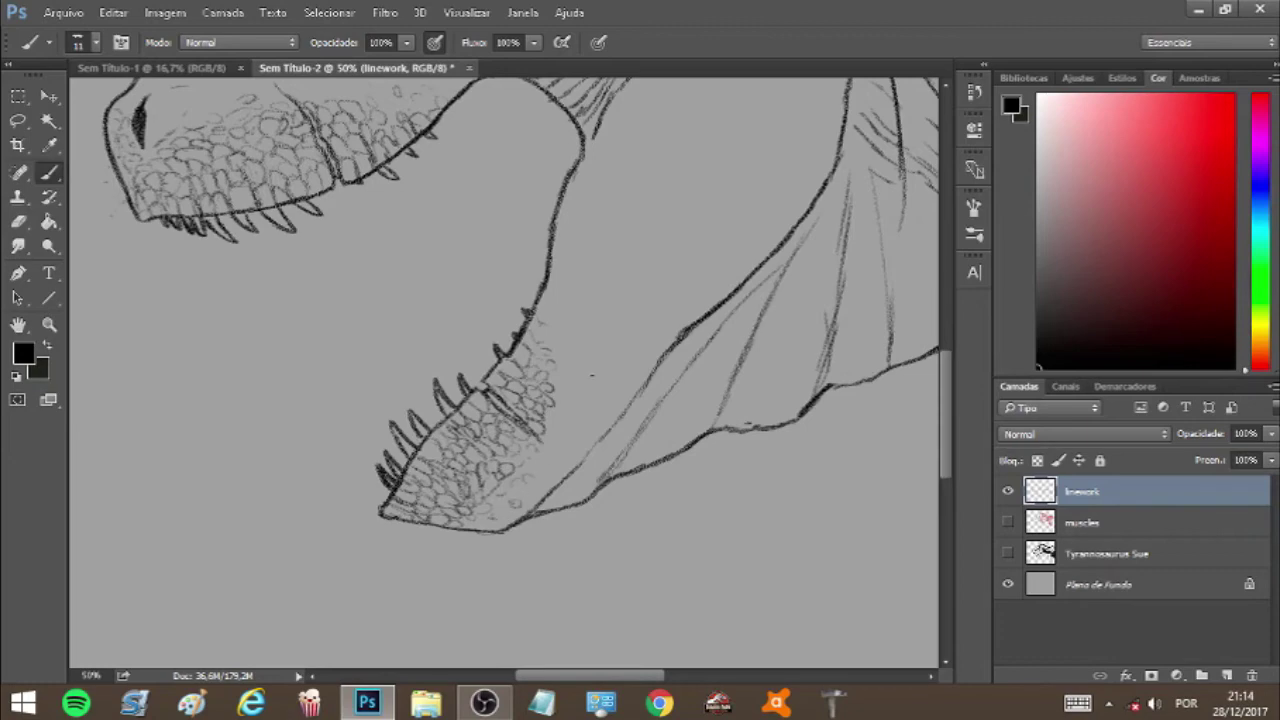
Step: Add light scattered scales along the upper edge of the snout's scale pattern, on both sides of the fold
left_click(466, 12)
left_click(480, 177)
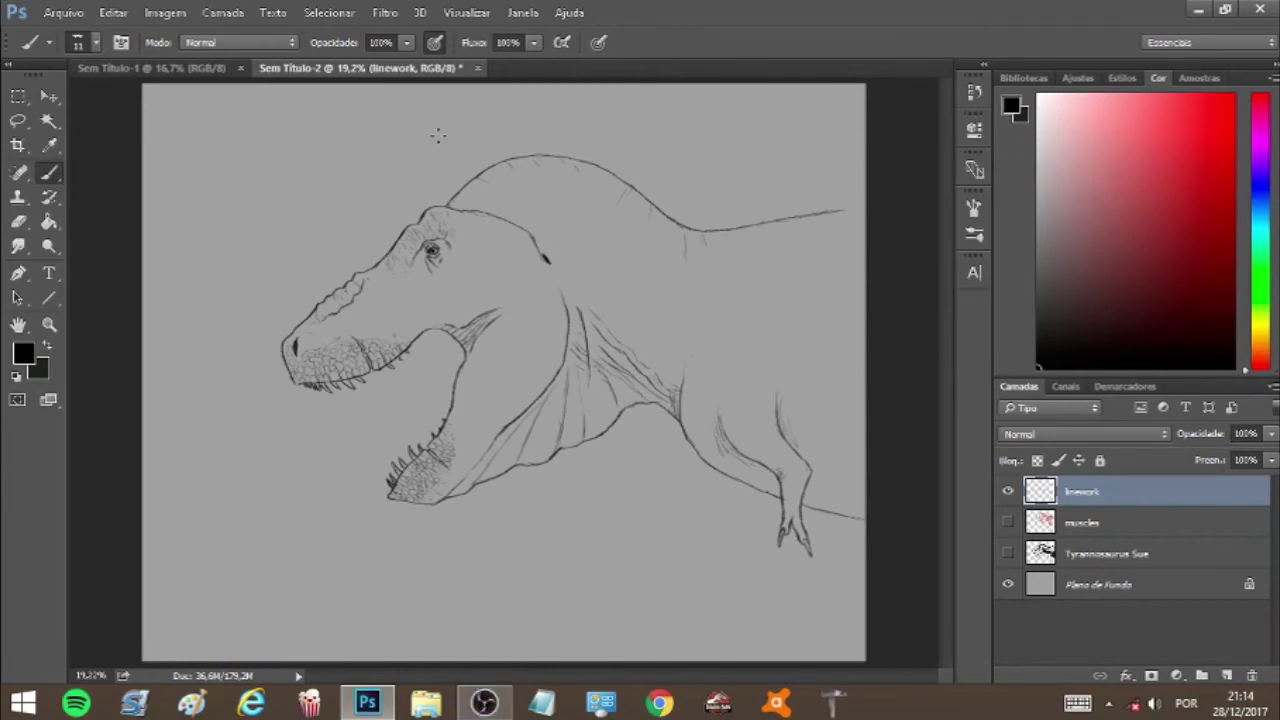
left_click(466, 12)
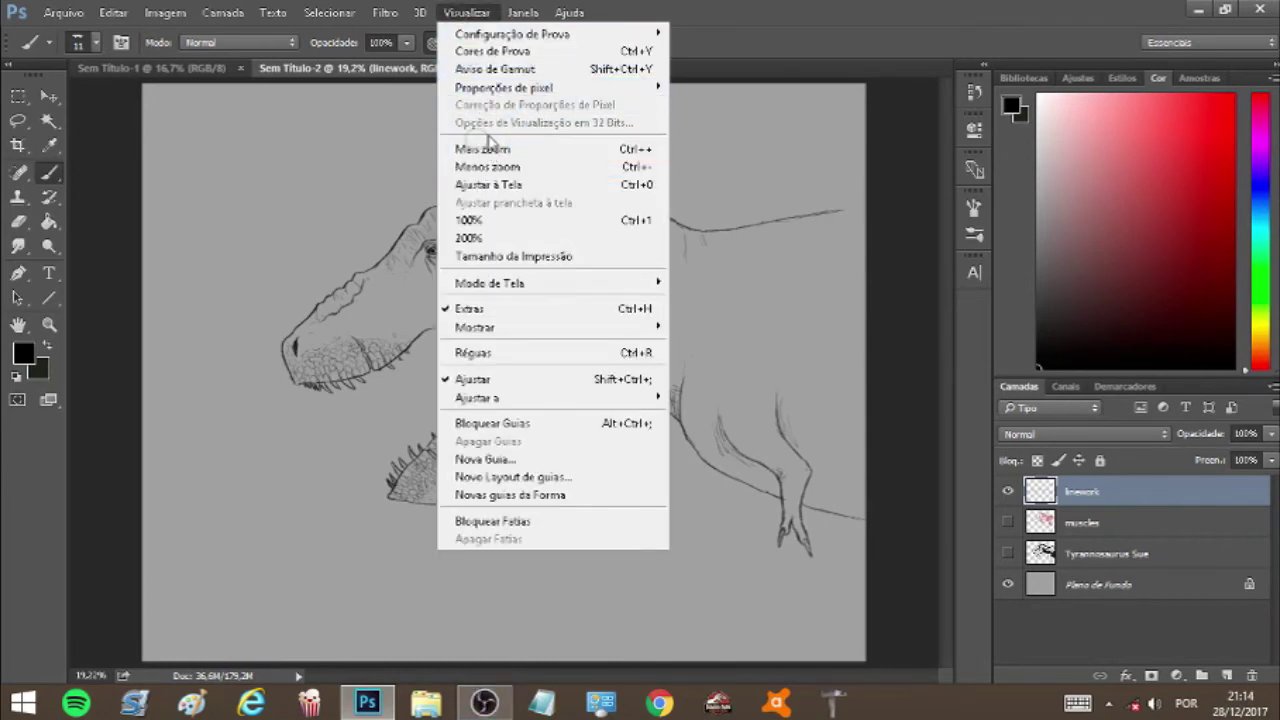
left_click(484, 149)
left_click(466, 12)
left_click(484, 149)
left_click(466, 12)
left_click(476, 150)
left_click_drag(569, 677, 520, 690)
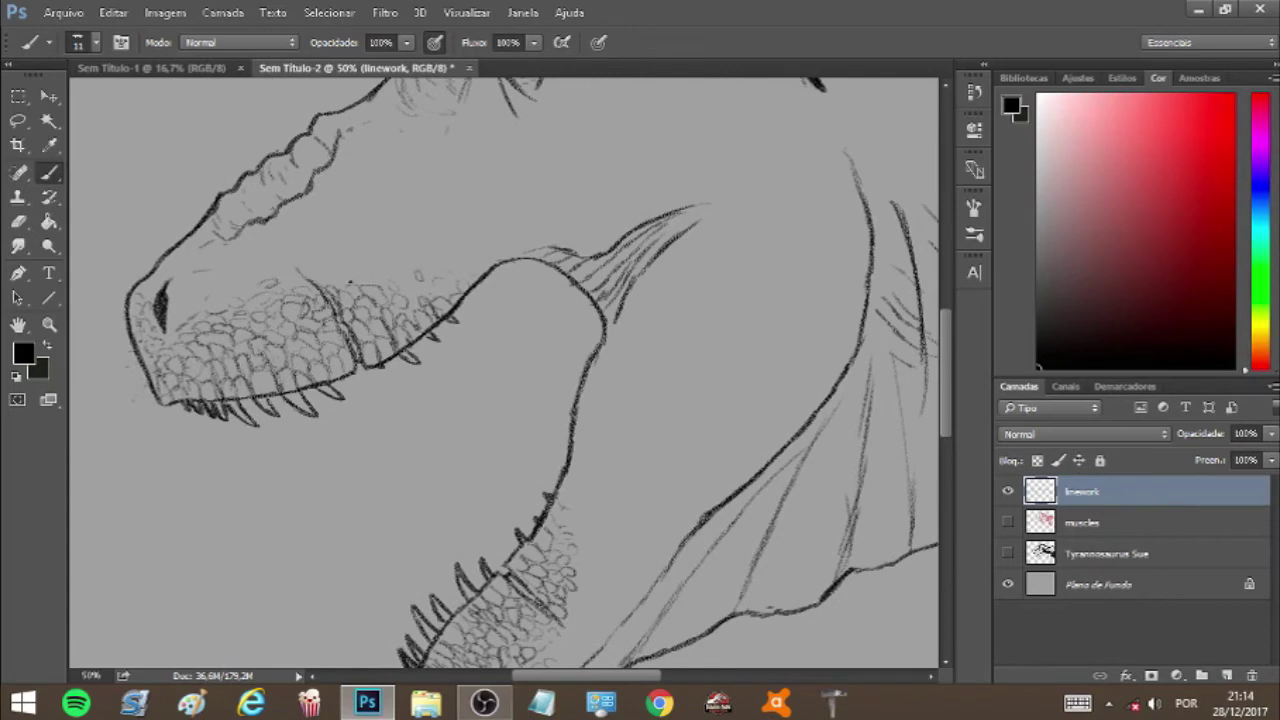
left_click_drag(282, 288, 376, 278)
left_click_drag(362, 268, 374, 260)
mouse_move(368, 286)
left_mouse_down()
mouse_move(382, 288)
mouse_move(386, 270)
left_mouse_up()
left_click_drag(386, 265, 394, 270)
left_click_drag(178, 310, 247, 281)
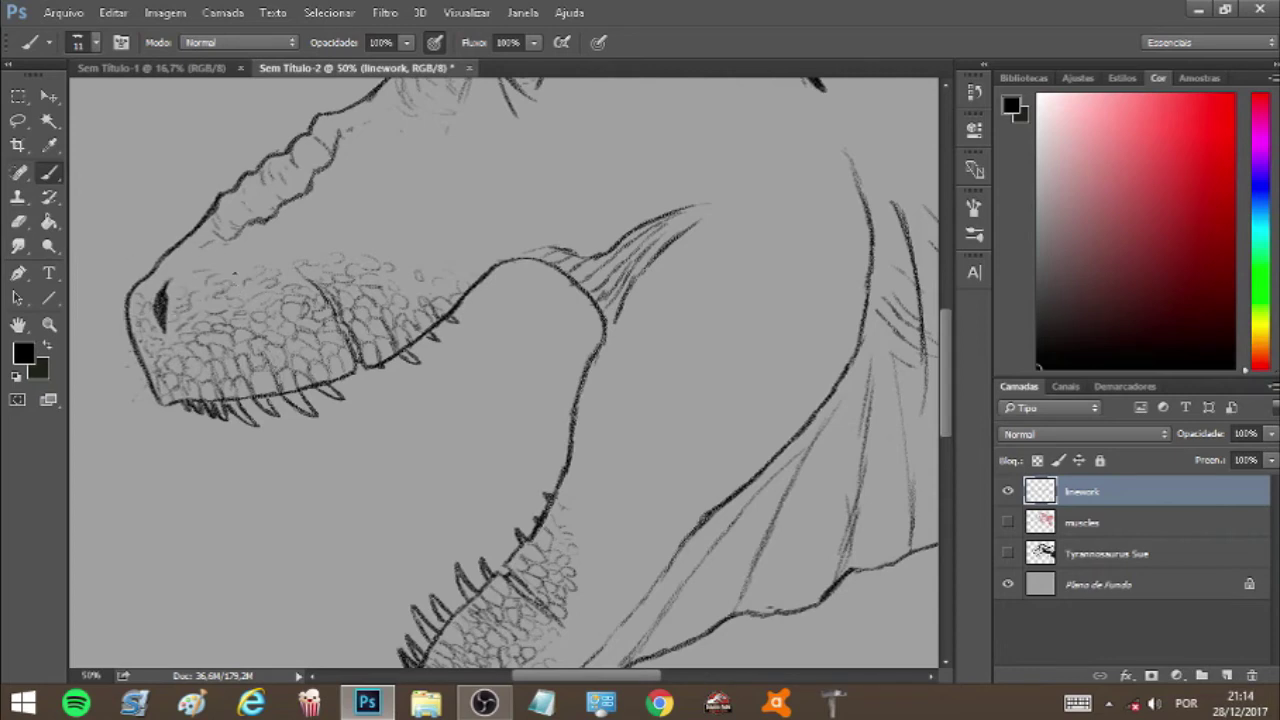
mouse_move(401, 283)
left_mouse_down()
mouse_move(418, 294)
mouse_move(440, 254)
left_mouse_up()
Step: Scatter loose scales at the rear of the lower jaw's pattern and short marks along the mouth edge up to the jaw corner
left_click_drag(945, 350, 945, 375)
left_click_drag(504, 582, 509, 587)
left_click_drag(552, 546, 560, 540)
left_click_drag(569, 541, 571, 545)
mouse_move(442, 534)
left_mouse_down()
mouse_move(480, 558)
mouse_move(450, 558)
left_mouse_up()
left_click_drag(570, 512, 582, 536)
left_click_drag(580, 474, 596, 488)
left_click_drag(596, 498, 580, 502)
left_click_drag(592, 462, 608, 478)
mouse_move(590, 424)
left_mouse_down()
mouse_move(583, 456)
mouse_move(576, 404)
left_mouse_up()
left_click_drag(581, 350, 594, 357)
left_click_drag(572, 312, 590, 324)
left_click_drag(586, 316, 600, 326)
left_click_drag(562, 376, 580, 386)
left_click_drag(581, 268, 588, 277)
left_click_drag(470, 169, 462, 158)
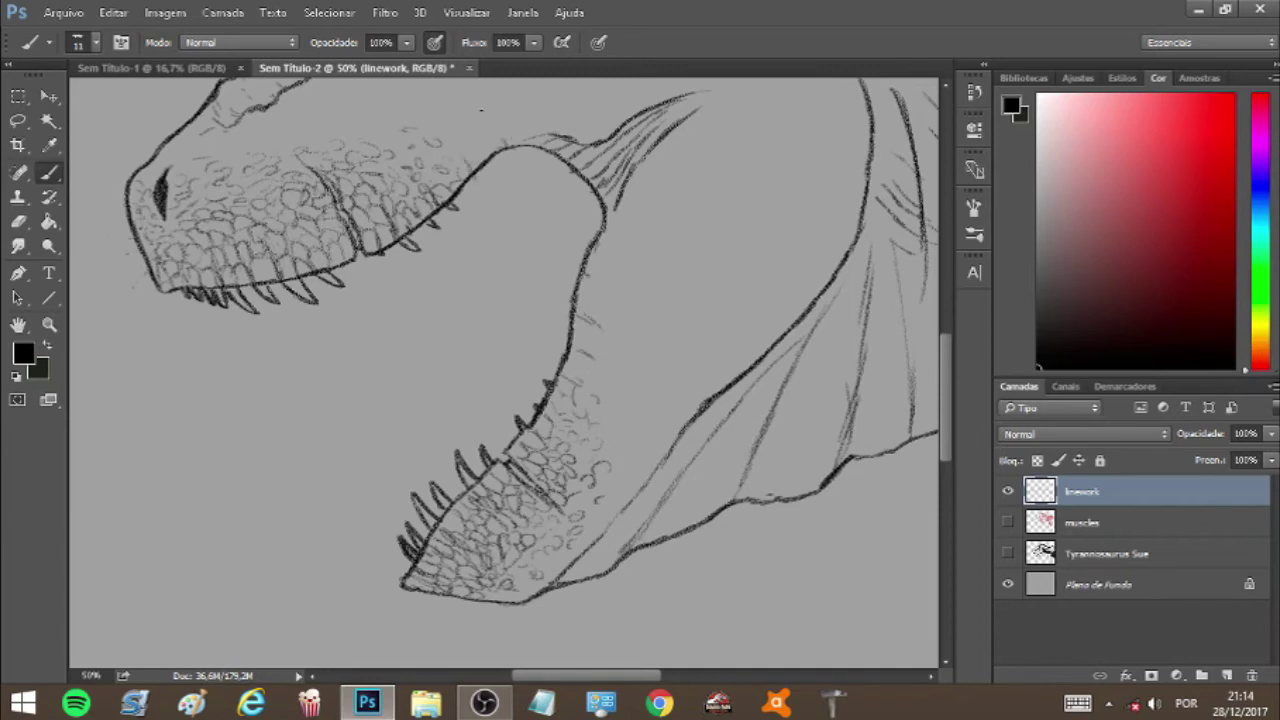
Step: Darken selected scale outlines along the upper lip, on the lower jaw tip and below the nostril
mouse_move(169, 263)
left_mouse_down()
mouse_move(179, 287)
mouse_move(174, 278)
left_mouse_up()
left_click_drag(192, 258, 271, 283)
left_click_drag(261, 254, 268, 280)
left_click_drag(311, 242, 319, 255)
left_click_drag(428, 550, 450, 567)
left_click_drag(430, 555, 470, 576)
mouse_move(477, 478)
left_mouse_down()
mouse_move(509, 502)
mouse_move(463, 516)
mouse_move(479, 537)
left_mouse_up()
left_click_drag(252, 262, 242, 282)
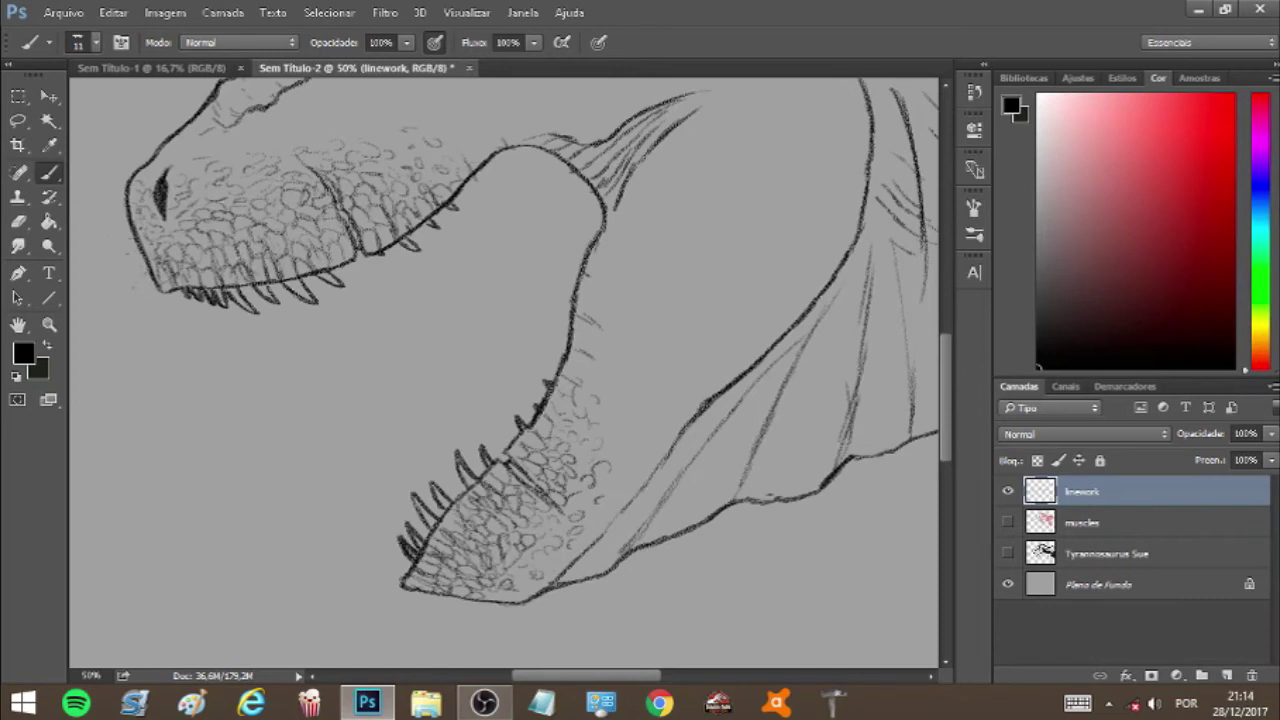
mouse_move(163, 221)
left_mouse_down()
mouse_move(162, 241)
mouse_move(151, 211)
mouse_move(163, 179)
mouse_move(190, 234)
left_mouse_up()
mouse_move(214, 213)
left_mouse_down()
mouse_move(166, 235)
mouse_move(214, 219)
left_mouse_up()
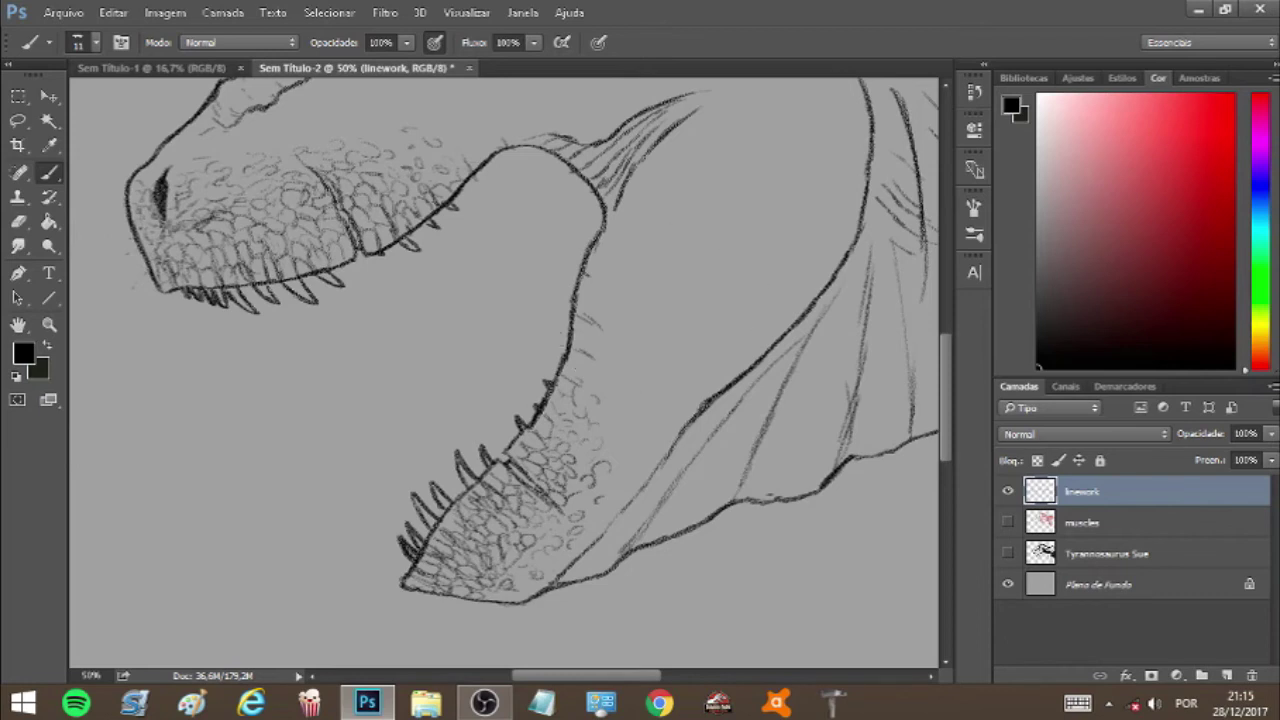
Step: Add short wrinkles to the middle of the lower jaw, extend the jaw-corner fold up the cheek and lightly erase its end
left_click_drag(570, 676, 598, 676)
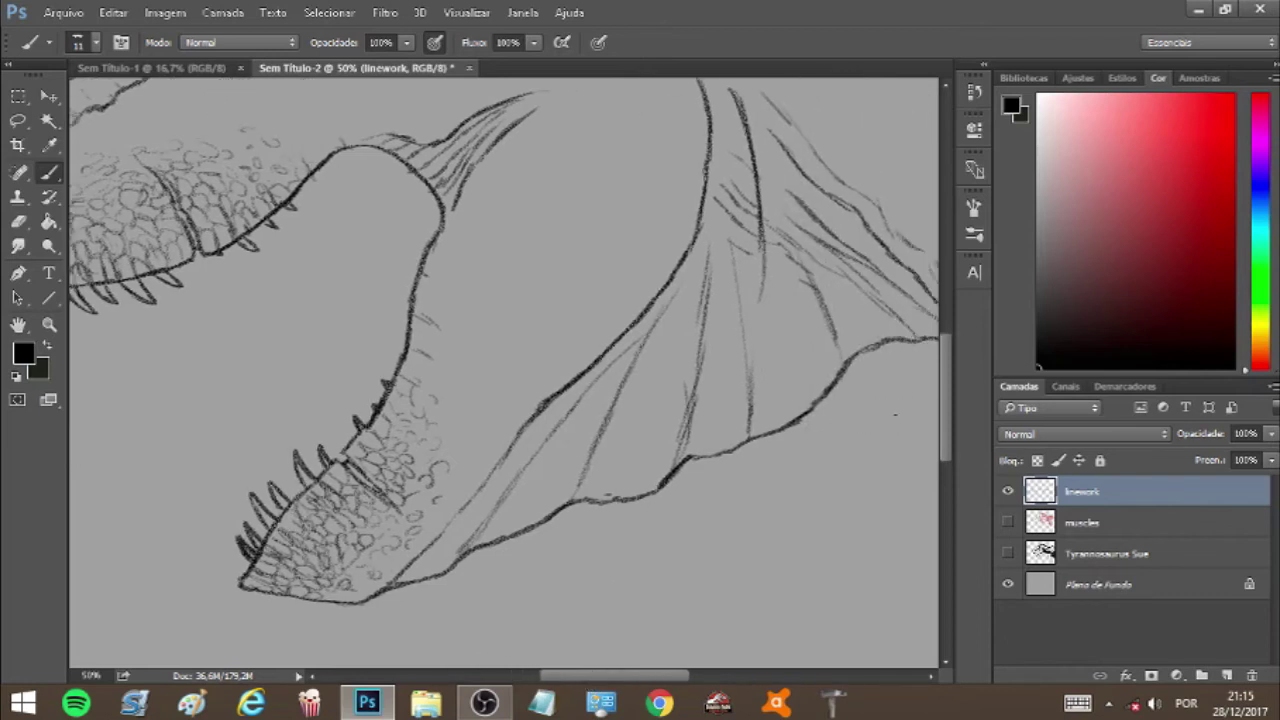
scroll(950, 420, "up", 2)
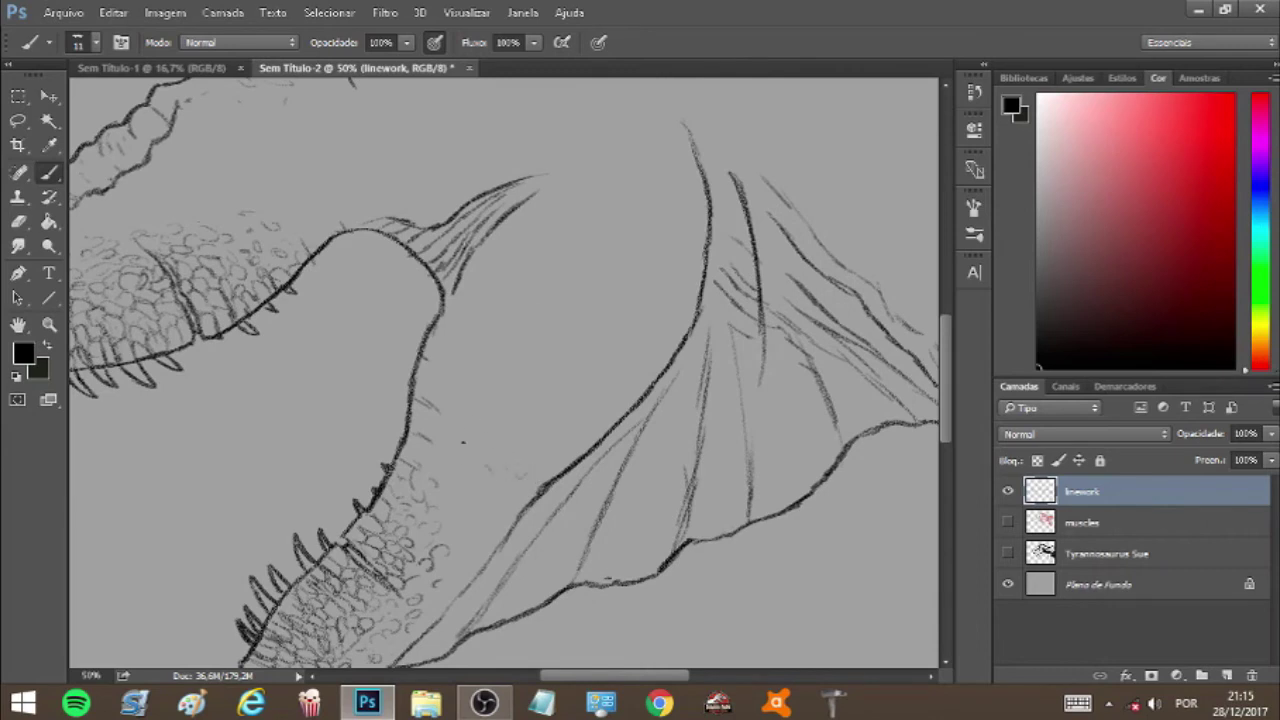
left_click_drag(469, 461, 475, 477)
left_click_drag(455, 431, 465, 448)
mouse_move(518, 192)
left_mouse_down()
mouse_move(625, 145)
mouse_move(615, 133)
left_mouse_up()
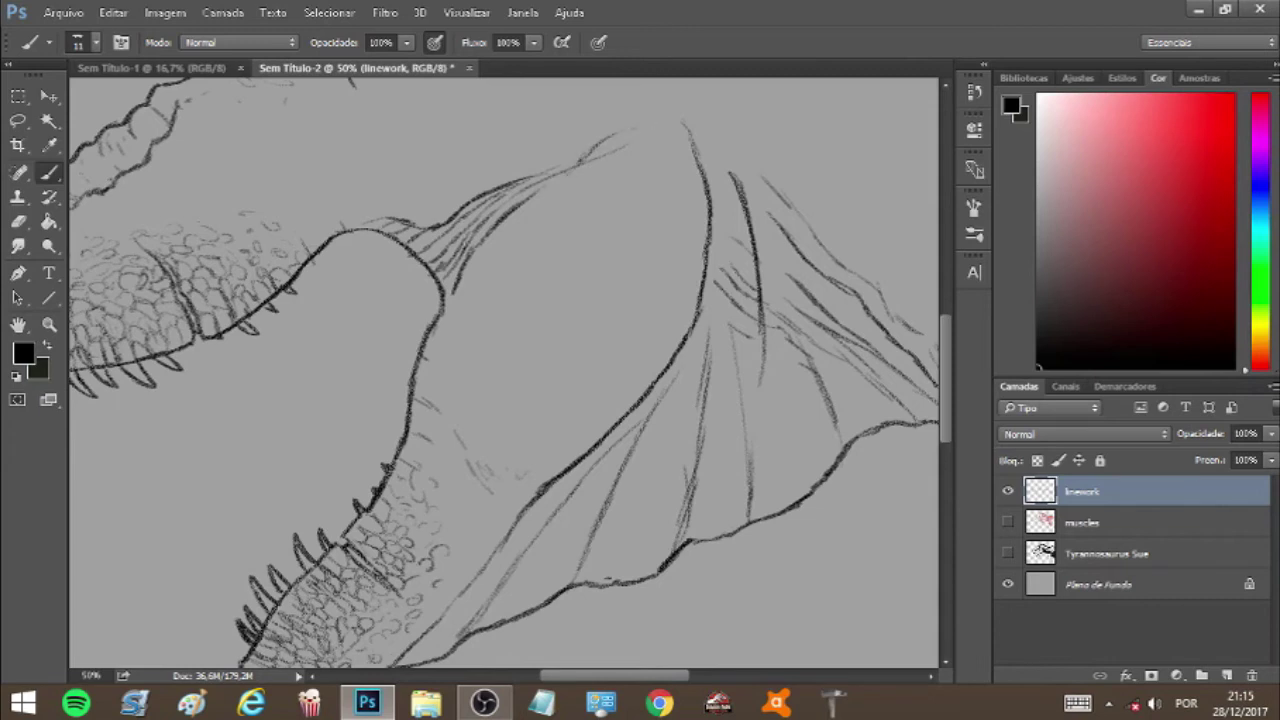
left_click_drag(528, 191, 546, 181)
key("e")
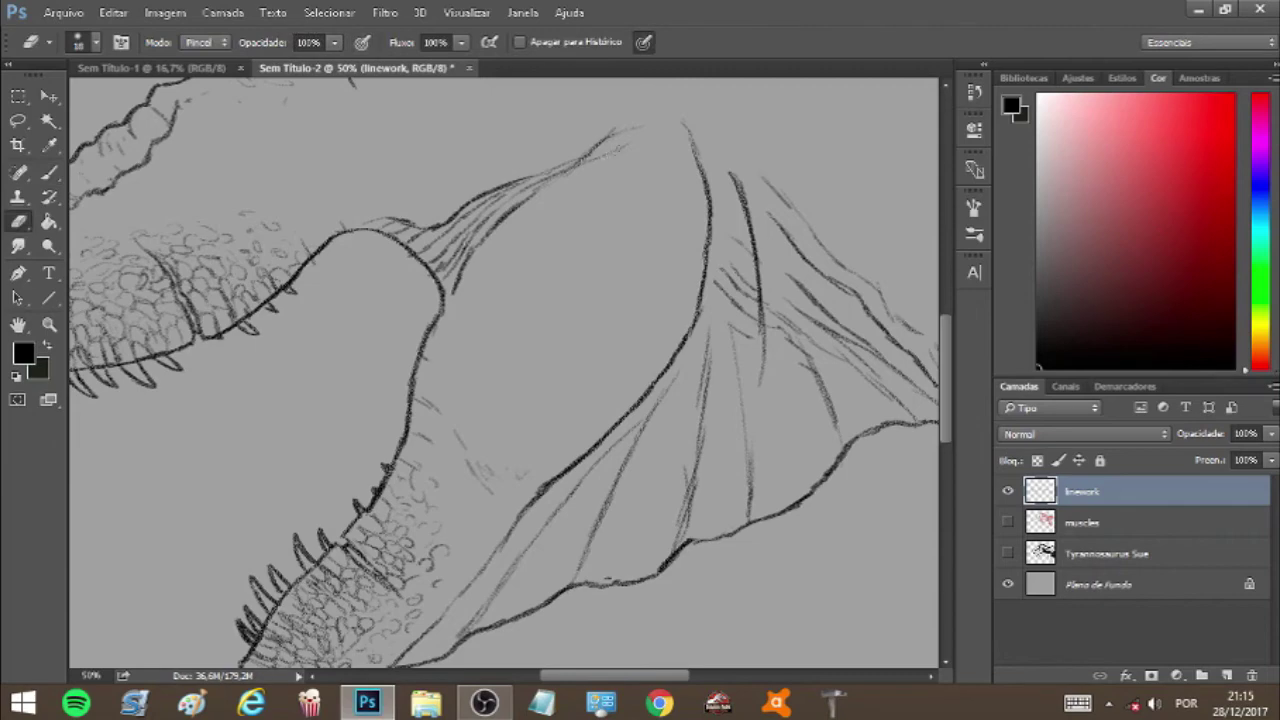
key("b")
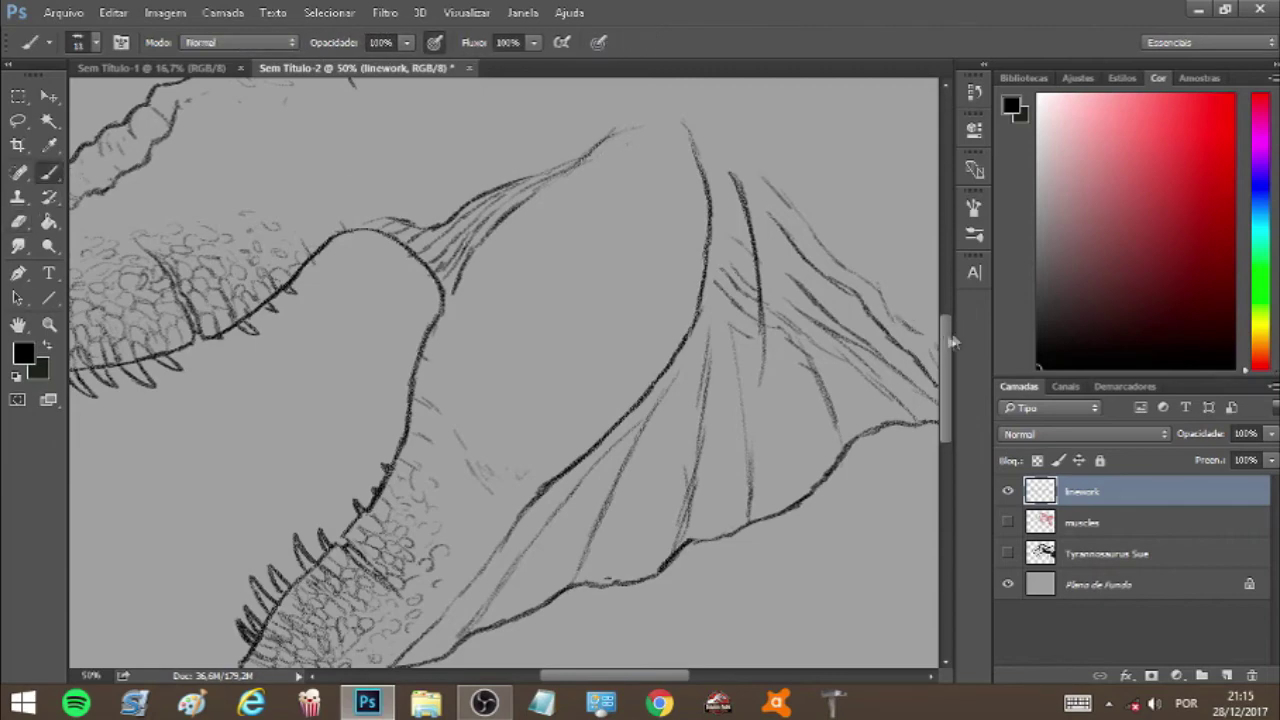
Step: Add fine wrinkles around and below the eye
scroll(504, 372, "up", 5)
mouse_move(403, 199)
left_mouse_down()
mouse_move(428, 244)
mouse_move(422, 266)
mouse_move(403, 183)
left_mouse_up()
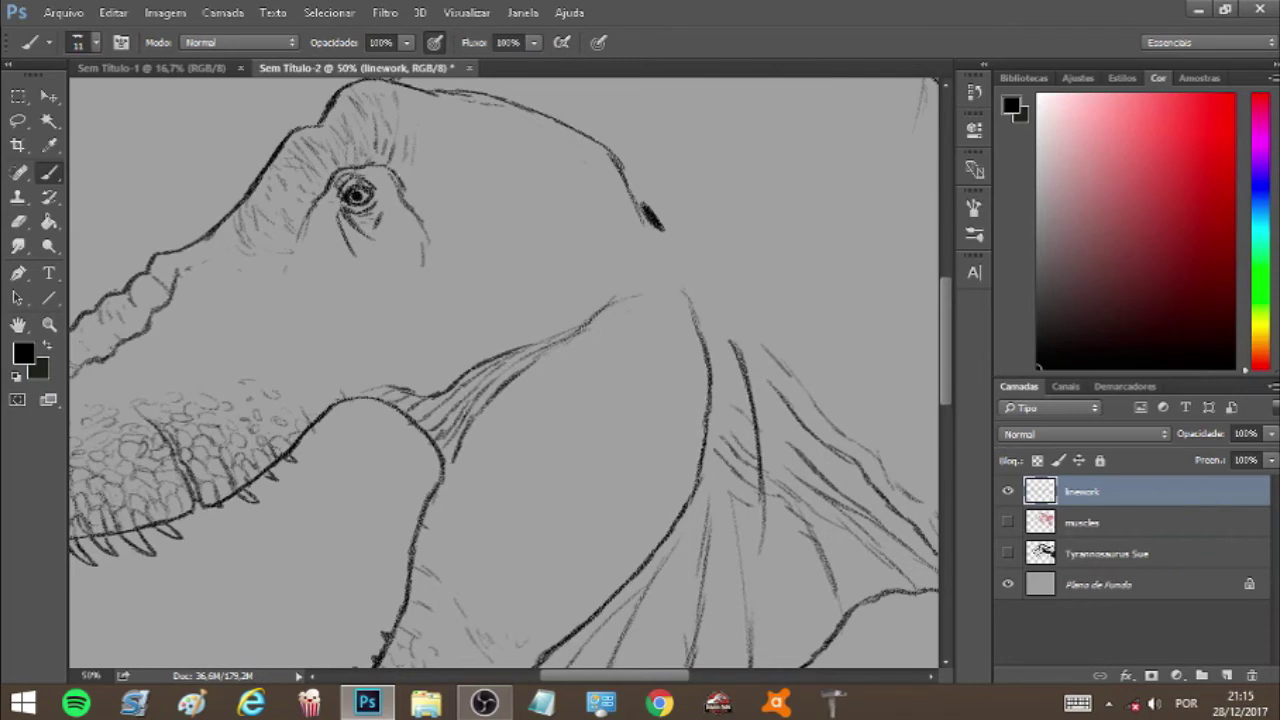
mouse_move(369, 175)
left_mouse_down()
mouse_move(379, 187)
mouse_move(329, 209)
mouse_move(310, 247)
mouse_move(420, 228)
mouse_move(394, 201)
left_mouse_up()
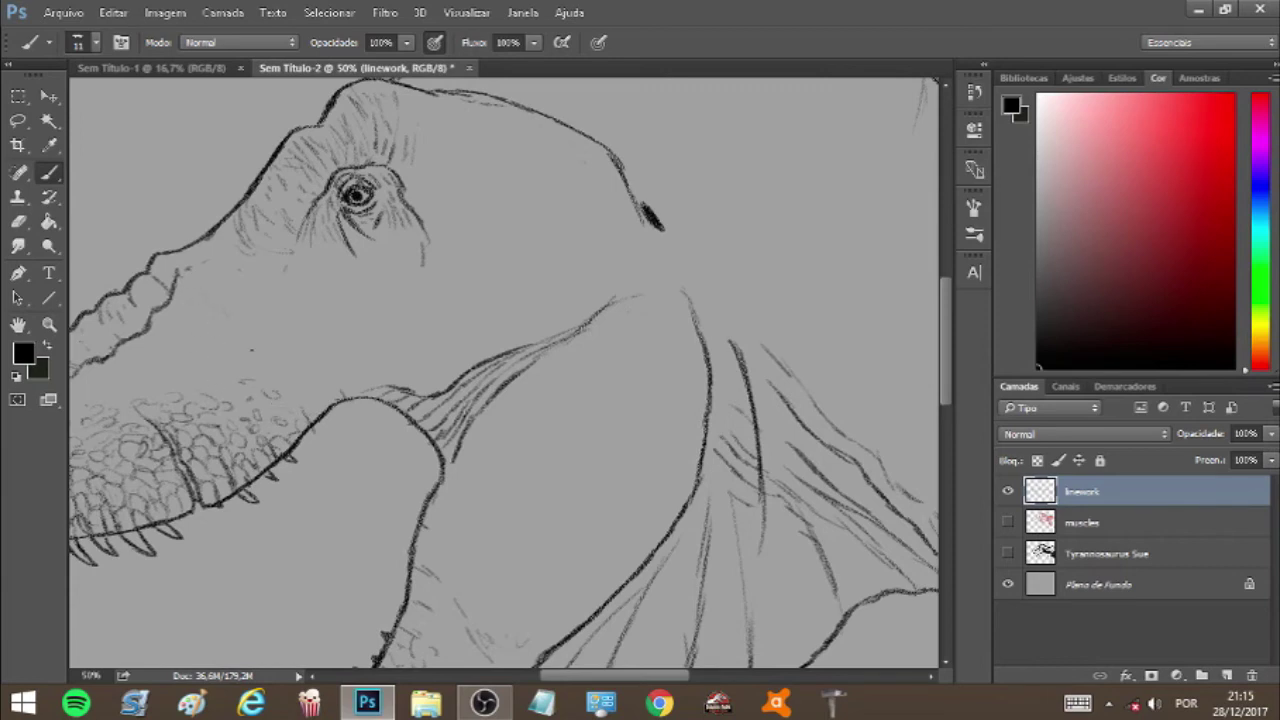
Step: Draw light diagonal wrinkles across the snout's side and the cheek, and undo the dark stray stroke above the jaw corner
left_click_drag(250, 304, 268, 344)
mouse_move(190, 332)
left_mouse_down()
mouse_move(201, 384)
mouse_move(167, 384)
left_mouse_up()
left_click_drag(205, 361, 188, 389)
left_click_drag(193, 281, 206, 296)
mouse_move(370, 268)
left_mouse_down()
mouse_move(358, 238)
mouse_move(396, 267)
left_mouse_up()
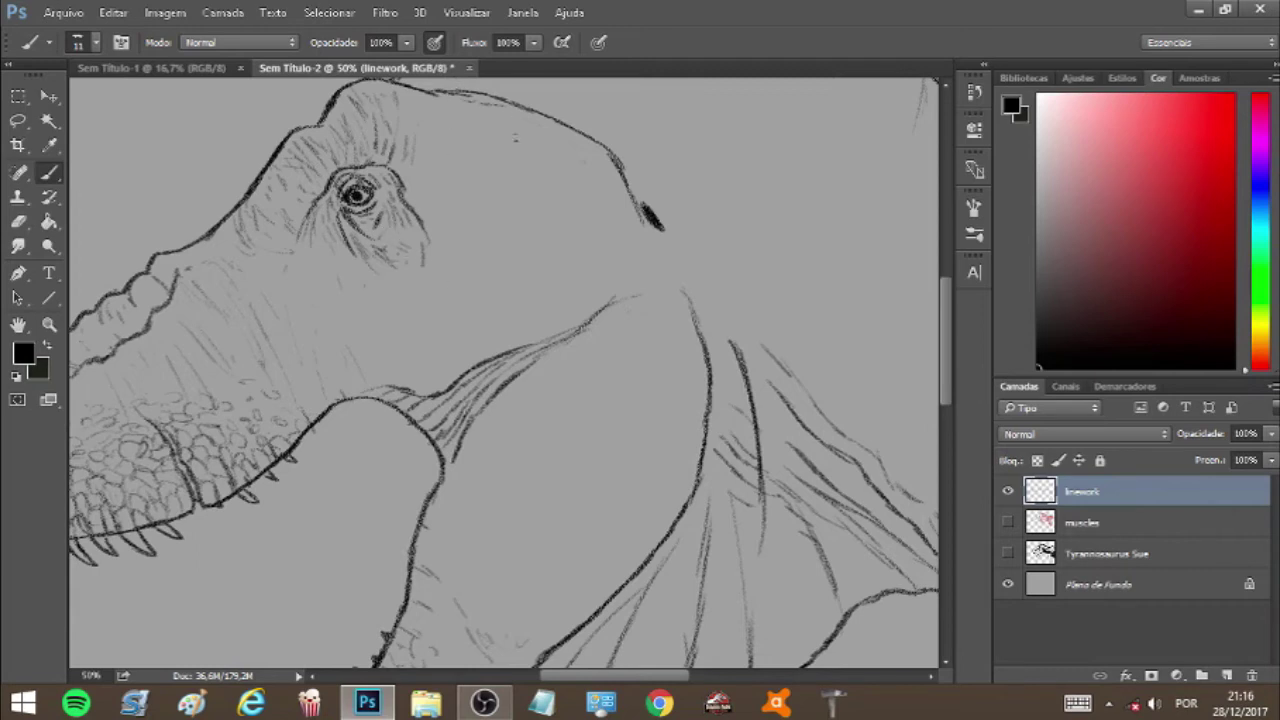
left_click_drag(497, 284, 503, 307)
left_click_drag(450, 344, 432, 399)
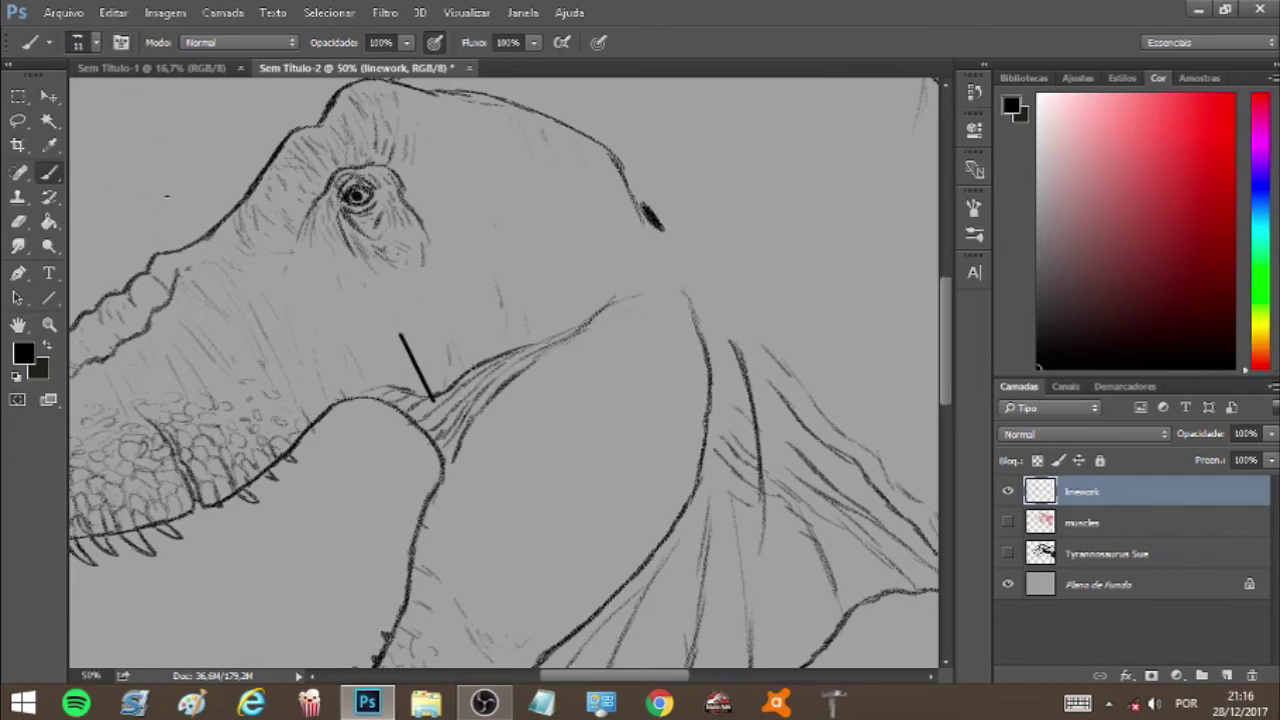
key("ctrl+z")
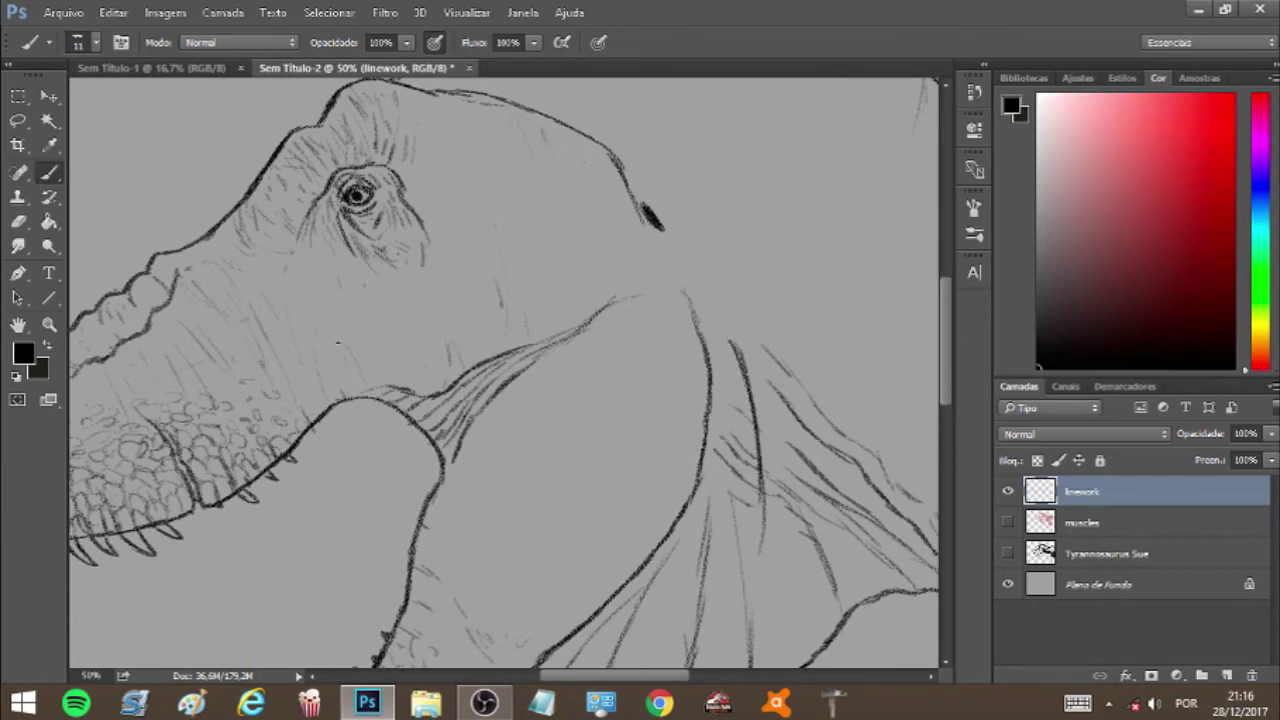
Step: Cover the broad rear part of the lower jaw with light, crossing skin wrinkles
scroll(946, 378, "down", 3)
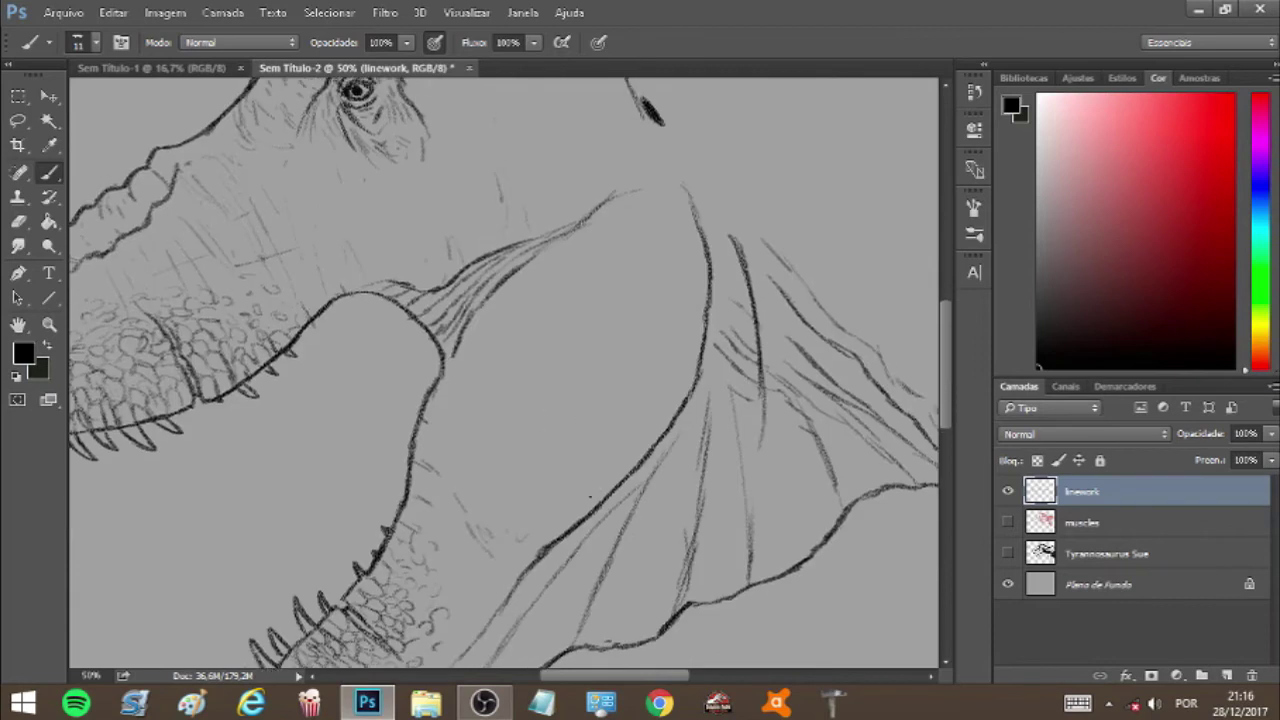
mouse_move(562, 311)
left_mouse_down()
mouse_move(656, 432)
mouse_move(645, 322)
mouse_move(672, 404)
mouse_move(668, 296)
mouse_move(688, 354)
left_mouse_up()
left_click_drag(599, 240, 676, 285)
left_click_drag(676, 233, 689, 269)
left_click_drag(546, 457, 564, 505)
left_click_drag(490, 365, 523, 379)
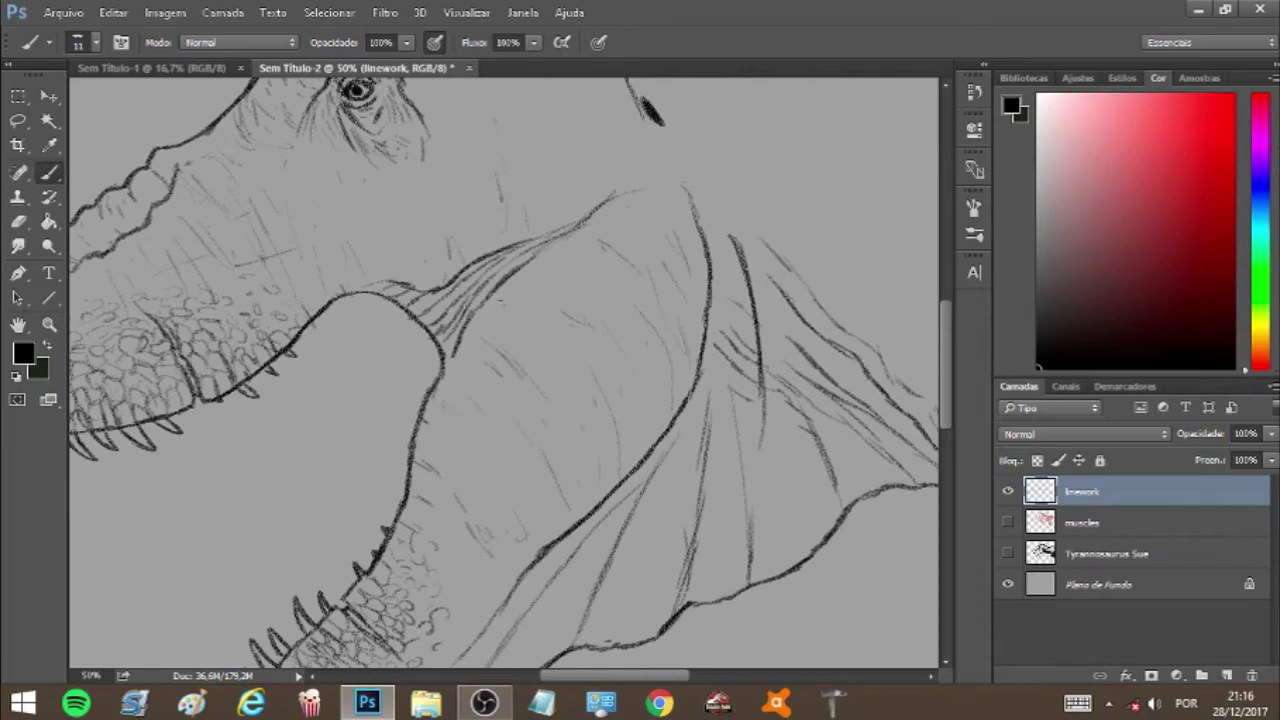
left_click_drag(505, 475, 515, 491)
Step: Start small scales along the throat skin's lower edge and undo the dark stray stroke near the chin
scroll(941, 408, "down", 3)
mouse_move(512, 536)
left_mouse_down()
mouse_move(530, 522)
mouse_move(506, 518)
left_mouse_up()
left_click_drag(424, 583, 456, 551)
left_click_drag(624, 472, 618, 476)
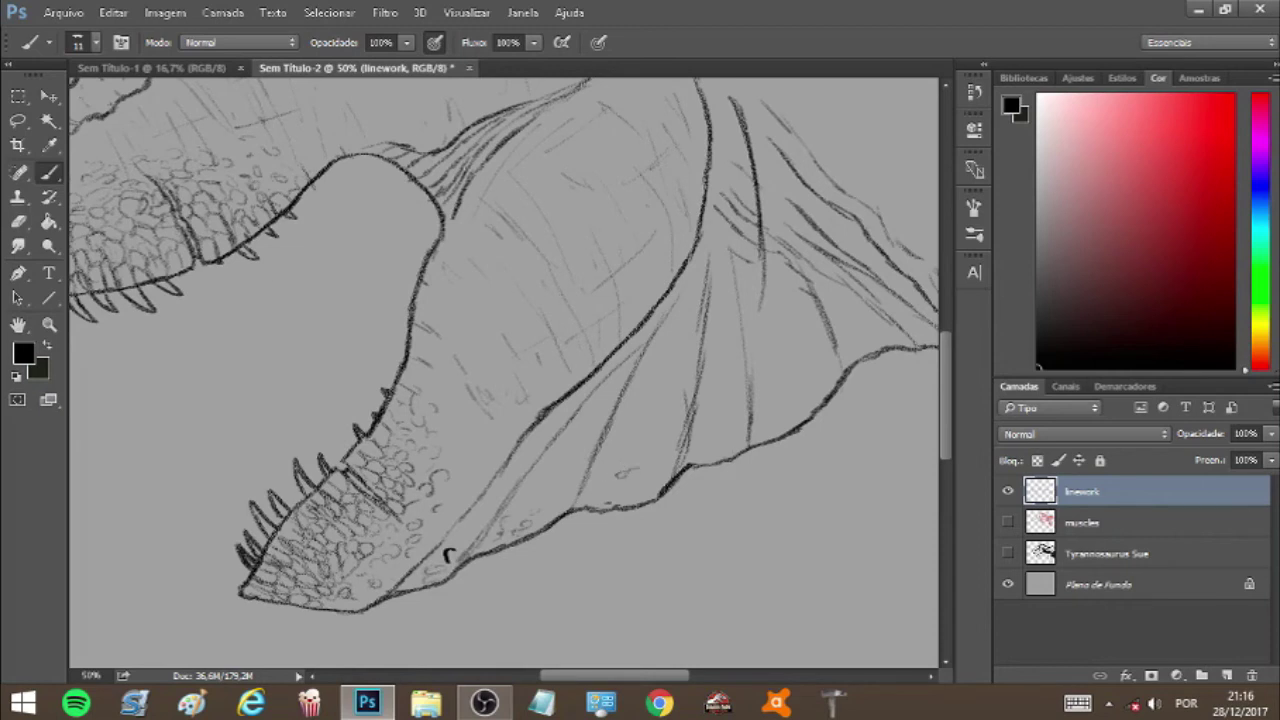
key("ctrl+alt+z")
key("ctrl+alt+z")
Step: Continue the small scales along the throat's lower edge up to the neck, with a few behind the jaw line
left_click_drag(450, 561, 436, 566)
left_click_drag(529, 507, 606, 489)
left_click_drag(601, 470, 617, 482)
left_click_drag(614, 494, 635, 481)
mouse_move(640, 487)
left_mouse_down()
mouse_move(650, 446)
mouse_move(736, 420)
mouse_move(776, 376)
mouse_move(760, 356)
left_mouse_up()
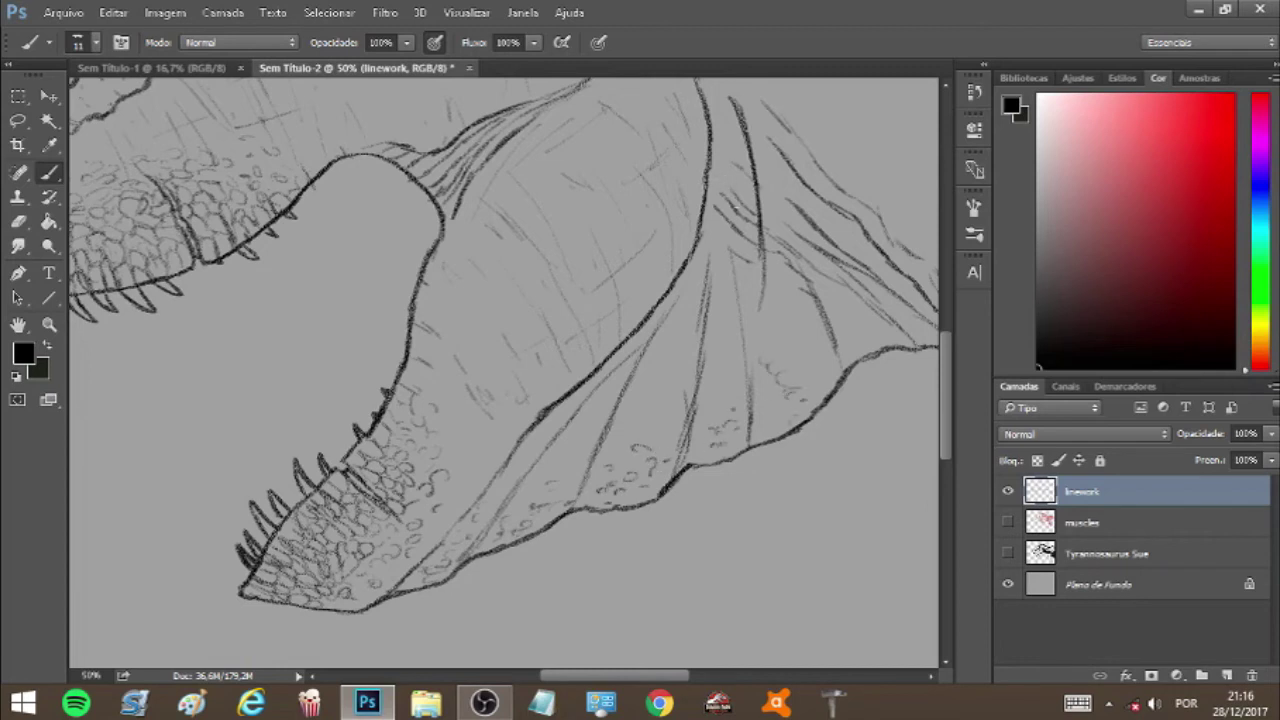
left_click_drag(758, 228, 768, 212)
left_click_drag(739, 185, 748, 194)
left_click_drag(724, 136, 728, 120)
Step: Connect the back of the jaw to the rear head outline with sketchy strokes running behind the ear opening
scroll(932, 377, "up", 6)
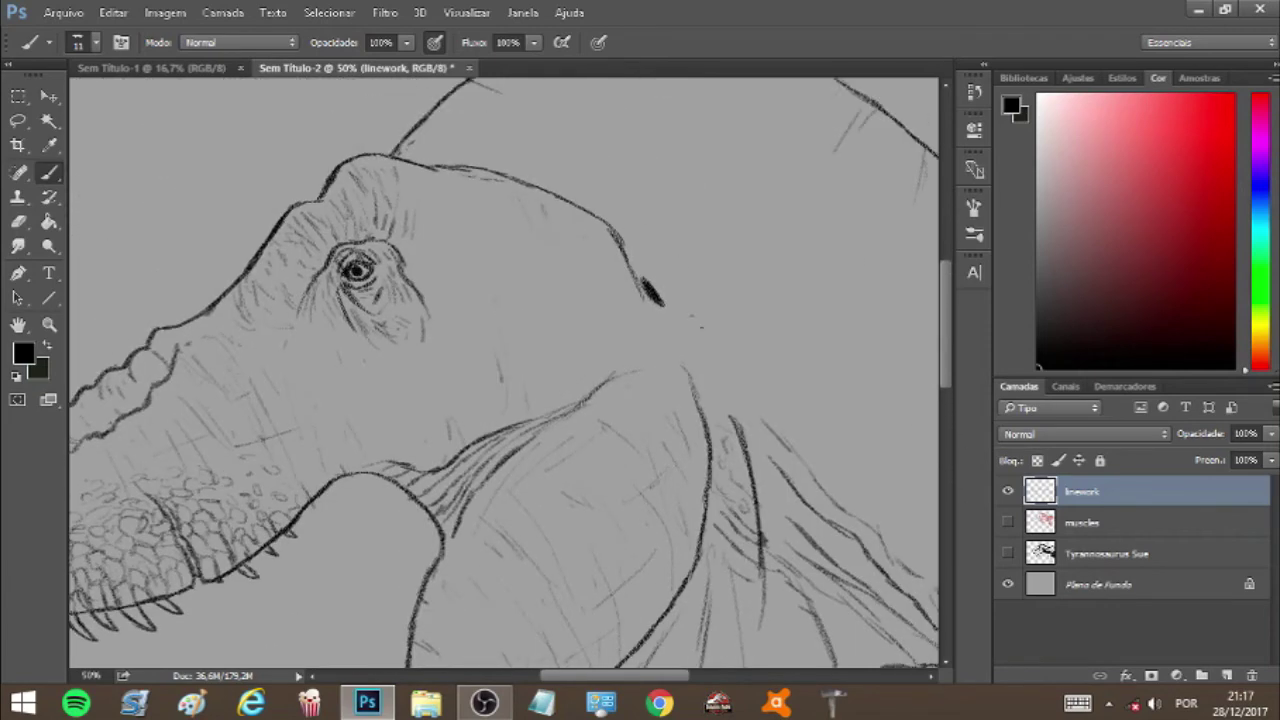
mouse_move(703, 391)
left_mouse_down()
mouse_move(682, 318)
mouse_move(622, 232)
left_mouse_up()
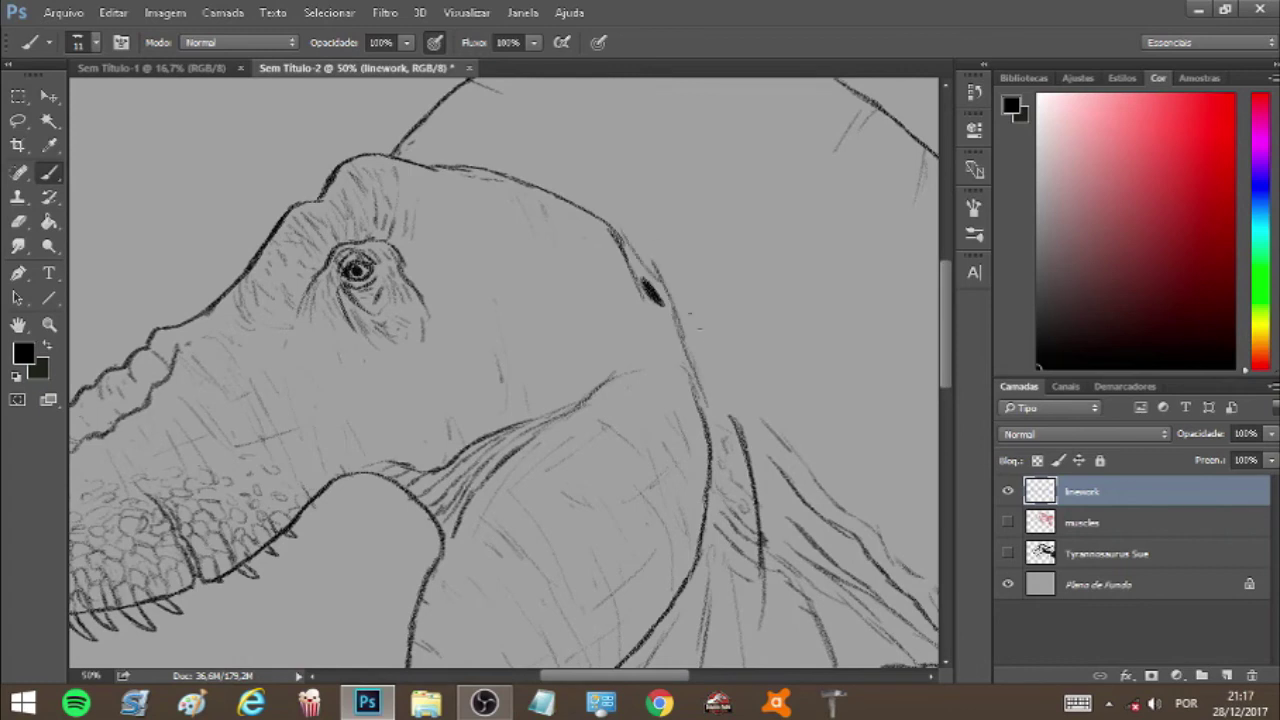
left_click_drag(708, 382, 668, 290)
left_click_drag(692, 342, 665, 258)
left_click_drag(622, 222, 592, 194)
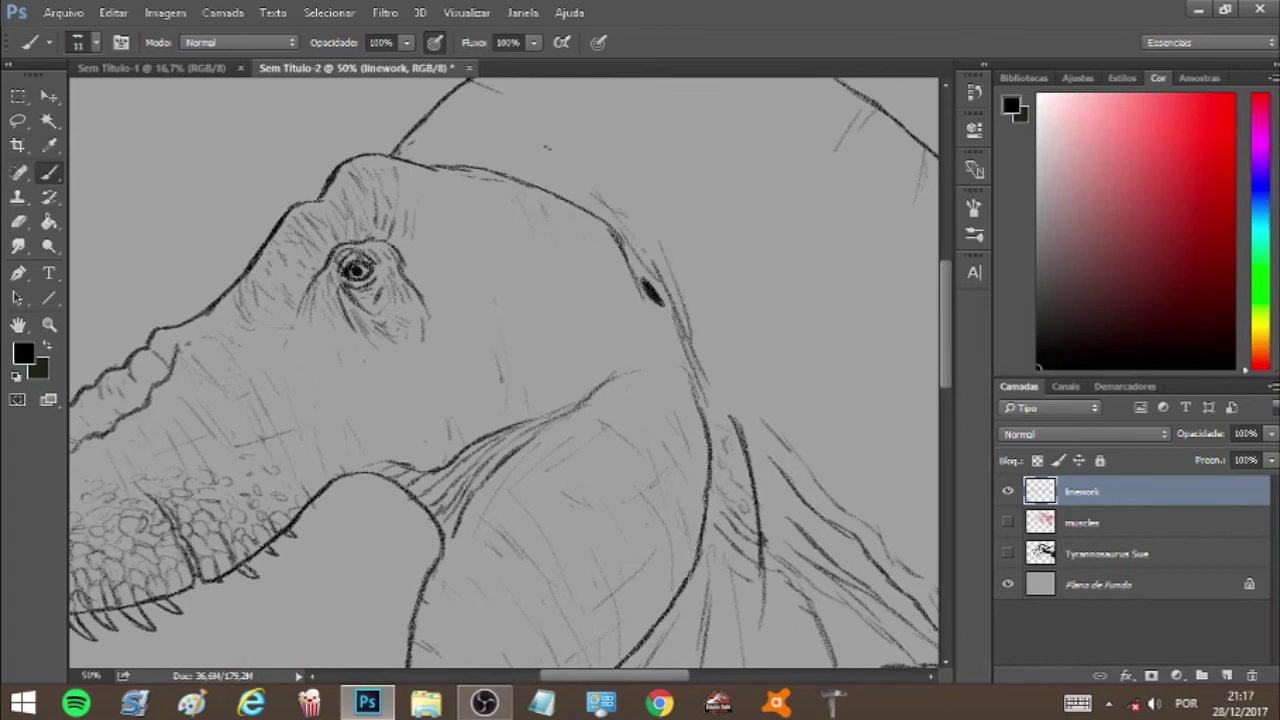
Step: Draw long skin fold lines from the top of the head, behind the ear opening and down the neck
left_click_drag(726, 427, 695, 308)
left_click_drag(701, 327, 673, 253)
left_click_drag(715, 355, 802, 588)
left_click_drag(702, 314, 752, 378)
left_click_drag(444, 152, 564, 194)
mouse_move(500, 149)
left_mouse_down()
mouse_move(604, 180)
mouse_move(690, 276)
left_mouse_up()
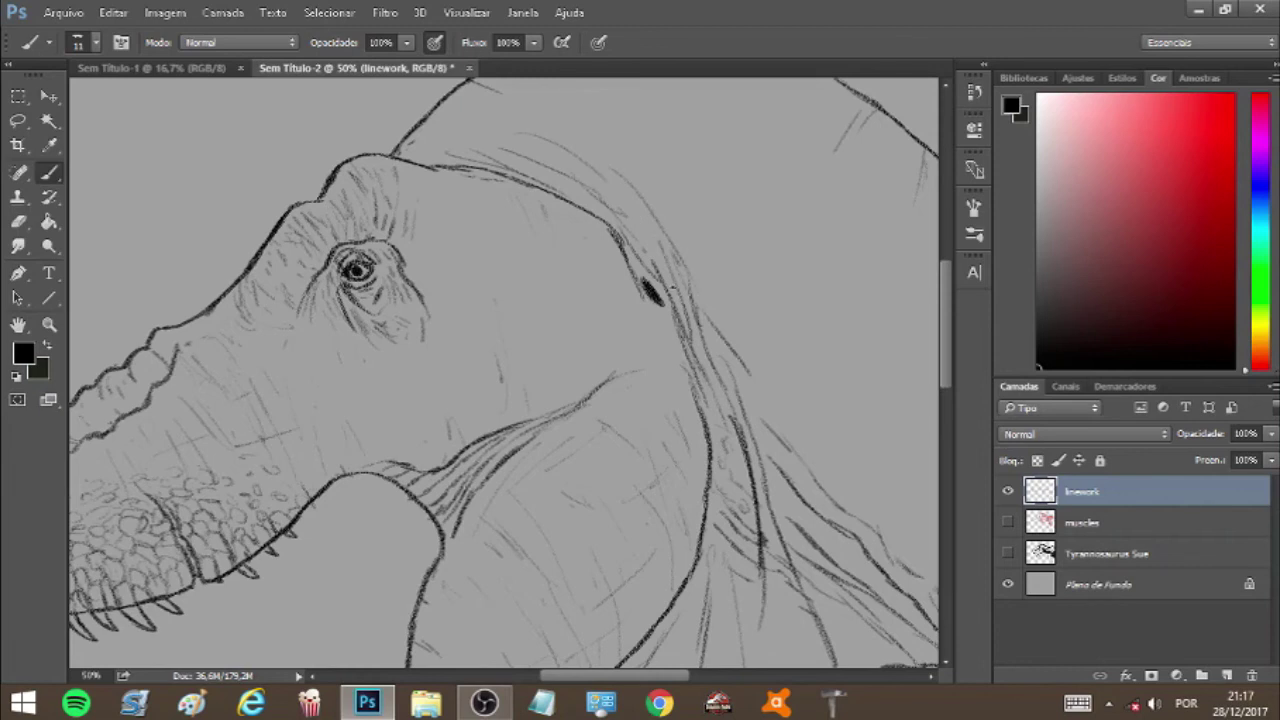
mouse_move(682, 228)
left_mouse_down()
mouse_move(772, 356)
mouse_move(788, 446)
mouse_move(874, 510)
left_mouse_up()
Step: Darken the forelimb's claws and add short wrinkles down the forearm
left_click_drag(612, 677, 702, 677)
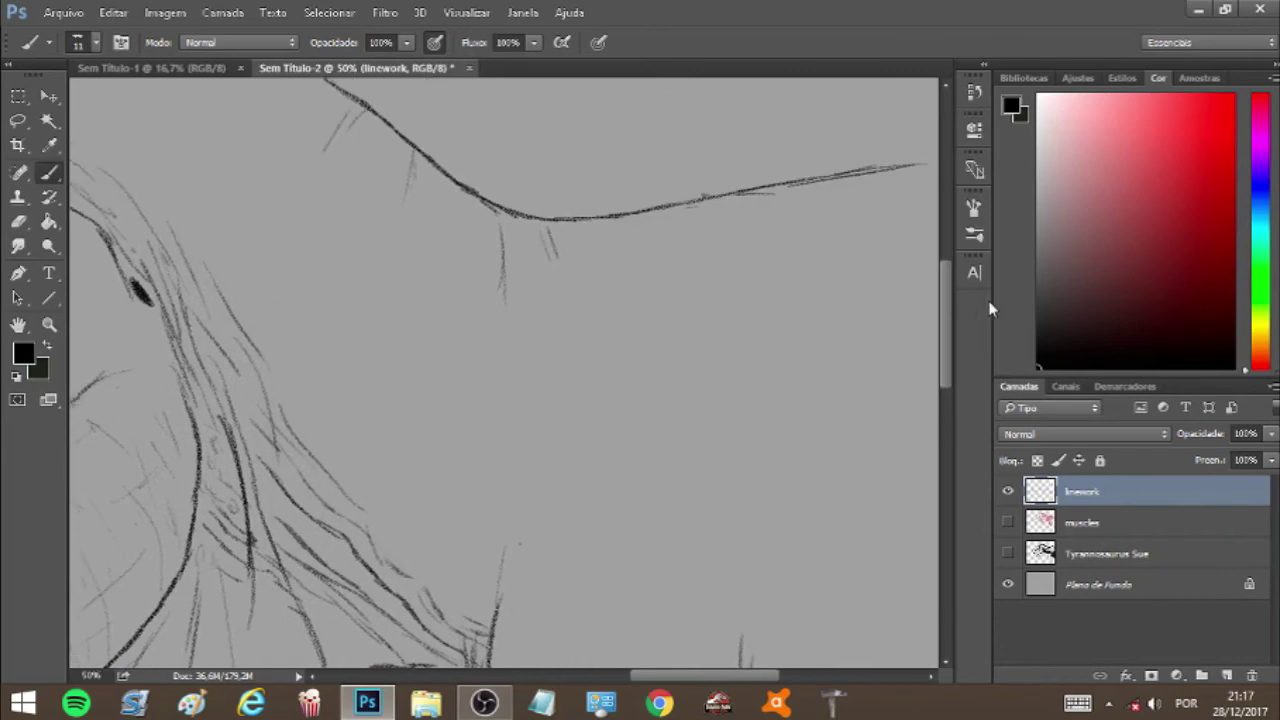
left_click_drag(945, 321, 929, 443)
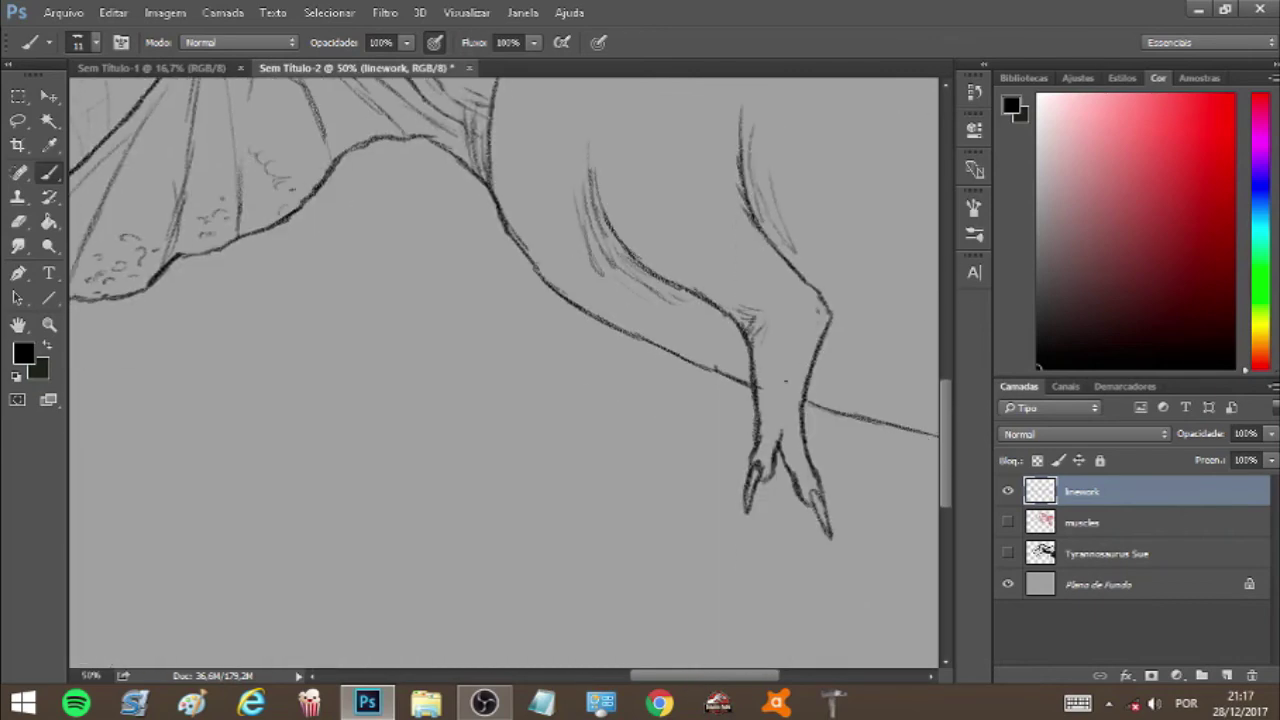
mouse_move(758, 478)
left_mouse_down()
mouse_move(749, 499)
mouse_move(825, 524)
left_mouse_up()
left_click_drag(765, 317, 777, 395)
Step: Add light wrinkles to the upper arm and draw skin folds extending behind the elbow
mouse_move(745, 266)
left_mouse_down()
mouse_move(737, 254)
mouse_move(658, 249)
mouse_move(704, 236)
left_mouse_up()
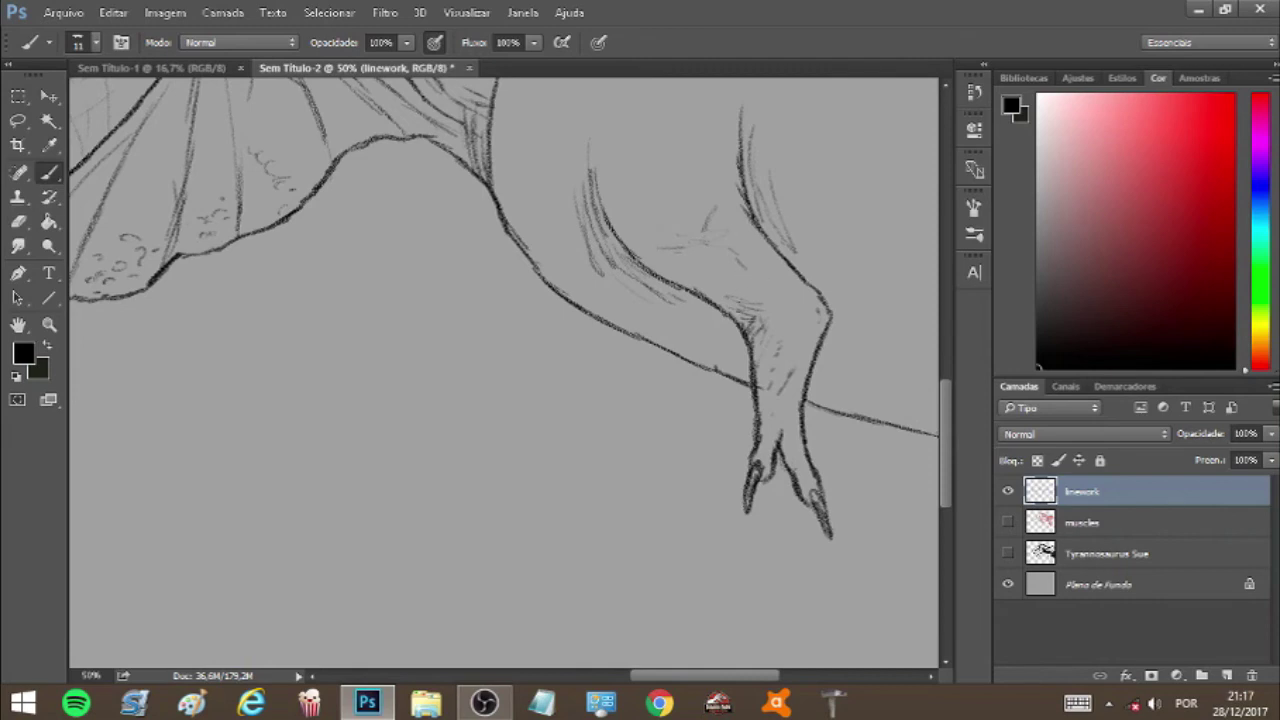
left_click_drag(716, 245, 680, 251)
left_click_drag(711, 208, 707, 228)
mouse_move(774, 188)
left_mouse_down()
mouse_move(766, 228)
mouse_move(758, 220)
left_mouse_up()
left_click_drag(812, 272, 884, 300)
mouse_move(800, 266)
left_mouse_down()
mouse_move(815, 288)
mouse_move(886, 315)
left_mouse_up()
Step: Draw a light diagonal shoulder line from the neck base up toward the back, and view the whole drawing
left_click_drag(940, 408, 925, 298)
left_click_drag(574, 317, 557, 337)
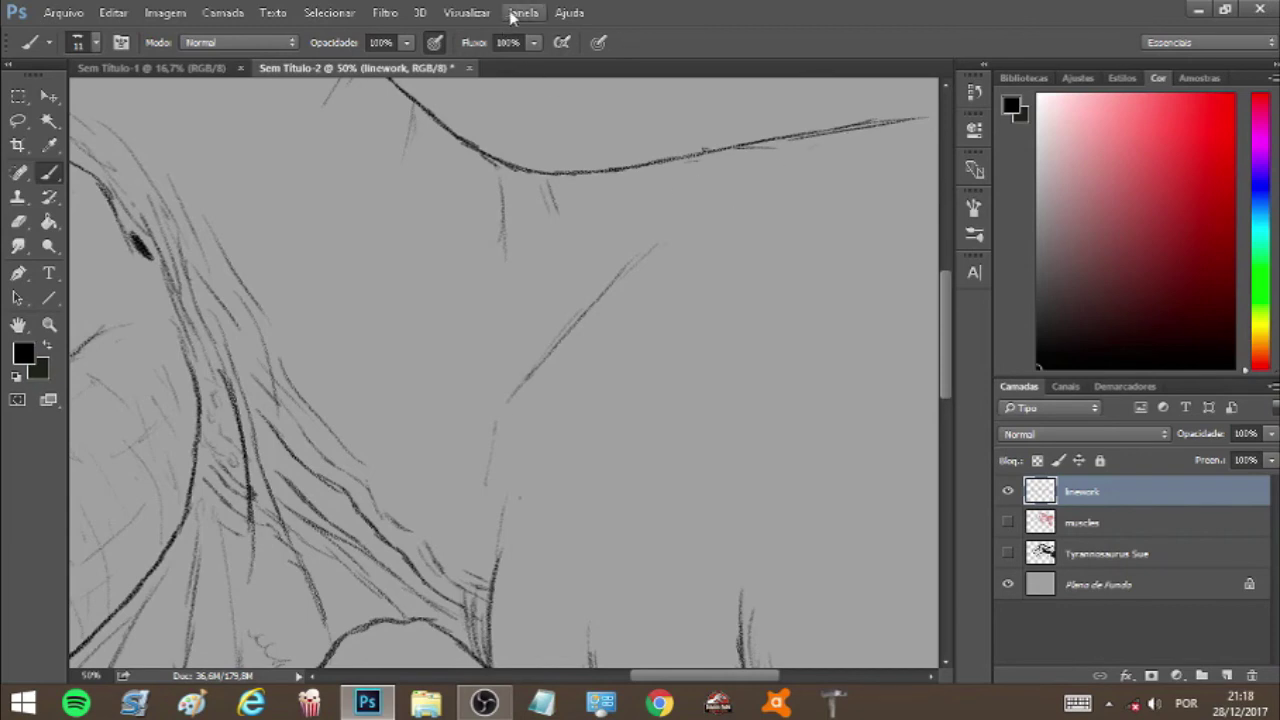
left_click(466, 12)
left_click(484, 185)
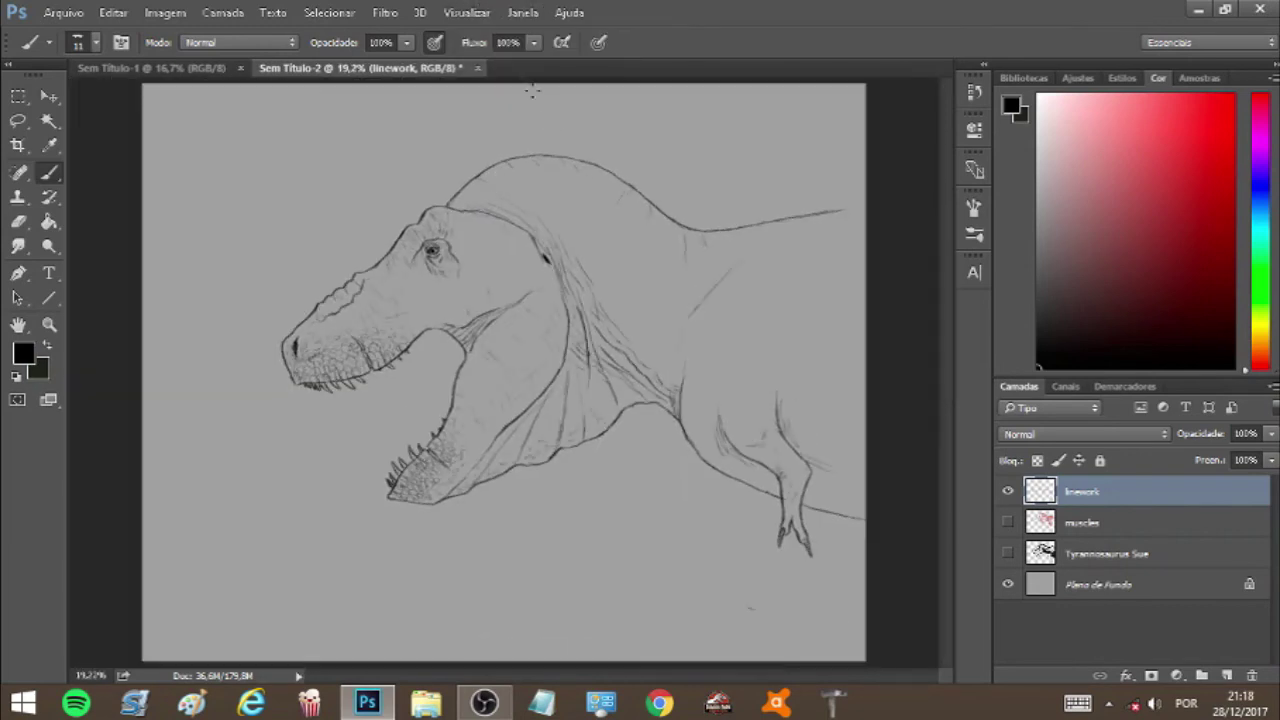
Step: Add a new layer named local color directly below the linework layer
left_click(512, 13)
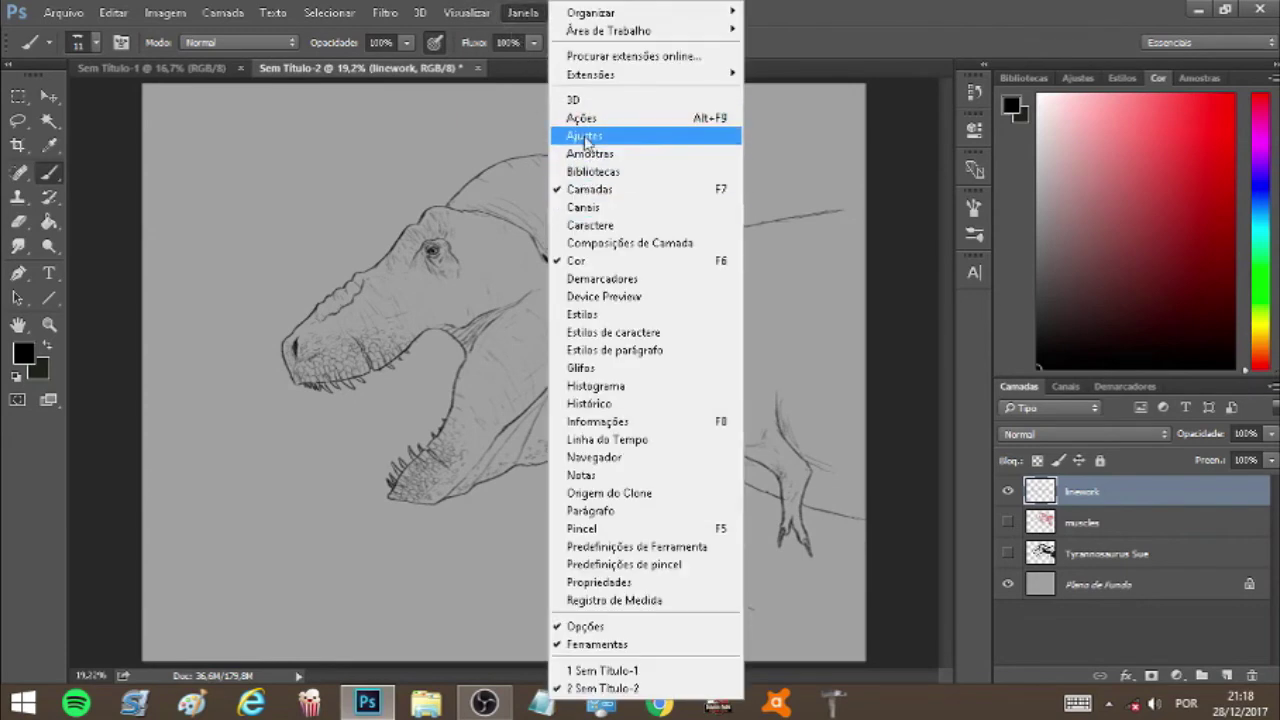
left_click(505, 166)
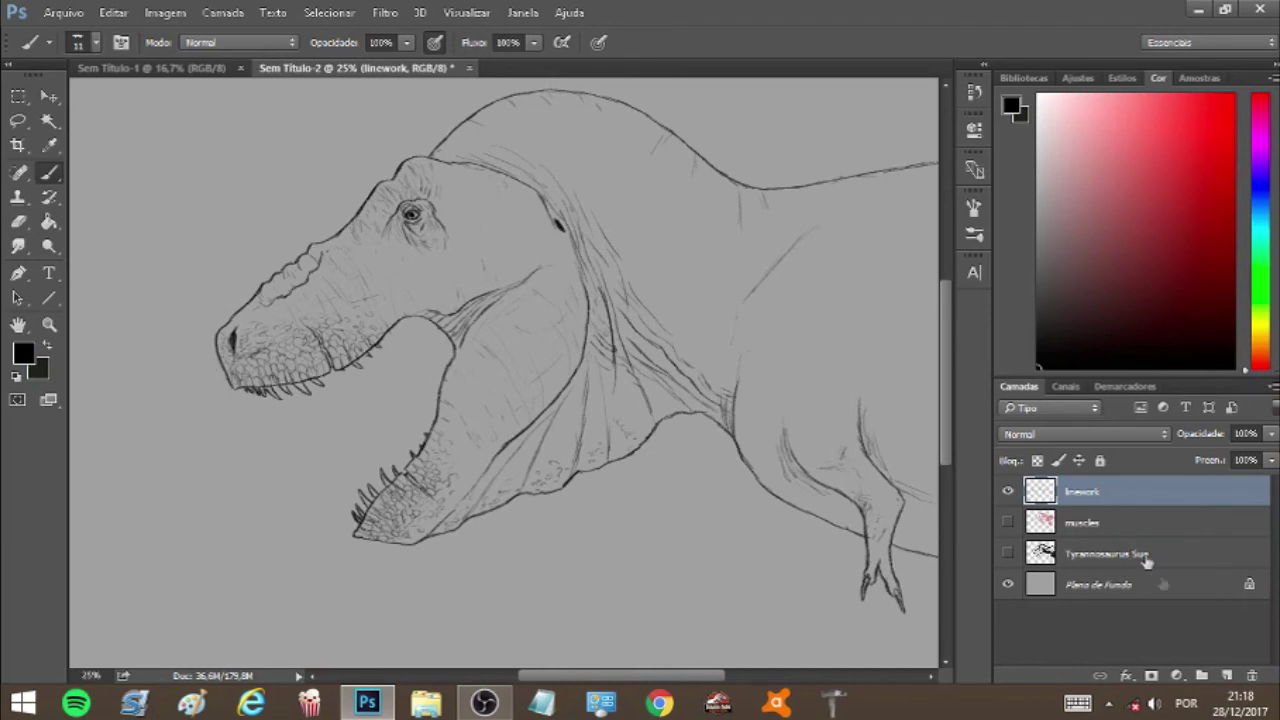
left_click(1227, 676)
left_click_drag(1120, 491, 1097, 530)
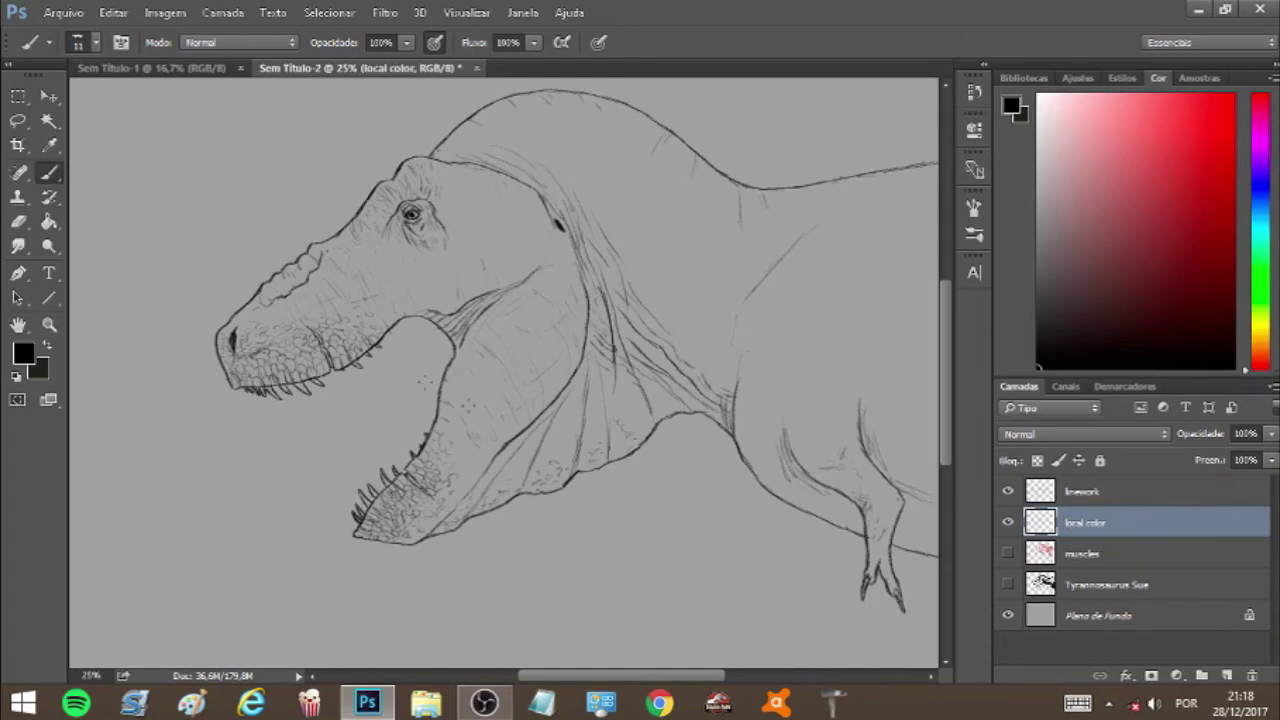
Step: Paint a peach base colour over the head, jaws, throat, front of the neck and upper back edge with a 109 px ragged brush
left_click(95, 44)
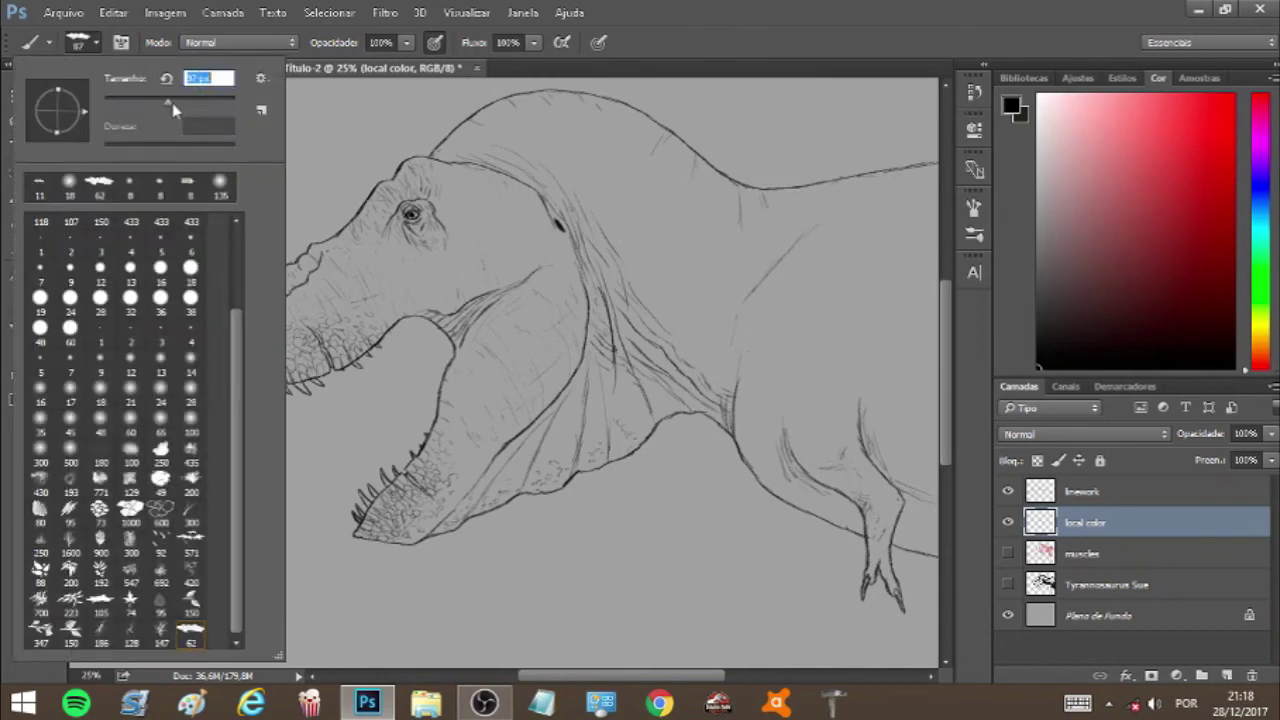
left_click_drag(1255, 350, 1260, 346)
left_click(1133, 141)
mouse_move(520, 245)
left_mouse_down()
mouse_move(505, 395)
mouse_move(400, 220)
mouse_move(470, 300)
mouse_move(360, 250)
left_mouse_up()
mouse_move(235, 360)
left_mouse_down()
mouse_move(265, 305)
mouse_move(380, 340)
mouse_move(300, 270)
mouse_move(340, 235)
left_mouse_up()
mouse_move(360, 525)
left_mouse_down()
mouse_move(455, 445)
mouse_move(585, 300)
left_mouse_up()
mouse_move(450, 155)
left_mouse_down()
mouse_move(685, 150)
mouse_move(935, 175)
mouse_move(595, 210)
left_mouse_up()
left_click_drag(600, 120, 610, 245)
left_click_drag(455, 505, 560, 425)
left_click_drag(520, 480, 680, 405)
left_click_drag(600, 130, 620, 340)
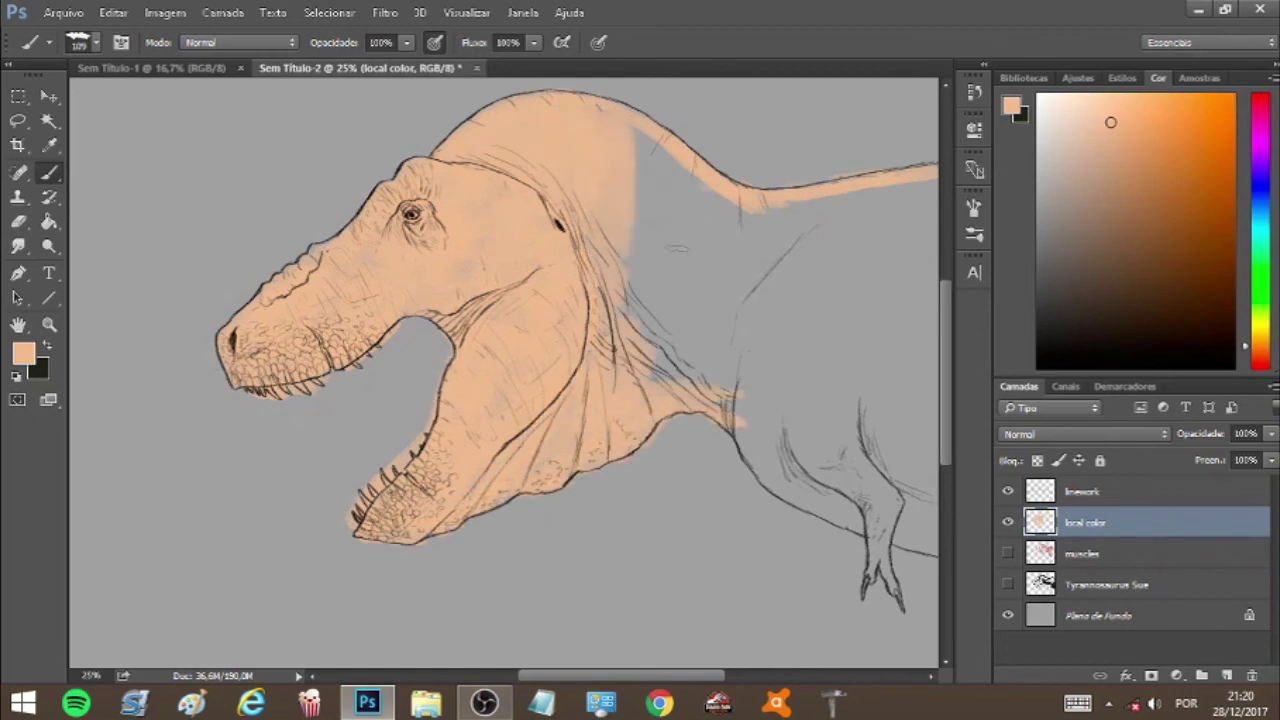
Step: Extend the peach base across the rear neck, chest underside, forelimb and outer edge of the torso
left_click_drag(640, 170, 670, 380)
left_click_drag(700, 200, 720, 340)
left_click_drag(840, 420, 880, 500)
mouse_move(860, 515)
left_mouse_down()
mouse_move(770, 480)
mouse_move(740, 410)
left_mouse_up()
mouse_move(895, 530)
left_mouse_down()
mouse_move(930, 545)
mouse_move(890, 200)
left_mouse_up()
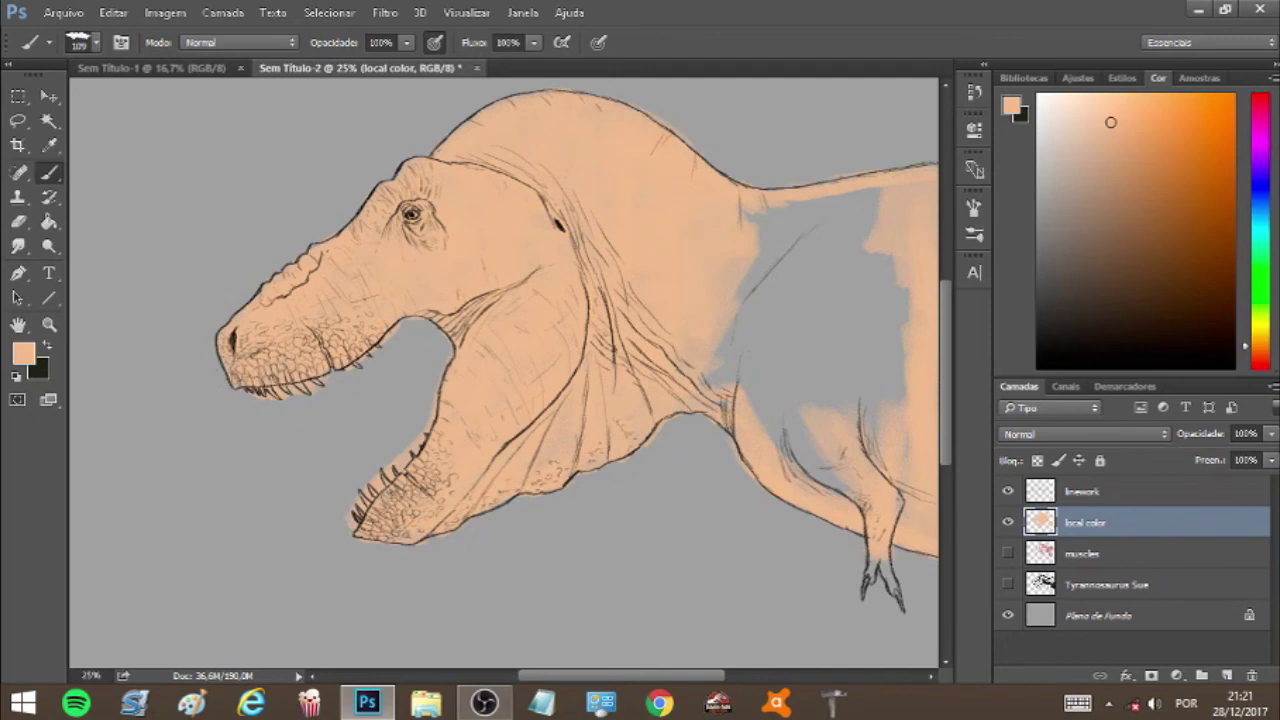
Step: Fill the remaining grey area of the shoulder, flank and upper arm with the peach base
left_click_drag(830, 285, 710, 375)
left_click_drag(780, 330, 840, 490)
left_click_drag(870, 350, 785, 490)
mouse_move(910, 315)
left_mouse_down()
mouse_move(805, 430)
mouse_move(760, 255)
left_mouse_up()
left_click_drag(870, 300, 780, 235)
left_click_drag(920, 200, 770, 215)
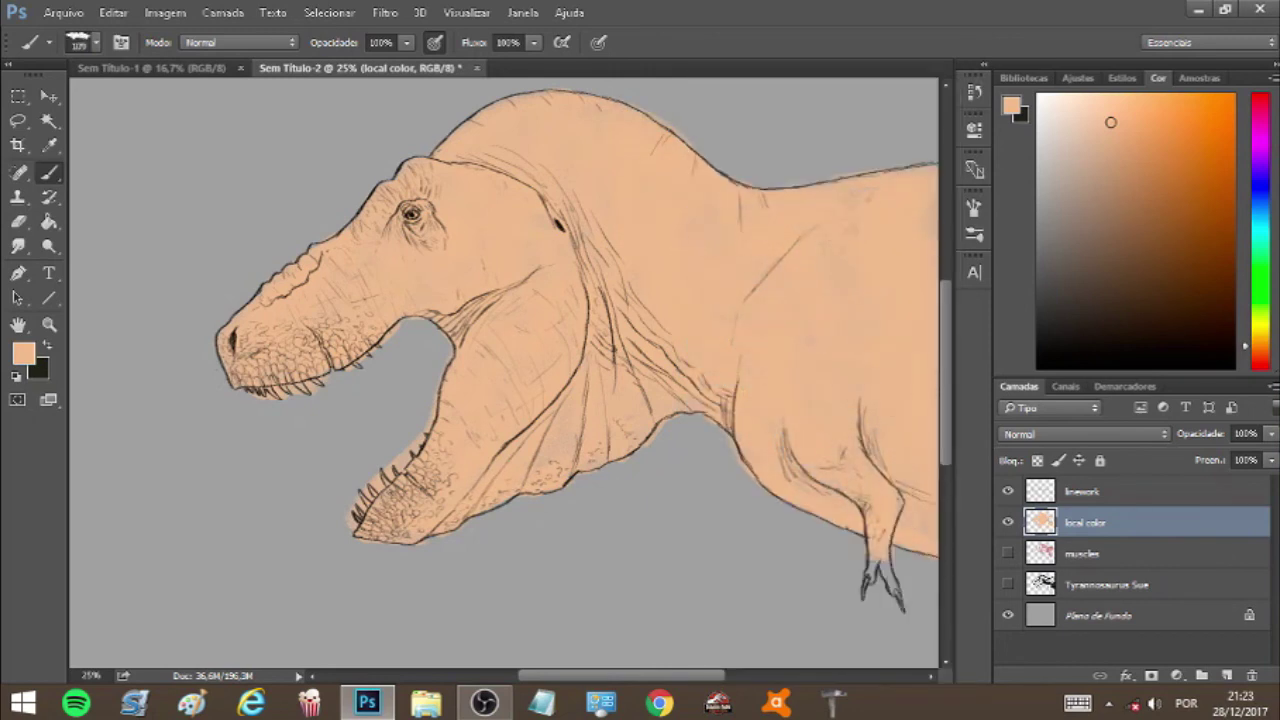
Step: Colour the forelimb's claws peach and erase the base colour that spills outside the linework
key("e")
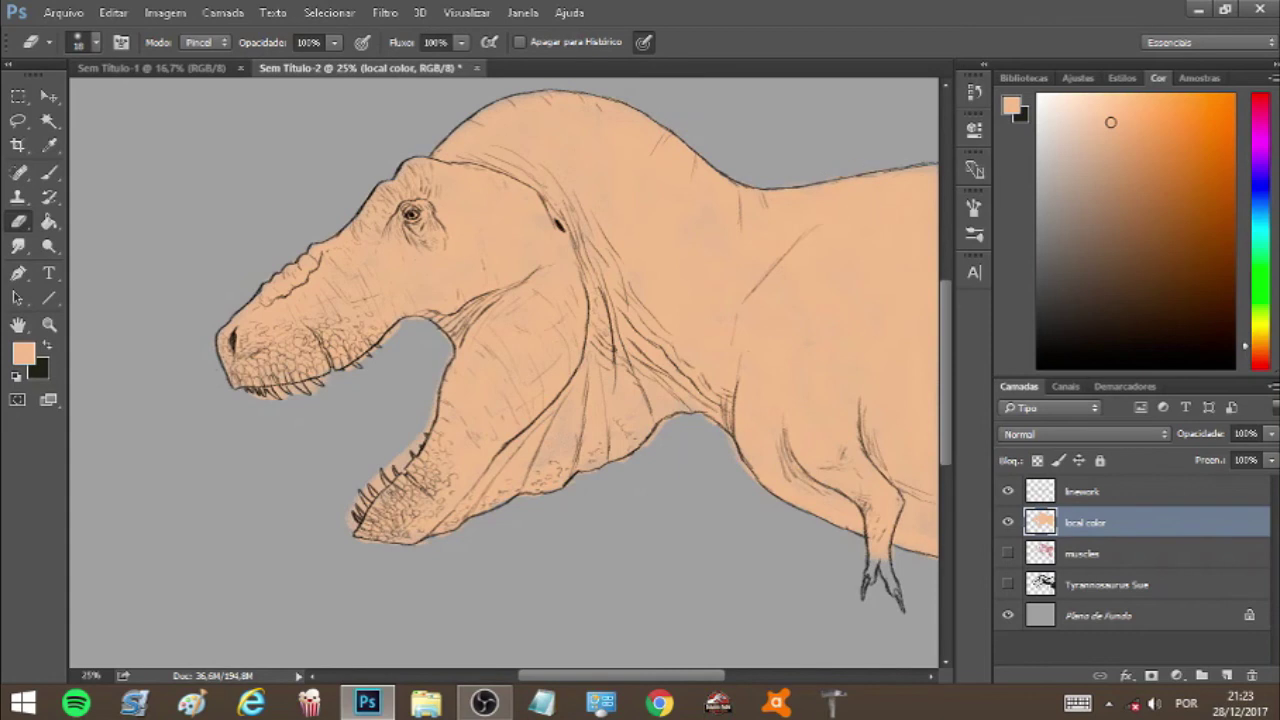
key("b")
left_click_drag(878, 565, 902, 606)
key("e")
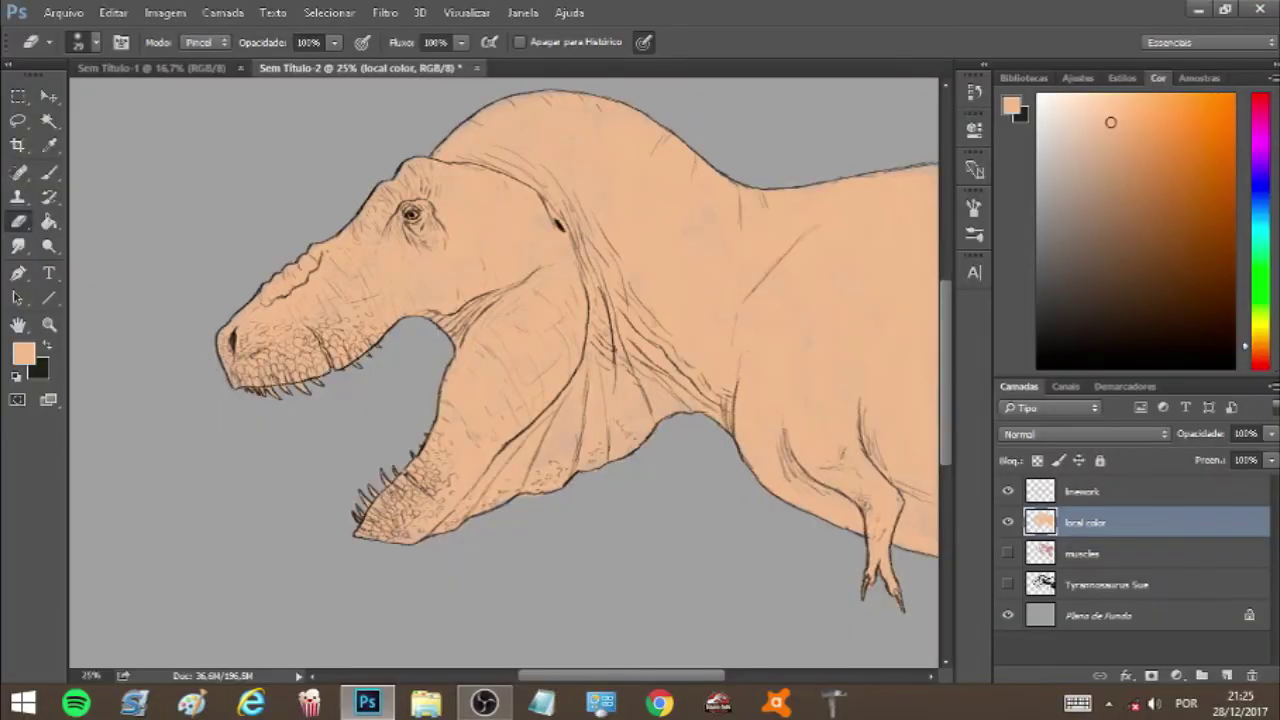
Step: Lock the transparent pixels of the local color layer and choose a dark red painting colour
left_click(1037, 460)
key("b")
left_click(466, 12)
left_click(491, 150)
left_click(1259, 326)
left_click(1080, 149)
left_click(1259, 336)
left_click(1085, 161)
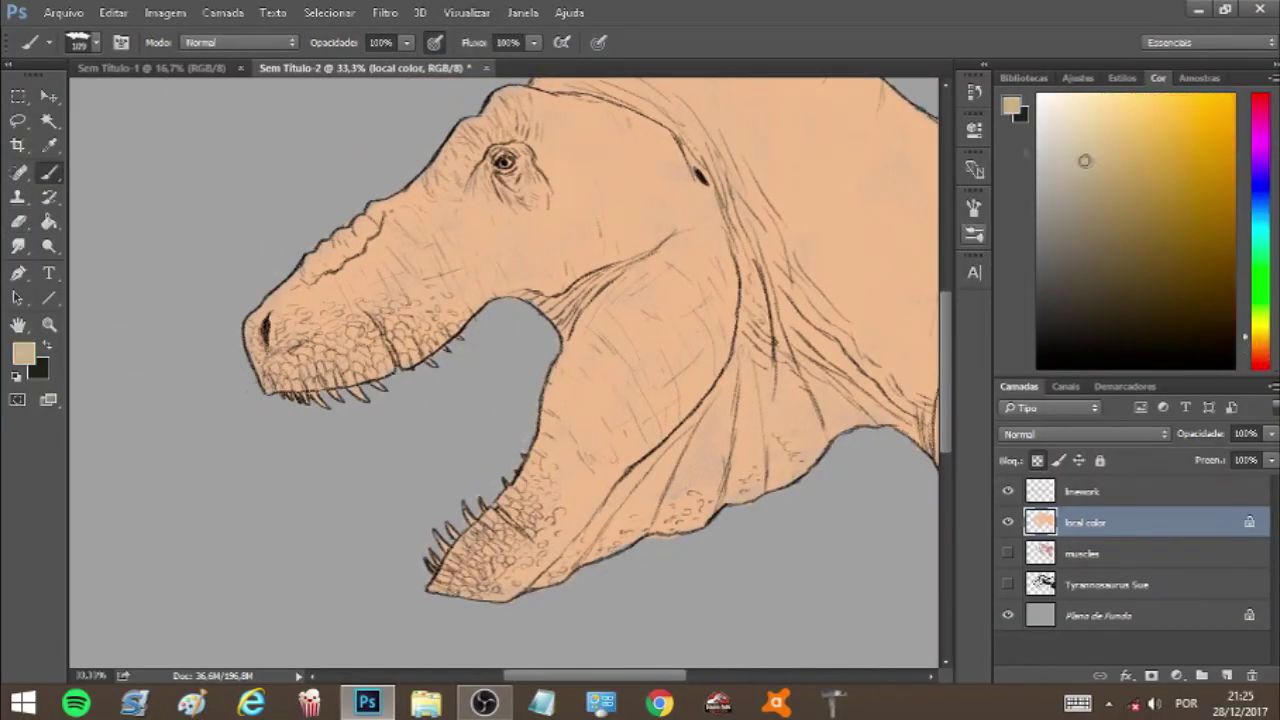
left_click(1260, 366)
left_click(1171, 285)
left_click_drag(543, 308, 568, 330)
left_click(96, 42)
left_click_drag(565, 312, 640, 260)
key("ctrl+alt+z")
key("ctrl+alt+z")
key("ctrl+alt+z")
key("ctrl+alt+z")
Step: Paint the skin at the mouth corner and the grooves on the upper and lower jaws dark red with a 26 px brush
left_click(97, 43)
left_click(141, 114)
left_click_drag(520, 296, 563, 328)
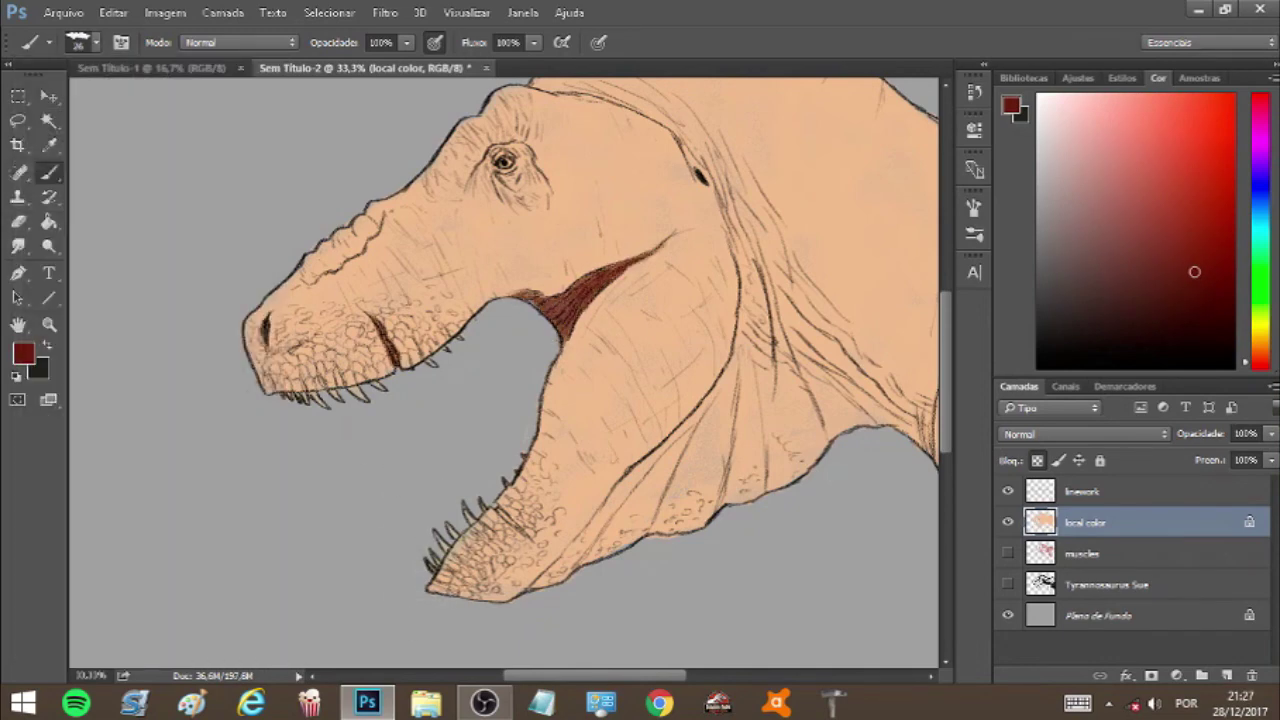
left_click_drag(497, 509, 528, 535)
Step: Colour the eye's iris orange-brown
left_click(1260, 347)
left_click(1190, 188)
left_click(504, 162)
left_click(1199, 77)
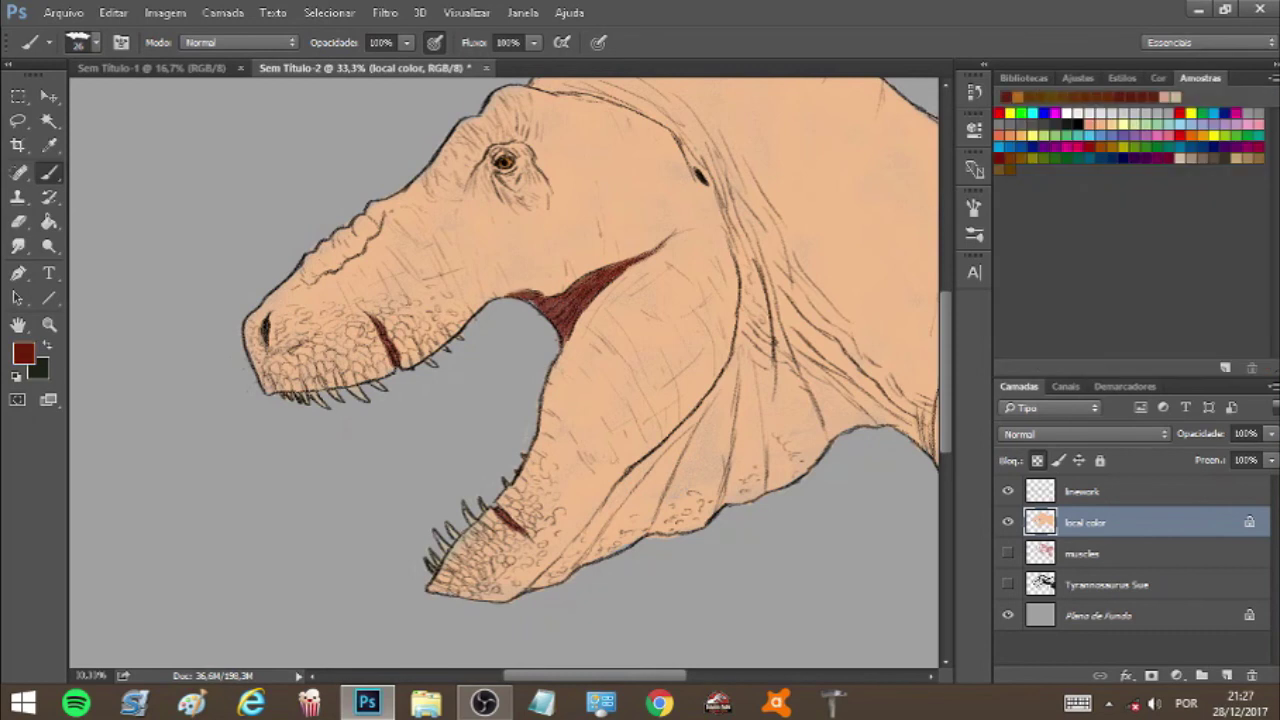
left_click(1158, 77)
left_click(1260, 272)
left_click(1124, 247)
left_click(96, 42)
left_click(160, 114)
left_click_drag(290, 283, 376, 216)
key("ctrl+alt+z")
key("ctrl+alt+z")
Step: Paint ochre along the snout ridge and over the brow up to the top of the head
left_click(1263, 343)
mouse_move(330, 255)
left_mouse_down()
mouse_move(525, 112)
mouse_move(425, 220)
mouse_move(595, 150)
left_mouse_up()
left_click_drag(262, 350, 370, 280)
left_click_drag(285, 335, 420, 245)
key("ctrl+alt+z")
key("ctrl+alt+z")
Step: Paint the side of the head greyish brown from the nostril to behind the eye, leaving the lips peach
left_click(1109, 180)
left_click_drag(355, 292, 400, 252)
key("ctrl+alt+z")
left_click(1104, 251)
mouse_move(262, 314)
left_mouse_down()
mouse_move(420, 262)
mouse_move(510, 200)
mouse_move(625, 225)
mouse_move(590, 125)
left_mouse_up()
left_click_drag(510, 215, 300, 310)
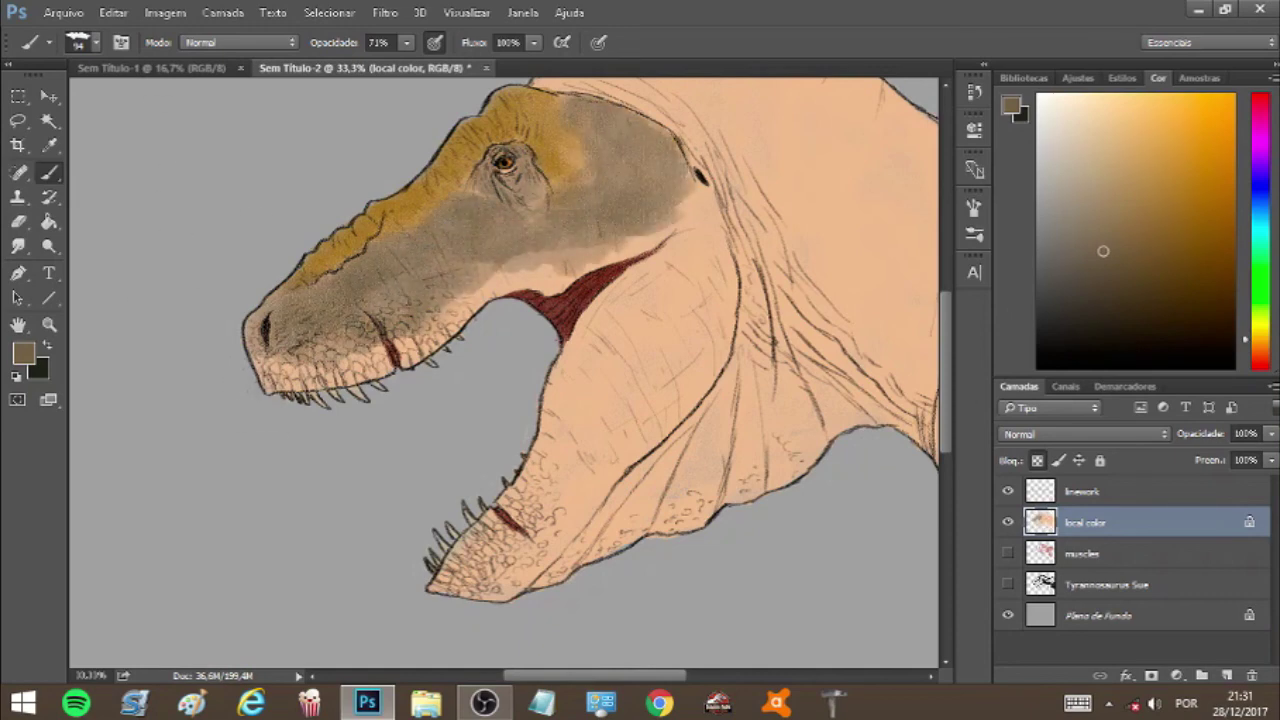
Step: Extend the greyish brown over the neck, shoulder and back, breaking its lower edge into mottled patches on the flank
scroll(504, 372, "up", 2)
mouse_move(545, 165)
left_mouse_down()
mouse_move(690, 105)
mouse_move(860, 160)
mouse_move(630, 215)
mouse_move(400, 160)
mouse_move(840, 240)
left_mouse_up()
scroll(630, 215, "right", 2)
scroll(504, 372, "right", 3)
mouse_move(500, 240)
left_mouse_down()
mouse_move(700, 200)
mouse_move(250, 310)
mouse_move(680, 310)
mouse_move(640, 400)
left_mouse_up()
left_click_drag(500, 340, 320, 380)
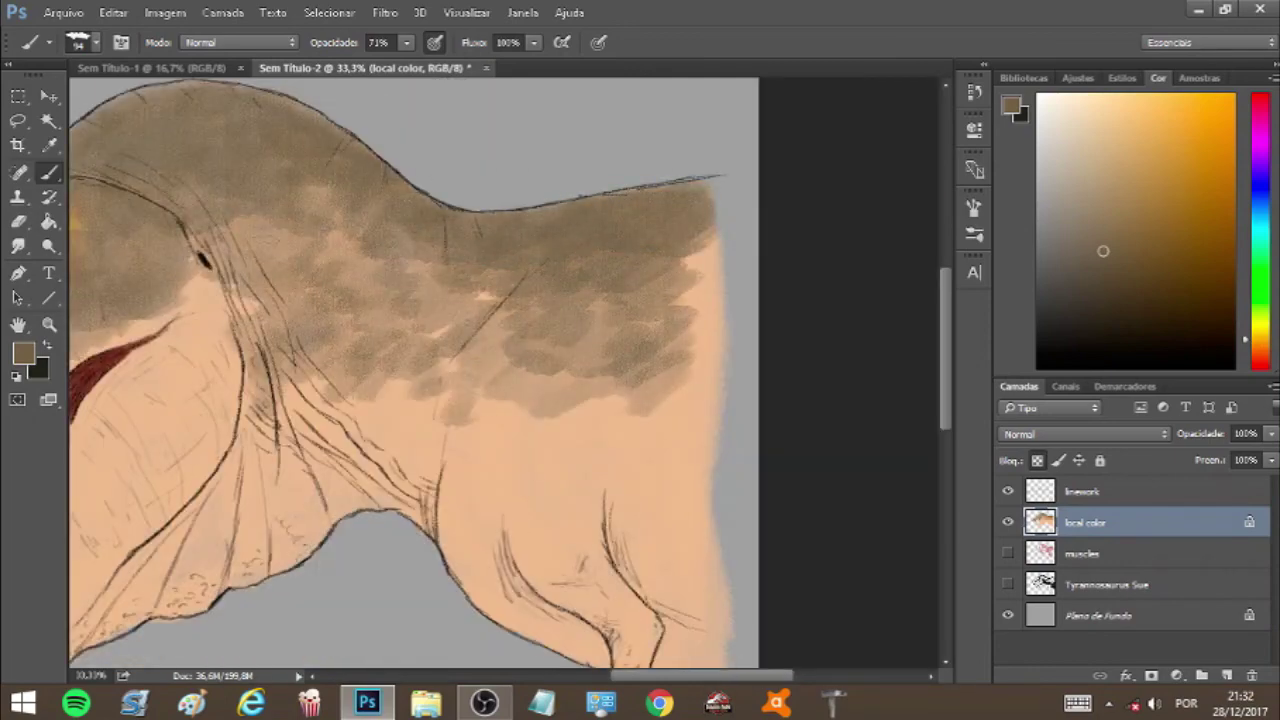
left_click_drag(670, 250, 660, 400)
left_click_drag(330, 372, 766, 370)
Step: Paint a cream stripe curving beneath and behind the eye onto the neck, and touch up the area below the eye in greyish brown
left_click(1094, 126)
mouse_move(425, 258)
left_mouse_down()
mouse_move(500, 285)
mouse_move(515, 190)
mouse_move(655, 150)
mouse_move(800, 255)
left_mouse_up()
left_click(1105, 255)
left_click_drag(410, 280, 540, 222)
left_click_drag(410, 308, 560, 210)
Step: Paint a near-black patch around the eye and recolour the iris orange
left_click(1087, 334)
left_click_drag(440, 238, 480, 275)
left_click(510, 380, "alt")
left_click(1259, 346)
left_click(1197, 171)
scroll(450, 250, "down", 1)
left_click(443, 243)
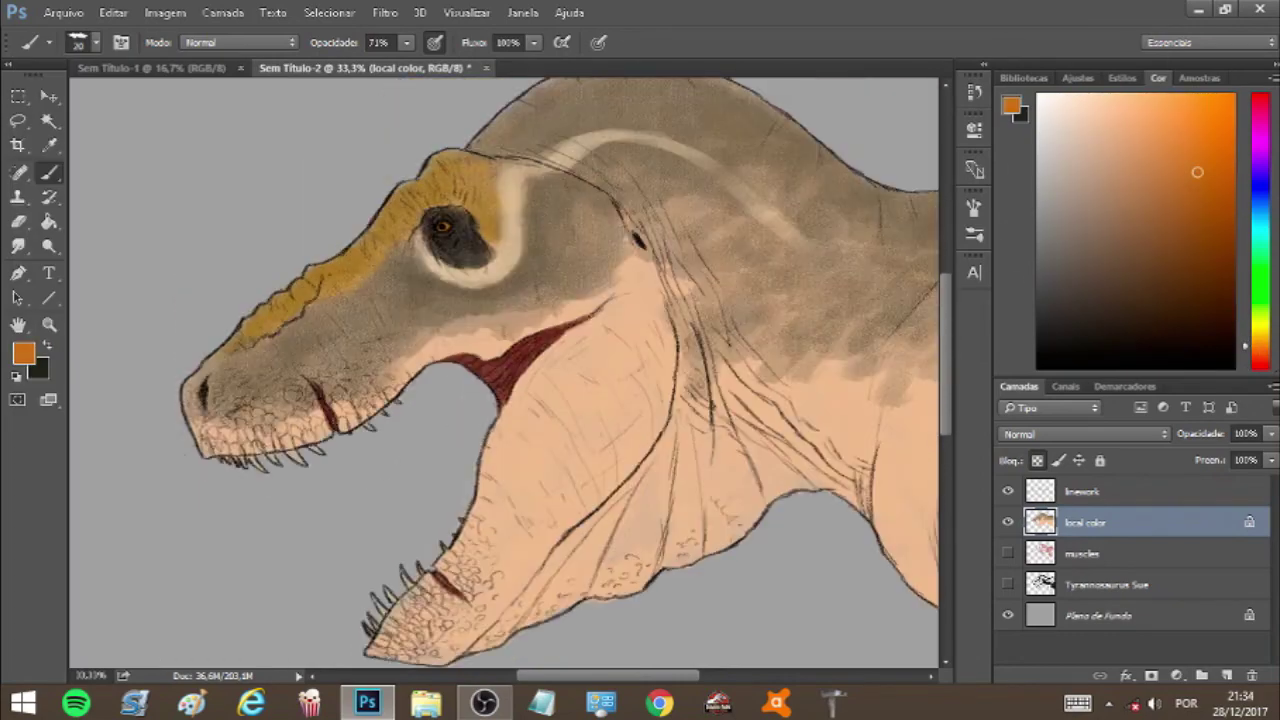
Step: Paint white over the base of the neck, the chest and the belly underside with a 92 px brush
left_click(95, 42)
left_click(166, 107)
left_click(1168, 270)
left_click_drag(650, 400, 504, 289)
left_click(1038, 96)
left_click_drag(745, 410, 880, 540)
left_click_drag(830, 480, 625, 365)
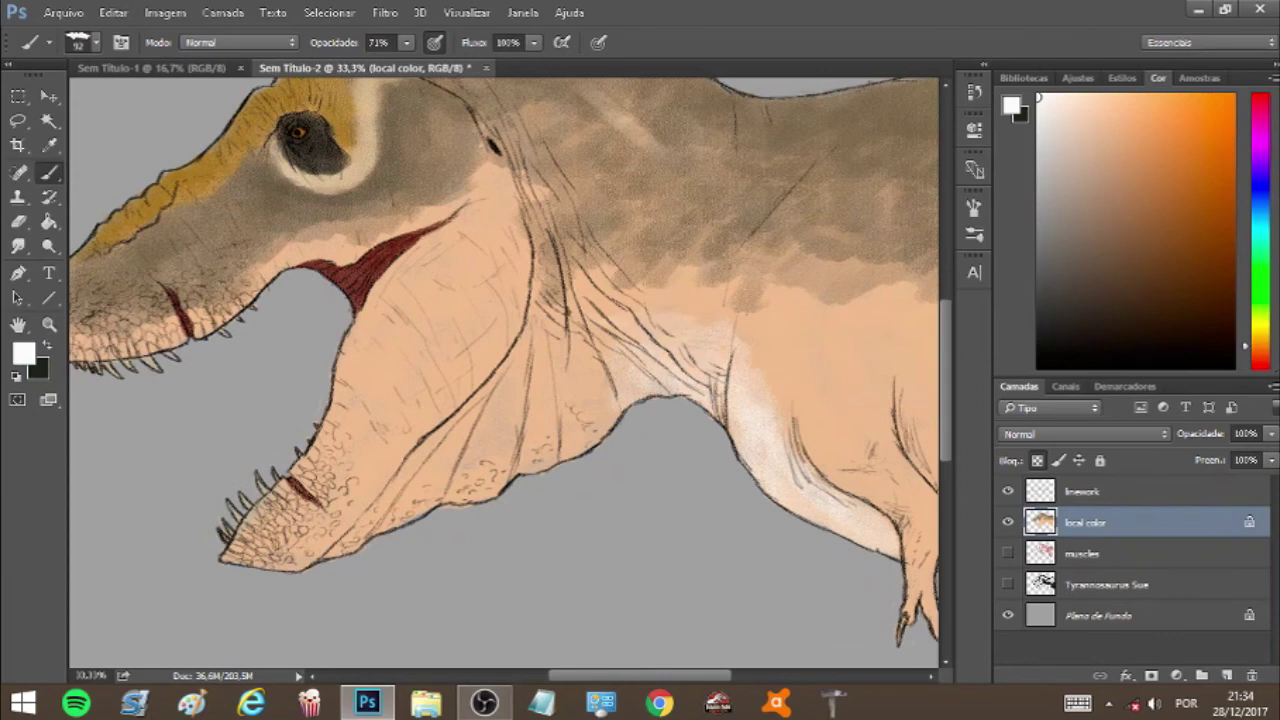
left_click_drag(639, 675, 692, 675)
left_click_drag(690, 455, 790, 580)
left_click_drag(692, 675, 609, 675)
Step: Darken the snout tip and the front of the lower jaw with near-black shading
left_click(1063, 336)
mouse_move(188, 285)
left_mouse_down()
mouse_move(200, 358)
mouse_move(235, 350)
left_mouse_up()
mouse_move(385, 560)
left_mouse_down()
mouse_move(450, 530)
mouse_move(440, 560)
left_mouse_up()
key("/")
mouse_move(200, 345)
left_mouse_down()
mouse_move(186, 330)
mouse_move(190, 300)
left_mouse_up()
mouse_move(450, 550)
left_mouse_down()
mouse_move(400, 510)
mouse_move(460, 540)
left_mouse_up()
mouse_move(215, 300)
left_mouse_down()
mouse_move(240, 350)
mouse_move(260, 330)
left_mouse_up()
Step: Paint dark mottled patches across the side of the lower jaw and cheek
mouse_move(645, 265)
left_mouse_down()
mouse_move(620, 318)
mouse_move(585, 348)
left_mouse_up()
left_click_drag(625, 320, 520, 450)
mouse_move(640, 330)
left_mouse_down()
mouse_move(585, 405)
mouse_move(478, 452)
left_mouse_up()
left_click_drag(568, 296, 524, 320)
left_click_drag(560, 324, 506, 386)
left_click_drag(654, 218, 624, 236)
Step: Colour the throat's loose skin light orange and strengthen it with vivid orange towards the chin
left_click(1147, 148)
mouse_move(580, 475)
left_mouse_down()
mouse_move(490, 545)
mouse_move(585, 610)
left_mouse_up()
key("/")
key("e")
left_click(96, 42)
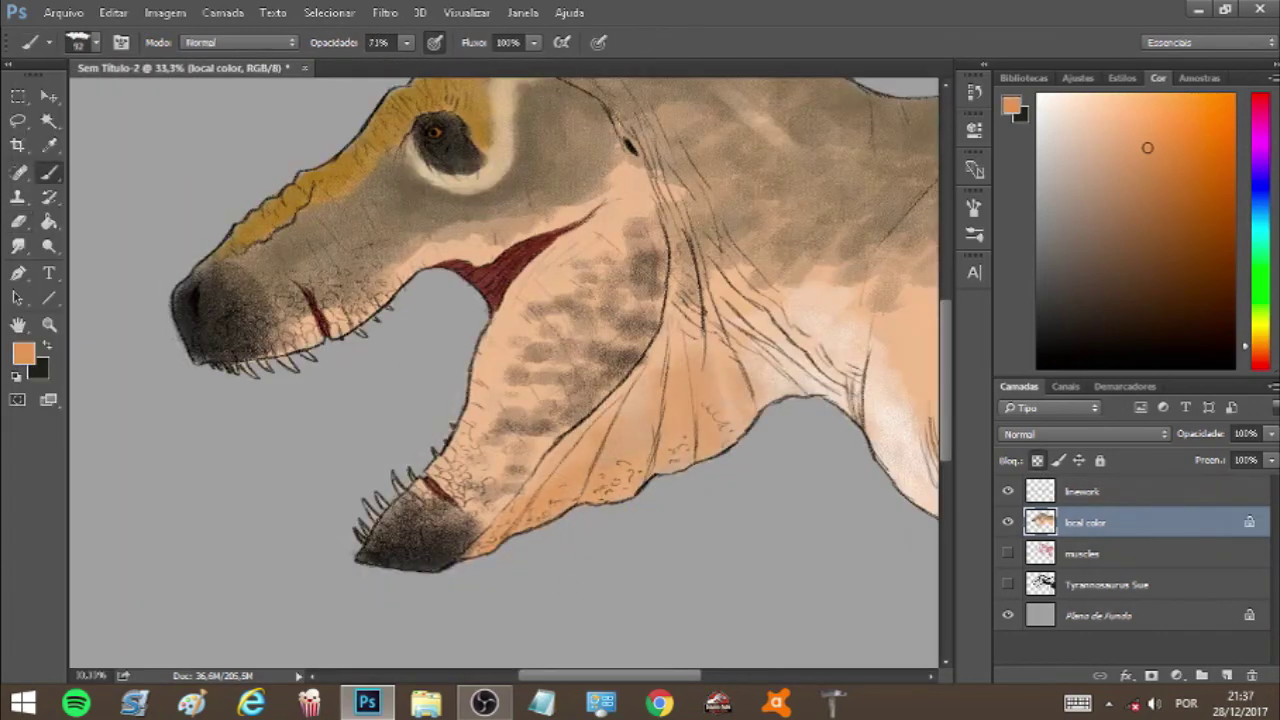
left_click_drag(640, 390, 535, 485)
left_click(1216, 124)
left_click_drag(540, 505, 492, 544)
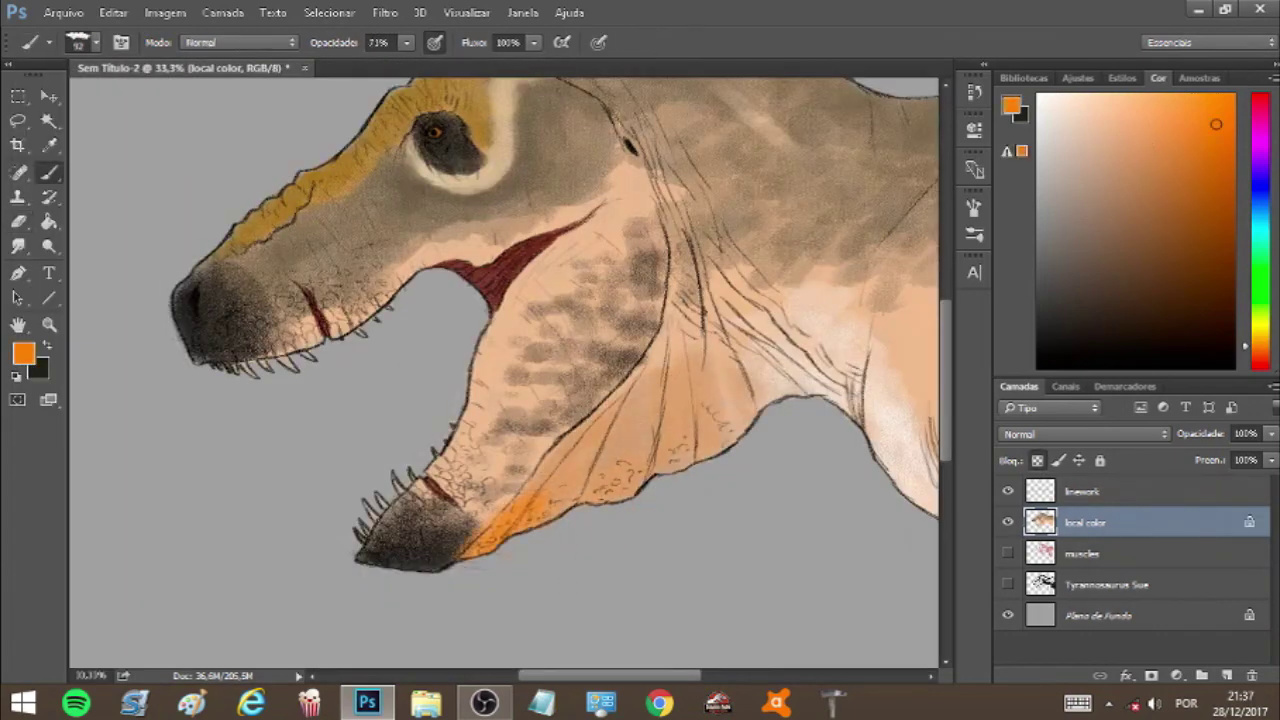
Step: Shade the face dark brown from the snout to behind the eye, and toggle the local color layer's visibility to compare
scroll(447, 418, "down", 3)
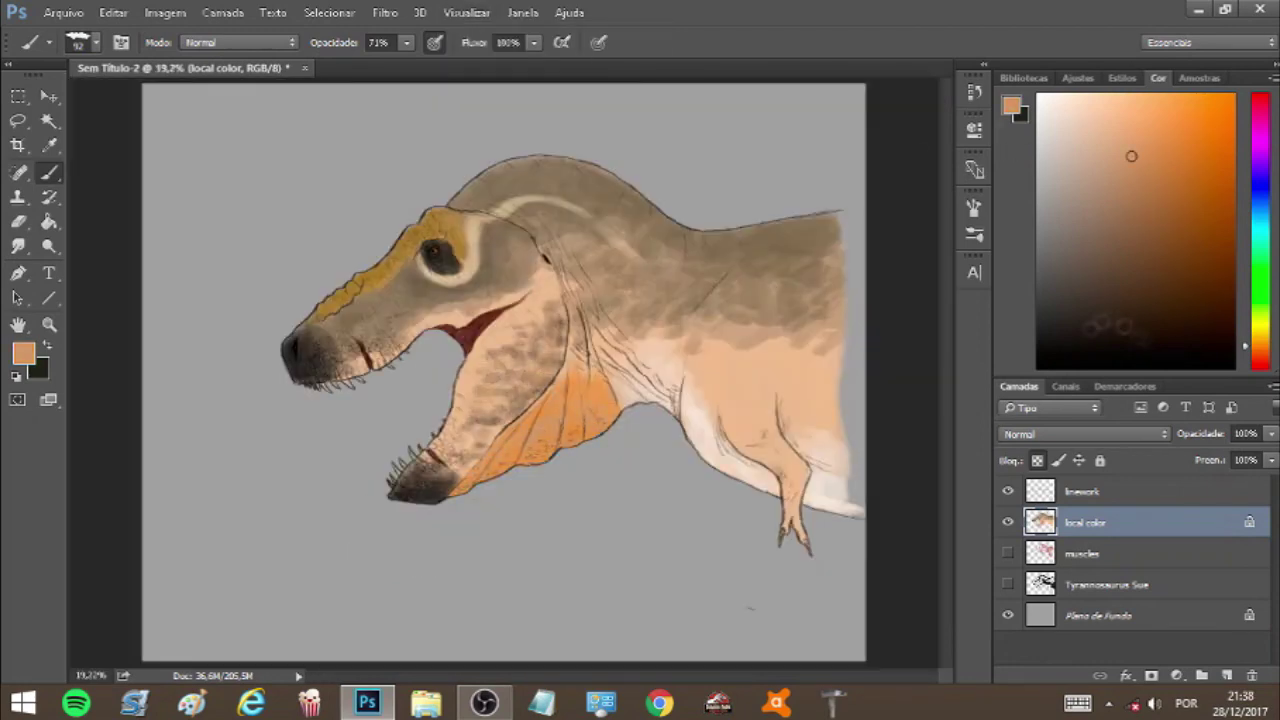
left_click(1090, 296)
left_click_drag(336, 330, 482, 269)
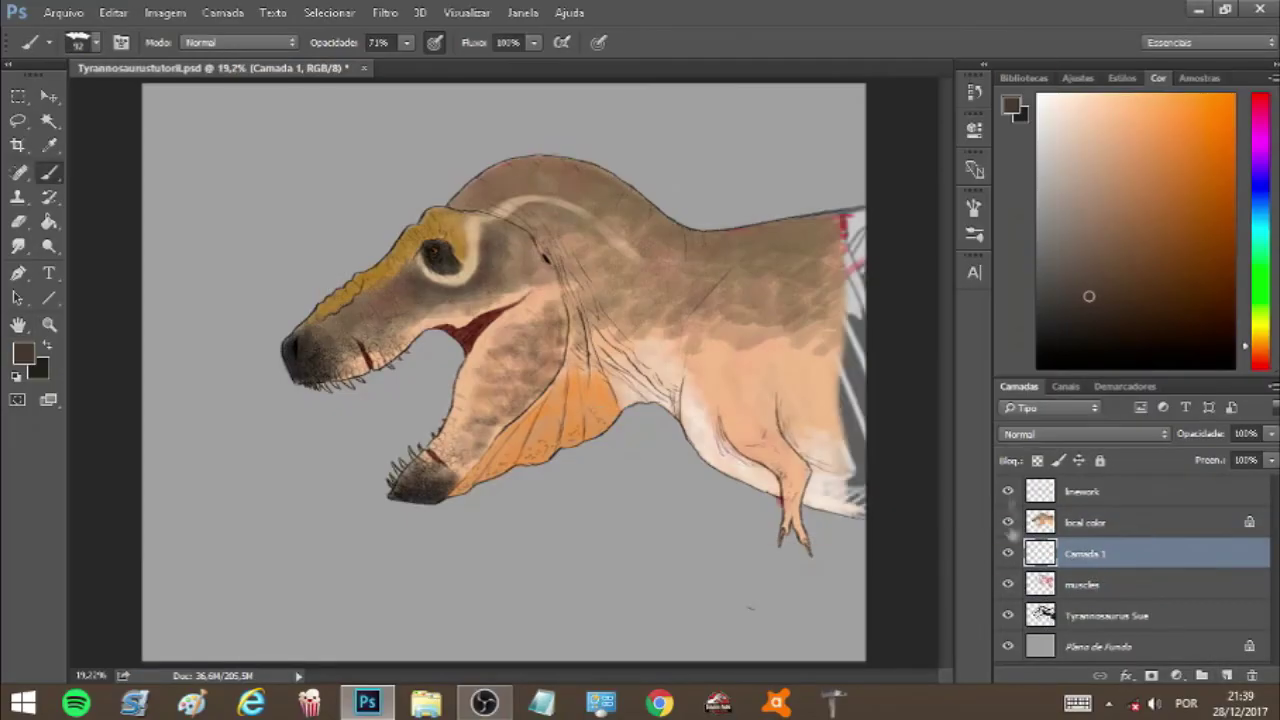
left_click(1008, 522)
left_click(1008, 522)
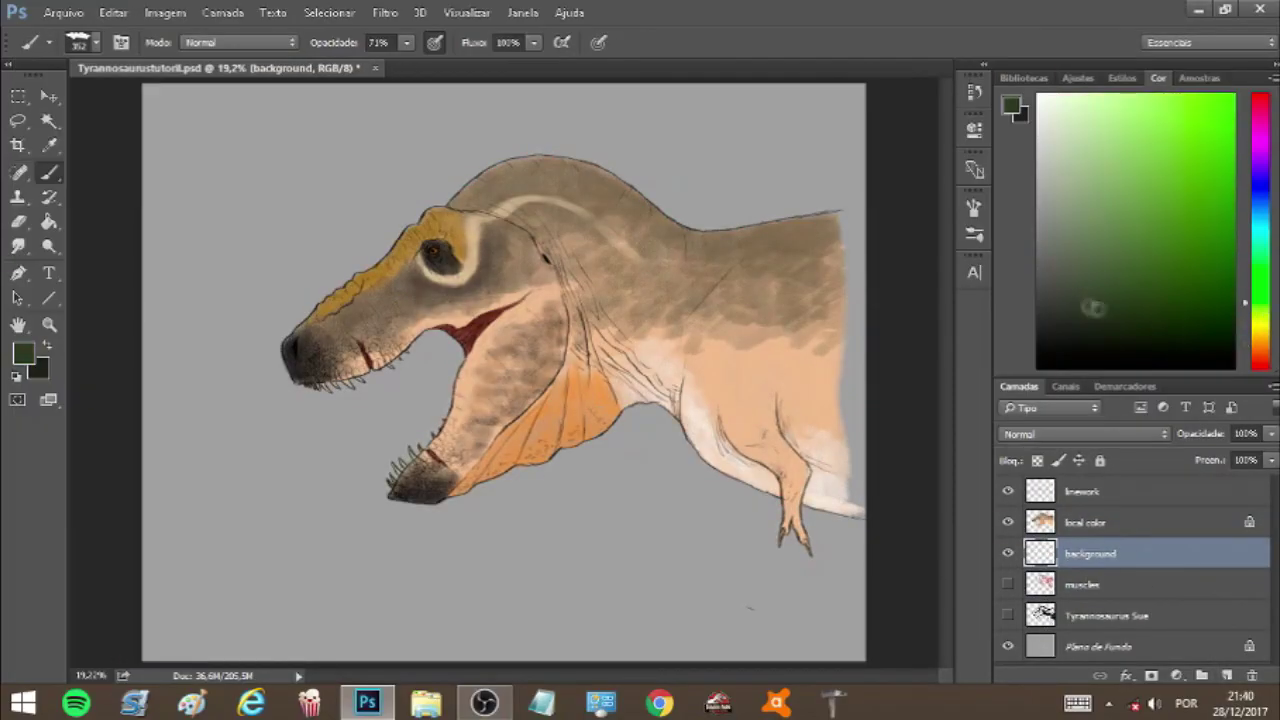
mouse_move(840, 545)
left_mouse_down()
mouse_move(760, 545)
mouse_move(700, 535)
mouse_move(660, 505)
mouse_move(620, 510)
mouse_move(600, 470)
mouse_move(556, 440)
mouse_move(500, 490)
mouse_move(395, 520)
mouse_move(380, 440)
mouse_move(430, 370)
mouse_move(260, 470)
mouse_move(240, 500)
left_mouse_up()
left_click_drag(300, 400, 230, 490)
mouse_move(265, 400)
left_mouse_down()
mouse_move(540, 160)
mouse_move(230, 390)
mouse_move(250, 300)
left_mouse_up()
key("ctrl+alt+z")
key("ctrl+alt+z")
left_click(96, 42)
left_click(144, 468)
left_click_drag(400, 450, 700, 420)
key("ctrl+alt+z")
key("ctrl+alt+z")
left_click(96, 42)
left_click(261, 78)
left_click(507, 400)
left_click(70, 227)
mouse_move(430, 330)
left_mouse_down()
mouse_move(330, 470)
mouse_move(505, 635)
left_mouse_up()
key("ctrl+alt+z")
Step: Try painting long blade-like green plants below, beside and above the dinosaur, and undo the trial strokes
left_click(96, 42)
left_click(99, 184)
left_click_drag(295, 390, 500, 645)
left_click_drag(500, 480, 535, 635)
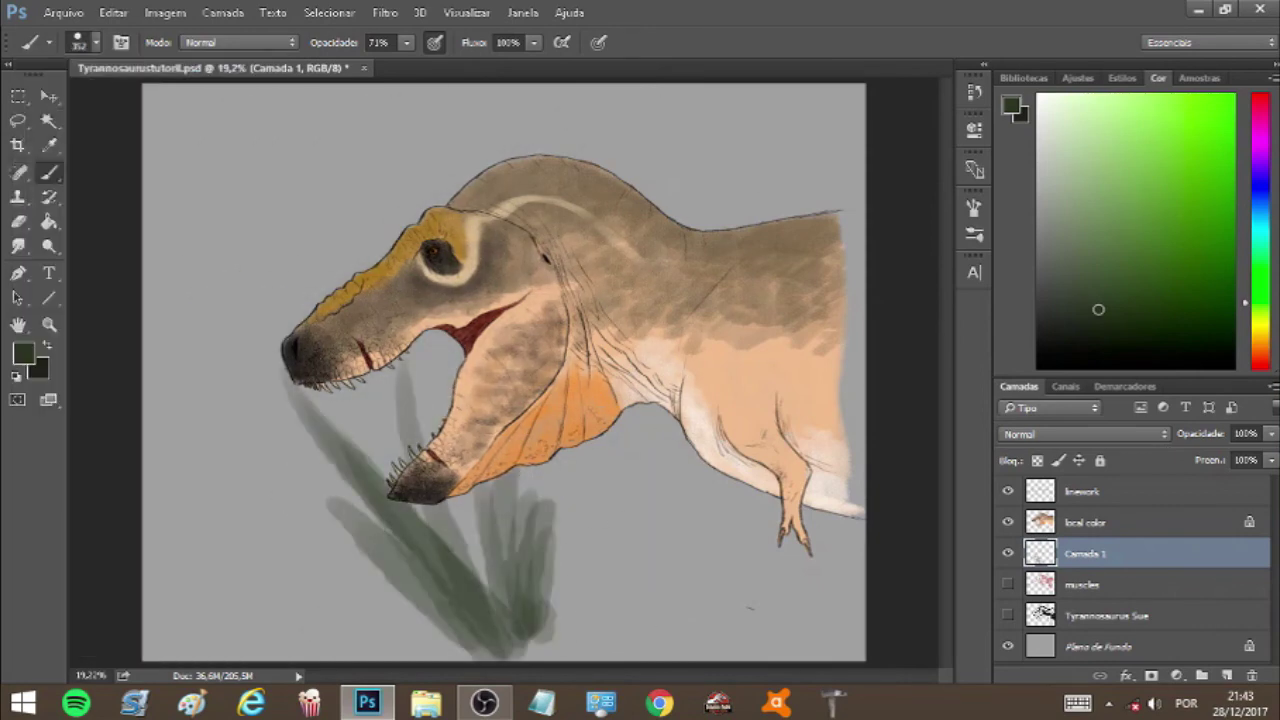
left_click_drag(560, 470, 720, 630)
left_click_drag(470, 122, 805, 185)
left_click_drag(520, 130, 800, 175)
left_click_drag(730, 95, 845, 175)
left_click_drag(615, 430, 750, 625)
left_click_drag(720, 480, 580, 620)
key("ctrl+alt+z")
key("ctrl+alt+z")
key("ctrl+alt+z")
key("ctrl+alt+z")
key("ctrl+alt+z")
key("ctrl+alt+z")
key("ctrl+alt+z")
key("ctrl+alt+z")
Step: Paint a dense dark green mass of foliage behind the dinosaur with a leafy brush at 100% opacity
left_click(96, 42)
left_click(261, 78)
left_click(507, 400)
left_click(150, 430)
left_click_drag(840, 590, 760, 640)
left_click(434, 42)
left_click_drag(760, 530, 260, 610)
left_click_drag(600, 560, 820, 180)
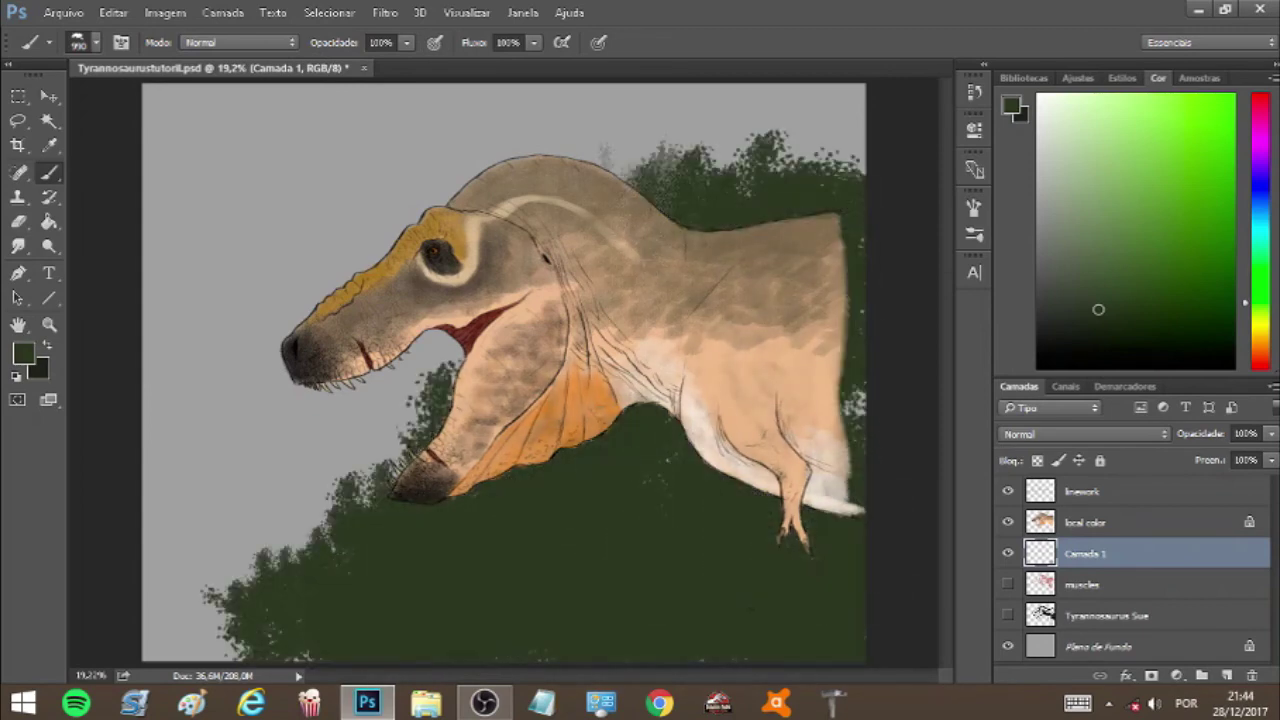
left_click_drag(840, 110, 500, 170)
Step: Fill the Plano de Fundo layer with a pale blue-green sky colour
left_click(96, 42)
left_click(1150, 646)
left_click(48, 222)
left_click(1260, 257)
left_click(1057, 157)
left_click(250, 220)
left_click(250, 220)
Step: Select the local color and linework layers together and move the dinosaur towards the right edge of the canvas
left_click(1140, 522)
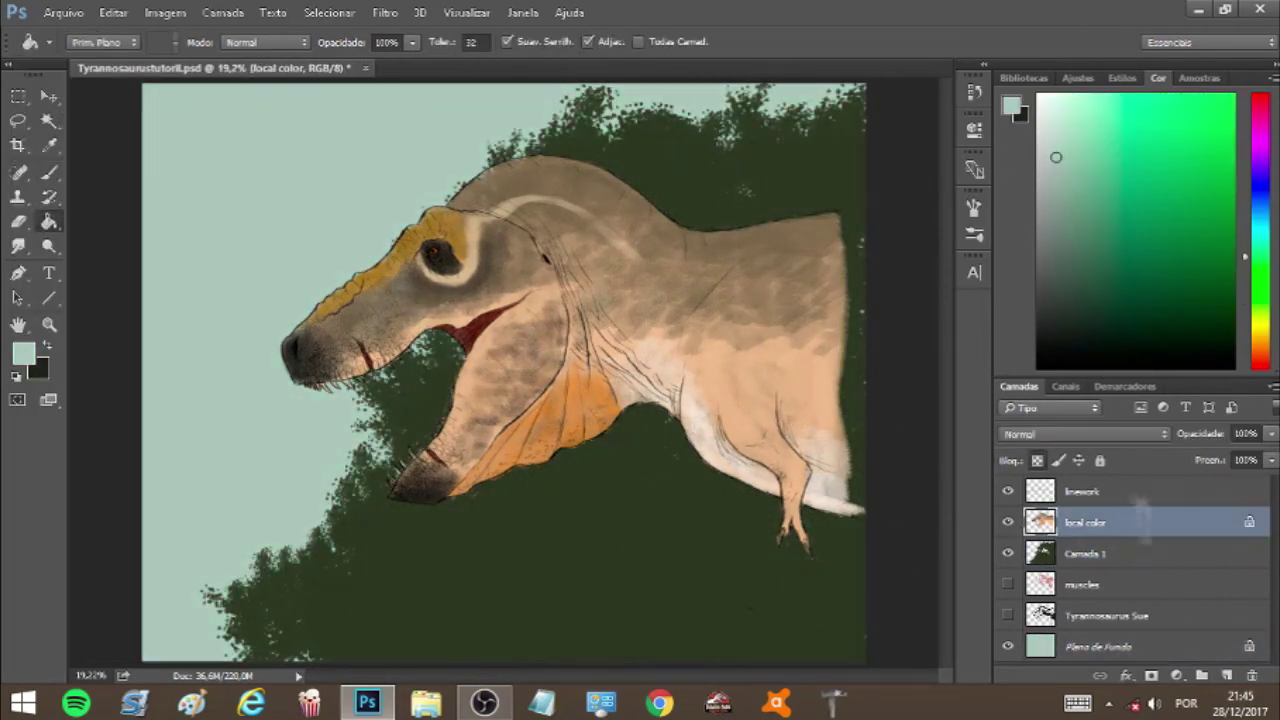
left_click(1140, 491, "ctrl")
left_click_drag(560, 300, 700, 320)
Step: Extend the dark green foliage on Camada 1 behind the snout, open mouth and neck, filling the exposed gaps
left_click(1198, 78)
key("b")
left_click(1062, 97)
left_click(1091, 555)
left_click(581, 346)
left_click(359, 449)
left_click(440, 319)
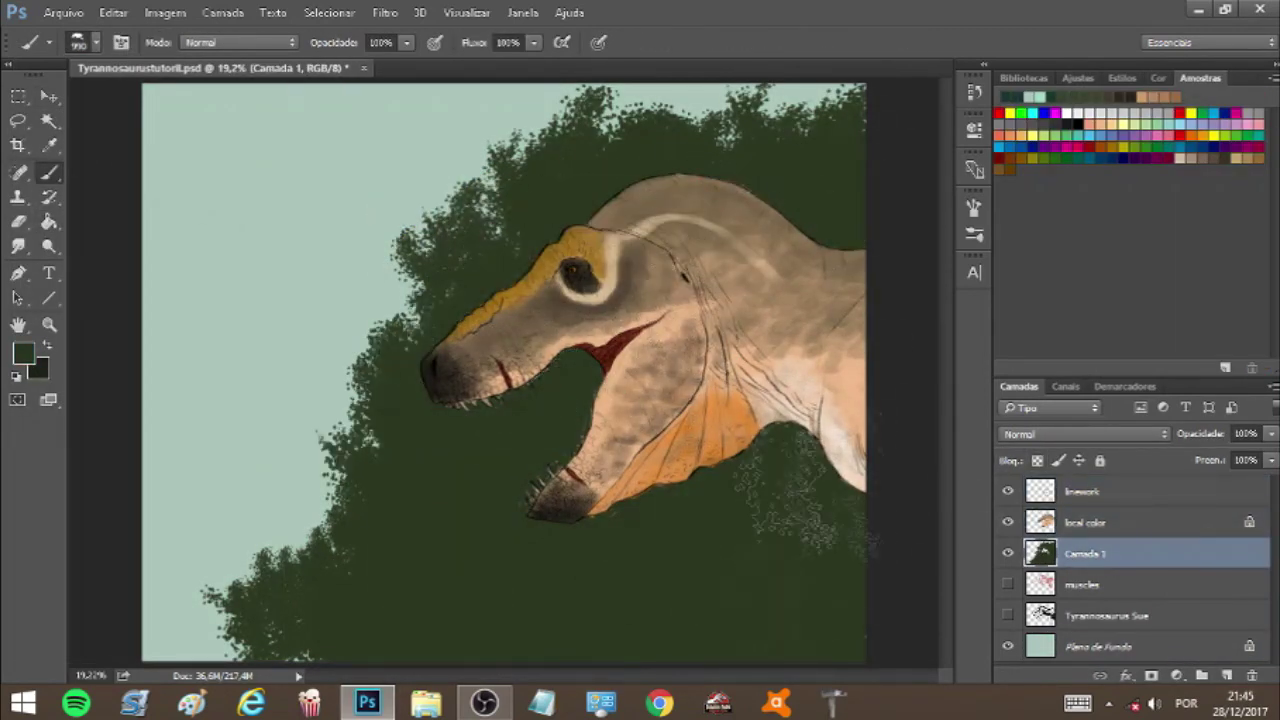
Step: Sample a beige tone near the upper teeth and choose a brush tip for the local color layer
key("e")
left_click(1140, 522)
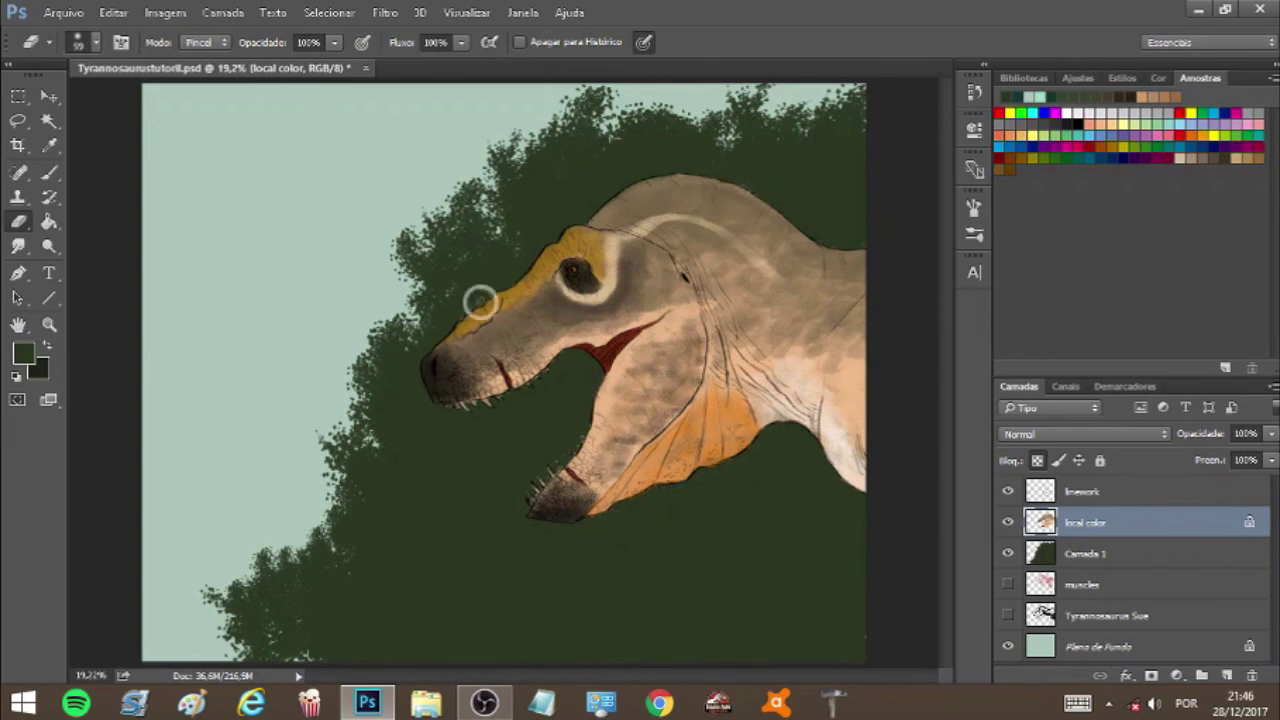
key("b")
left_click(460, 405, "alt")
left_click(82, 42)
key("Return")
key("e")
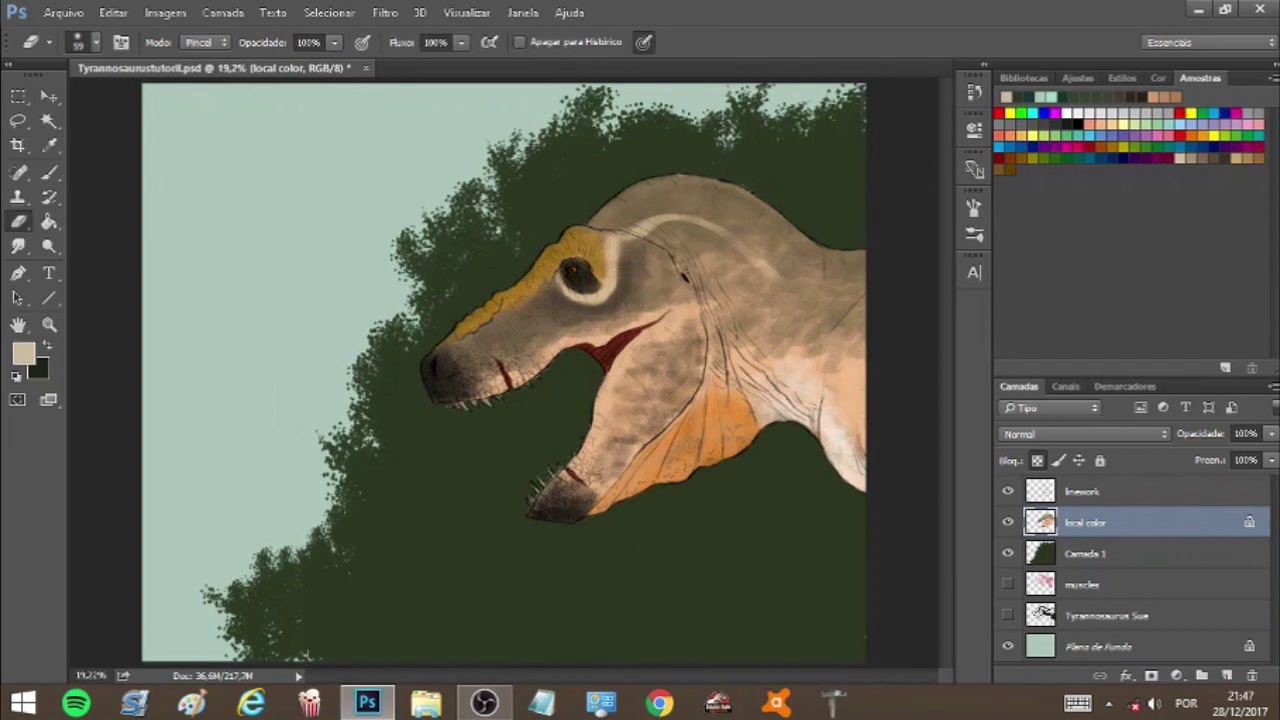
Step: Add a new layer named shadow and clip it to the local color layer
key("b")
left_click(1226, 675)
double_click(1085, 522)
type("shadow")
left_click(1042, 537, "alt")
Step: Pick a muted blue-grey and block in shadow across the throat, lower neck and front of the belly
left_click(1157, 78)
left_click(1100, 237)
left_click(82, 42)
key("Return")
mouse_move(600, 500)
left_mouse_down()
mouse_move(730, 420)
mouse_move(812, 410)
mouse_move(855, 485)
left_mouse_up()
left_click(1084, 228)
Step: Move the linework, shadow and local color layers together to shift the dinosaur back slightly left
key("v")
left_click(1085, 553)
left_click_drag(752, 306, 694, 297)
key("ctrl+z")
left_click(1085, 491, "shift")
left_click_drag(775, 335, 686, 320)
left_click(1085, 553)
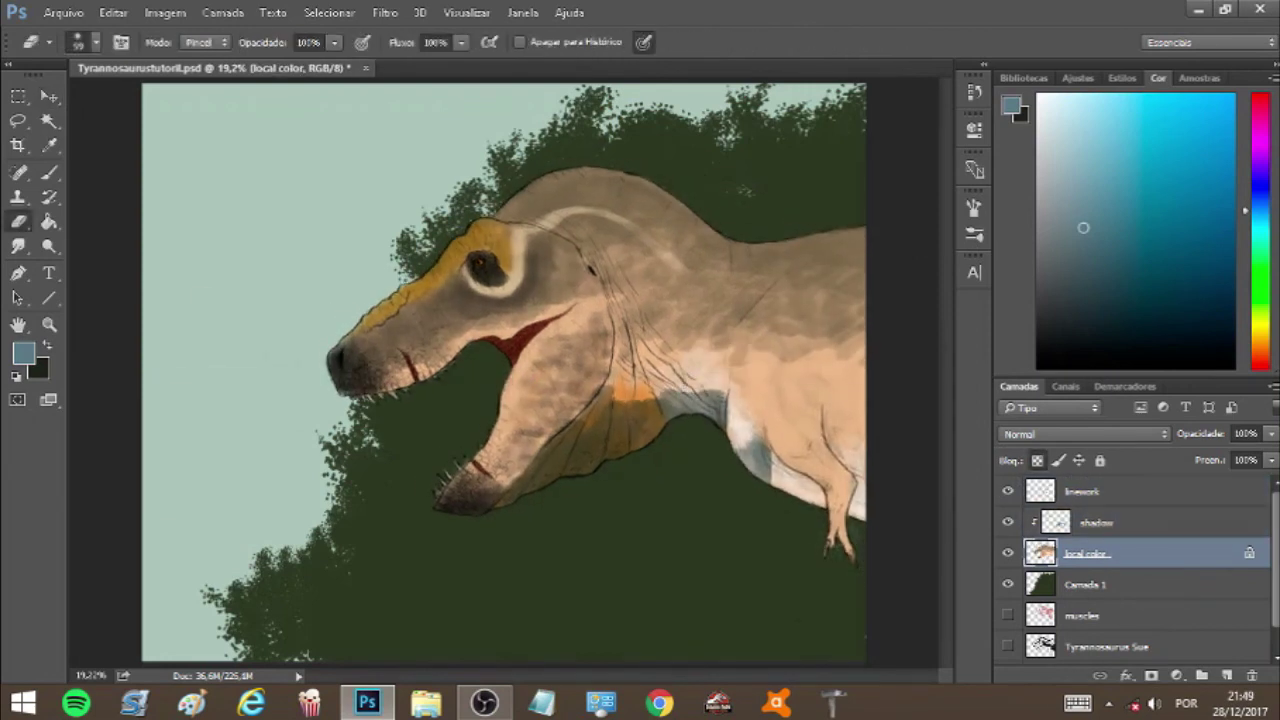
Step: Shade the underside of the belly and the small forelimb in blue-grey on the shadow layer
key("b")
left_click(1096, 522)
left_click_drag(768, 458, 826, 505)
left_click_drag(734, 420, 770, 470)
left_click_drag(822, 450, 852, 555)
left_click_drag(824, 418, 858, 505)
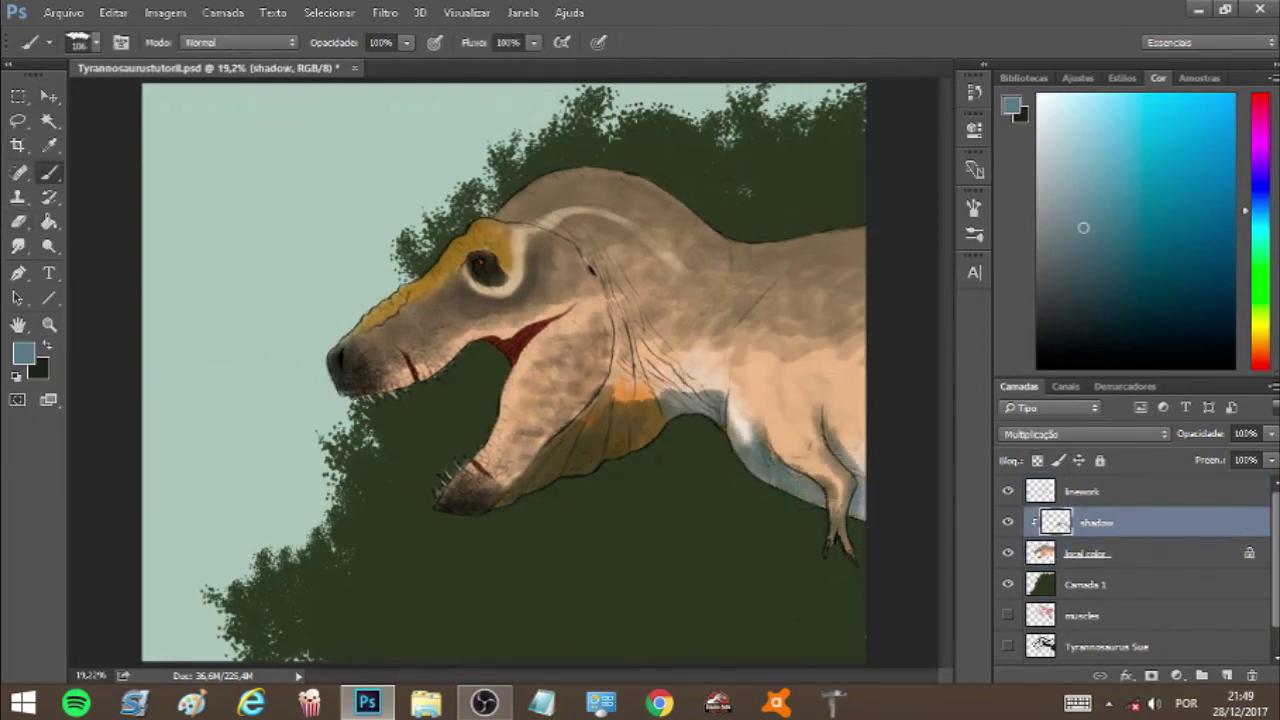
Step: Paint blue-grey shadows over the dip of the back and along the skin folds of the neck
left_click_drag(682, 218, 764, 288)
mouse_move(792, 258)
left_mouse_down()
mouse_move(800, 284)
mouse_move(702, 288)
left_mouse_up()
left_click_drag(625, 305, 636, 428)
left_click_drag(618, 336, 592, 408)
mouse_move(660, 368)
left_mouse_down()
mouse_move(678, 408)
mouse_move(686, 396)
left_mouse_up()
left_click_drag(660, 350, 708, 384)
mouse_move(616, 338)
left_mouse_down()
mouse_move(566, 242)
mouse_move(696, 360)
left_mouse_up()
Step: Shade the underside and front of the lower jaw and the eye socket in blue-grey
left_click_drag(510, 485, 470, 498)
left_click_drag(556, 414, 516, 474)
mouse_move(478, 262)
left_mouse_down()
mouse_move(494, 280)
mouse_move(485, 250)
left_mouse_up()
key("e")
key("b")
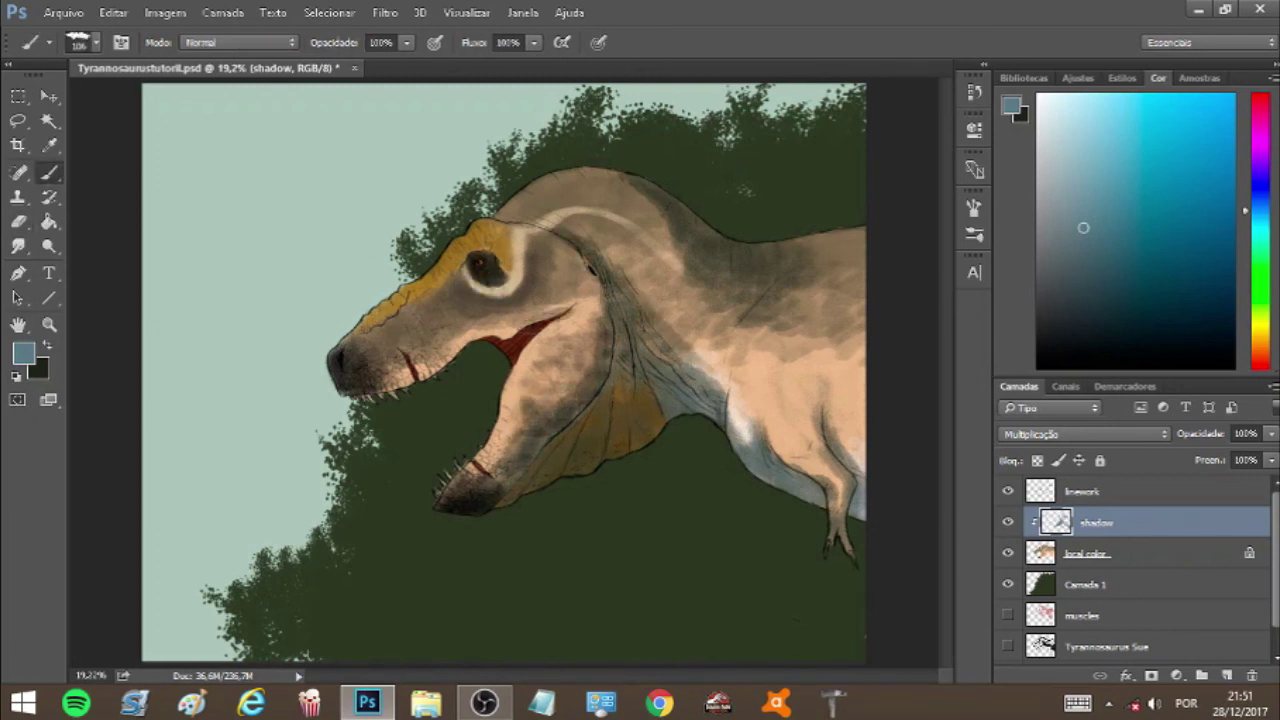
Step: Deepen the blue-grey shadow along the rear of the neck hump, the back and behind the forelimb
key("s")
key("b")
left_click_drag(740, 252, 818, 284)
left_click_drag(612, 178, 678, 236)
left_click_drag(788, 248, 826, 290)
mouse_move(852, 264)
left_mouse_down()
mouse_move(790, 332)
mouse_move(846, 296)
mouse_move(856, 322)
left_mouse_up()
key("e")
key("b")
left_click_drag(856, 418, 840, 512)
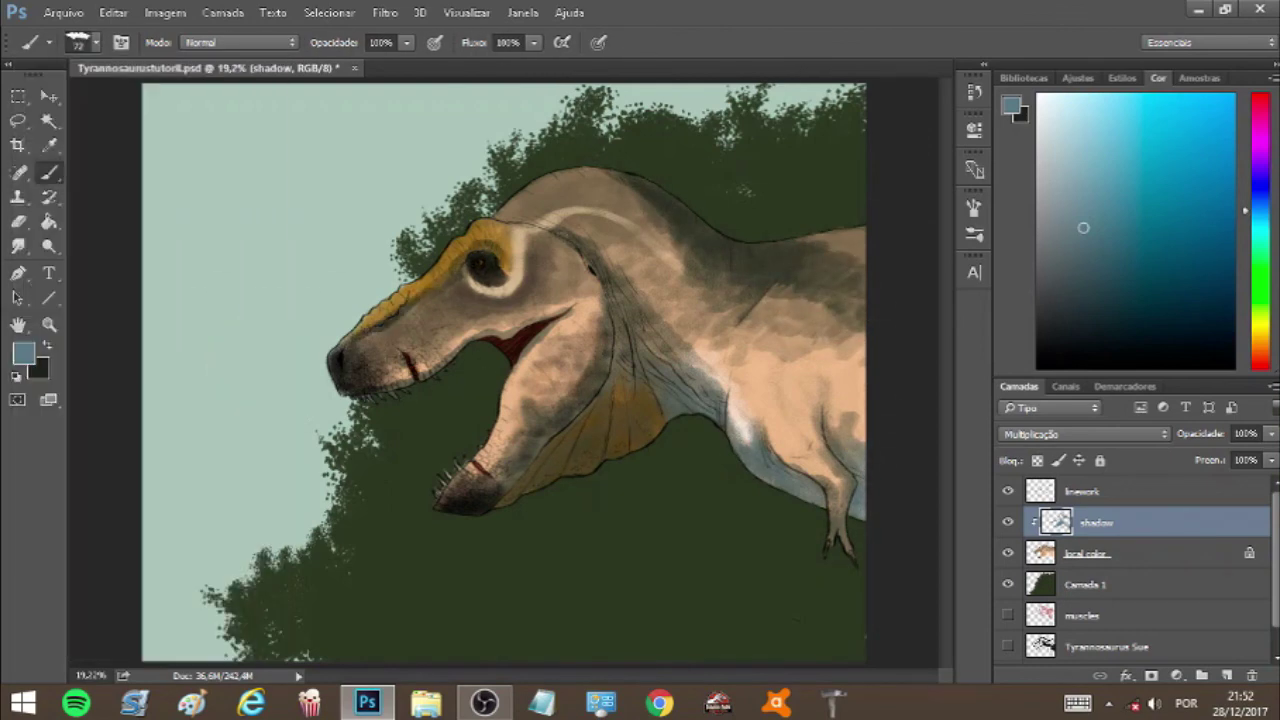
Step: Load another brush set and try it on the local color layer with a brown sampled from the neck
left_click(1150, 553)
left_click(96, 42)
left_click(263, 82)
left_click(420, 400)
left_click(716, 274)
double_click(115, 560)
left_click(540, 200, "alt")
mouse_move(538, 180)
left_mouse_down()
mouse_move(560, 342)
mouse_move(510, 438)
left_mouse_up()
Step: Compare brush tips, undoing the test strokes, and choose a streaky one for dark brown texture on the neck hump
left_click(96, 42)
left_click(207, 243)
key("ctrl+z")
left_click(96, 42)
left_click(210, 308)
key("ctrl+z")
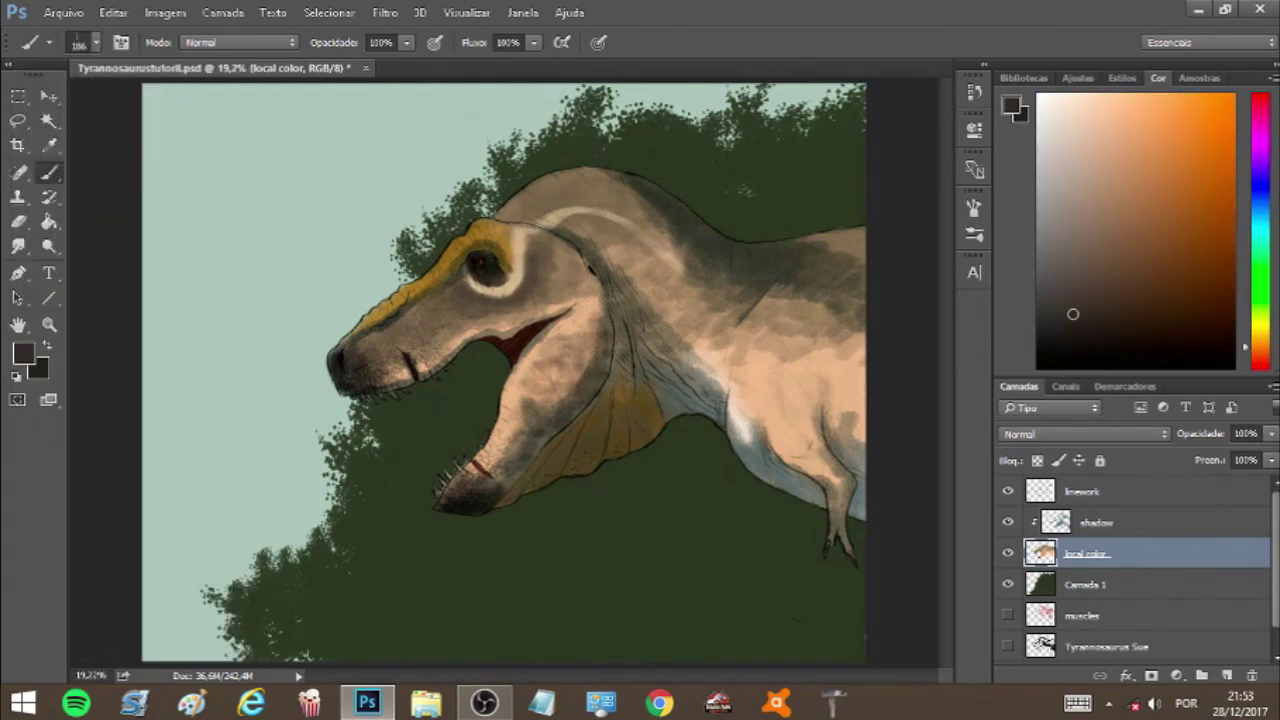
left_click(96, 42)
left_click(207, 243)
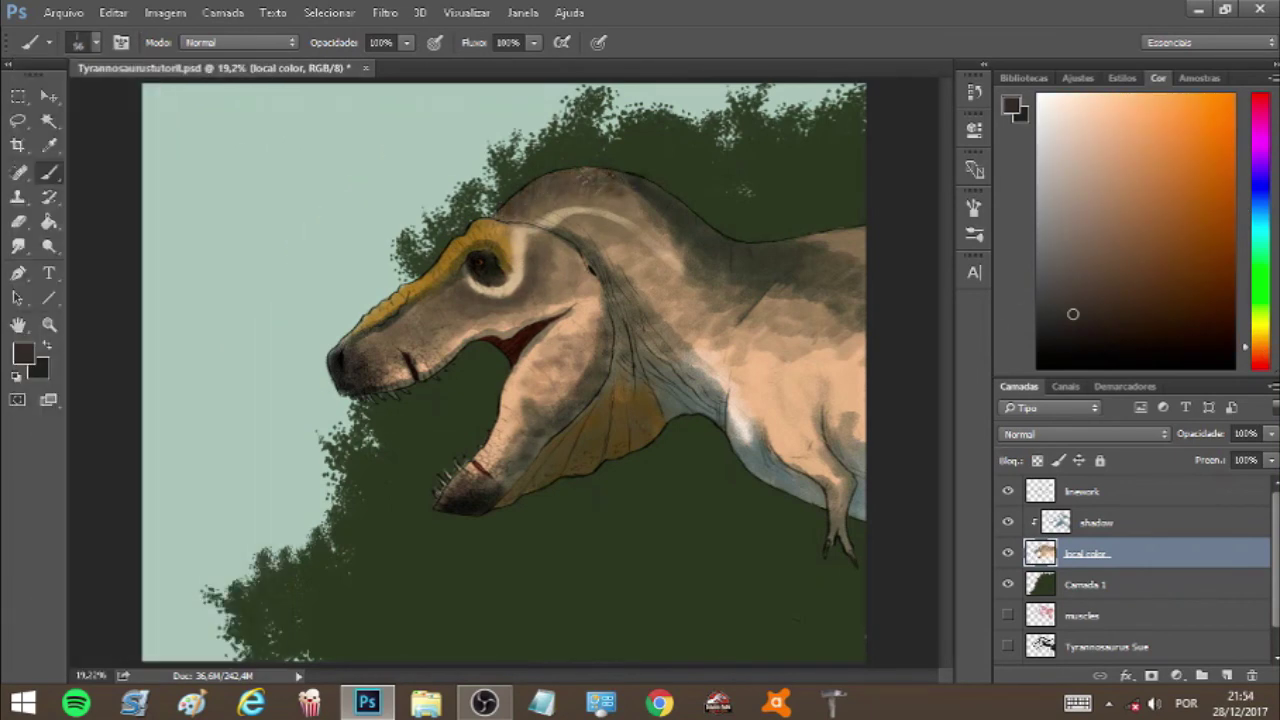
Step: Erase the shadow layer's shading over the back and flank with a soft eraser at 63% opacity
left_click(18, 222)
left_click(96, 42)
left_click(1150, 522)
left_click_drag(750, 260, 840, 315)
left_click_drag(655, 205, 750, 290)
left_click_drag(763, 231, 893, 457)
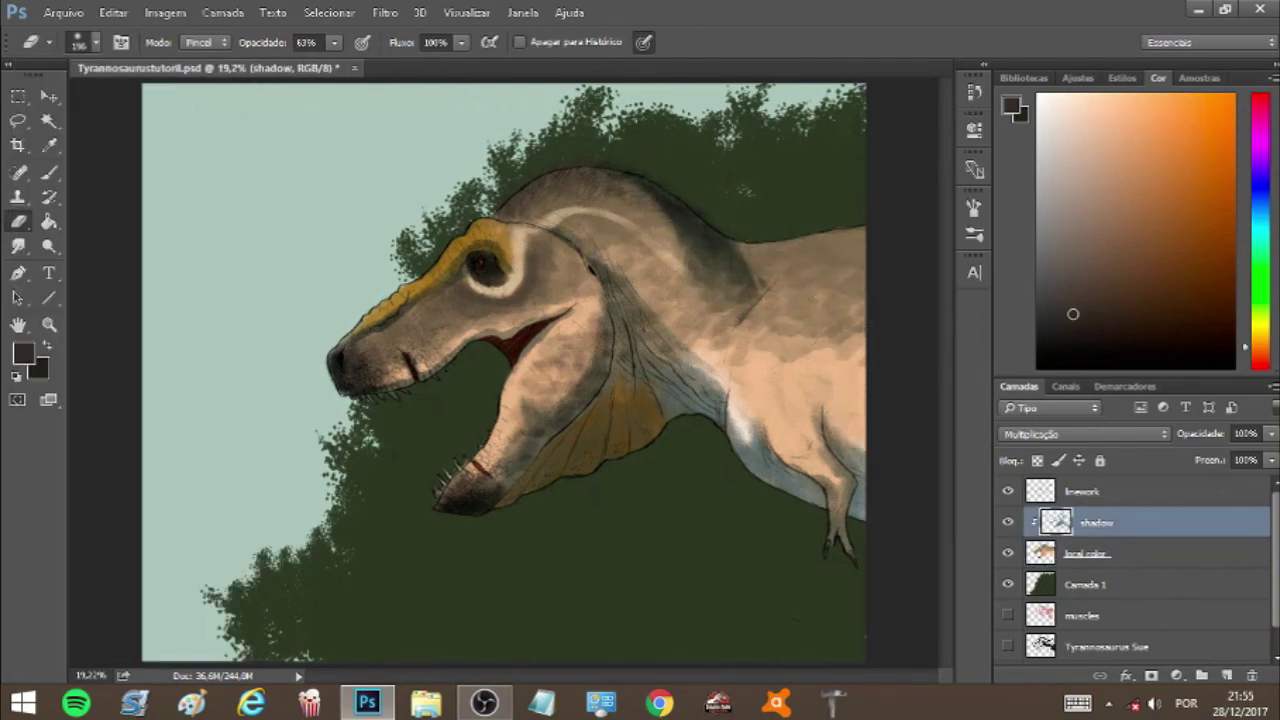
Step: Paint deep near-black blue shadows into the neck folds, throat pleats and lower belly
key("b")
left_click(1199, 77)
left_click(1006, 97)
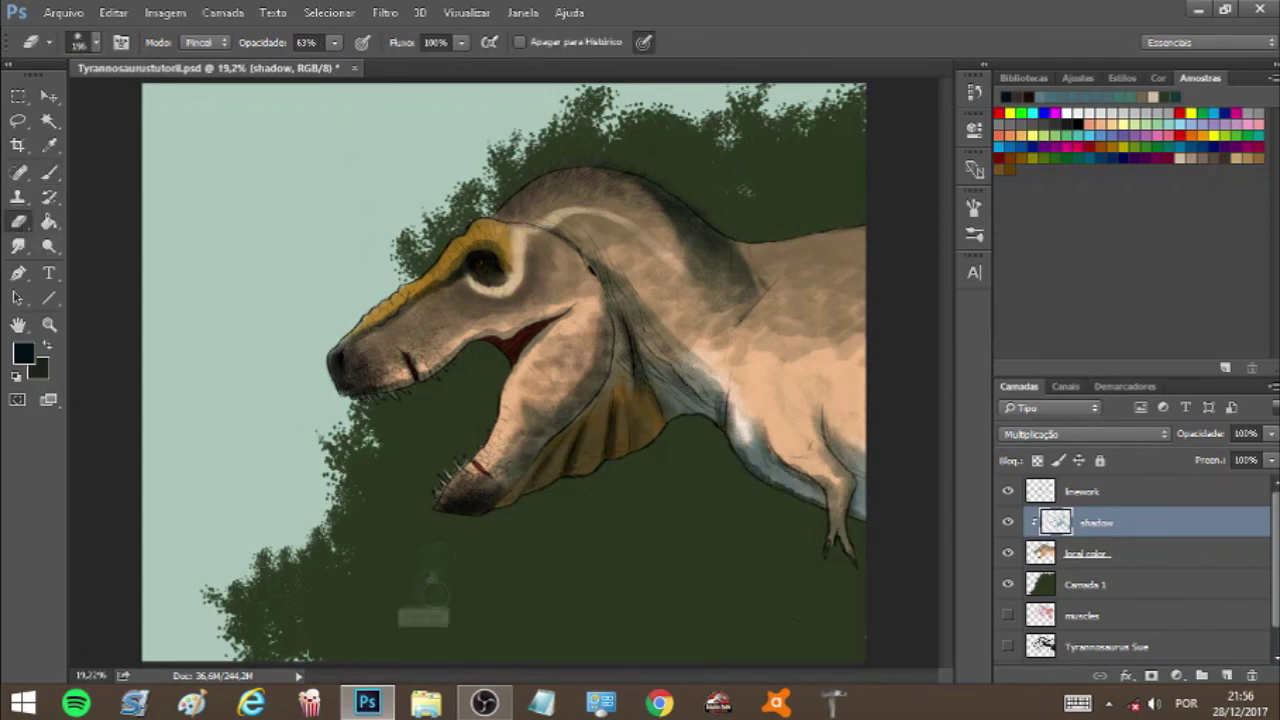
left_click_drag(626, 300, 680, 400)
left_click_drag(610, 360, 520, 490)
left_click_drag(750, 465, 820, 495)
Step: Erase the shadow along the rear of the neck hump and refine the shading with the brush and eraser
key("e")
mouse_move(680, 200)
left_mouse_down()
mouse_move(750, 290)
mouse_move(660, 200)
left_mouse_up()
key("b")
left_click(95, 42)
key("Return")
key("e")
Step: Add a clipped layer named light above the shadow layer, set it to Sobrepor blending and choose a light tan
left_click(1227, 675)
left_click(1130, 615)
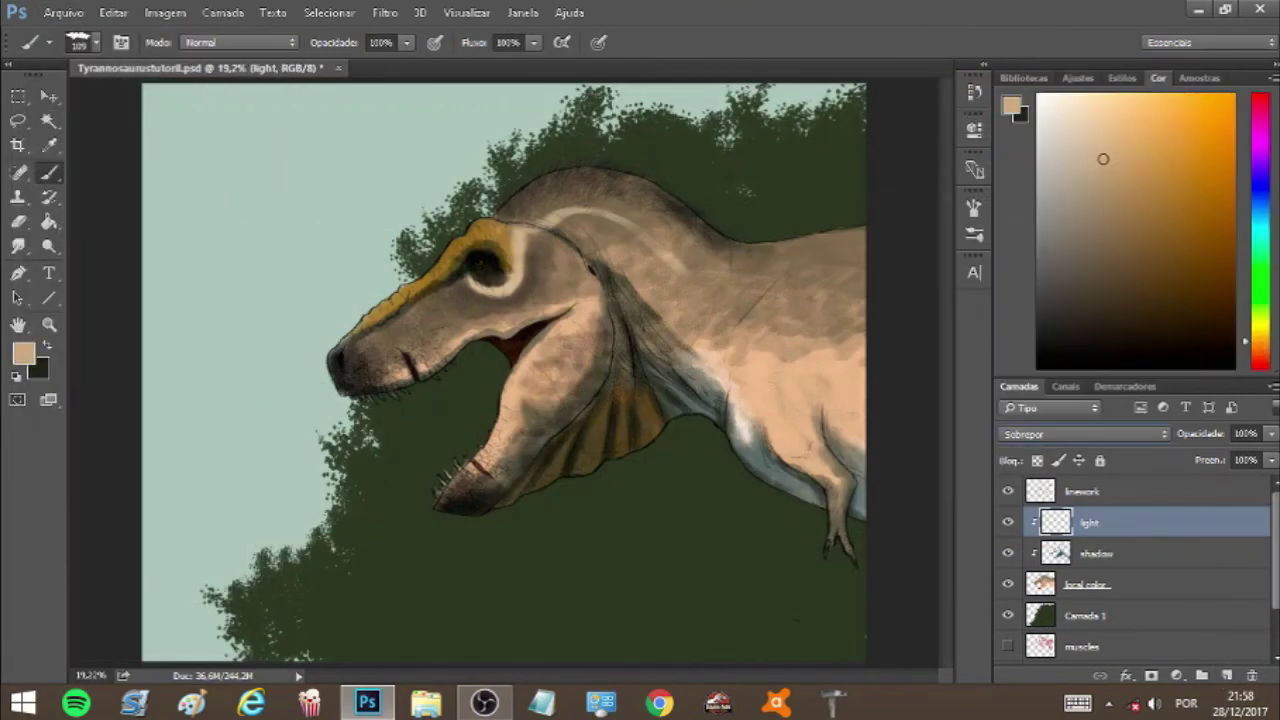
left_click(1032, 246)
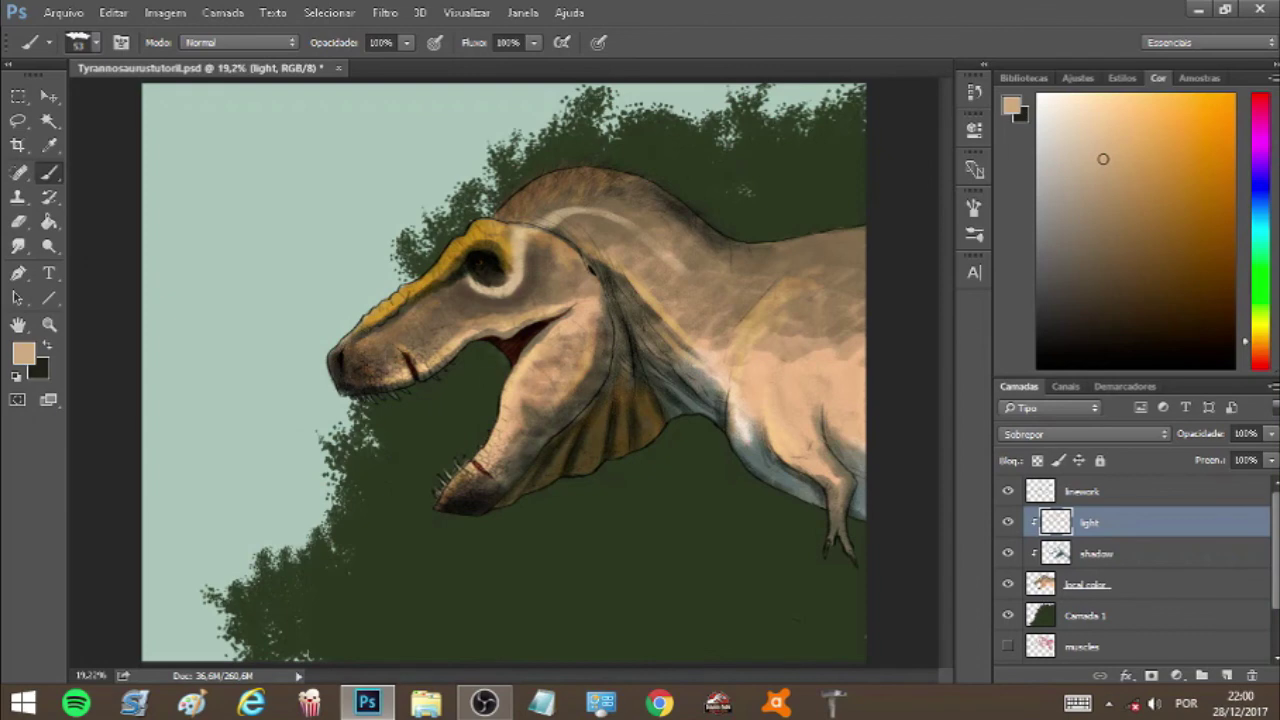
Step: Paint light tan highlights on the shoulder and along the back, and set the light layer's opacity to 98%
key("e")
key("b")
left_click_drag(766, 334, 802, 300)
left_click_drag(760, 250, 860, 234)
left_click(1270, 433)
mouse_move(1263, 461)
left_mouse_down()
mouse_move(1243, 463)
mouse_move(1261, 463)
left_mouse_up()
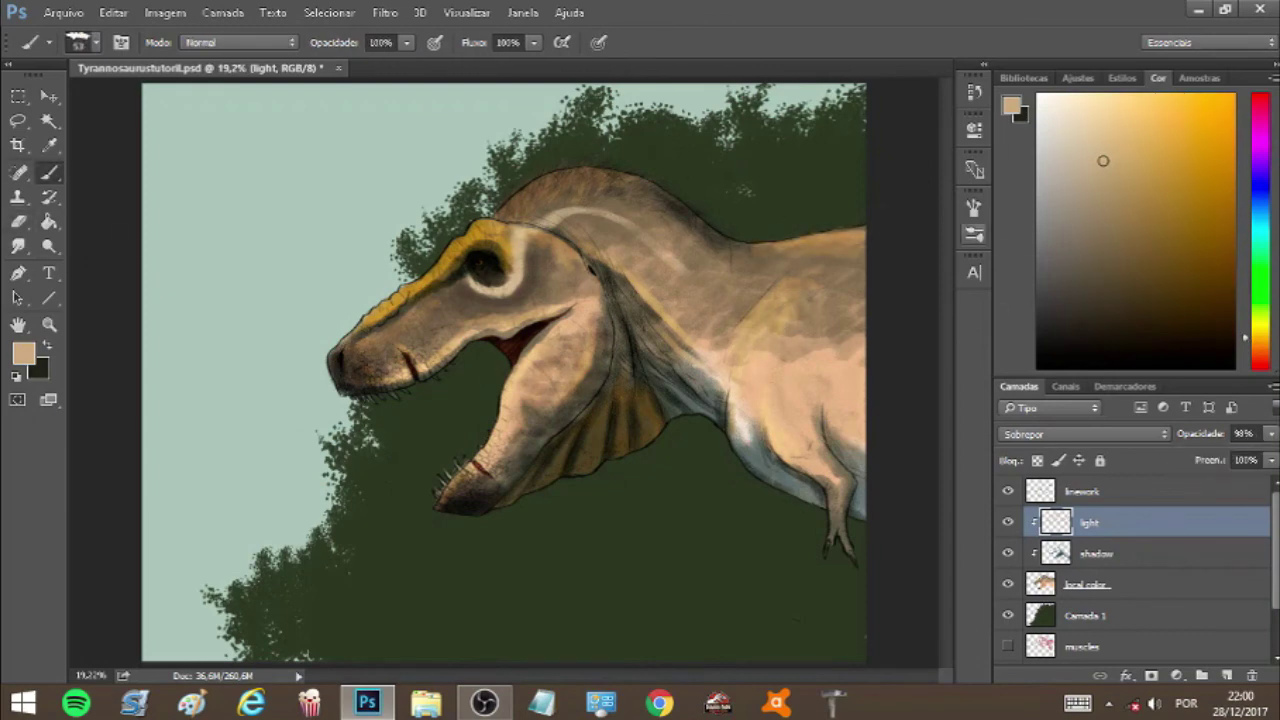
Step: Touch up the shadow layer with the eraser and brush and apply a tonal adjustment to the light layer
left_click(1096, 553)
key("e")
key("b")
left_click(1089, 522)
left_click(165, 12)
mouse_move(178, 60)
left_click(437, 94)
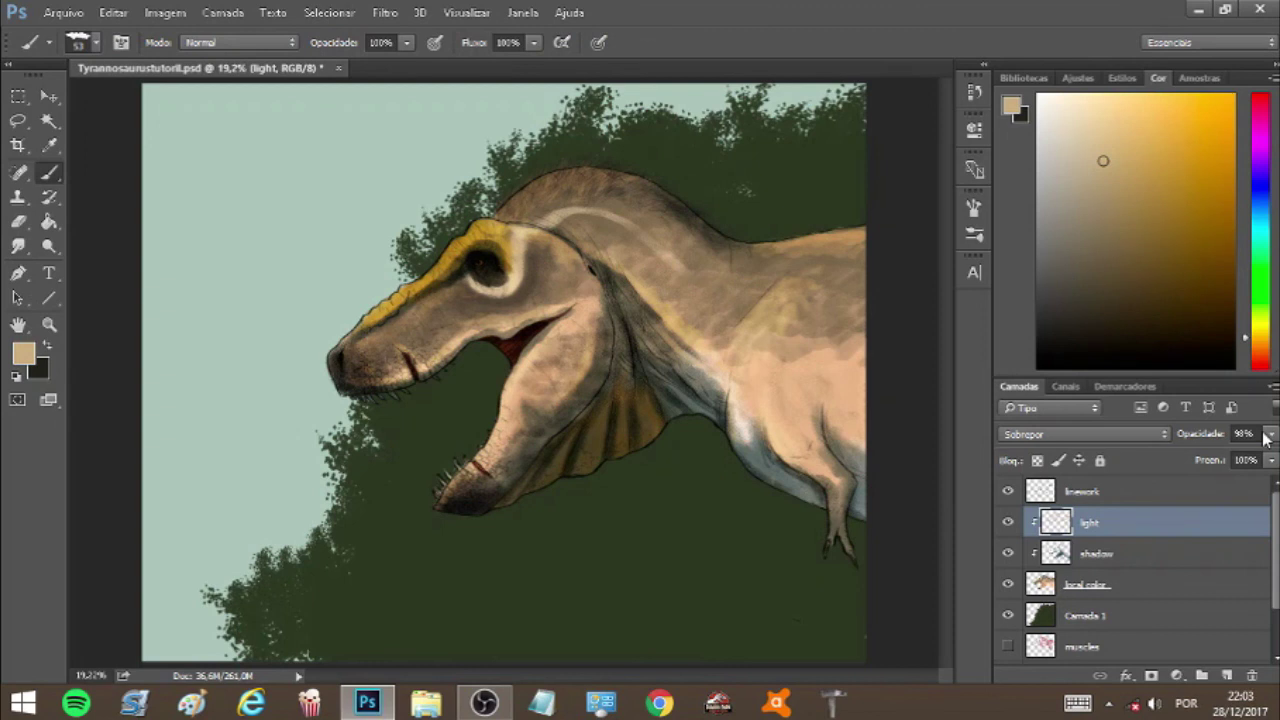
Step: Try other blending and opacity settings on the light layer, keeping Sobrepor blending and setting its opacity to 100%
left_click(1083, 434)
left_click(1271, 433)
left_click_drag(1268, 455, 1211, 455)
left_click(1082, 434)
left_click(1040, 245)
left_click(1270, 434)
left_click_drag(1213, 460, 1274, 460)
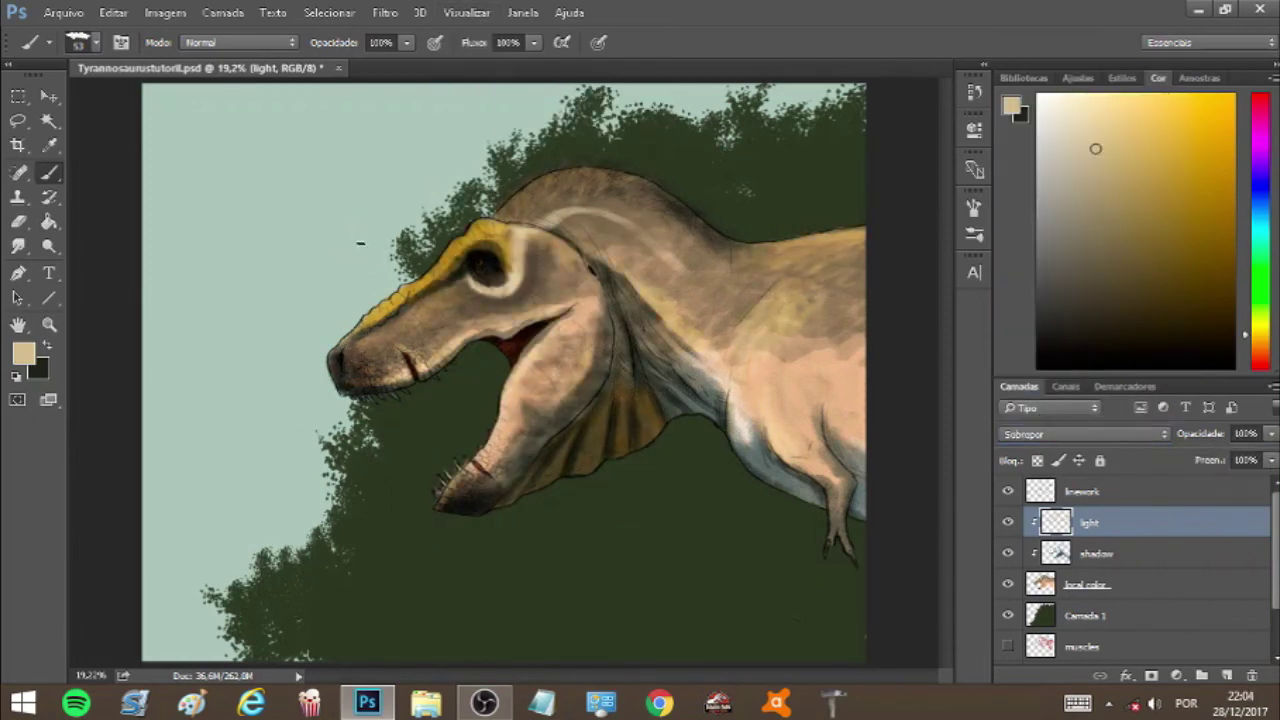
Step: Paint fine tan hair strokes along the top of the neck hump on the local color and linework layers
left_click(96, 43)
double_click(189, 186)
scroll(497, 236, "up", 2)
left_click(1100, 584)
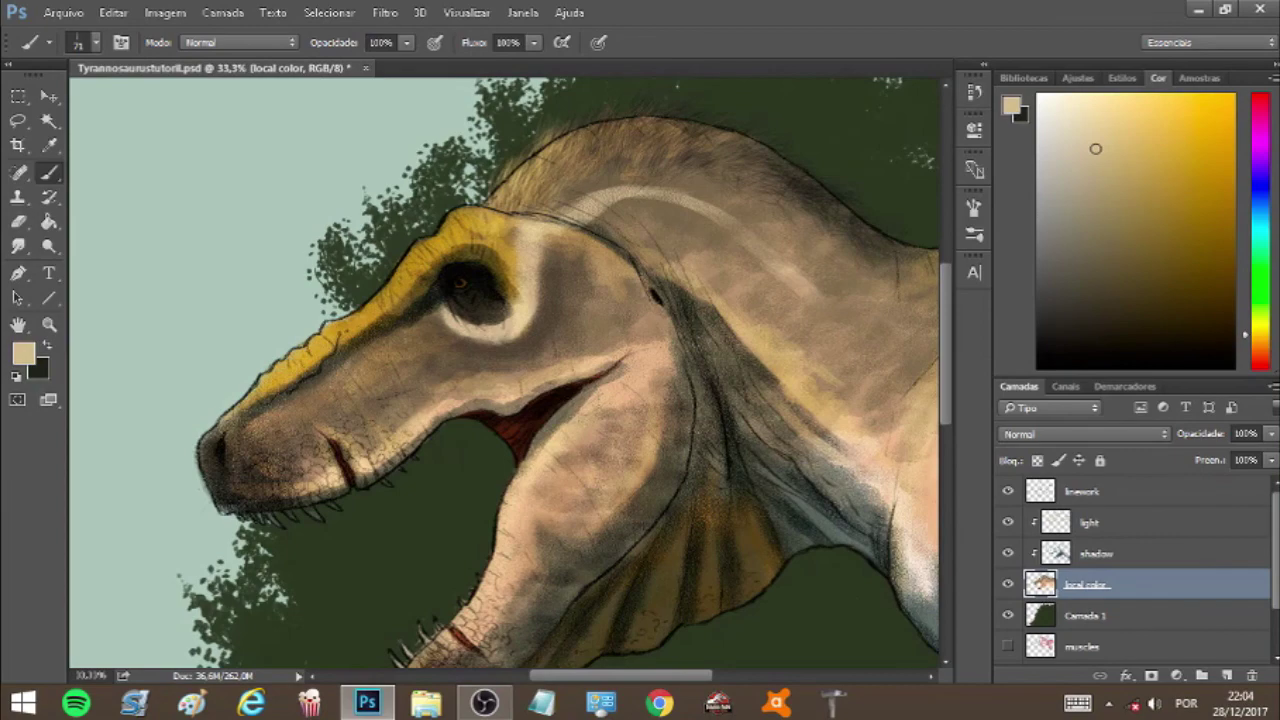
left_click_drag(570, 160, 620, 120)
left_click_drag(705, 150, 750, 125)
left_click(1100, 491)
left_click_drag(580, 150, 650, 110)
Step: Paint dark hair strokes along the front, top and rear of the neck hump on the shadow layer
left_click(1106, 325)
left_click(1100, 553)
left_click_drag(510, 200, 585, 145)
left_click_drag(750, 170, 855, 250)
left_click_drag(720, 195, 745, 160)
key("ctrl+minus")
key("ctrl+minus")
key("ctrl+plus")
Step: Choose a muted teal and add a new clipped layer above the light layer
left_click(1260, 243)
left_click(1074, 207)
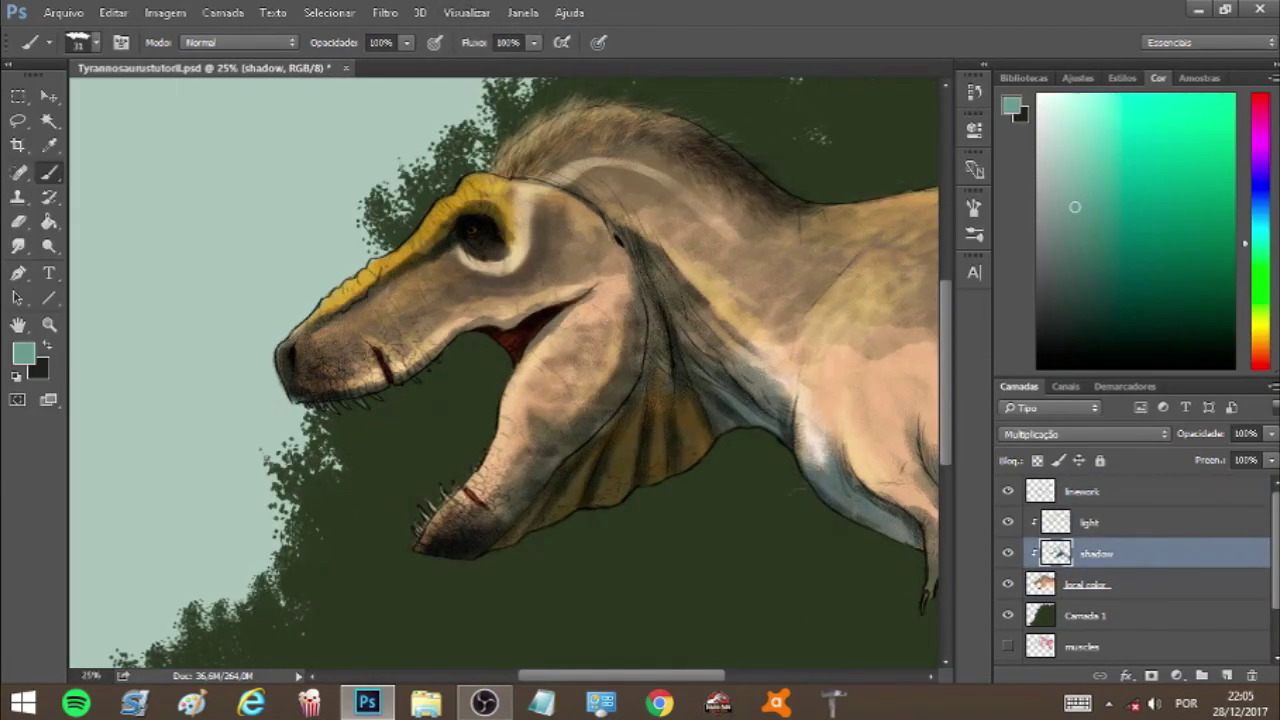
left_click(1202, 675)
key("ctrl+z")
left_click(1226, 675)
key("ctrl+]")
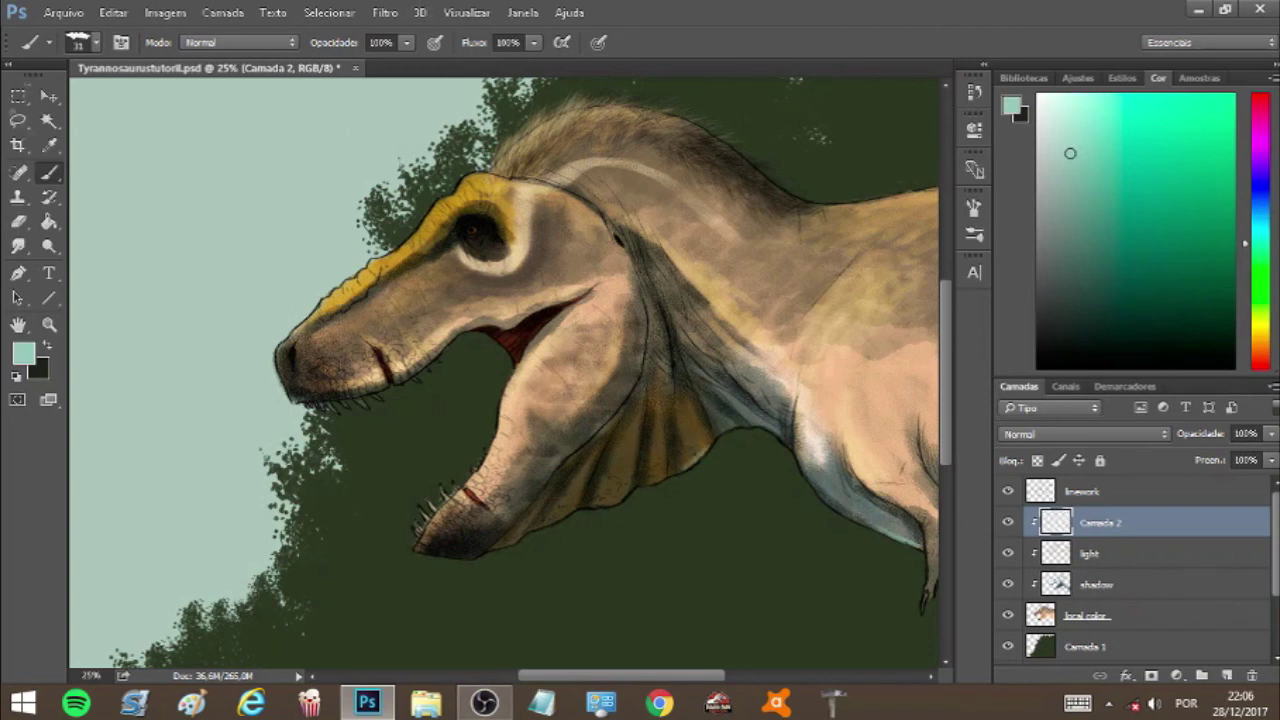
Step: Paint muted teal reflected light on the throat and jaw edges with a 37% opacity brush, and adjust the layer's opacity and blending
left_click(1074, 204)
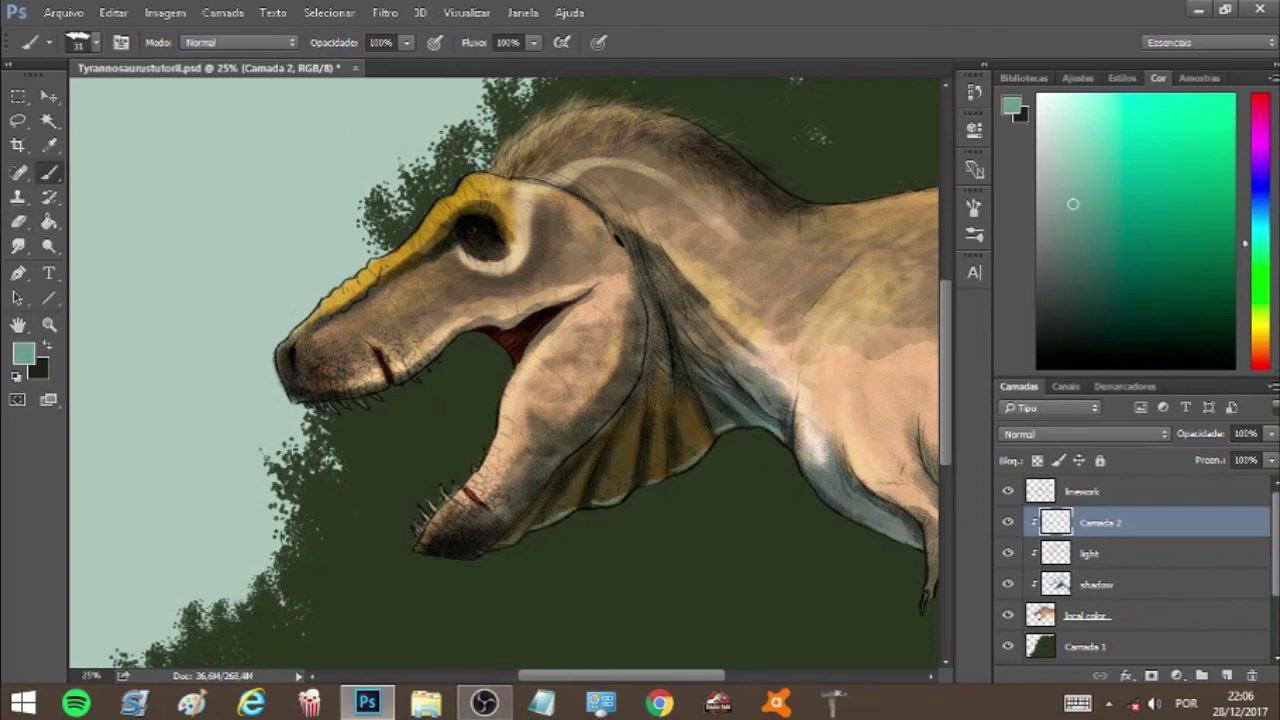
key("3")
key("7")
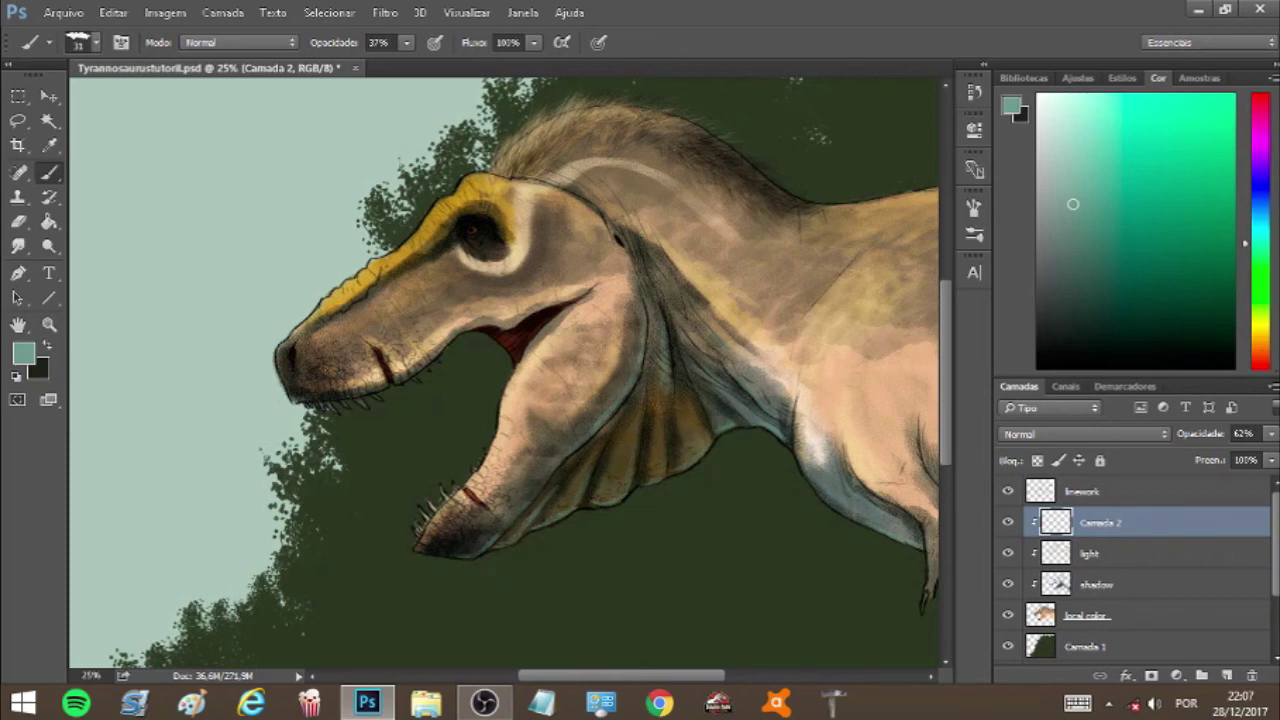
left_click(1270, 433)
left_click(1083, 434)
left_click(1051, 74)
left_click(1270, 433)
Step: Reduce the light layer's saturation to -29, raise its lightness and run a filter on it
left_click(1127, 553)
left_click(165, 12)
left_click(480, 165)
left_click_drag(834, 331, 809, 331)
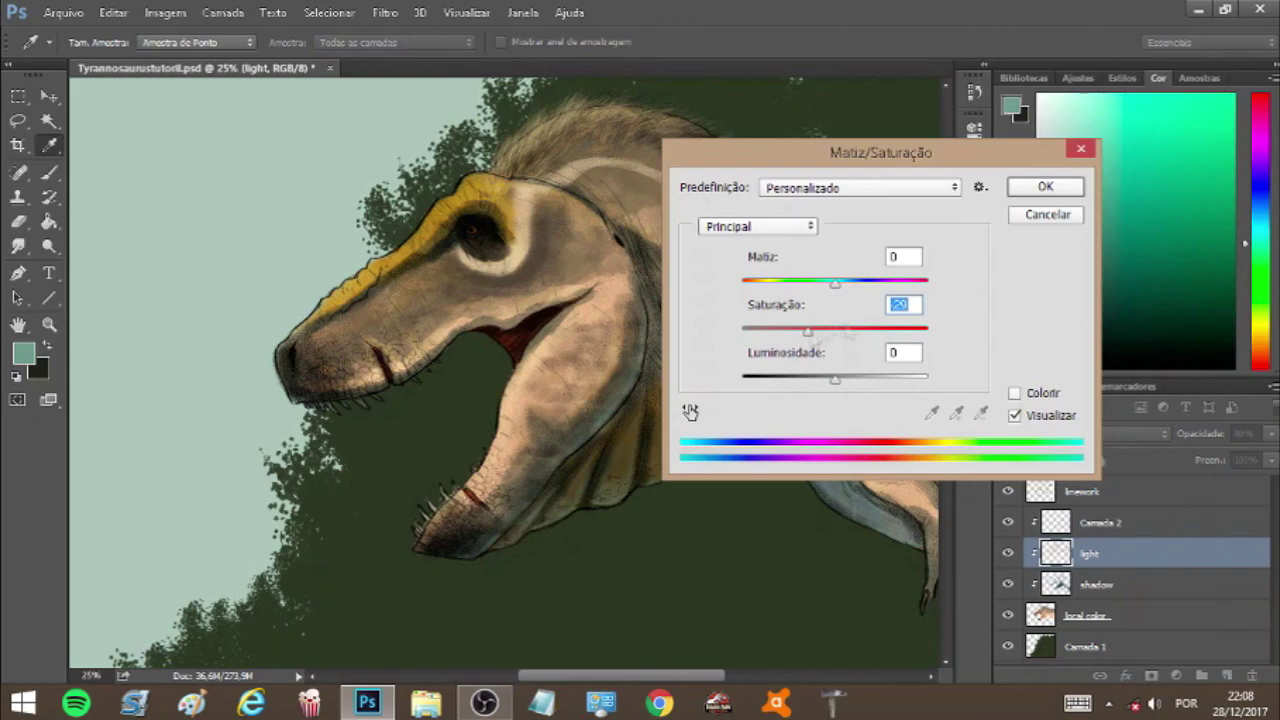
left_click_drag(834, 378, 855, 378)
left_click(1043, 187)
left_click(385, 13)
left_click(680, 318)
Step: Paint a small white glint in the eye on the linework layer with a fully opaque brush
left_click(1214, 152)
left_click(1039, 96)
left_click(95, 42)
left_click(95, 42)
key("0")
left_click(1127, 491)
left_click(470, 230)
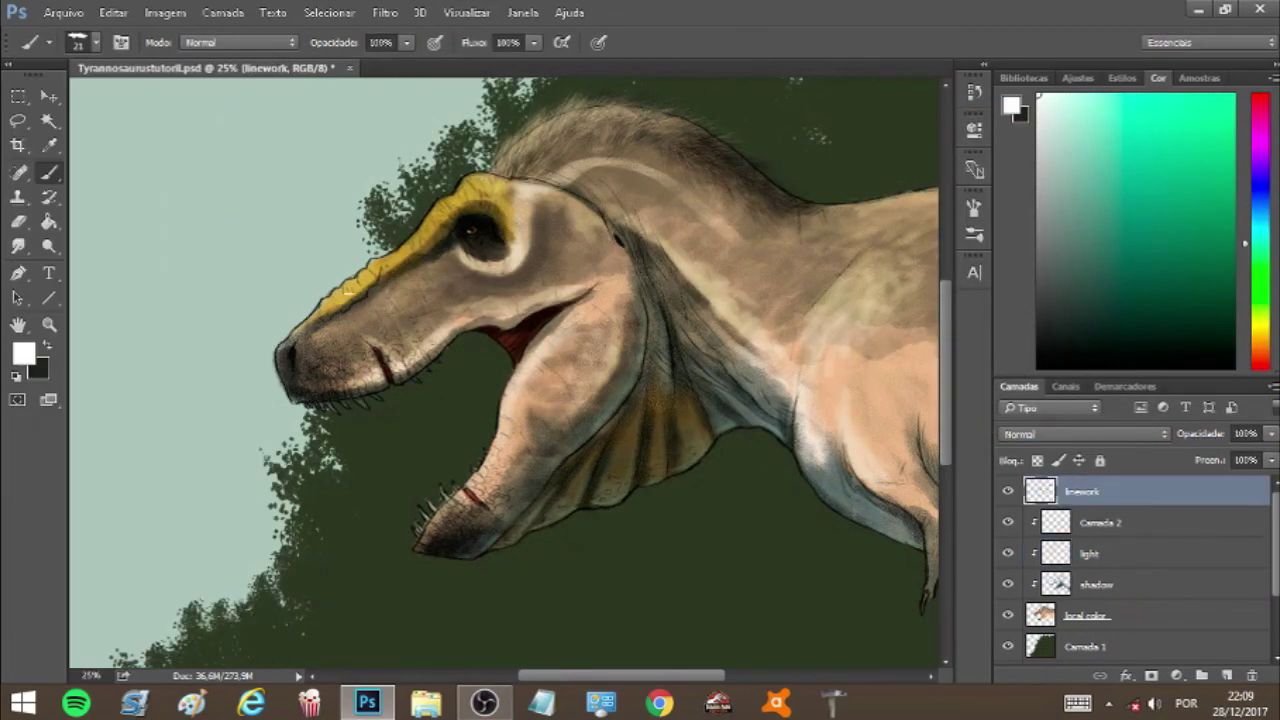
Step: Free-transform the dark green foliage layer to about 123.61% width so it extends farther left behind the head
left_click(1127, 646)
key("ctrl+t")
key("ctrl+0")
left_click_drag(109, 372, 277, 372)
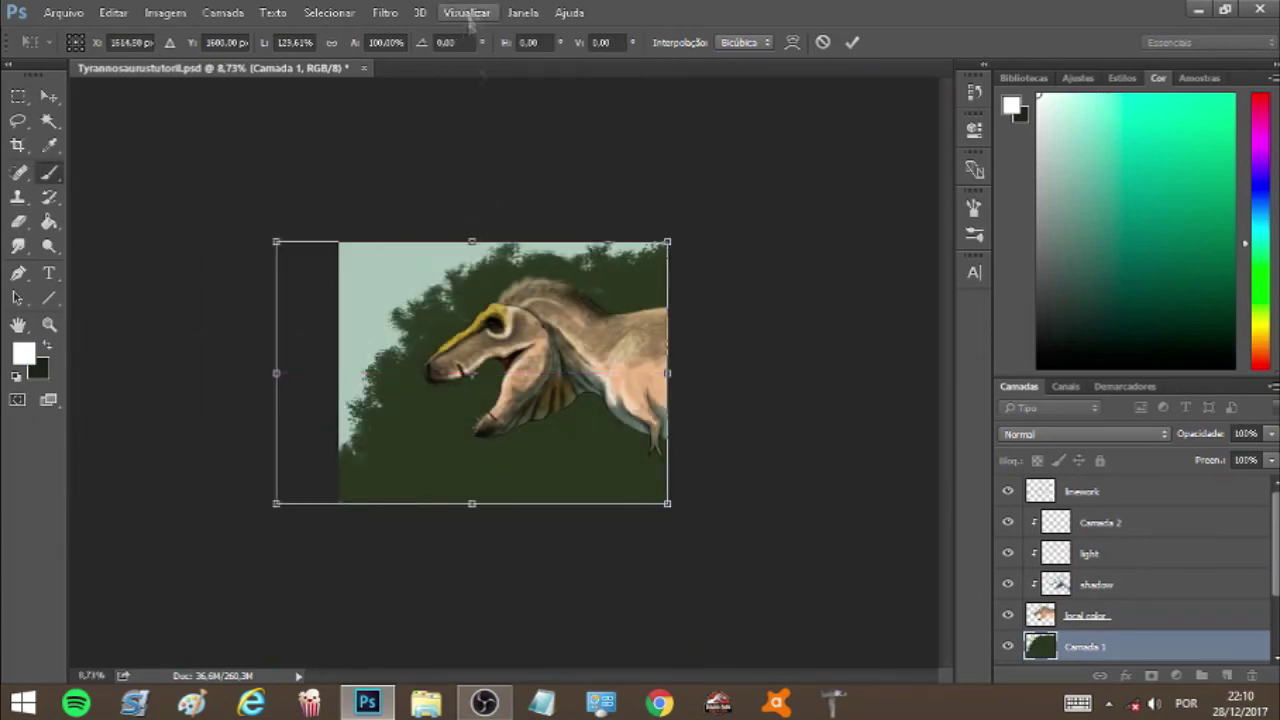
key("Return")
key("ctrl+0")
Step: Set up a leaf brush in Sobrepor mode with a very pale green and test it on the foliage layer
left_click(1127, 522)
left_click(1127, 646)
left_click(95, 42)
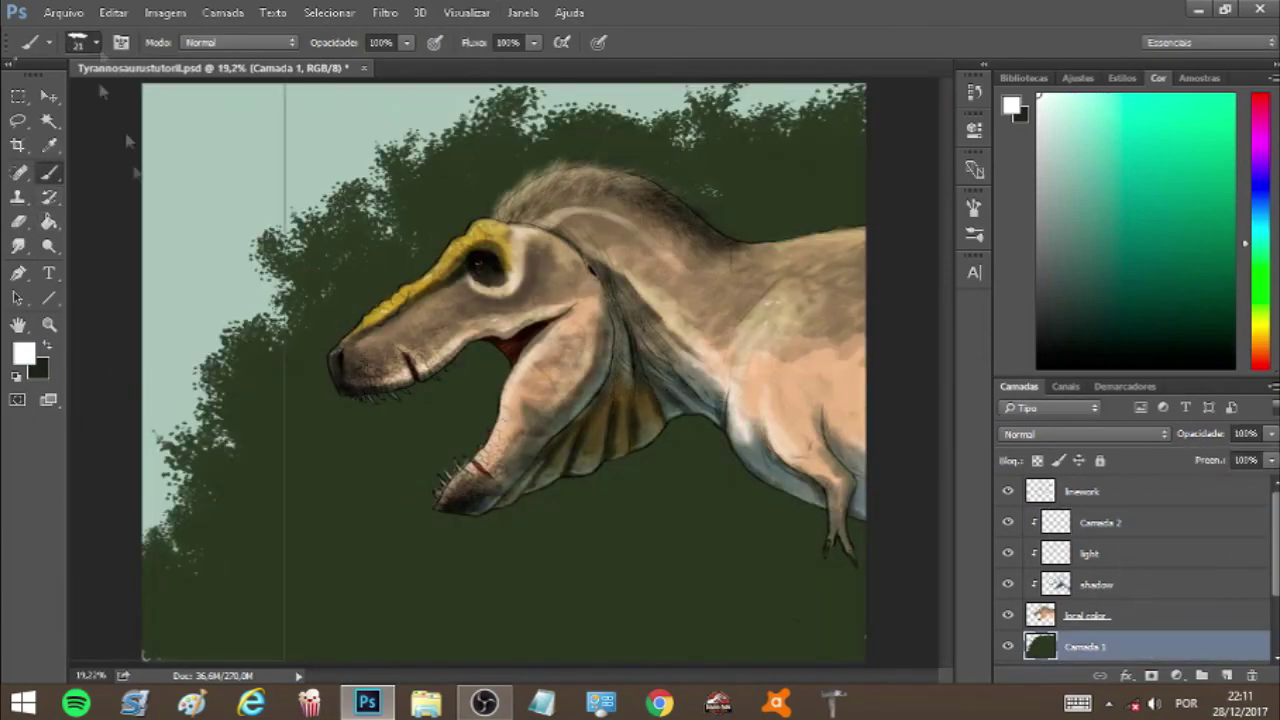
left_click(100, 200)
left_click(1260, 298)
left_click(1154, 154)
left_click(238, 42)
left_click(220, 246)
scroll(1135, 560, "down", 3)
left_click(1051, 104)
left_click_drag(230, 430, 200, 540)
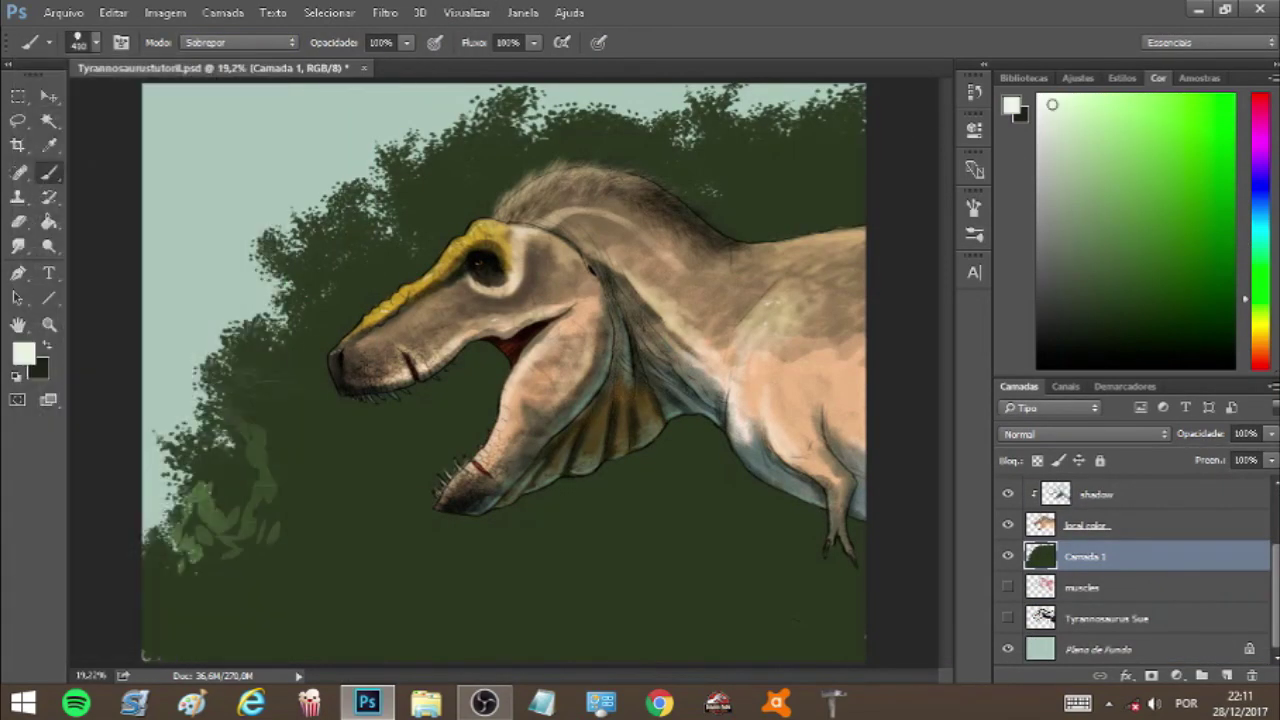
key("ctrl+z")
Step: Paint pale green leaf highlights along the foliage's upper and left edges
left_click(95, 42)
left_click_drag(590, 140, 340, 250)
left_click_drag(340, 250, 200, 590)
left_click_drag(300, 300, 800, 130)
left_click_drag(280, 330, 200, 570)
Step: Darken the foliage below and behind the animal with dark green leaf strokes in Multiplicação mode
left_click(1088, 329)
left_click(238, 42)
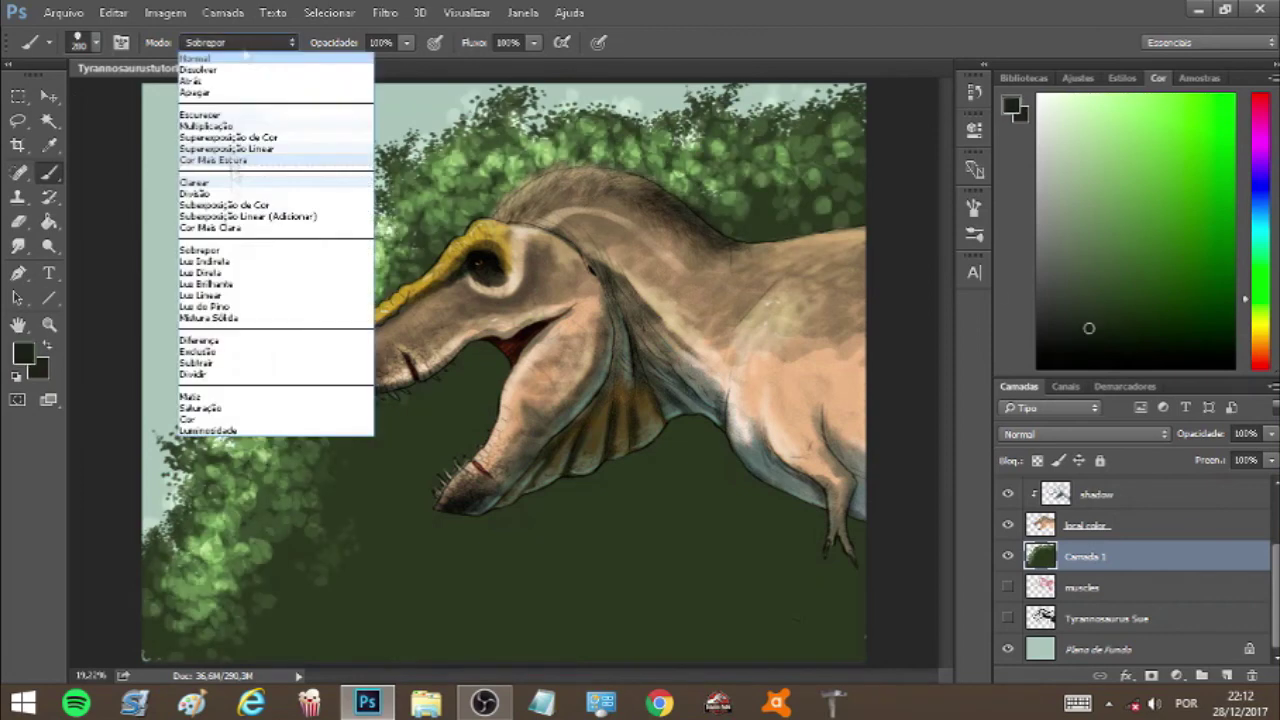
left_click(220, 126)
left_click(1260, 264)
left_click_drag(800, 560, 470, 440)
left_click_drag(700, 590, 380, 420)
left_click_drag(840, 160, 690, 220)
left_click_drag(530, 540, 200, 630)
Step: Paint bright green leaf highlights in Sobrepor mode across the foliage above and in front of the head
left_click(95, 42)
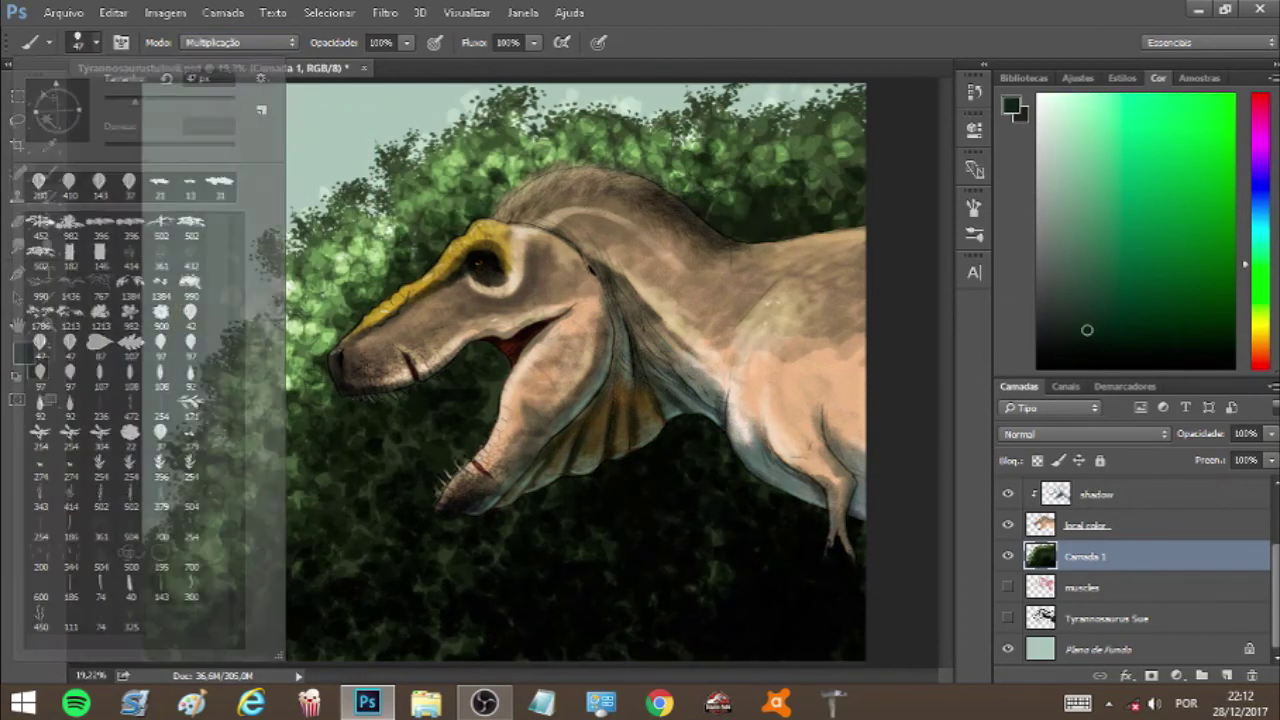
left_click(238, 42)
left_click(220, 246)
left_click(1260, 283)
left_click(1118, 109)
left_click_drag(294, 408, 276, 492)
left_click(95, 42)
left_click(80, 360)
left_click_drag(415, 202, 200, 540)
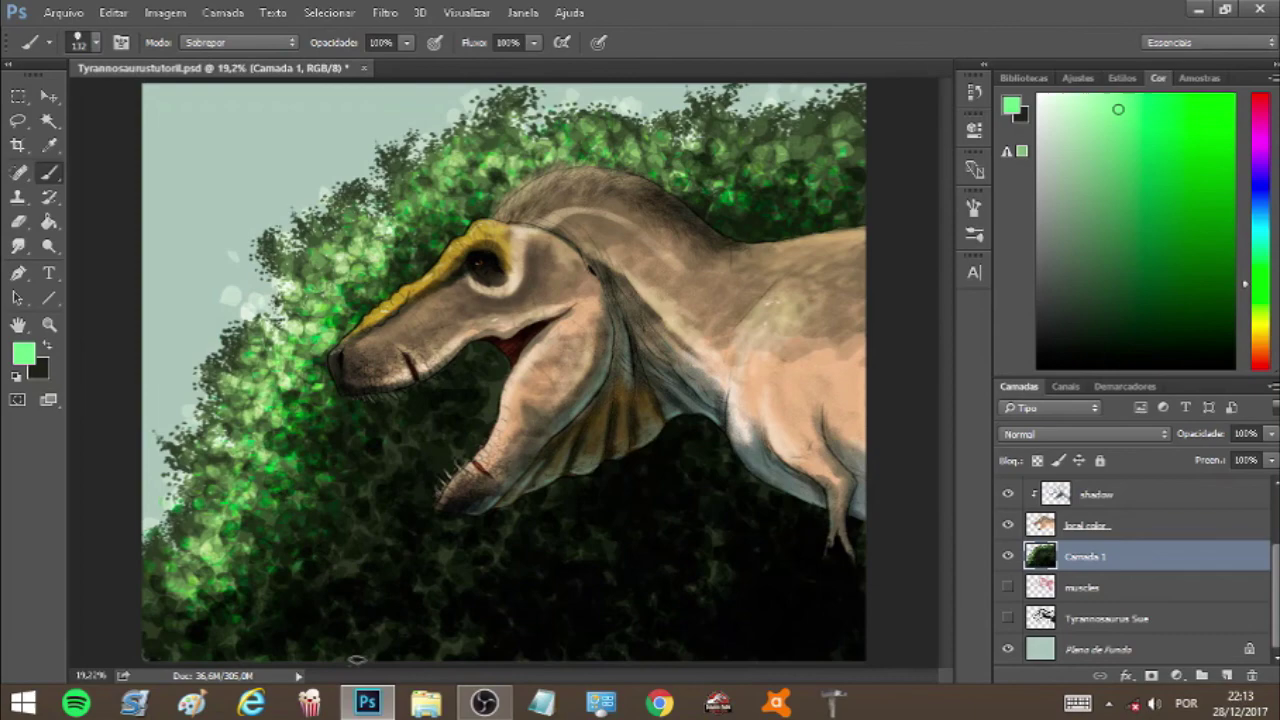
Step: Shift the foliage layer up and to the left, and darken it around the snout with dark green Multiplicação strokes
key("ctrl+t")
left_click_drag(700, 520, 634, 476)
key("Return")
left_click(1088, 304)
left_click(238, 42)
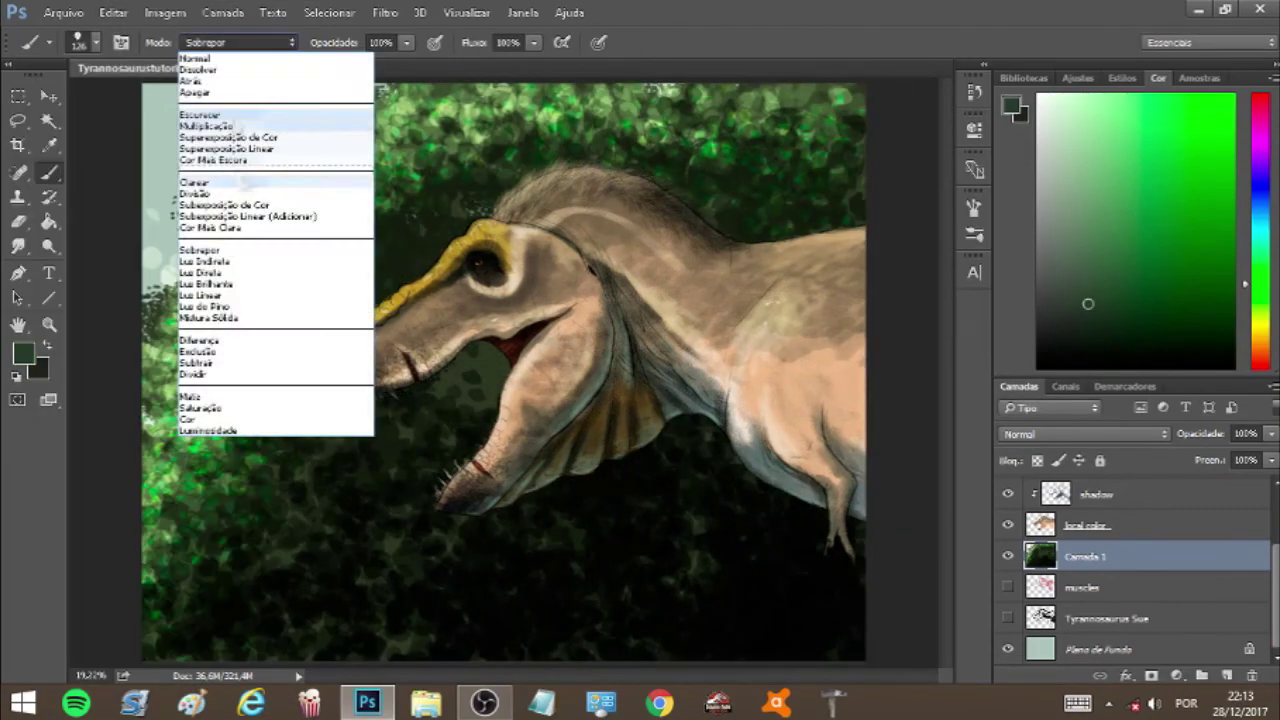
left_click(220, 128)
left_click_drag(470, 384, 215, 370)
Step: Add a new layer above the linework and draw a black gradient from the lower right of the canvas
right_click(49, 221)
left_click(130, 217)
left_click(1053, 367)
scroll(1130, 540, "up", 3)
left_click(1130, 491)
left_click(1226, 675)
left_click_drag(716, 643, 593, 466)
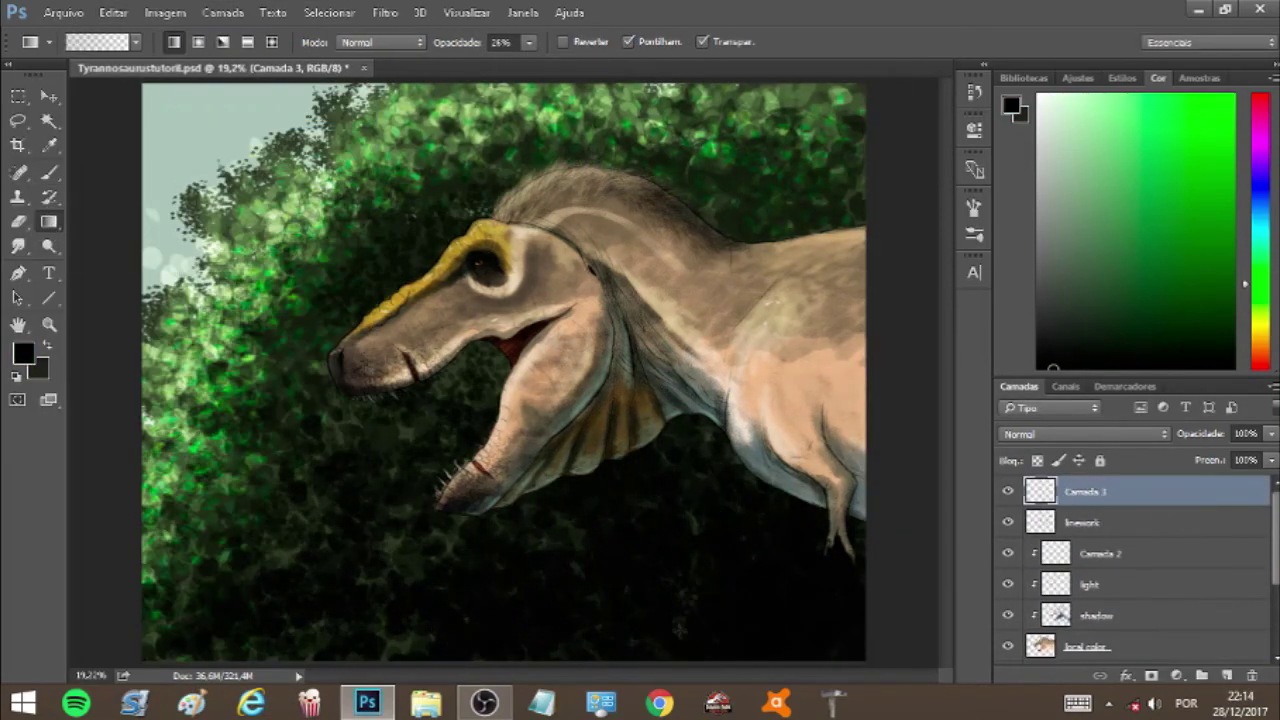
left_click_drag(160, 100, 440, 320)
key("ctrl+alt+z")
key("ctrl+alt+z")
Step: Draw black gradients over the canvas's upper-right corner and, on the foliage layer, behind the open jaws
left_click_drag(860, 110, 636, 240)
scroll(1130, 570, "down", 2)
left_click(1130, 615)
left_click_drag(489, 474, 329, 309)
Step: On the layer above the linework, draw black gradients over the lower-right body and from the upper-left sky corner
left_click(1130, 491)
left_click_drag(809, 586, 737, 457)
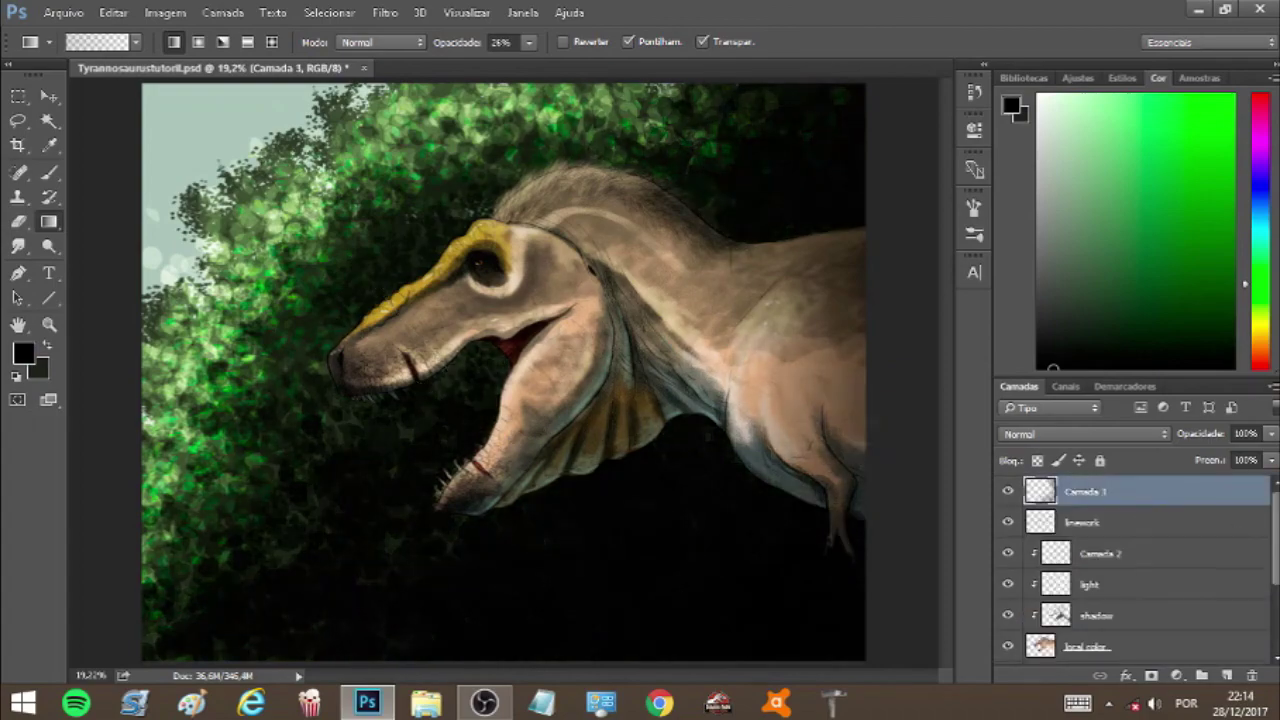
left_click_drag(160, 100, 360, 360)
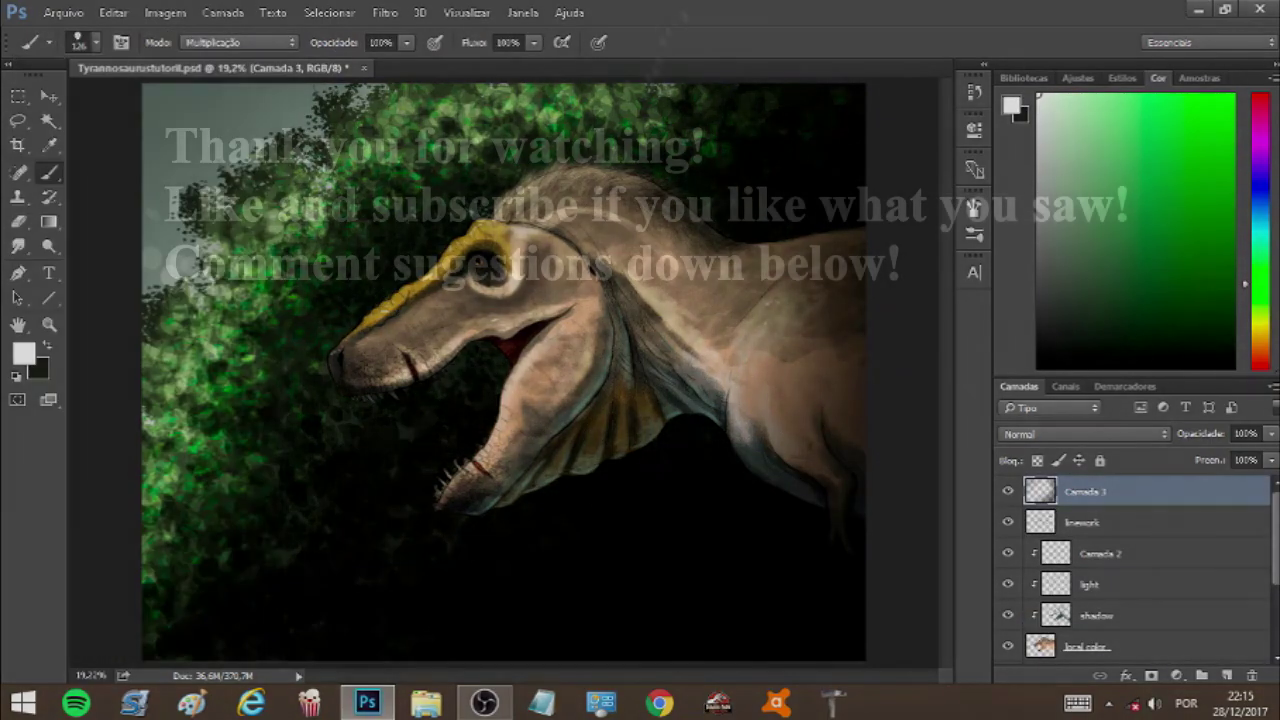